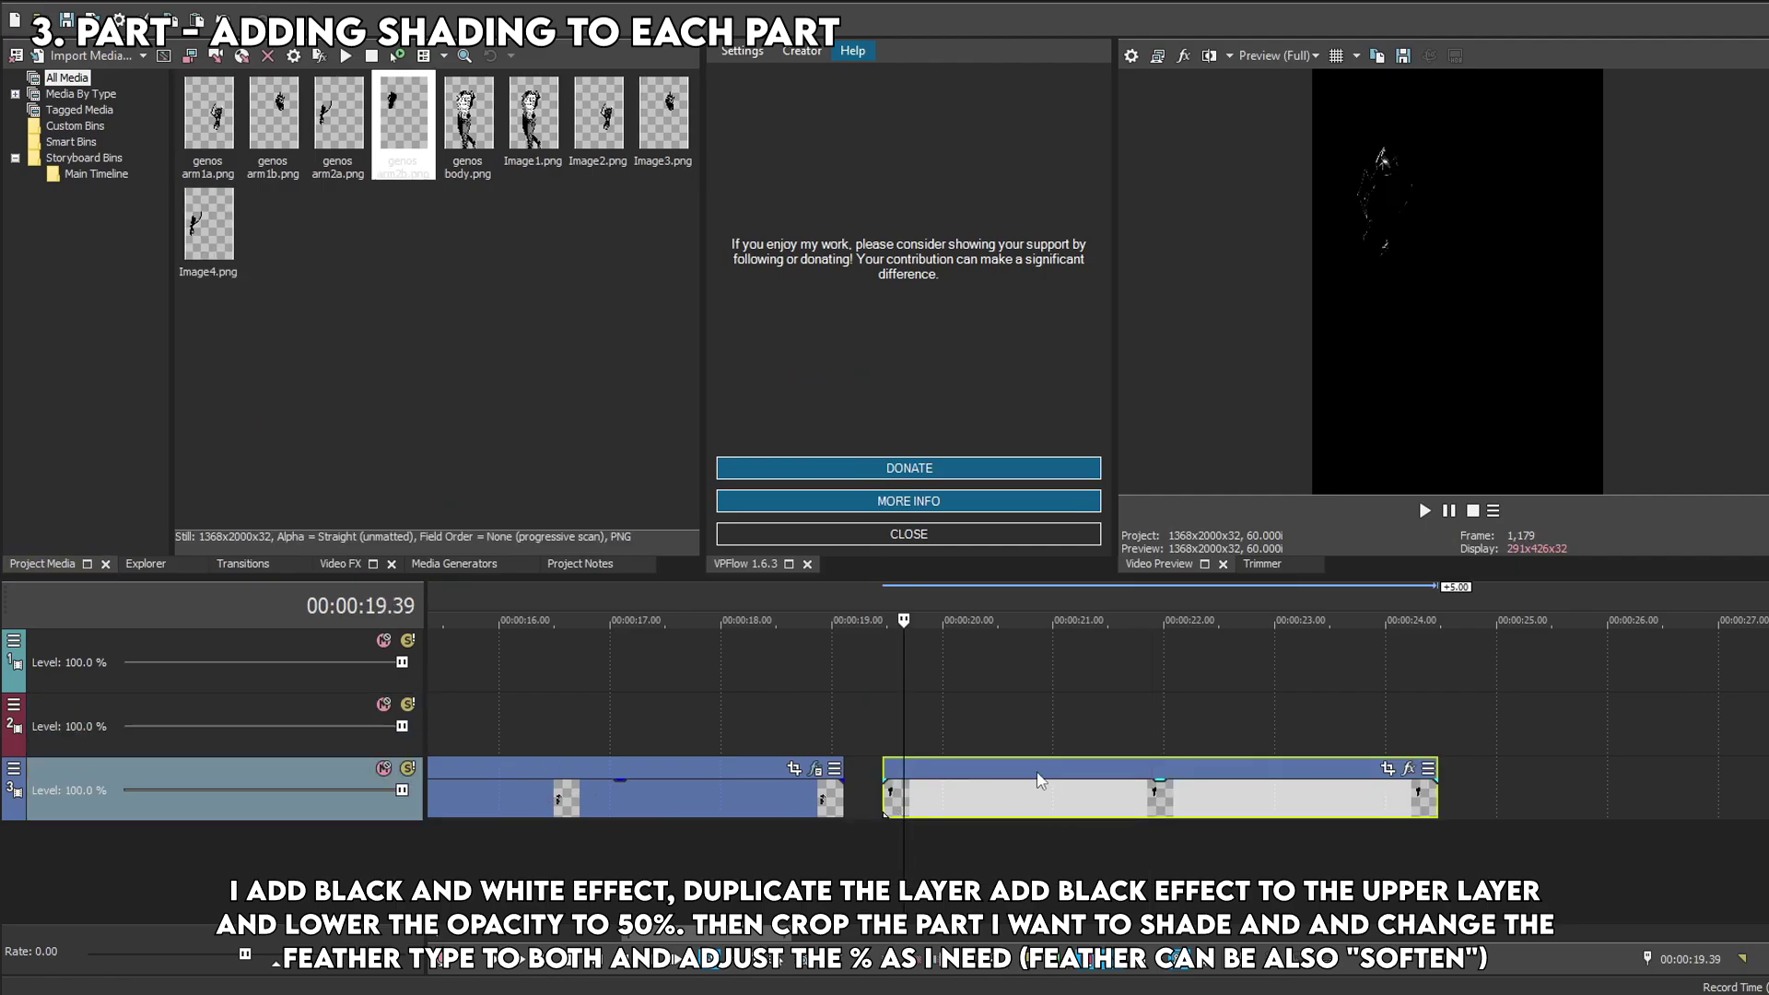
drag(1026, 728, 1026, 745)
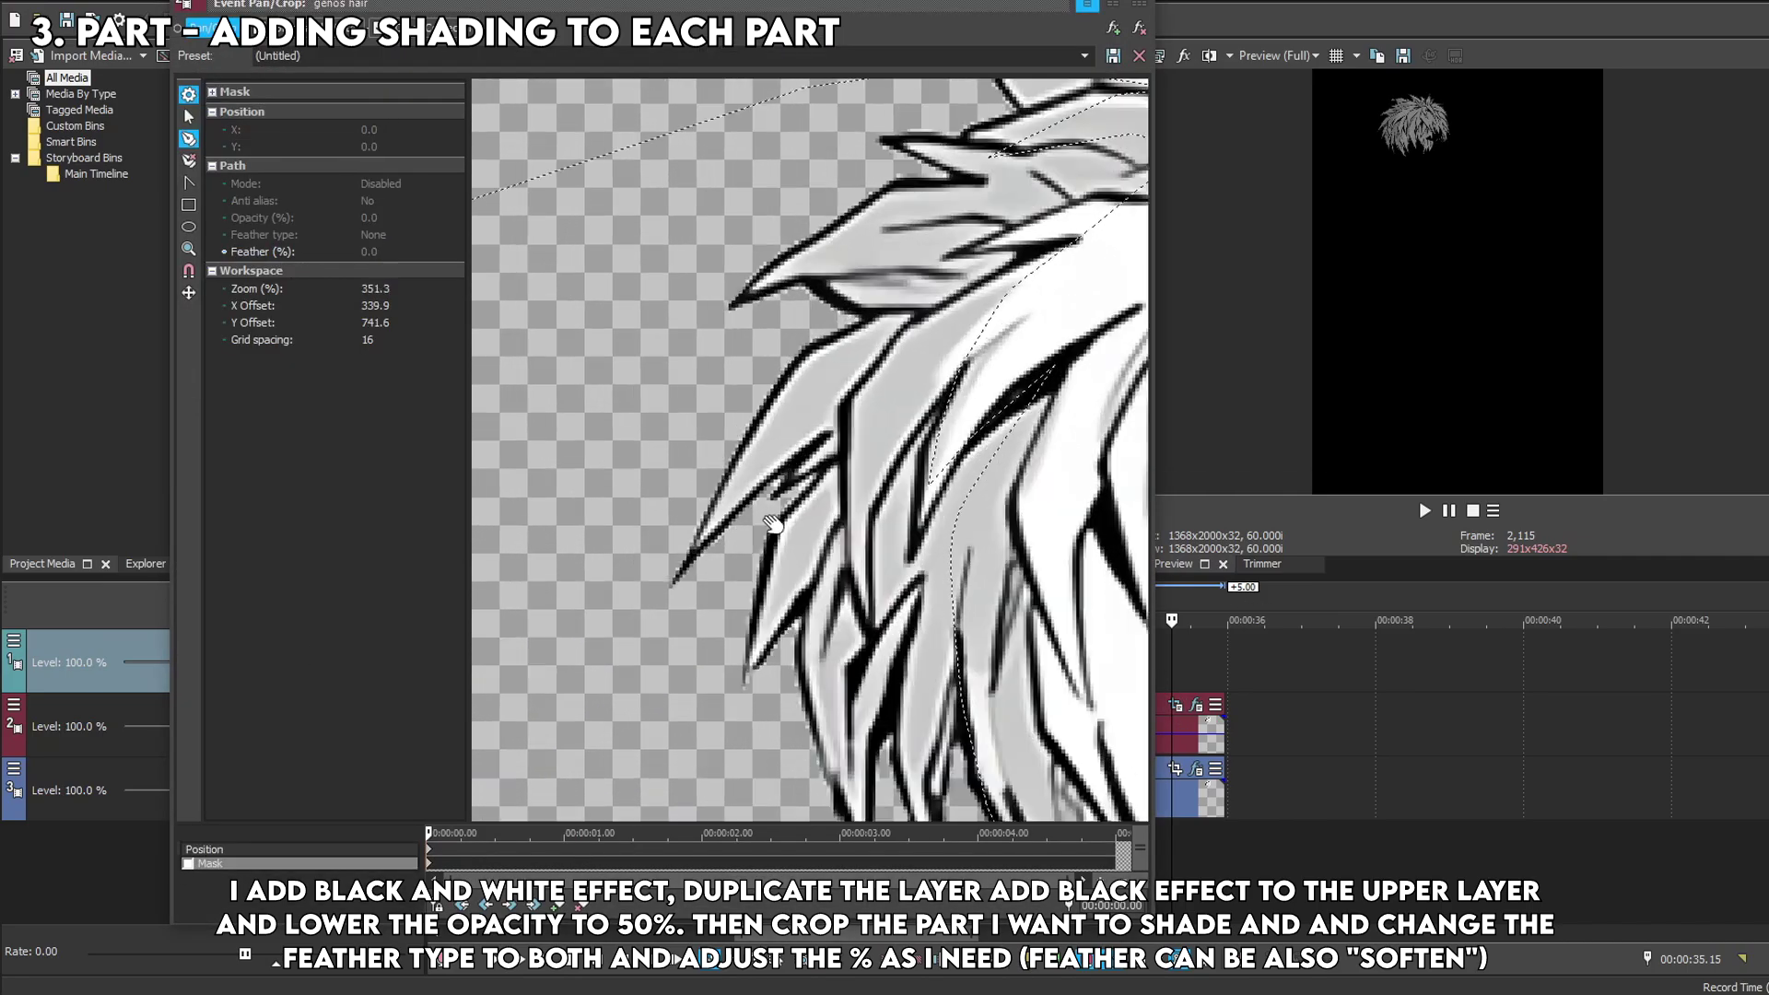
click(385, 210)
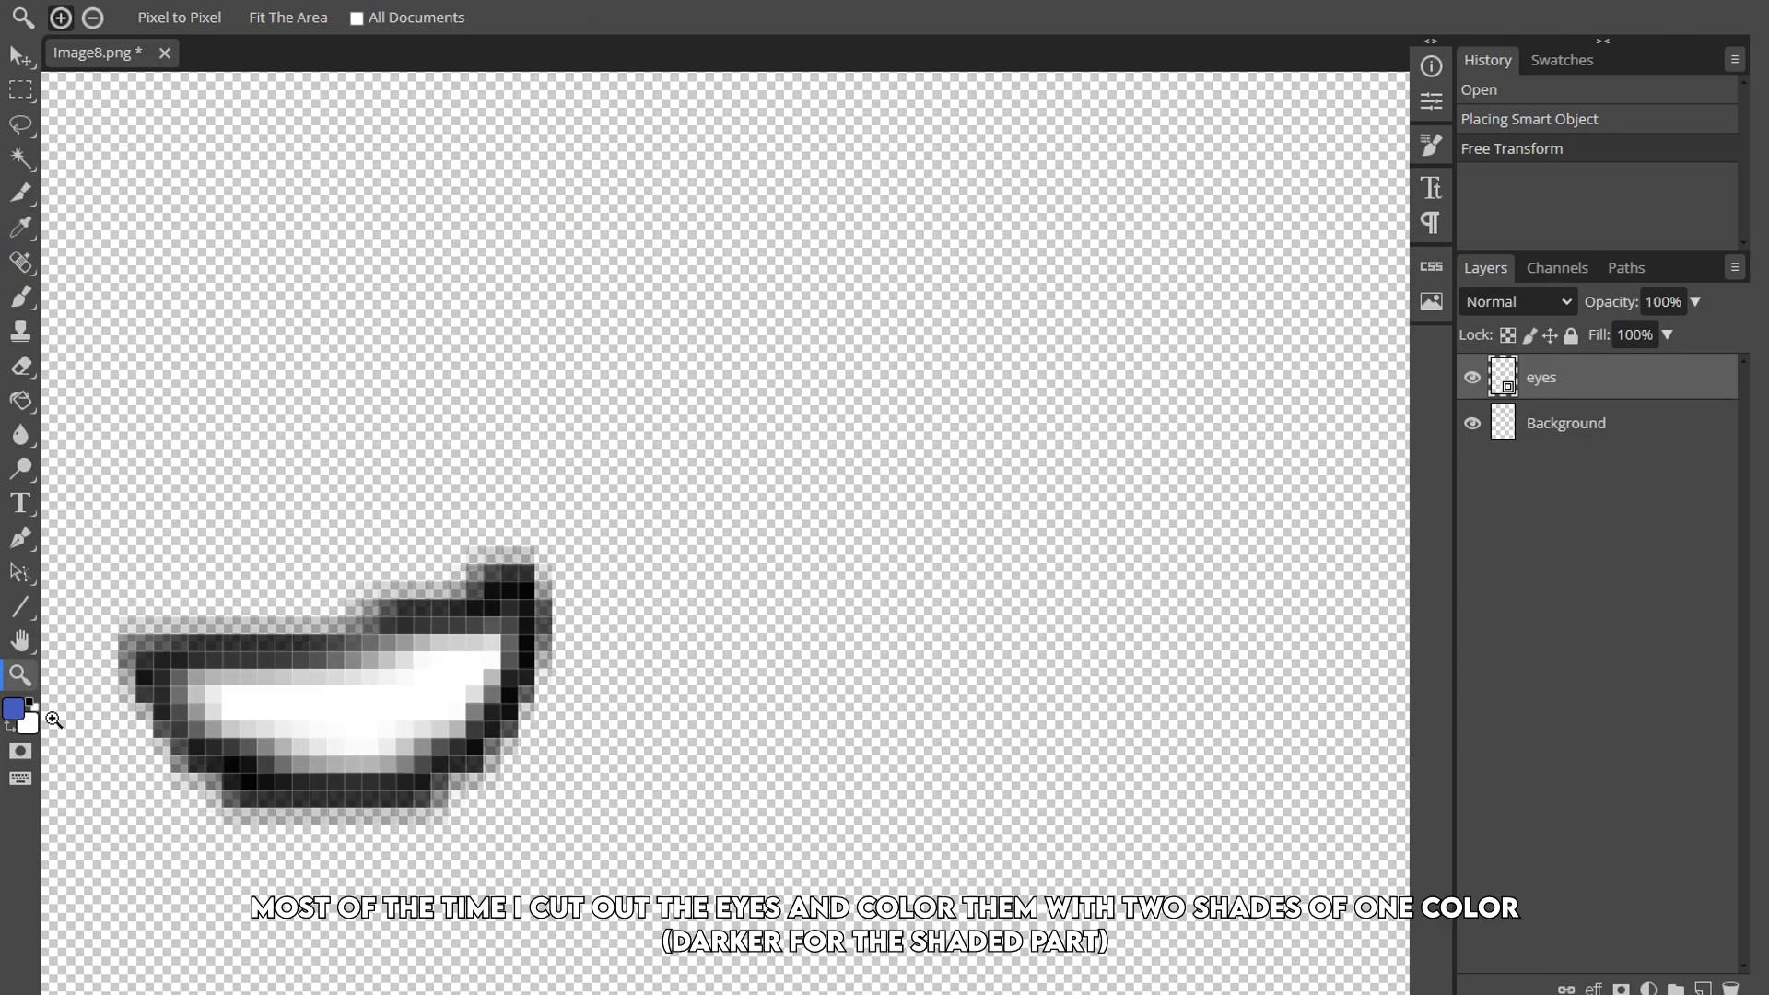
In Photopea, paint the shaded part of both eyes brownish orange on the Background layer with a 2 px brush.
click(13, 708)
click(450, 372)
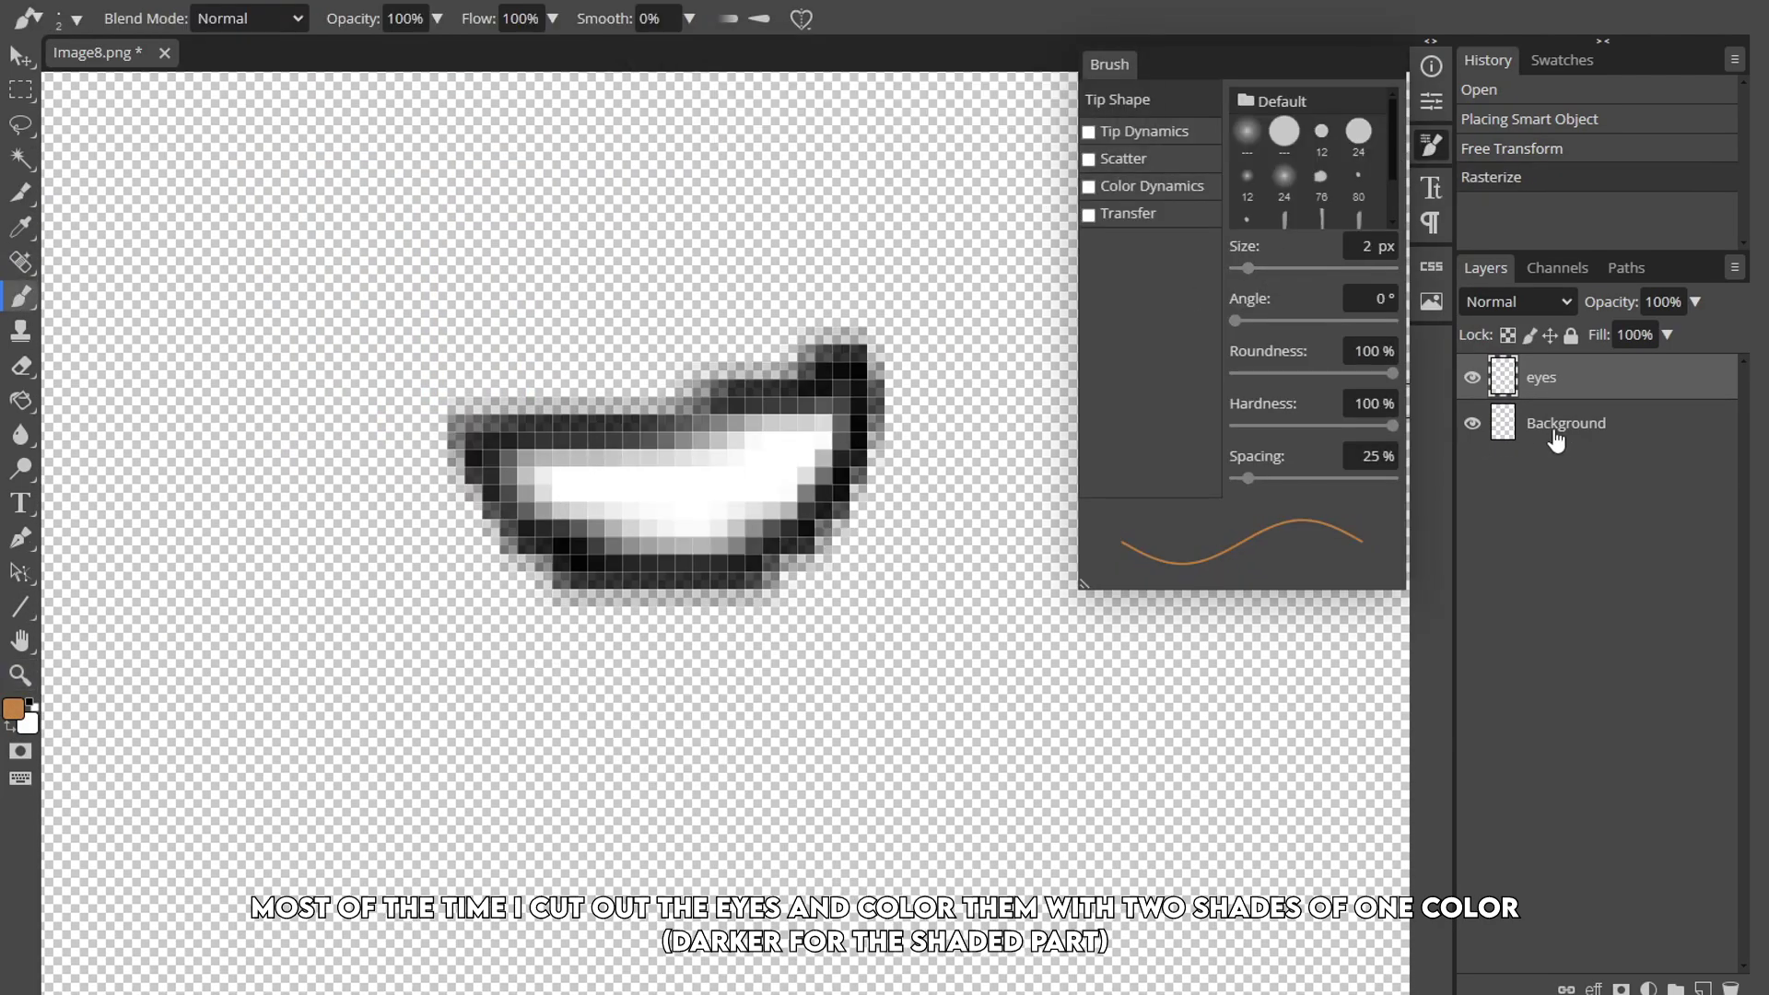
click(1566, 423)
mouse_move(527, 468)
mouse_down()
mouse_move(676, 542)
mouse_move(765, 525)
mouse_up()
scroll(650, 326, up, 5)
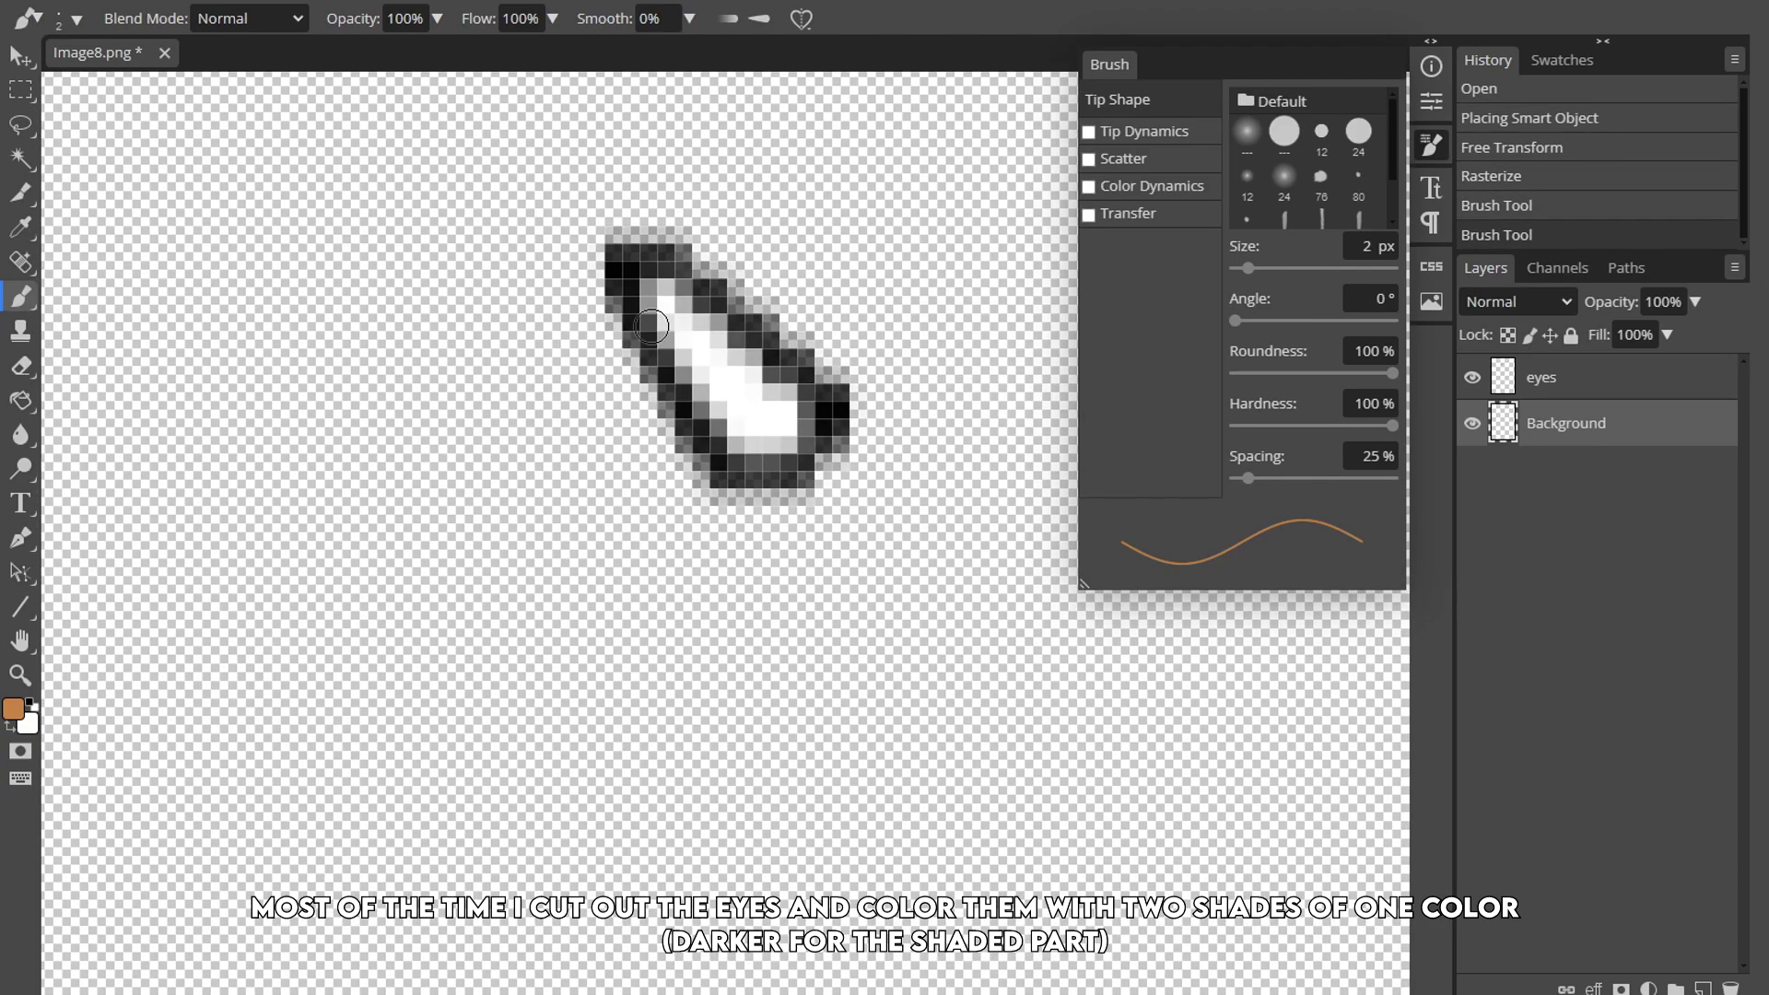
scroll(645, 490, down, 1)
key(z)
scroll(984, 490, down, 3)
key(i)
scroll(985, 490, up, 3)
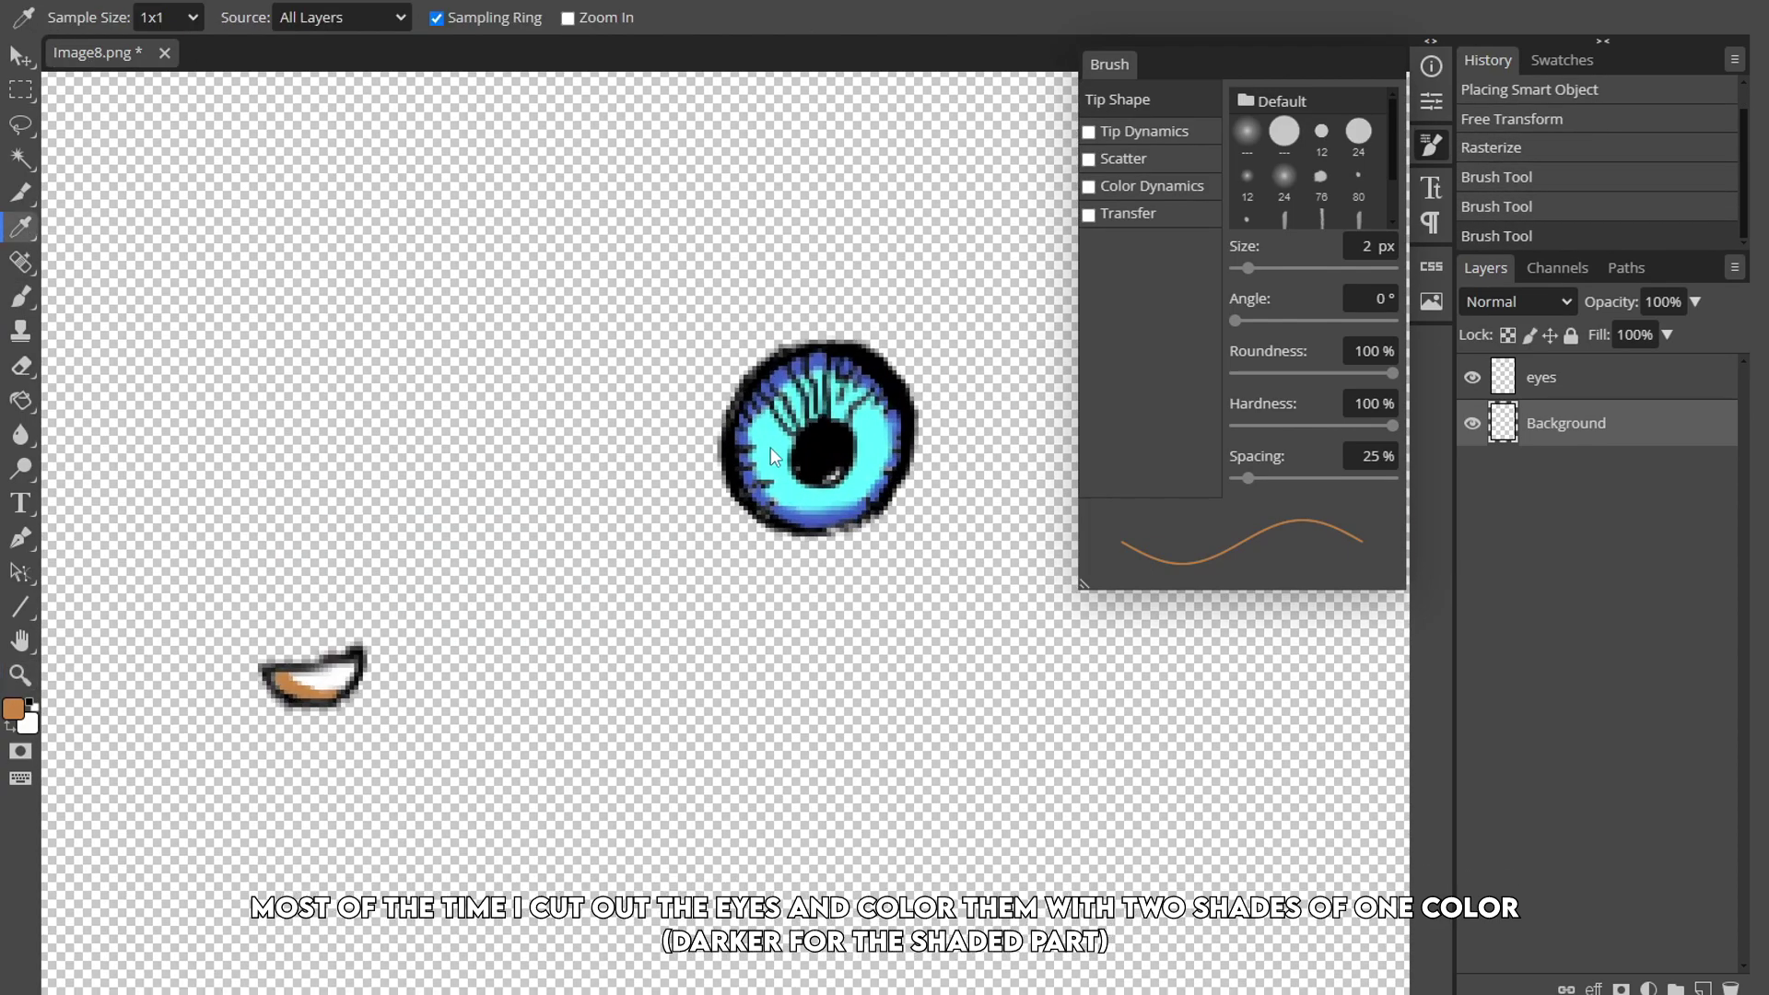
click(822, 435)
key(z)
scroll(371, 574, up, 4)
scroll(371, 574, down, 2)
key(b)
click(612, 534)
key(ctrl+z)
Choose a lighter orange and fill the remaining white area of both eyes with it.
click(13, 709)
click(454, 432)
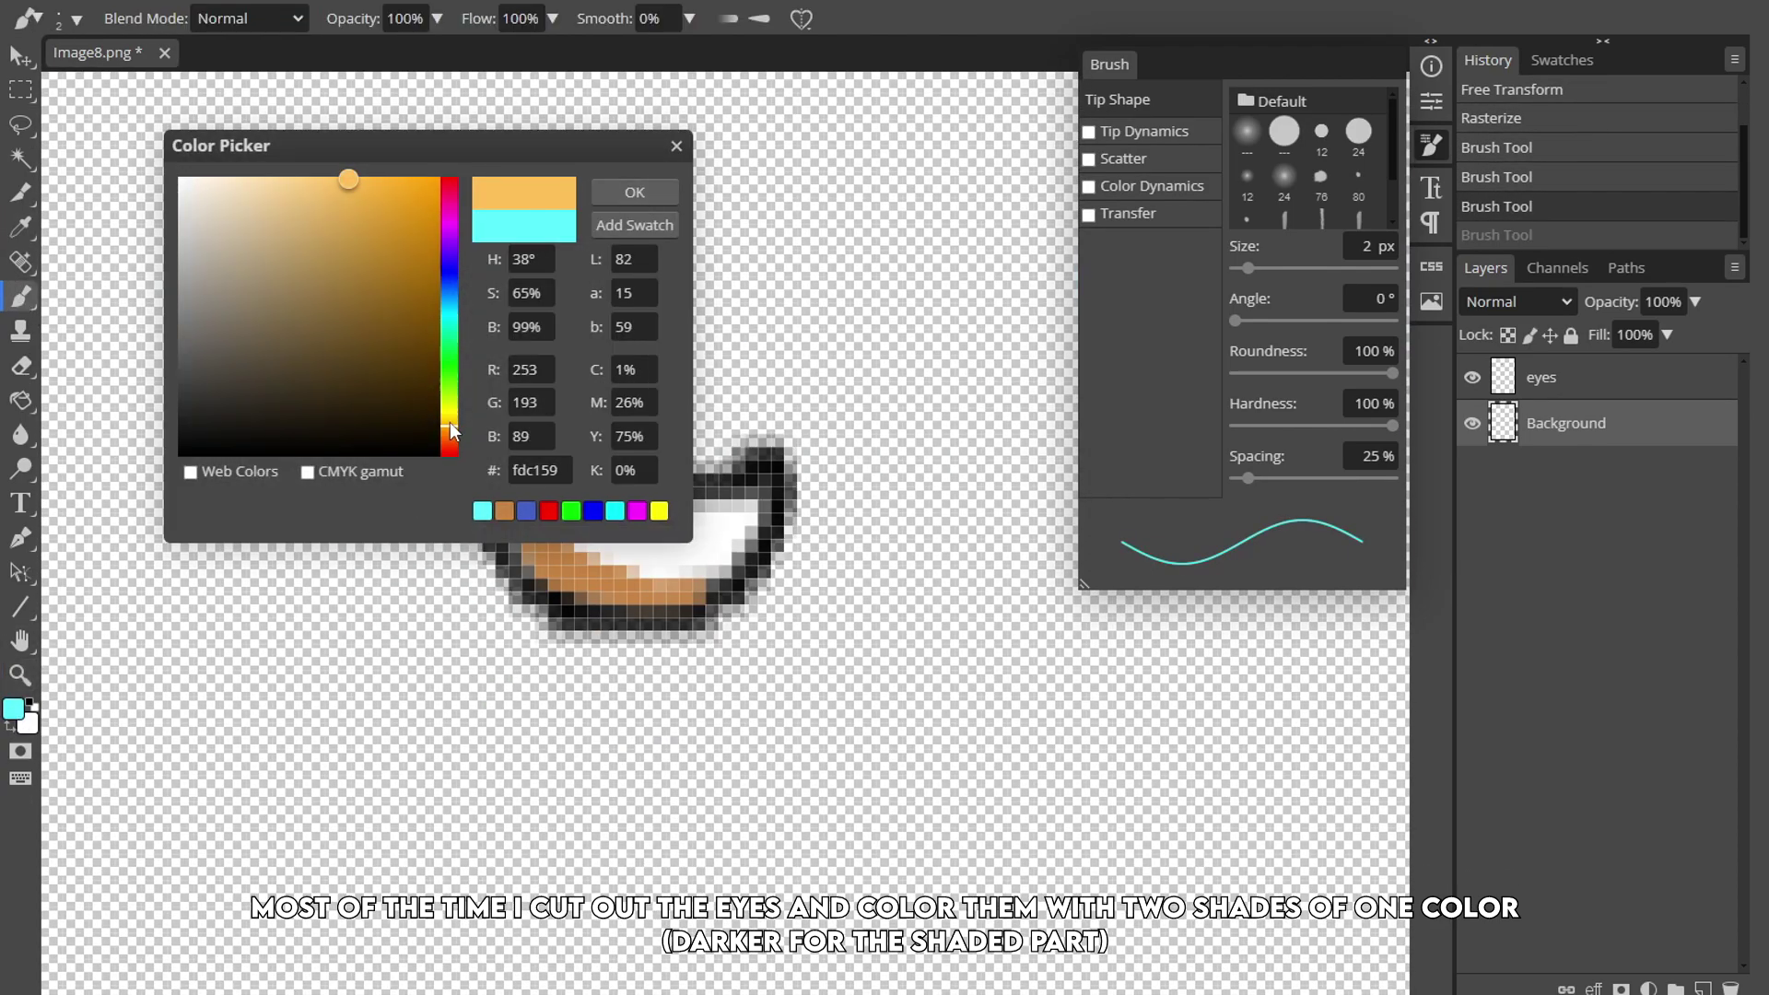
click(632, 185)
click(677, 571)
click(711, 544)
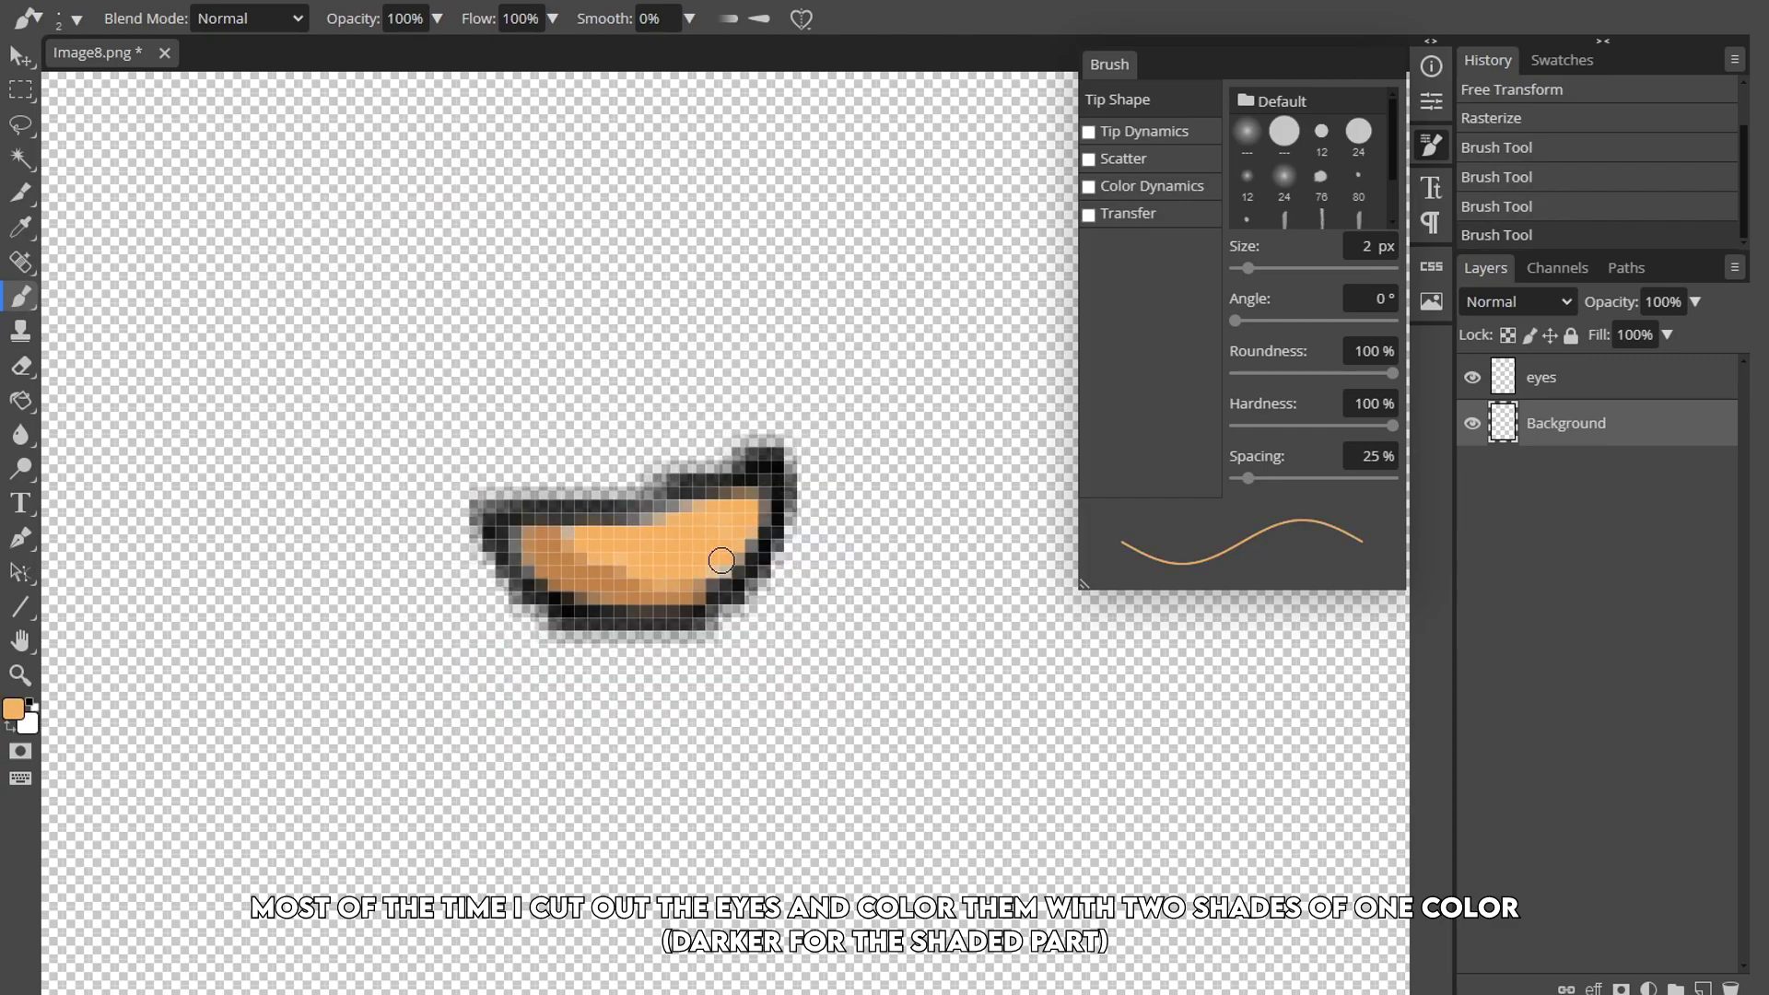
scroll(677, 570, left, 6)
scroll(1055, 419, right, 3)
Blend the two orange shades in both eyes with the Spot Healing Brush and start exporting the image for the web.
key(j)
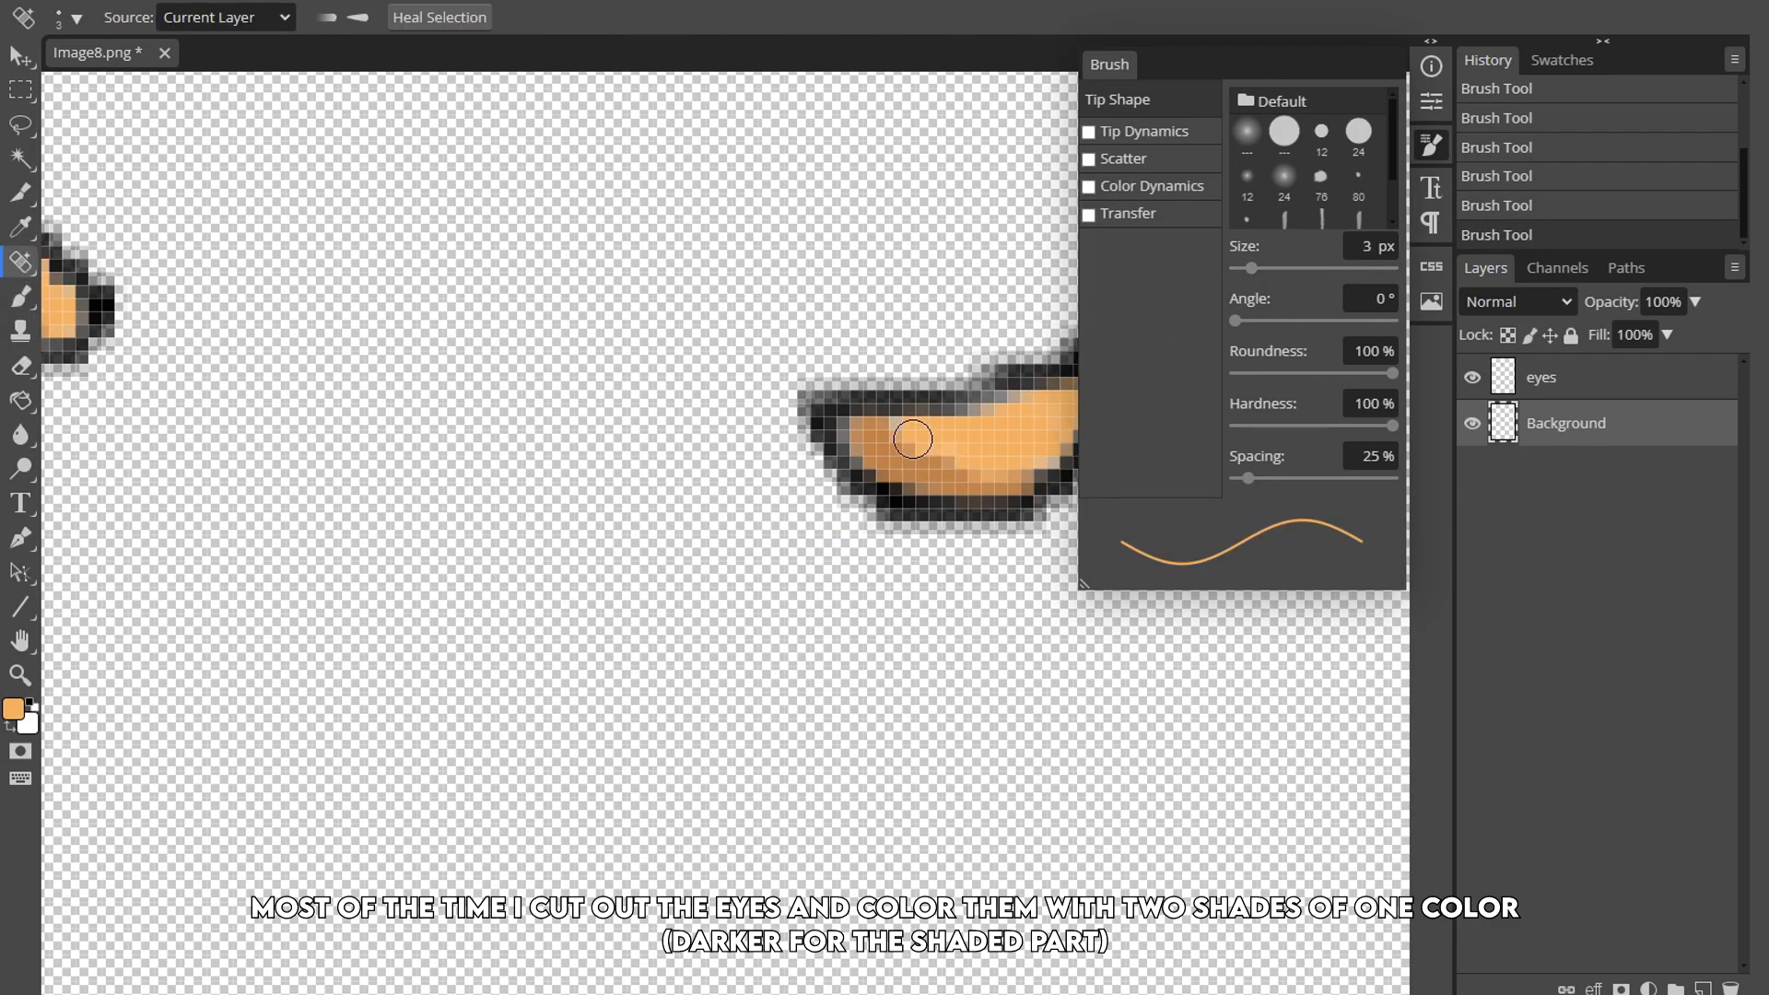
click(912, 439)
click(912, 438)
scroll(912, 438, left, 4)
click(364, 304)
key(ctrl+alt+shift+s)
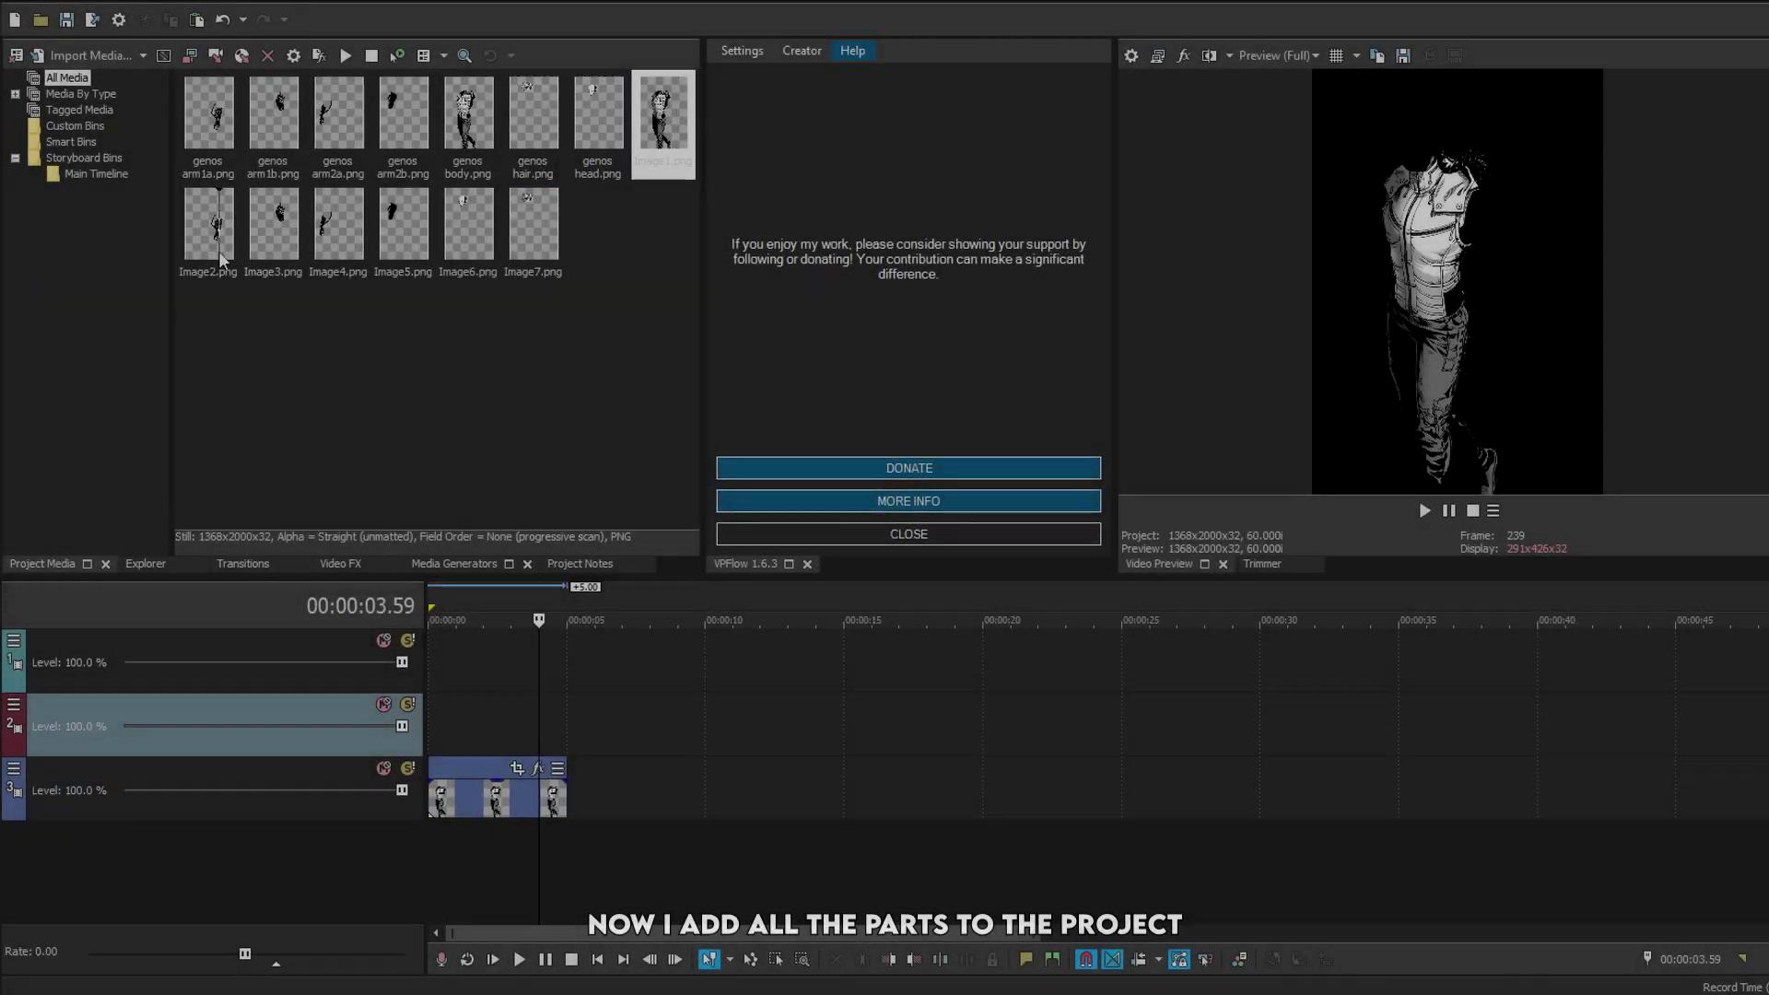
In VEGAS Pro, place the arm parts Image3, Image4 and Image5 on separate tracks at the start of the timeline.
drag(273, 223, 632, 645)
drag(338, 223, 497, 854)
drag(403, 223, 497, 912)
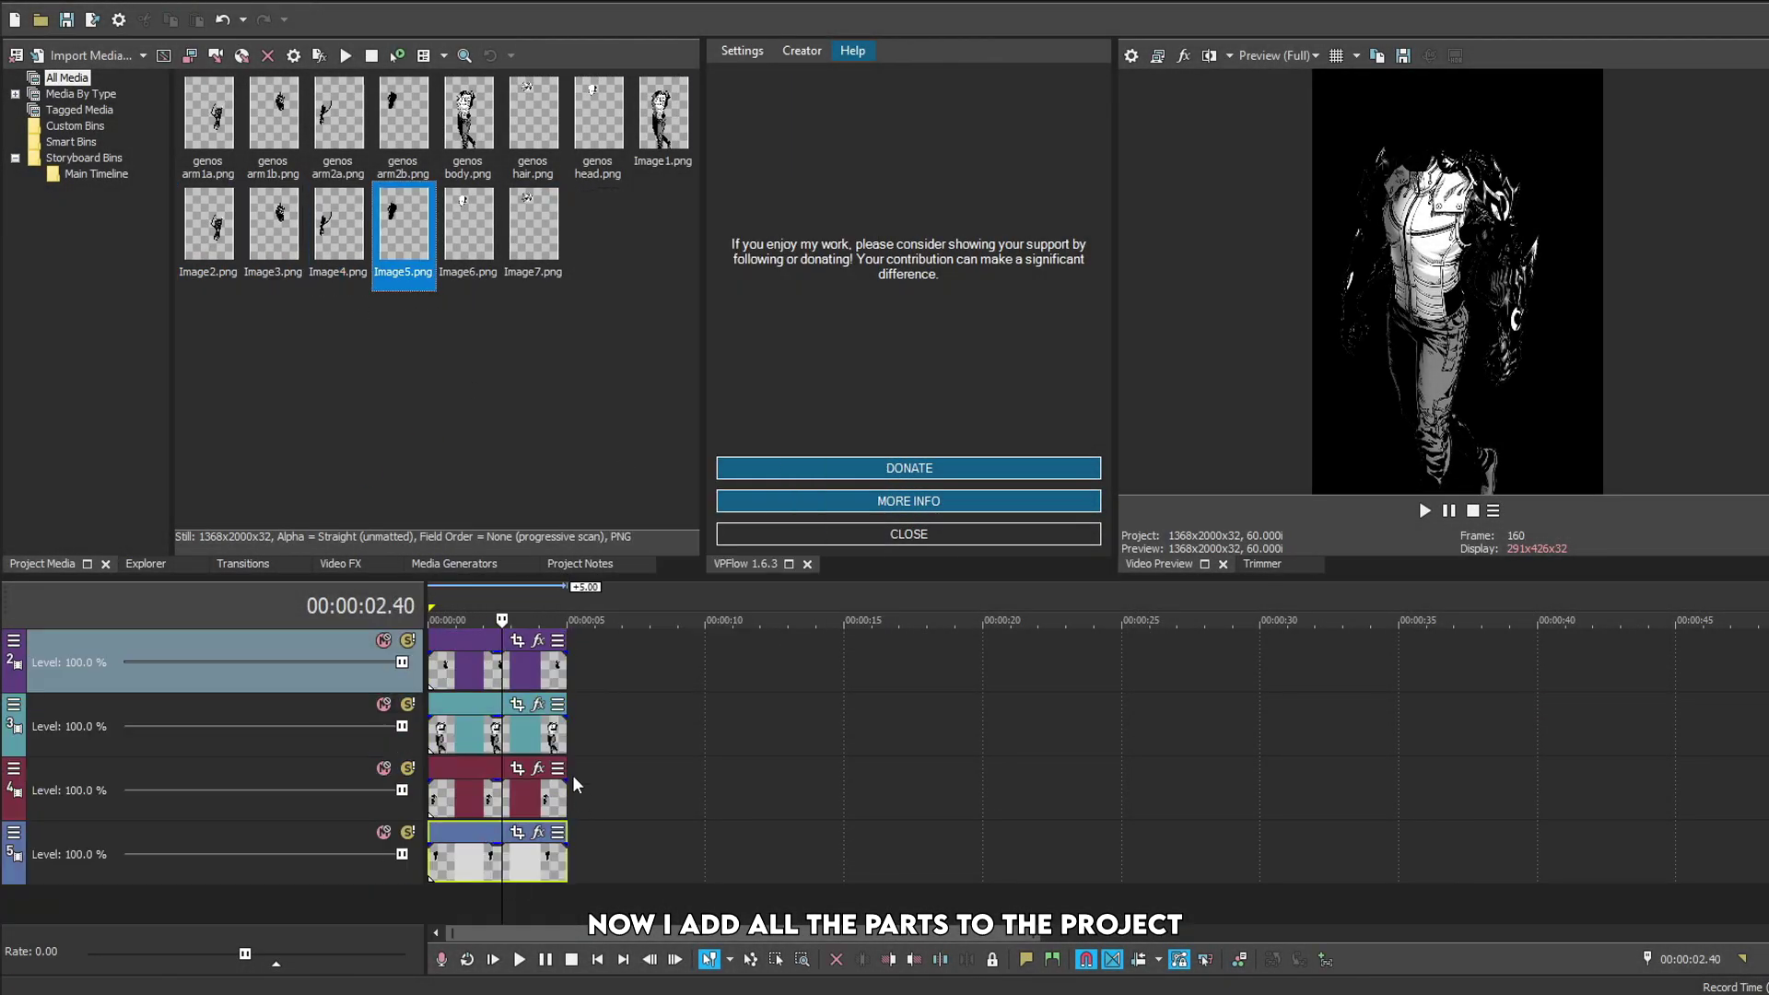
Open and accept the event properties of the placed arm and body clips.
right_click(646, 797)
click(700, 830)
click(1023, 677)
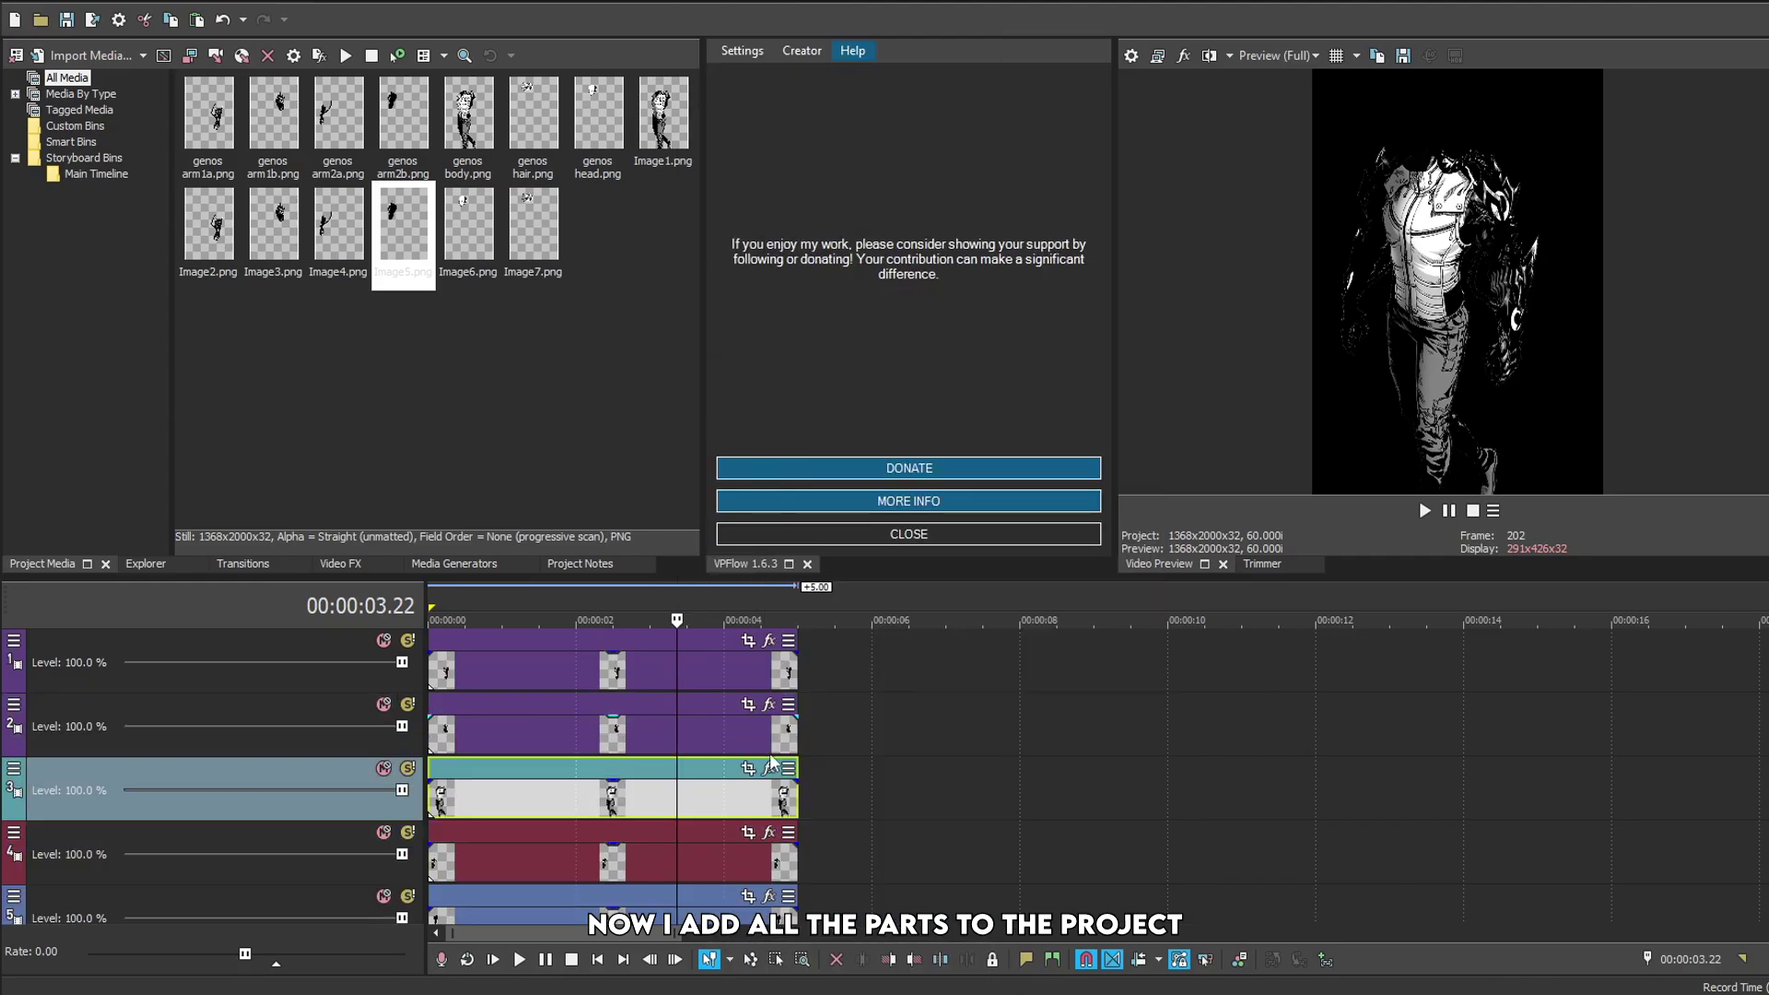
right_click(732, 797)
click(774, 972)
click(1022, 677)
Place the Image6 head cut-out on the timeline after the shortened body and arm clips.
scroll(1015, 762, down, 3)
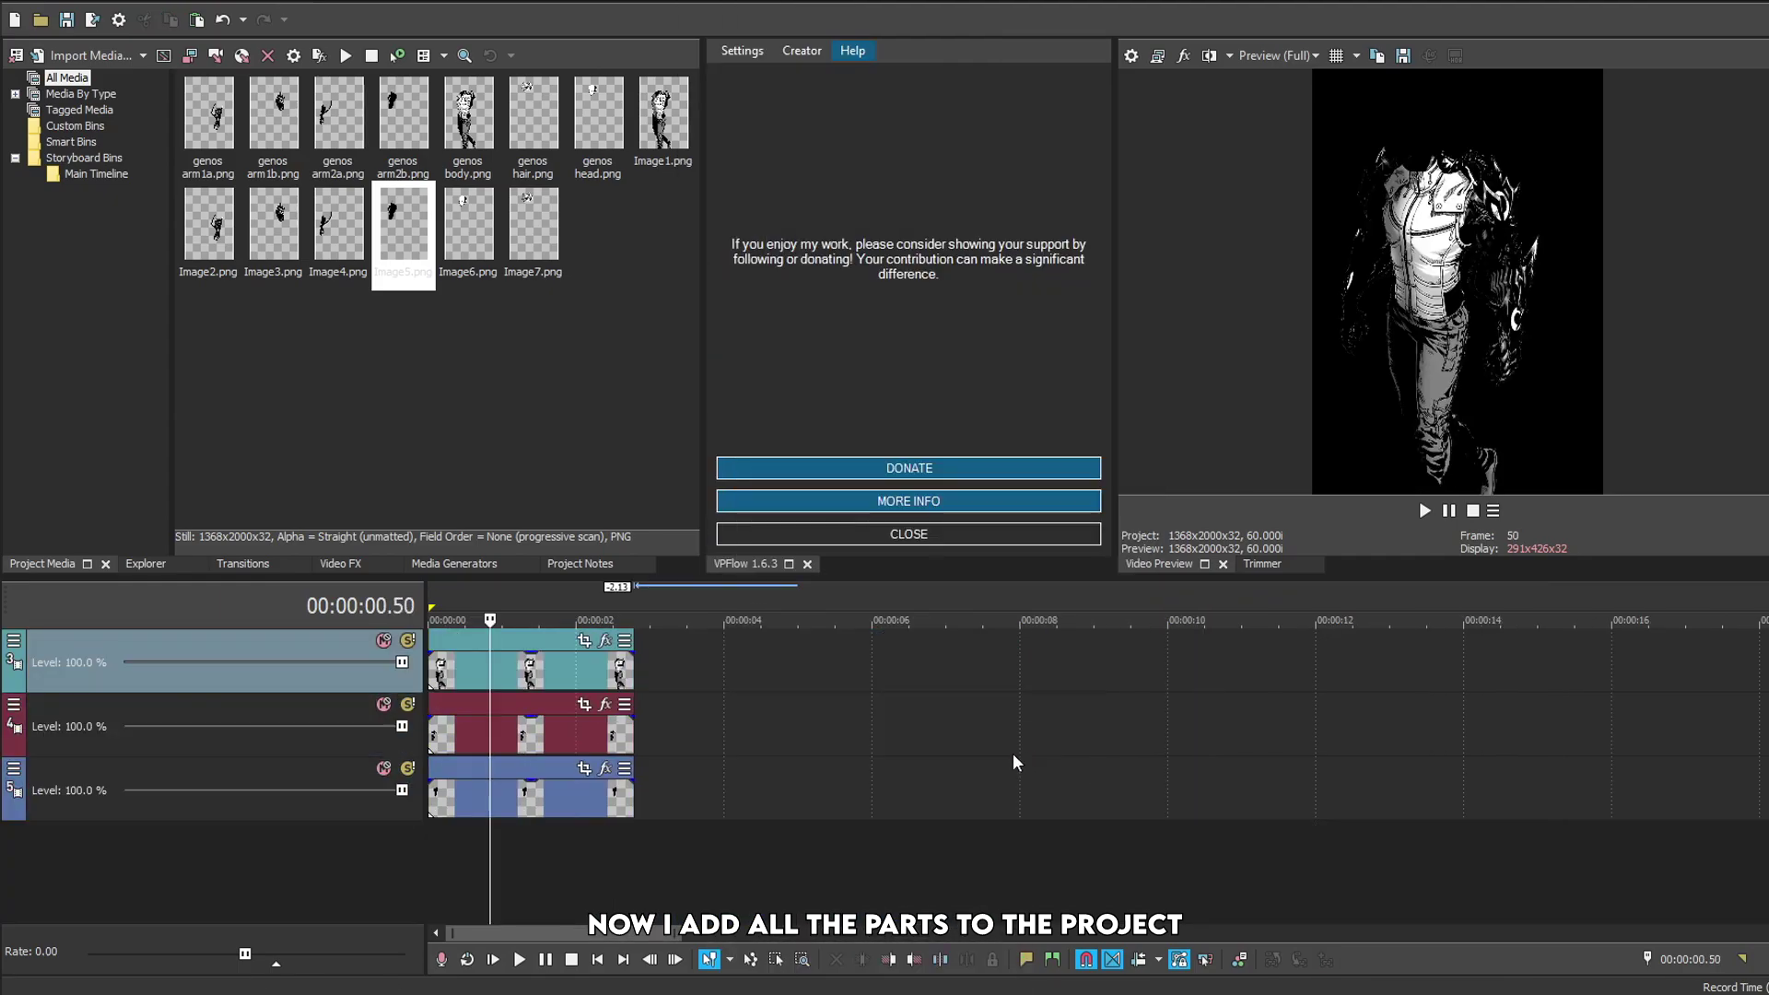
drag(468, 223, 719, 700)
right_click(798, 733)
key(Escape)
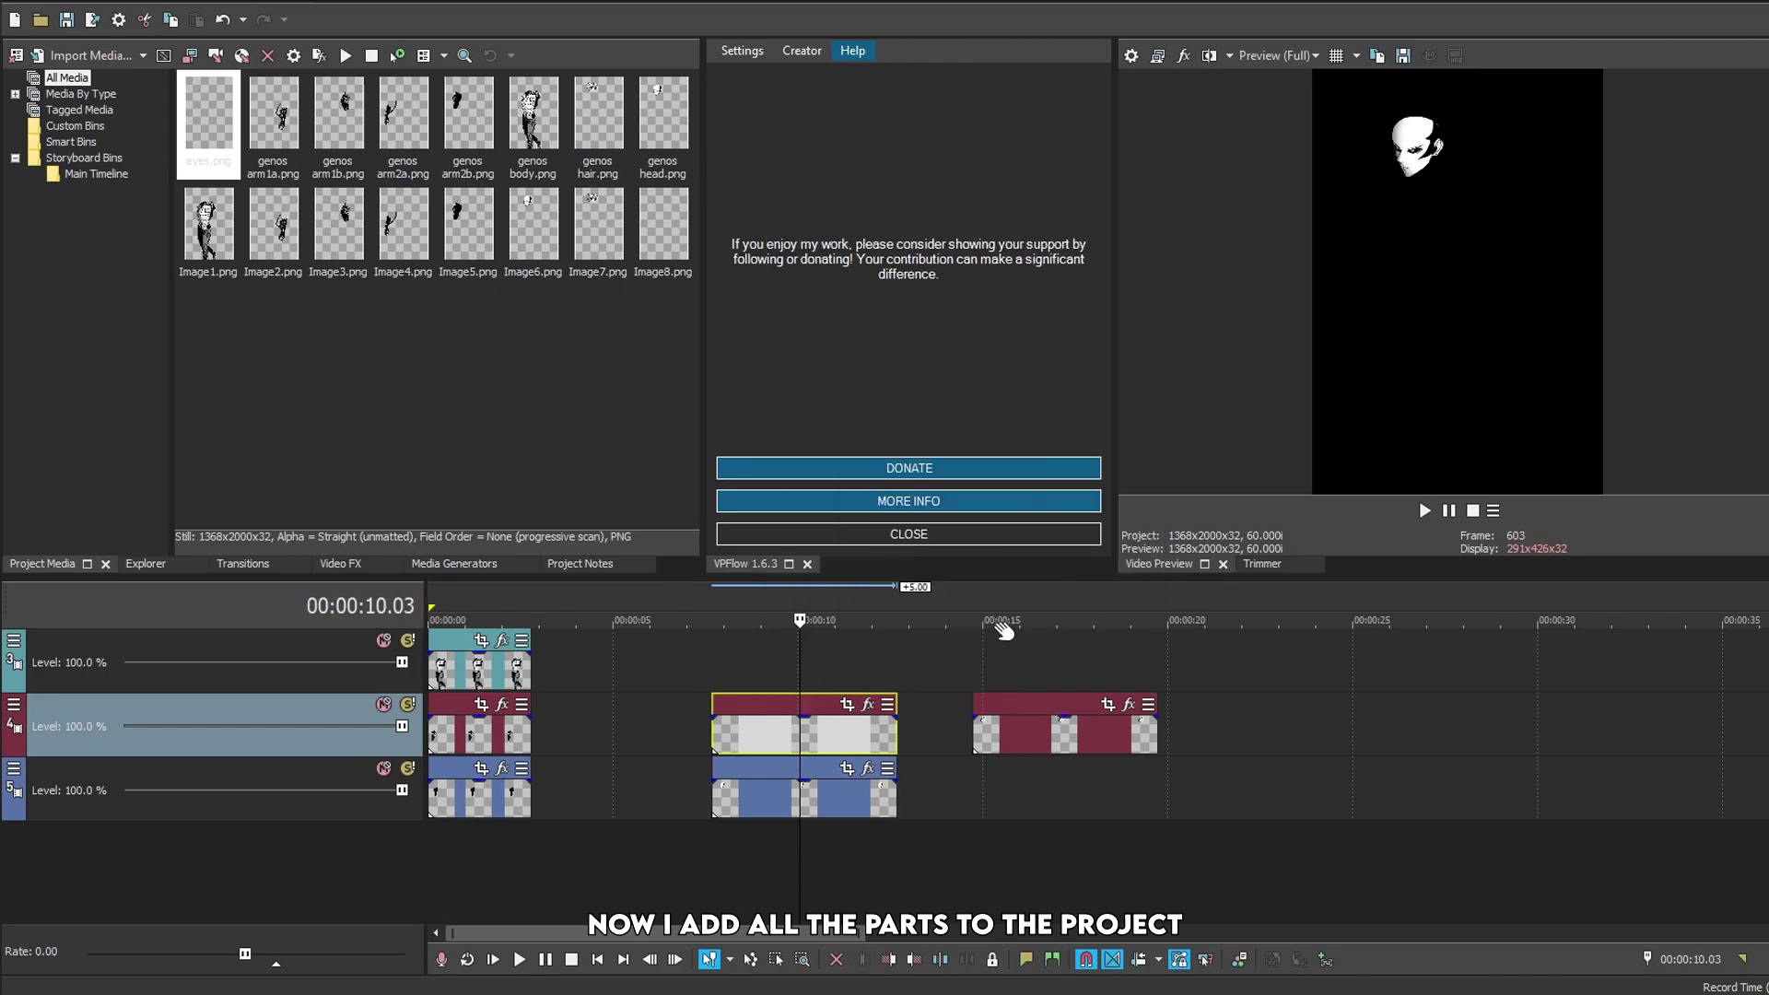
Apply the default S_GlowEdges effect to the eyes clip, with glow brightness 1.000 and the glow colour matched to the orange eyes.
drag(884, 578, 885, 790)
click(340, 775)
drag(230, 92, 231, 433)
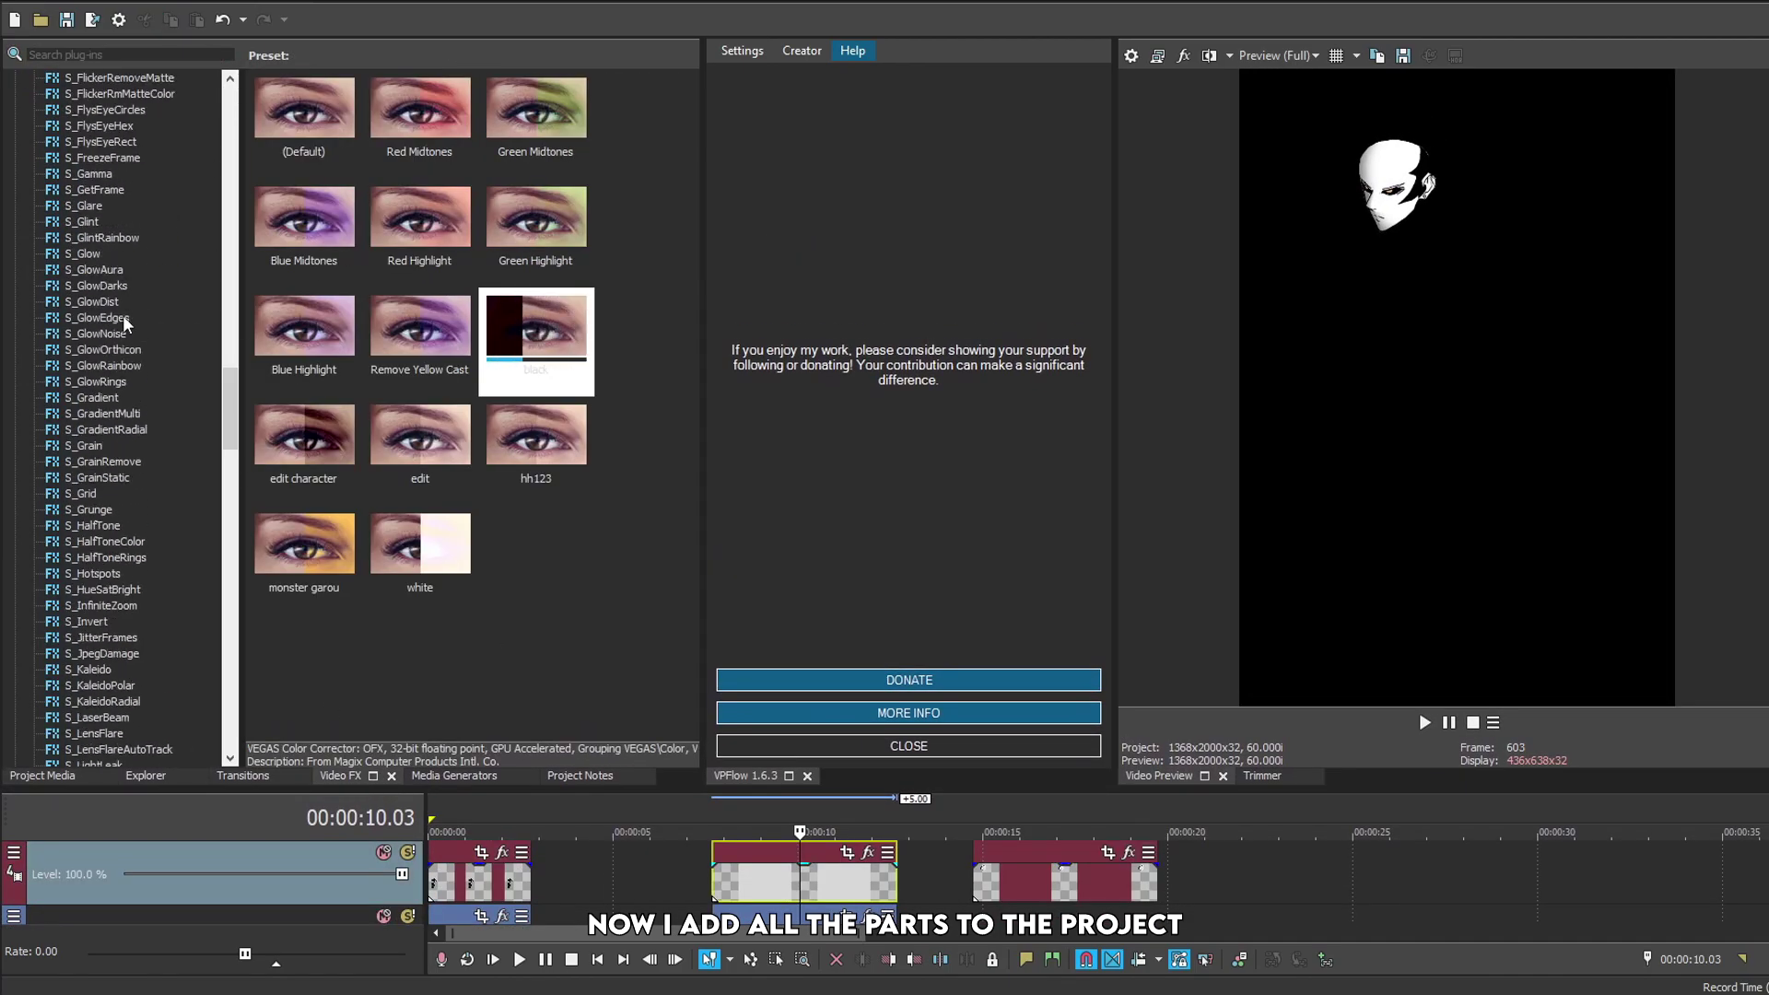
click(97, 317)
drag(304, 111, 802, 875)
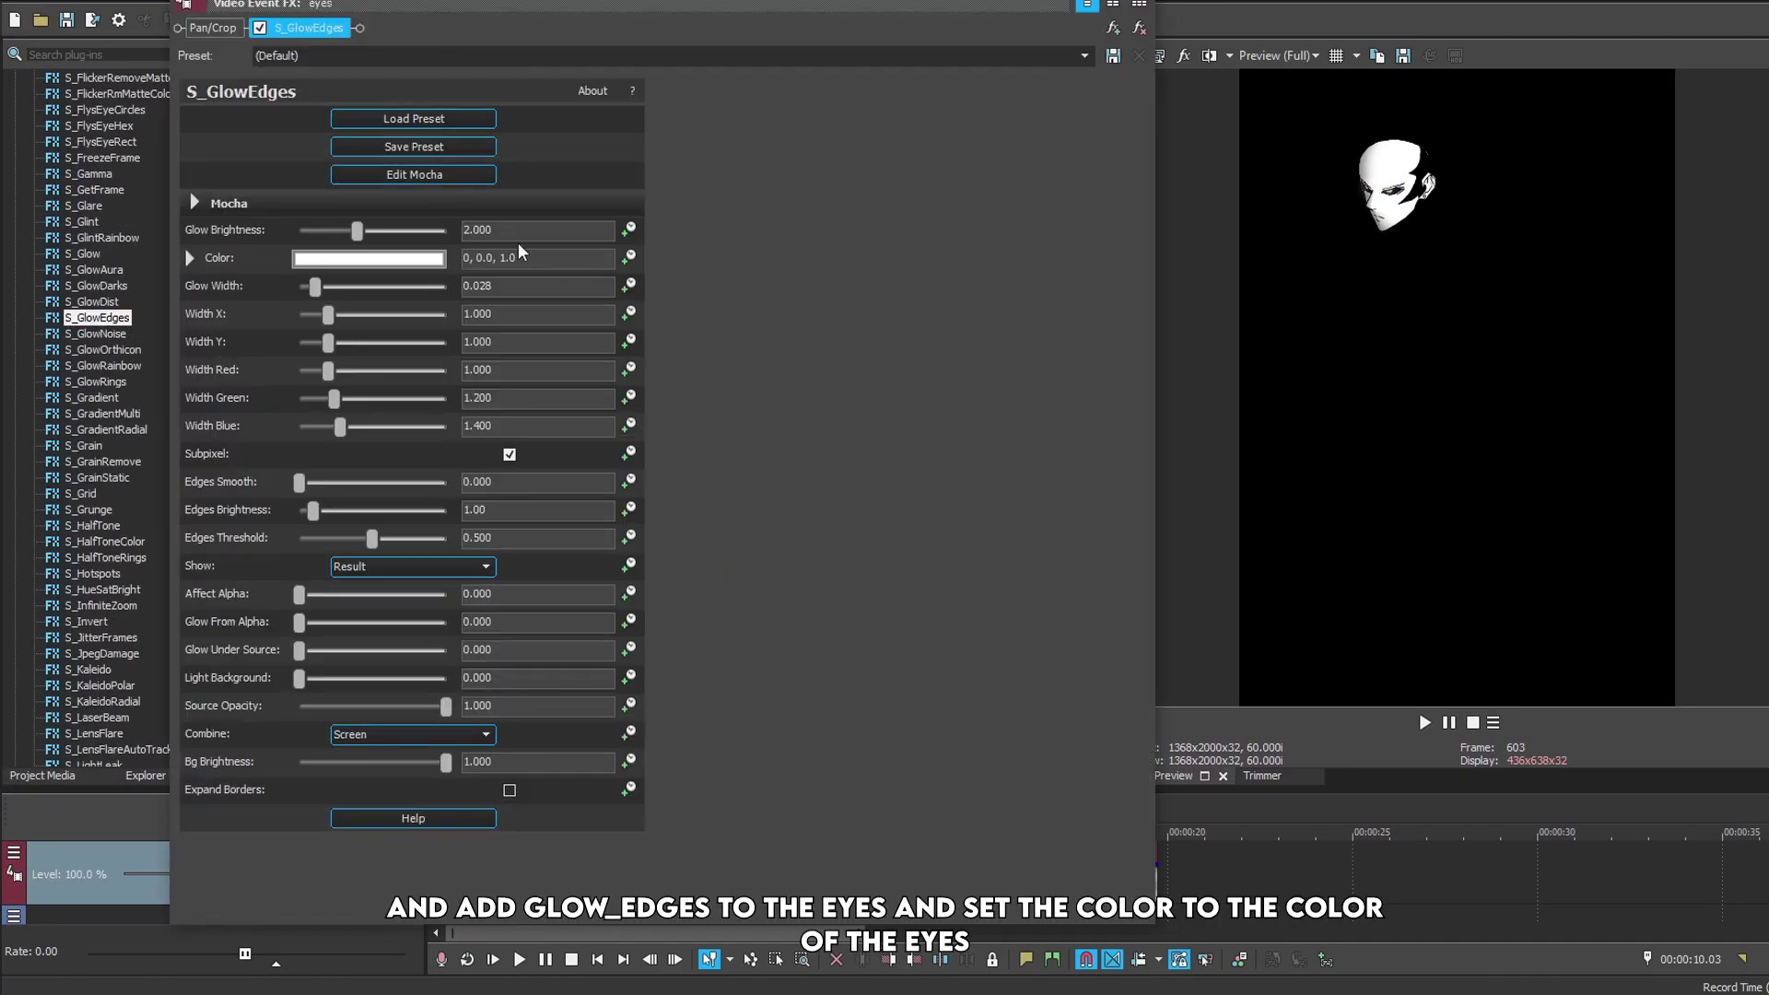
click(420, 263)
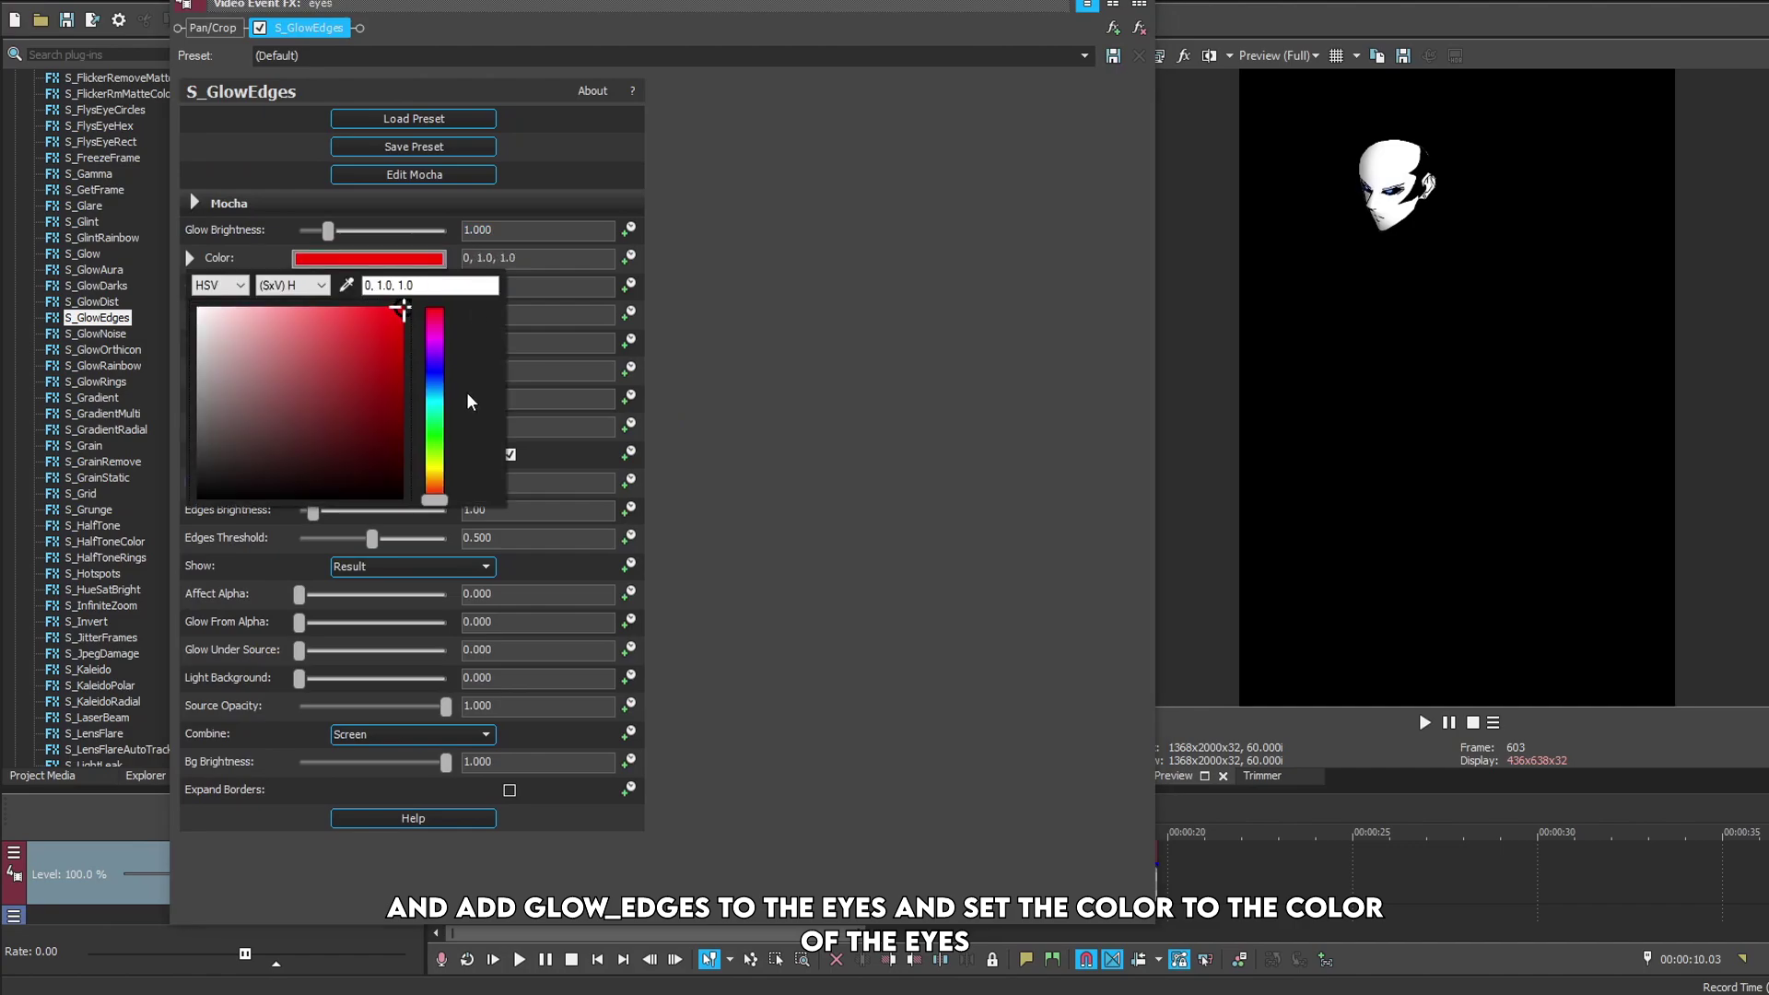
drag(435, 490, 436, 480)
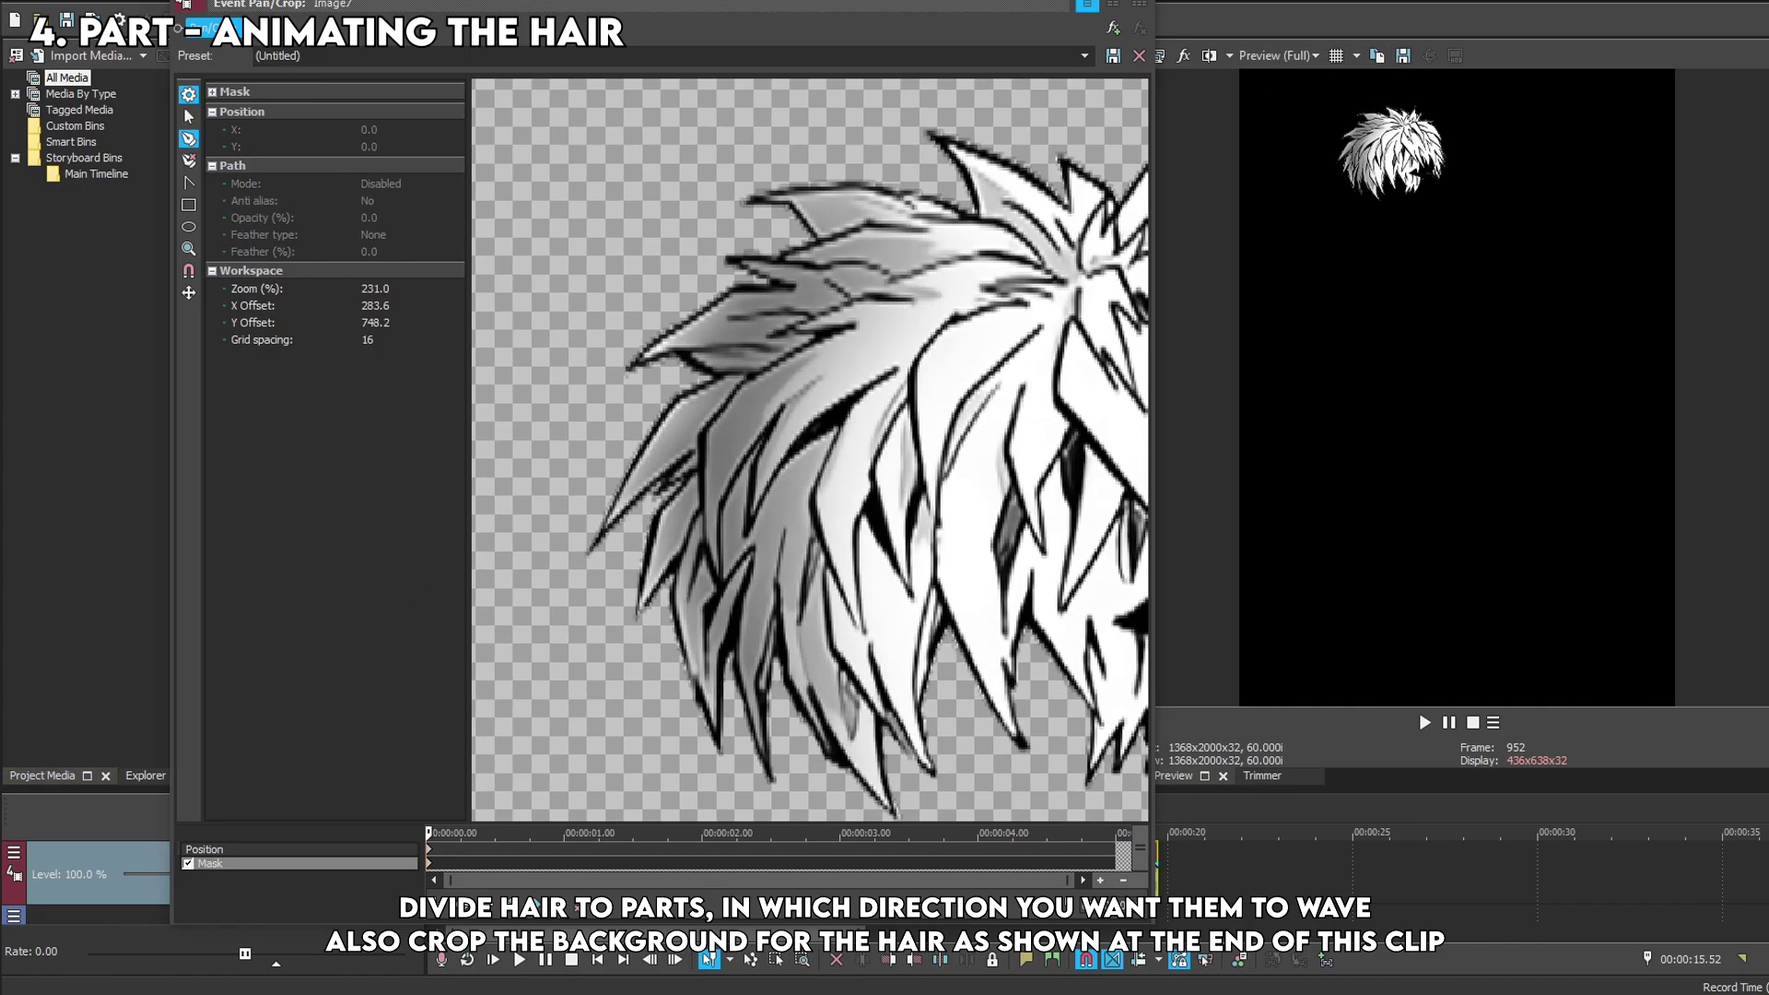
Start a mask path on the Image7 hair at the crown and trace it down along the shaded back strands.
scroll(691, 486, down, 2)
click(777, 439)
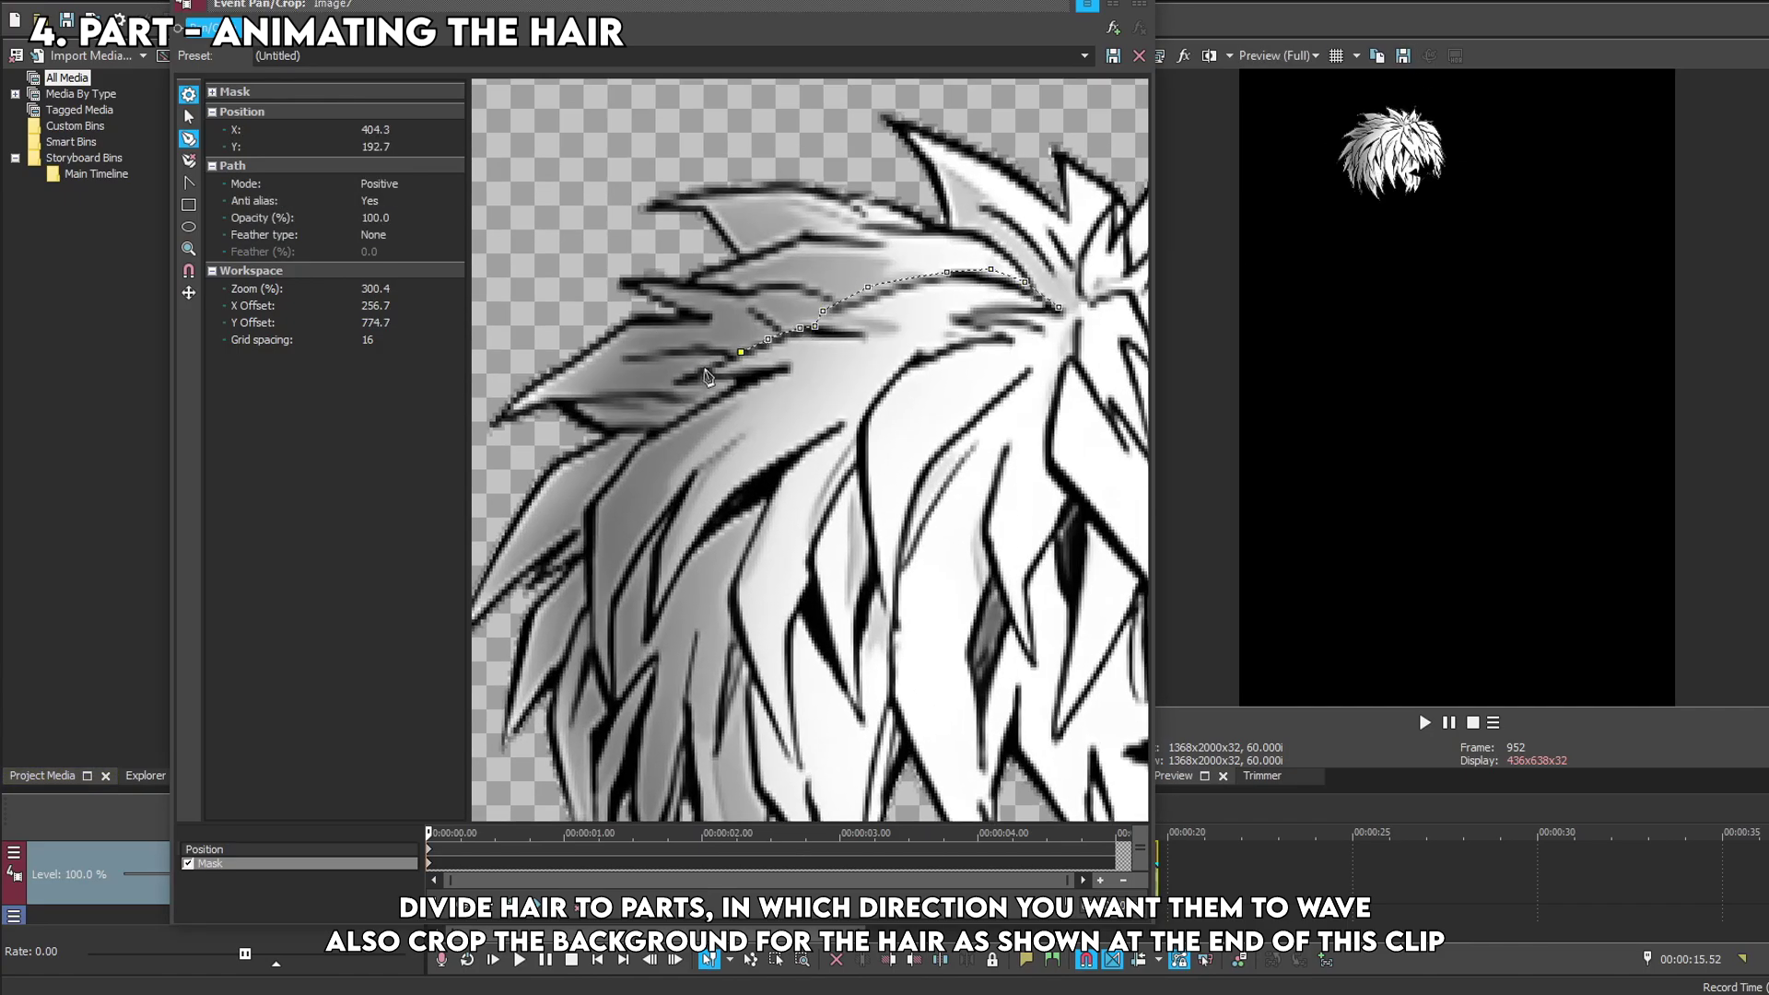
scroll(654, 538, up, 5)
click(822, 315)
click(798, 360)
click(782, 391)
click(778, 431)
click(765, 511)
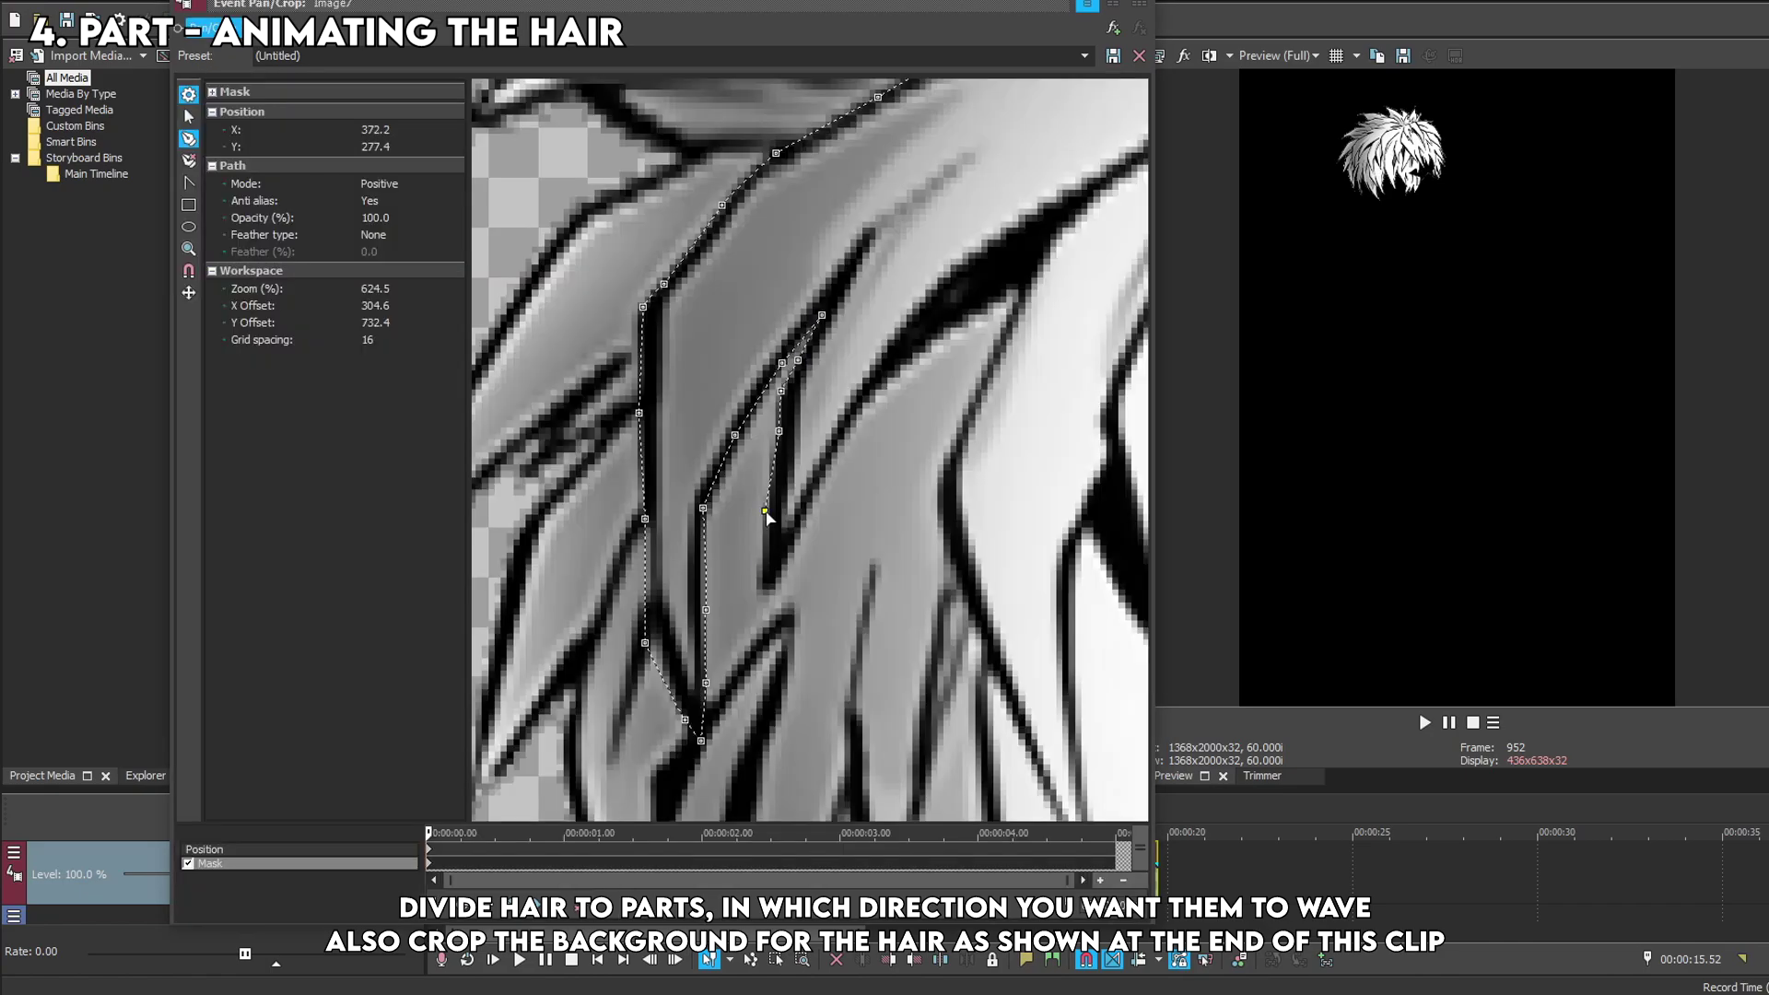
Continue the hair mask path down the dark outline between the grey back strands and the white side hair.
scroll(1010, 307, down, 5)
scroll(728, 516, up, 2)
click(661, 336)
click(636, 426)
click(664, 510)
click(701, 589)
click(721, 634)
click(728, 646)
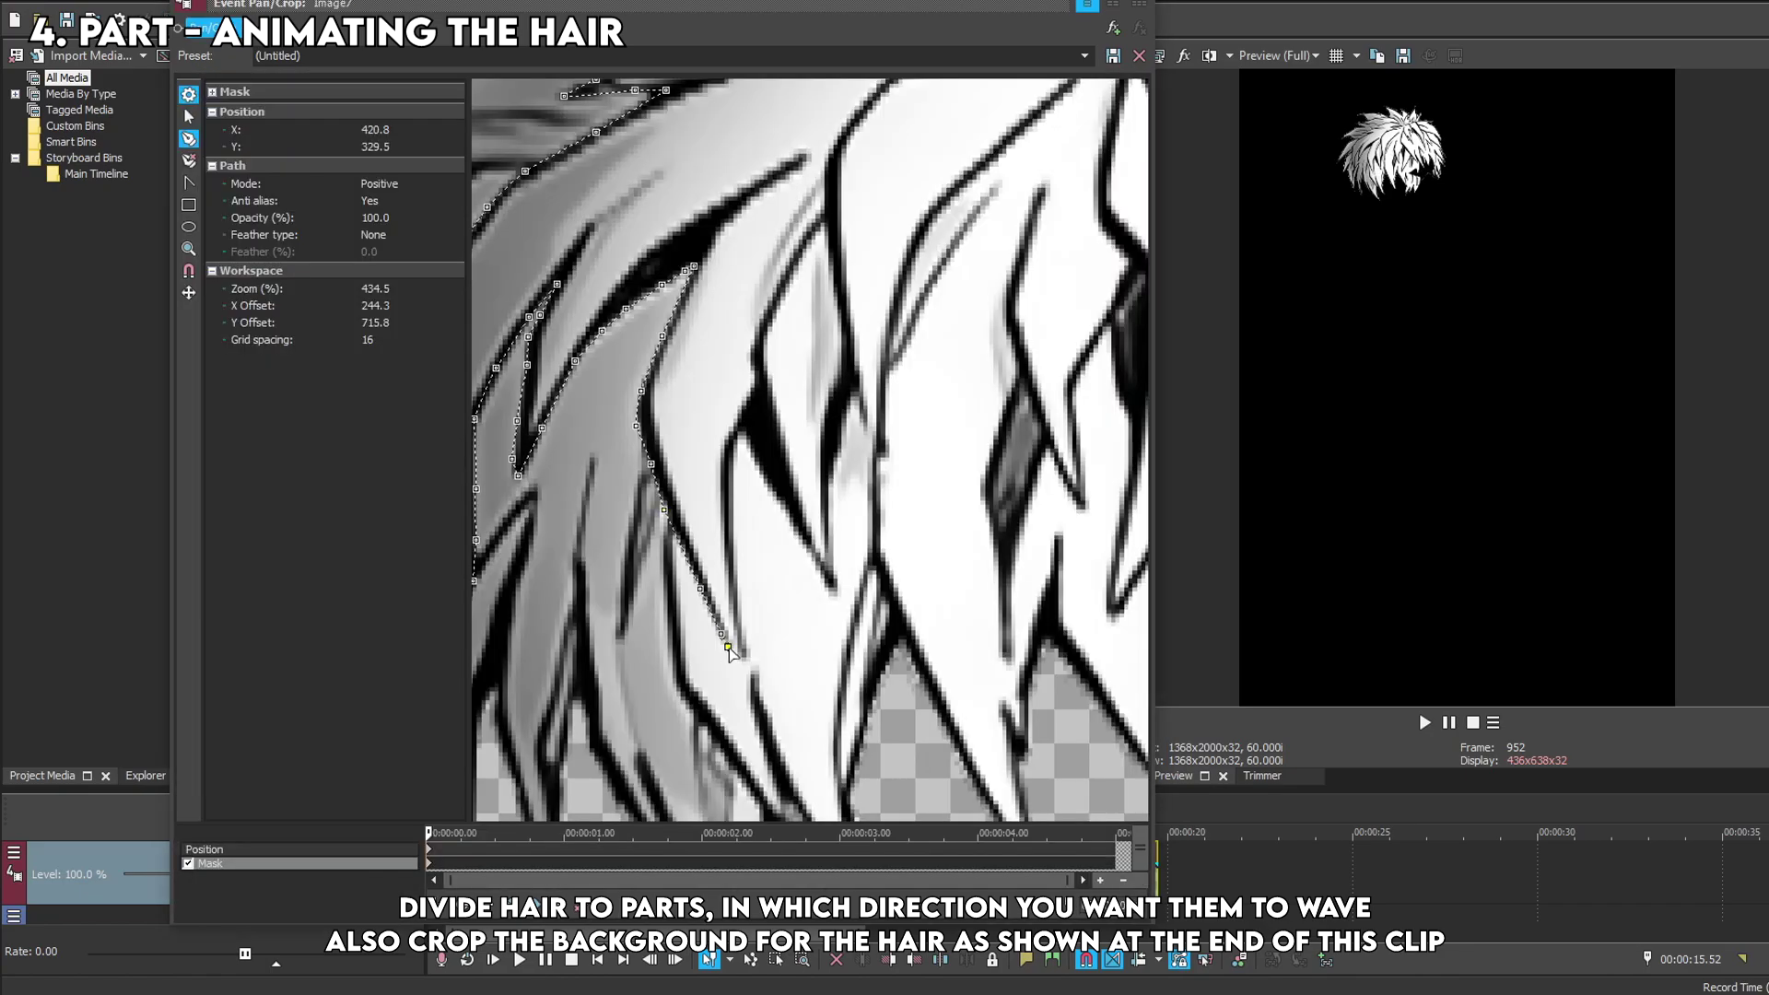
Extend the mask path around the tip of the adjoining white side strand and back up its edge.
click(811, 554)
click(830, 580)
click(839, 592)
click(828, 463)
scroll(827, 464, down, 2)
click(831, 429)
click(836, 411)
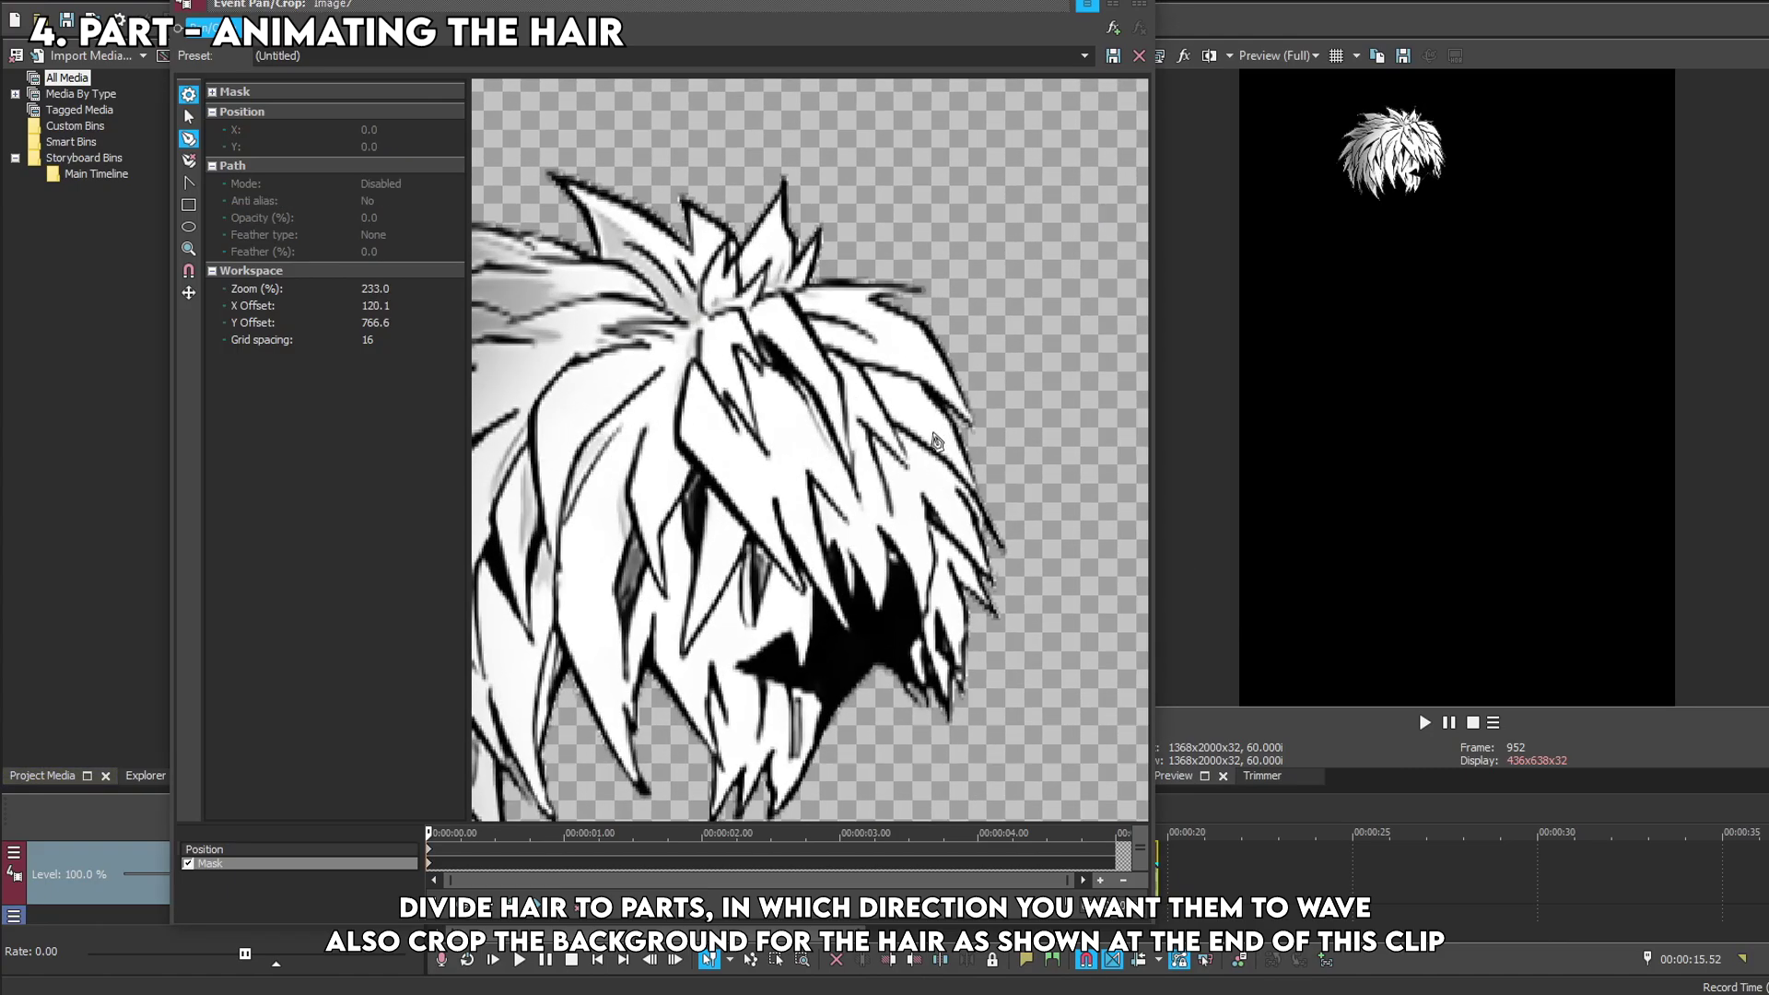
Trace a new mask path around the fringe, following its pointed tips above the dark face area and back up the front.
scroll(936, 442, up, 1)
click(742, 379)
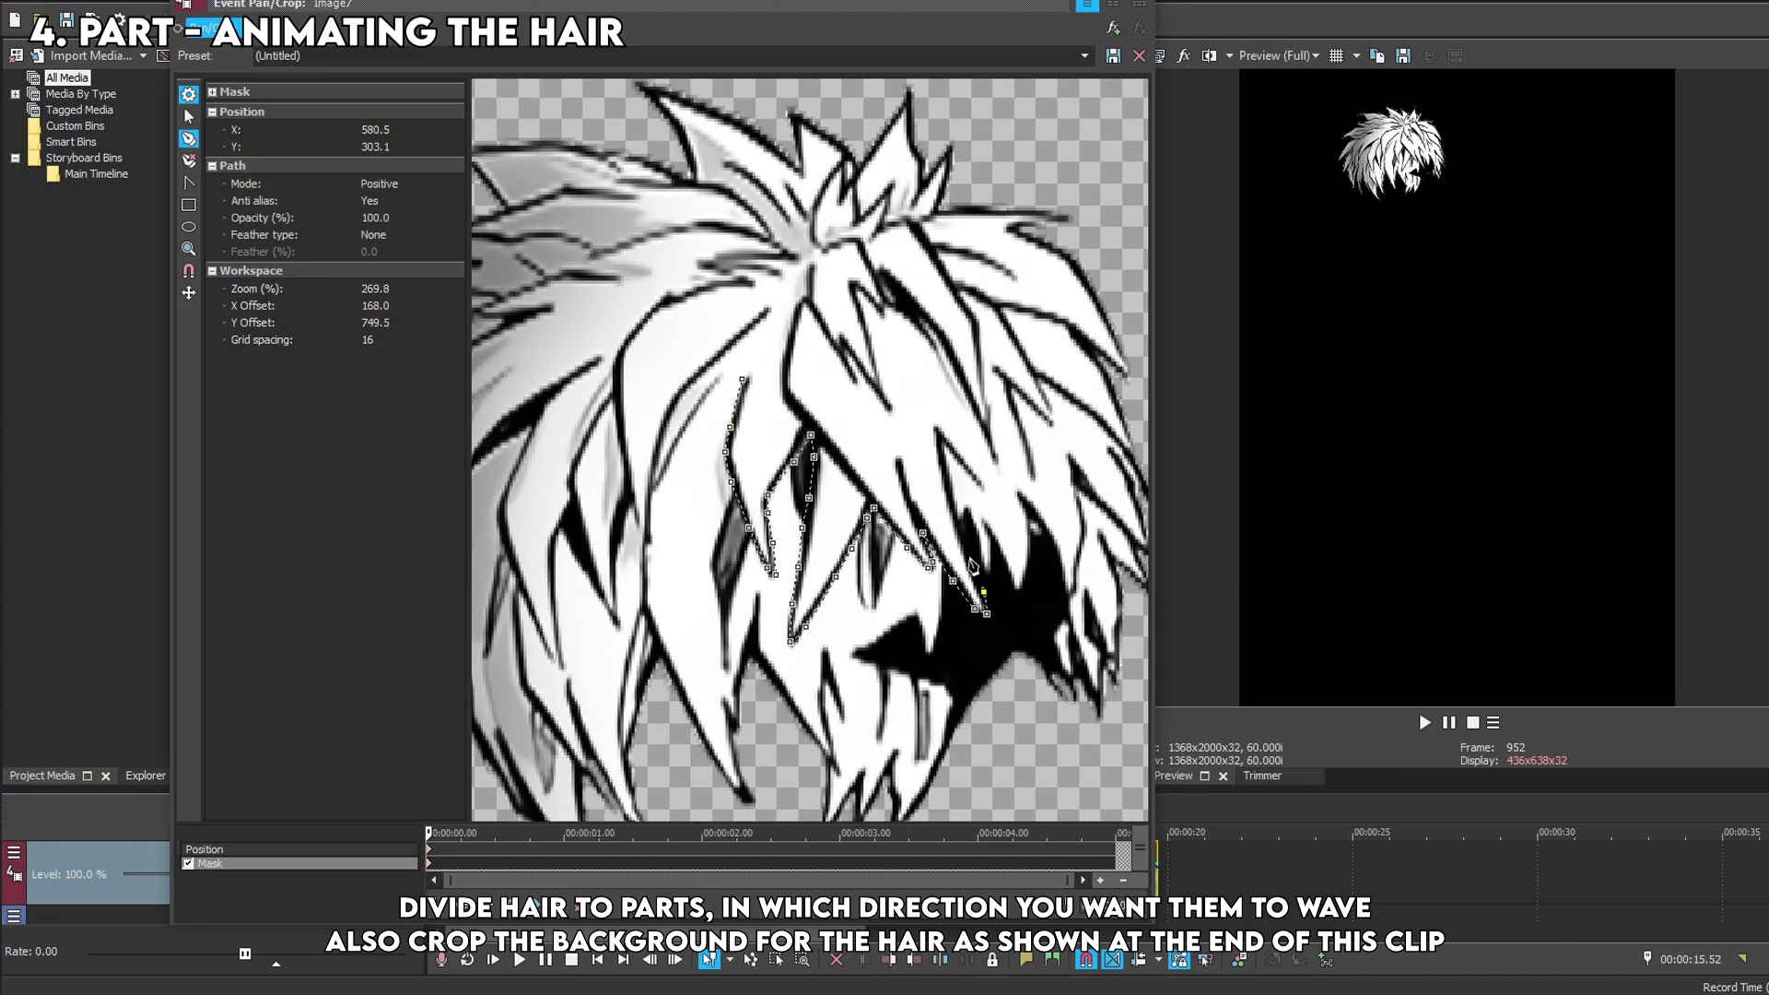
scroll(1073, 523, up, 3)
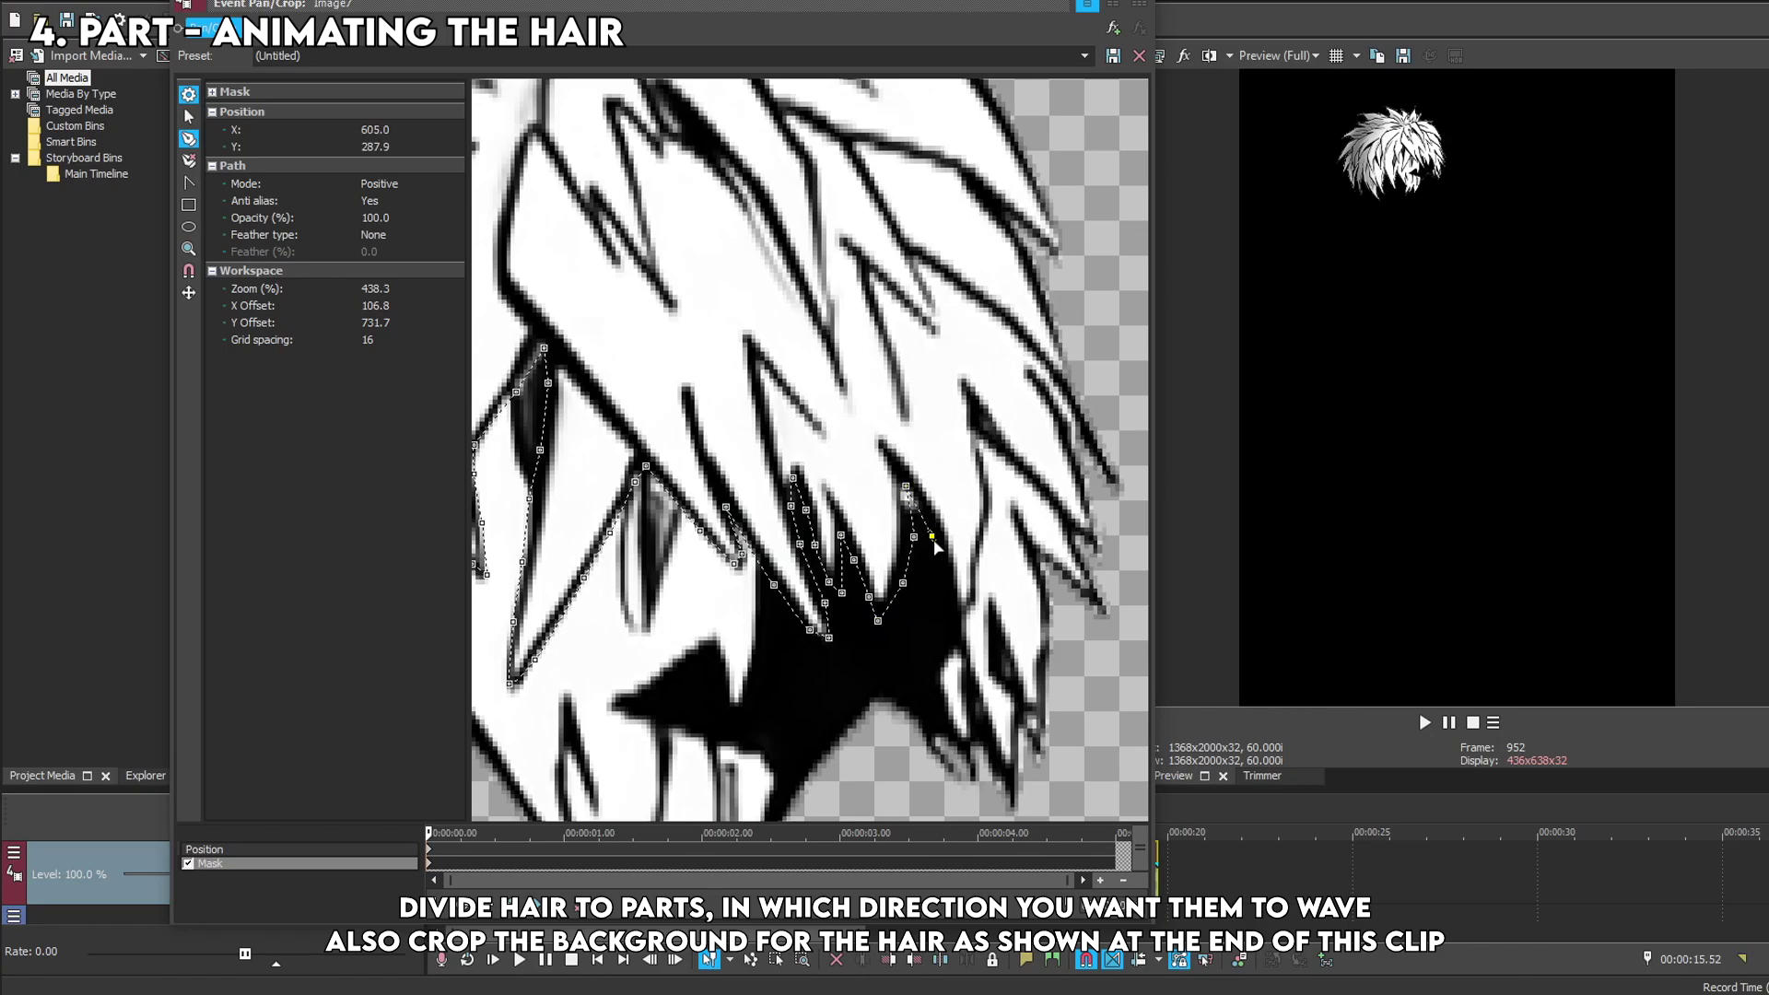
scroll(1012, 478, down, 3)
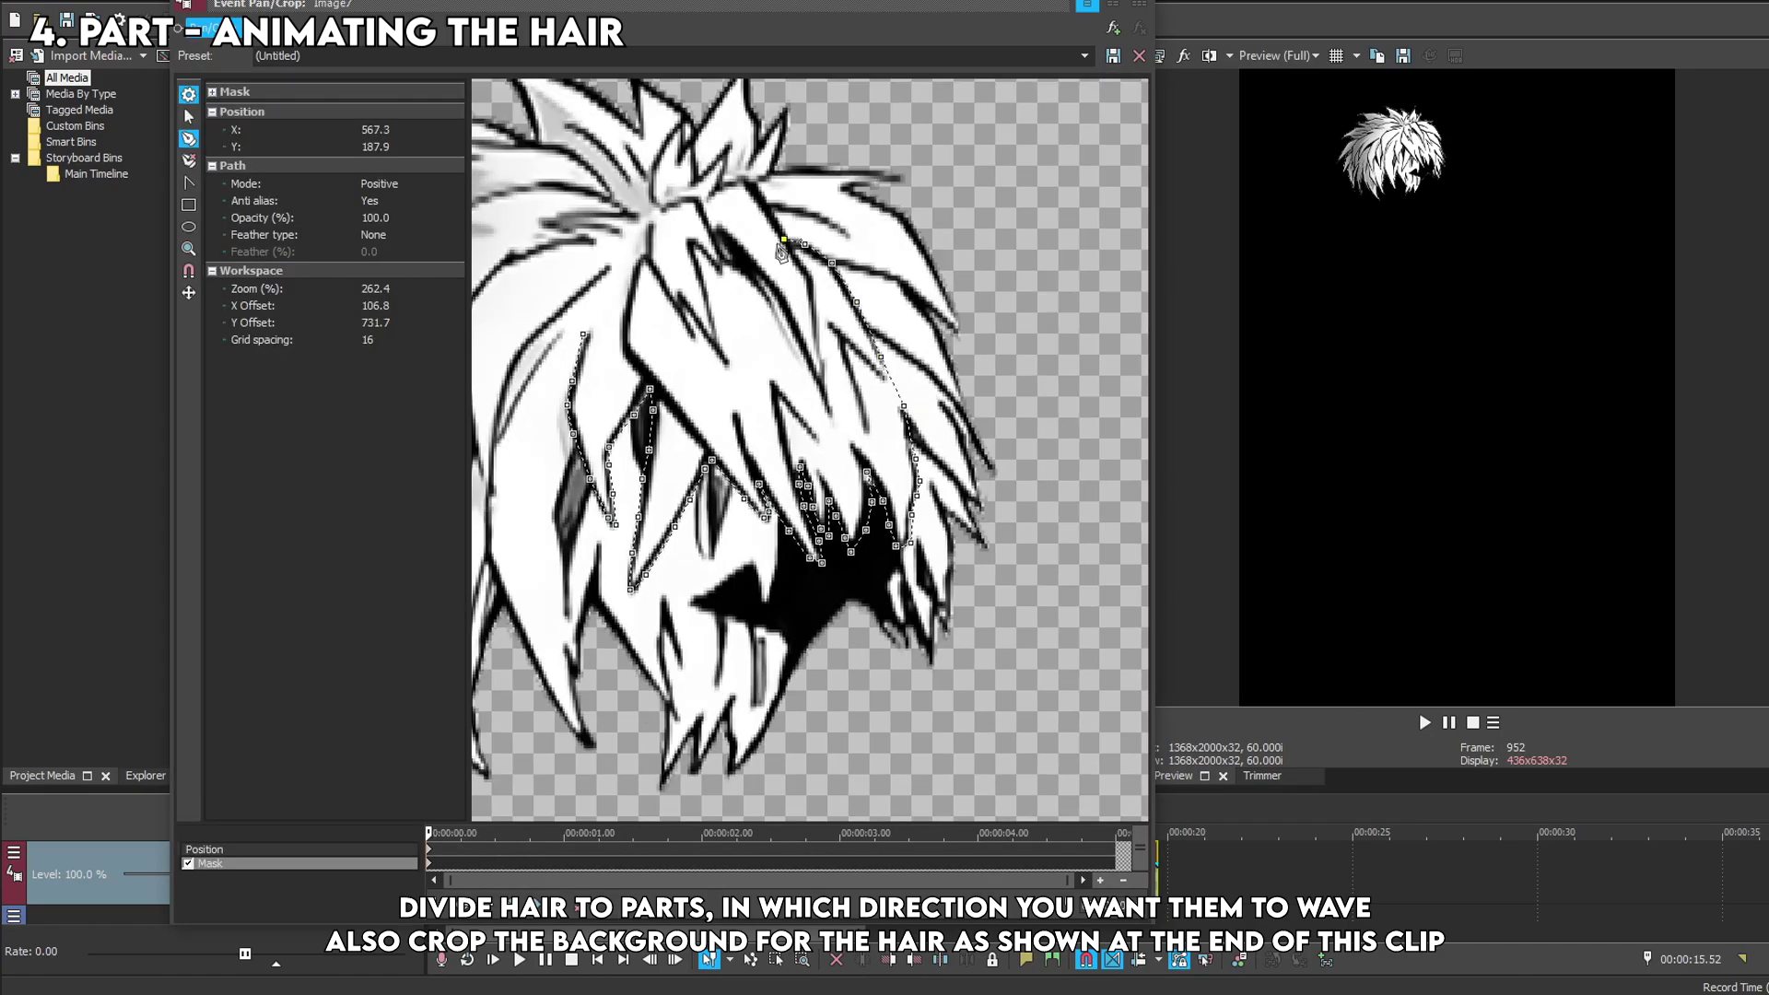
Mask the narrow pointed forelock strands that fall from the crown over the fringe.
scroll(781, 251, up, 2)
click(644, 312)
click(670, 350)
click(695, 406)
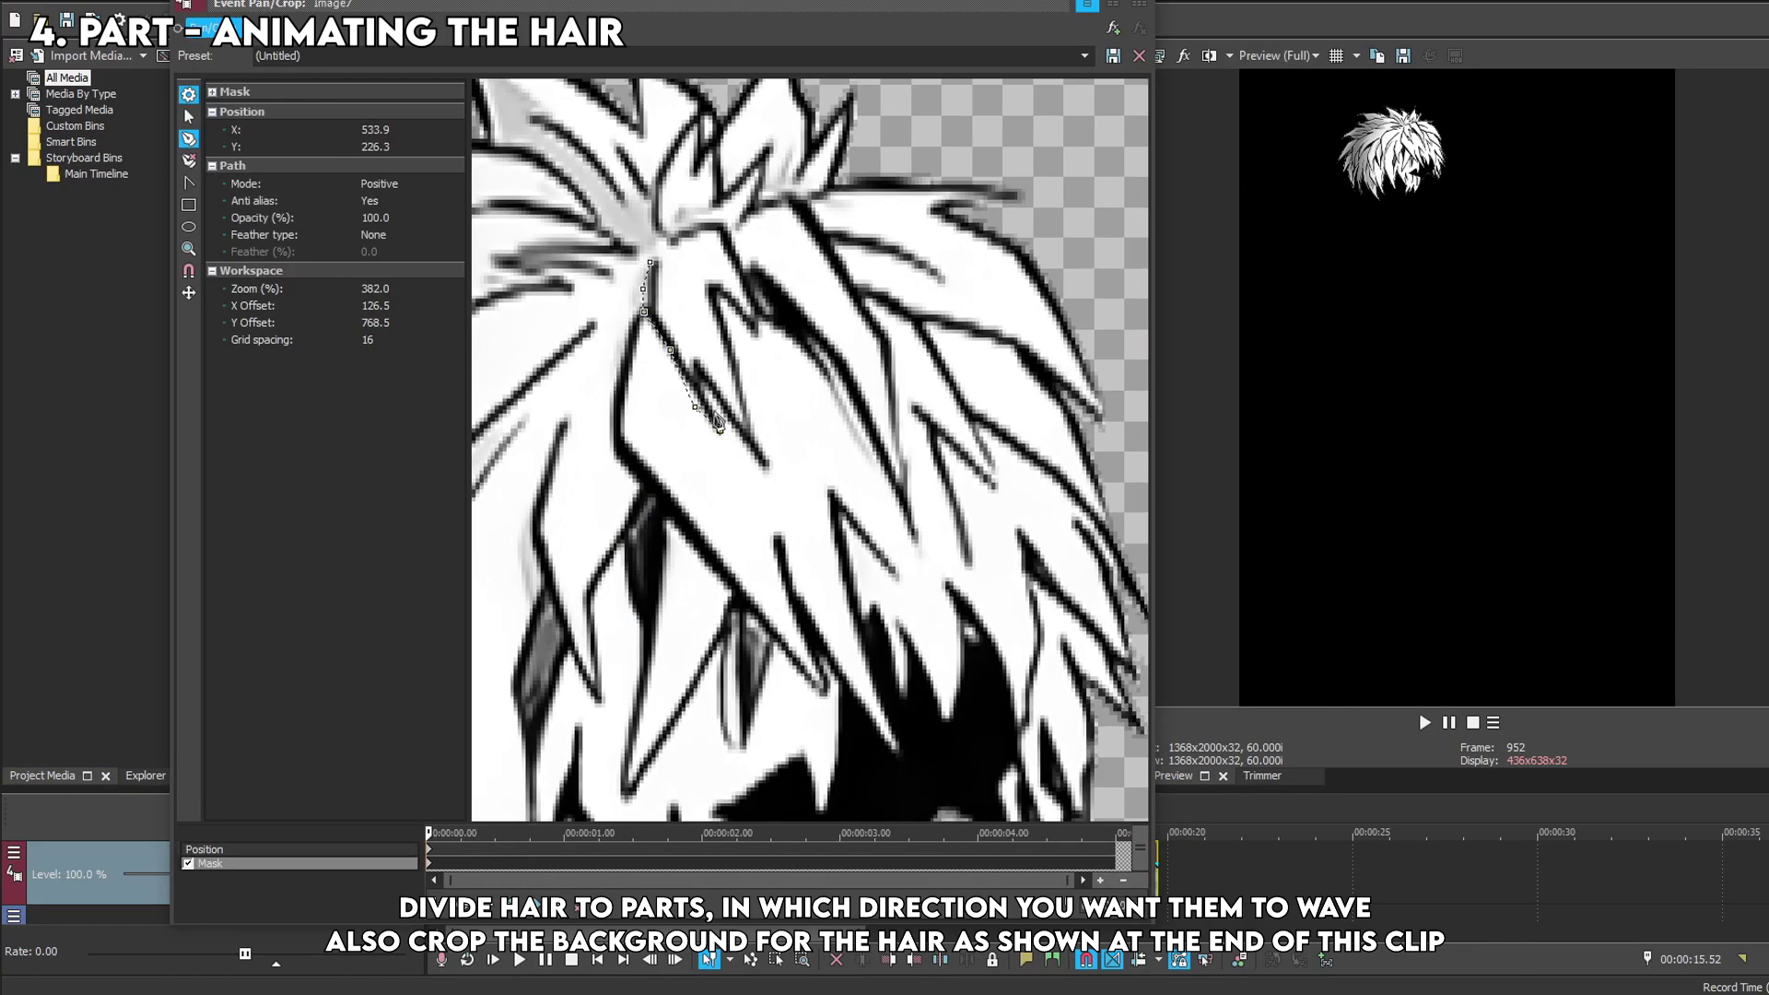
scroll(718, 424, down, 1)
click(765, 465)
click(751, 414)
click(725, 332)
click(714, 289)
click(740, 318)
click(755, 333)
scroll(898, 514, down, 3)
click(868, 442)
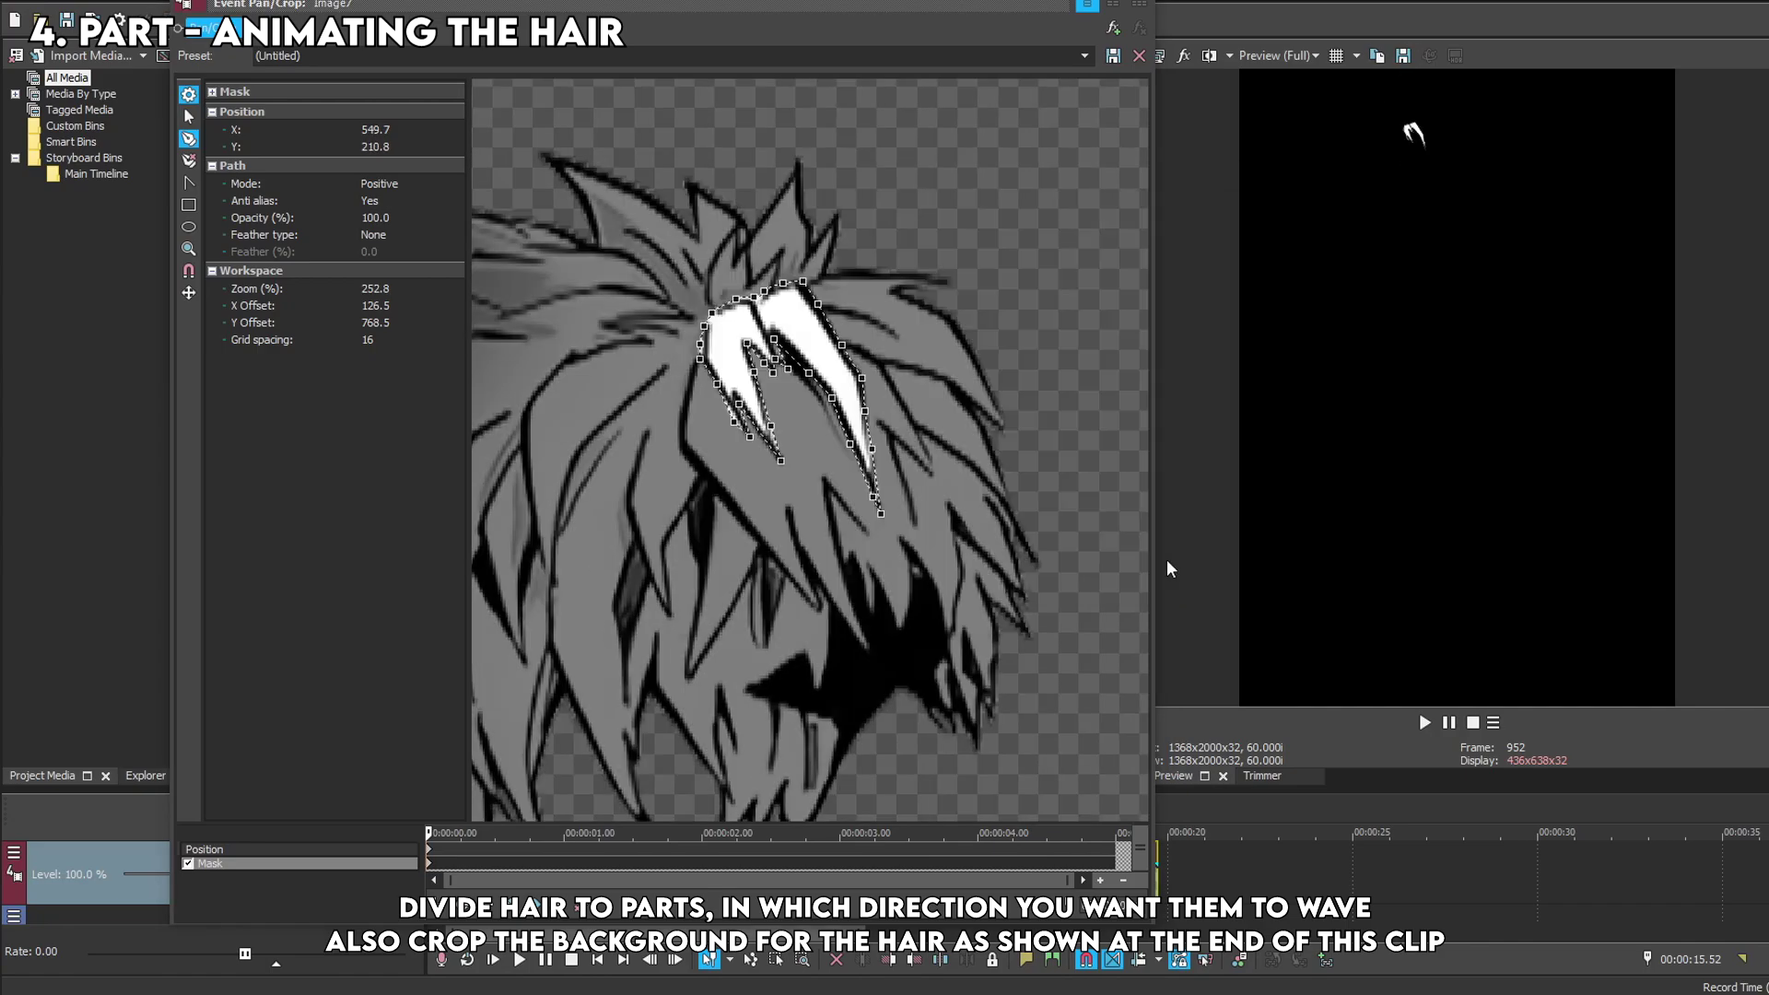
Start a mask path along the outer front strands beside the forelock.
click(890, 276)
click(927, 321)
click(944, 347)
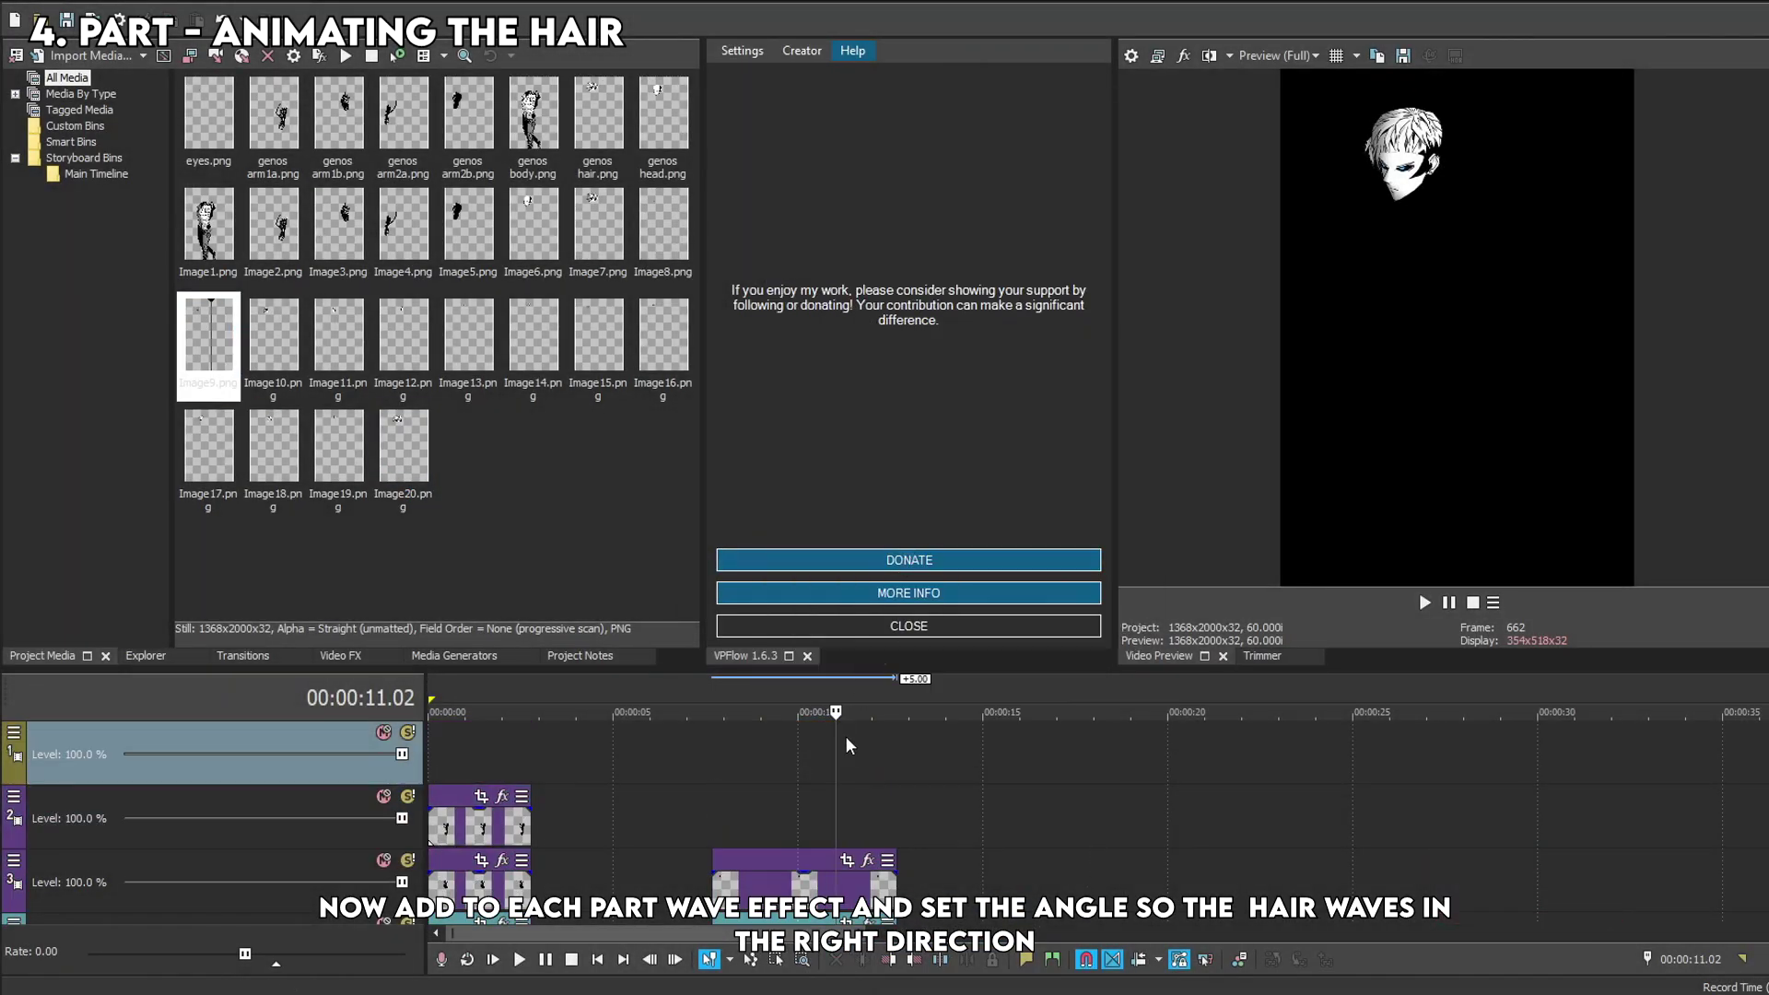
Add the hair parts Image12, Image13 and Image15 on new tracks above the head, with resampling disabled in their event properties.
drag(403, 336, 721, 709)
right_click(1028, 743)
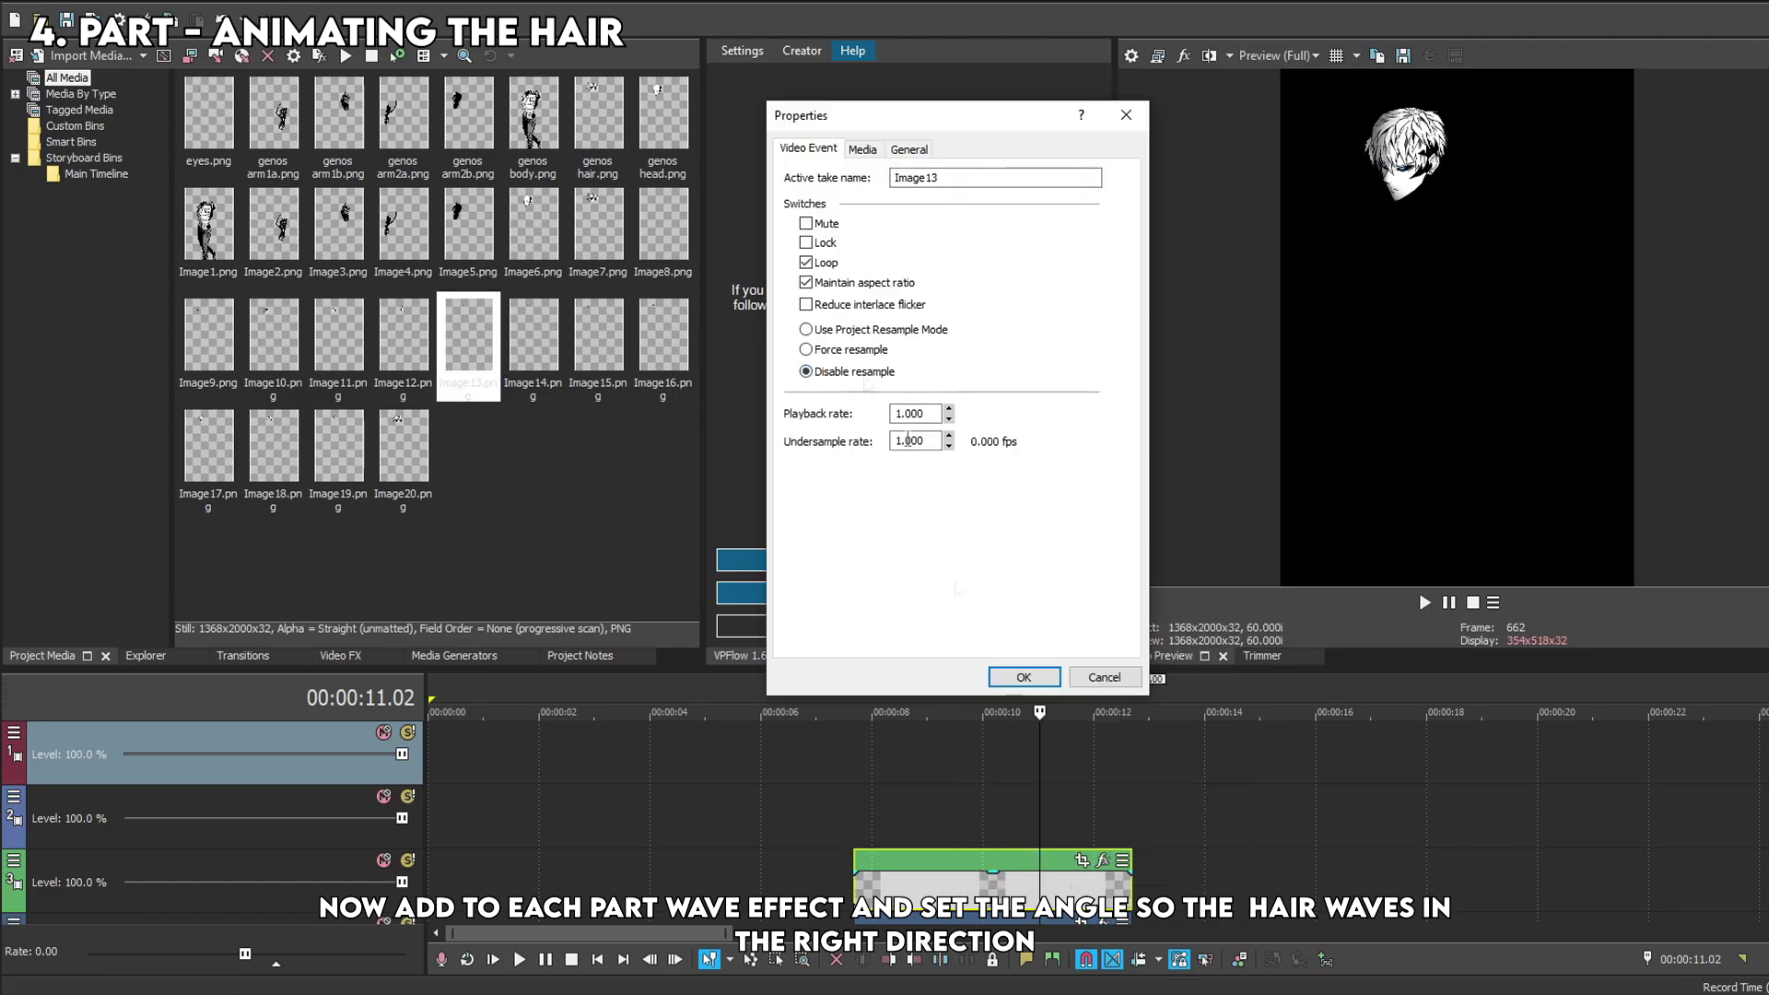
click(1023, 678)
click(598, 337)
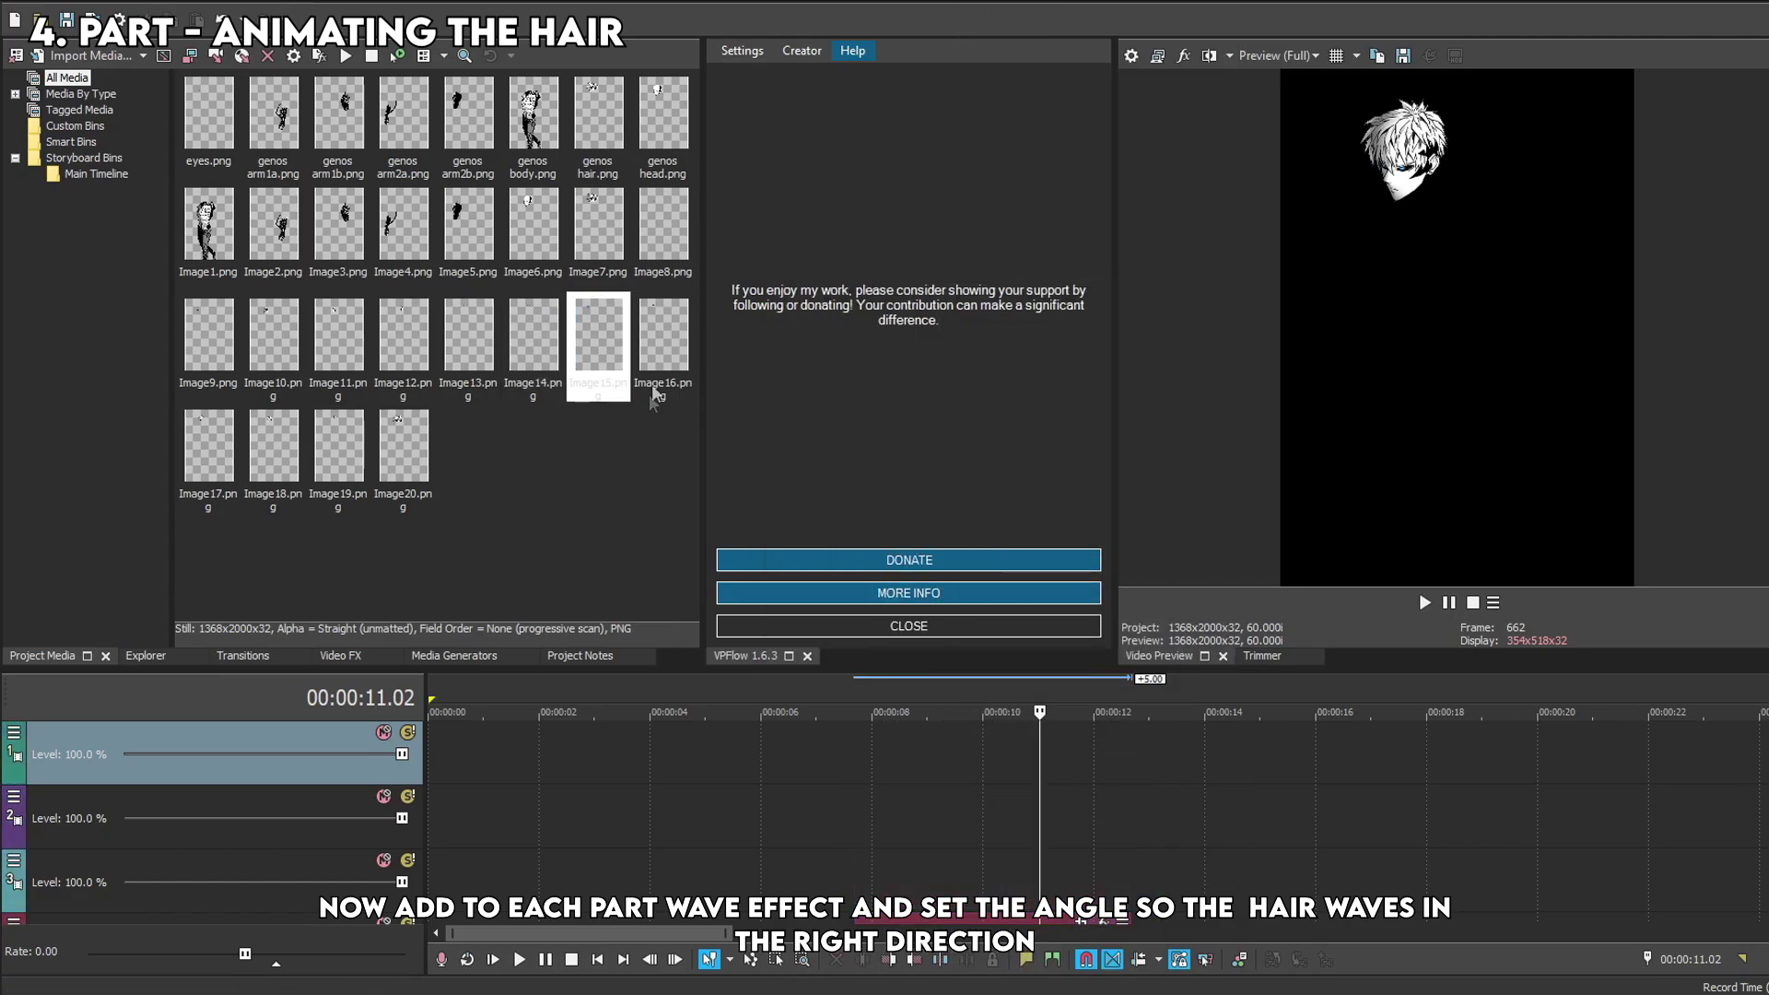
right_click(874, 811)
Add the hair parts Image17, Image18 and Image19 to new tracks aligned with the other hair clips.
click(209, 445)
drag(273, 445, 873, 811)
right_click(929, 867)
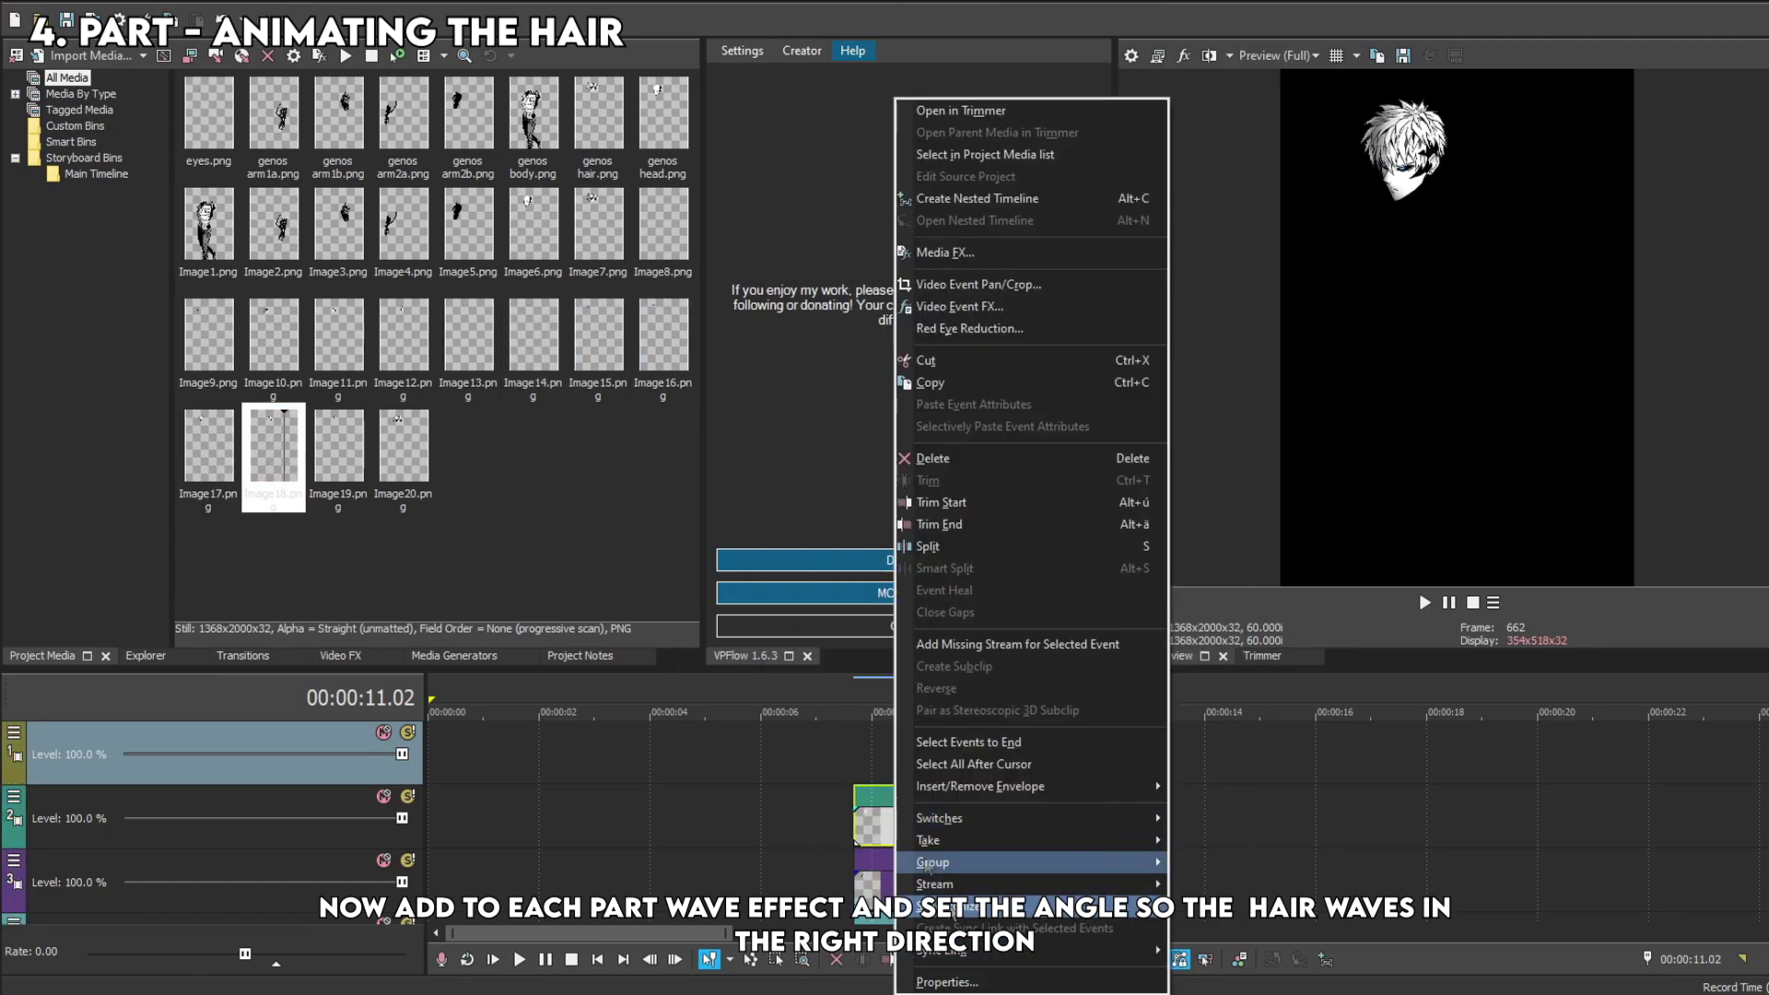
click(947, 982)
click(338, 445)
drag(339, 445, 866, 801)
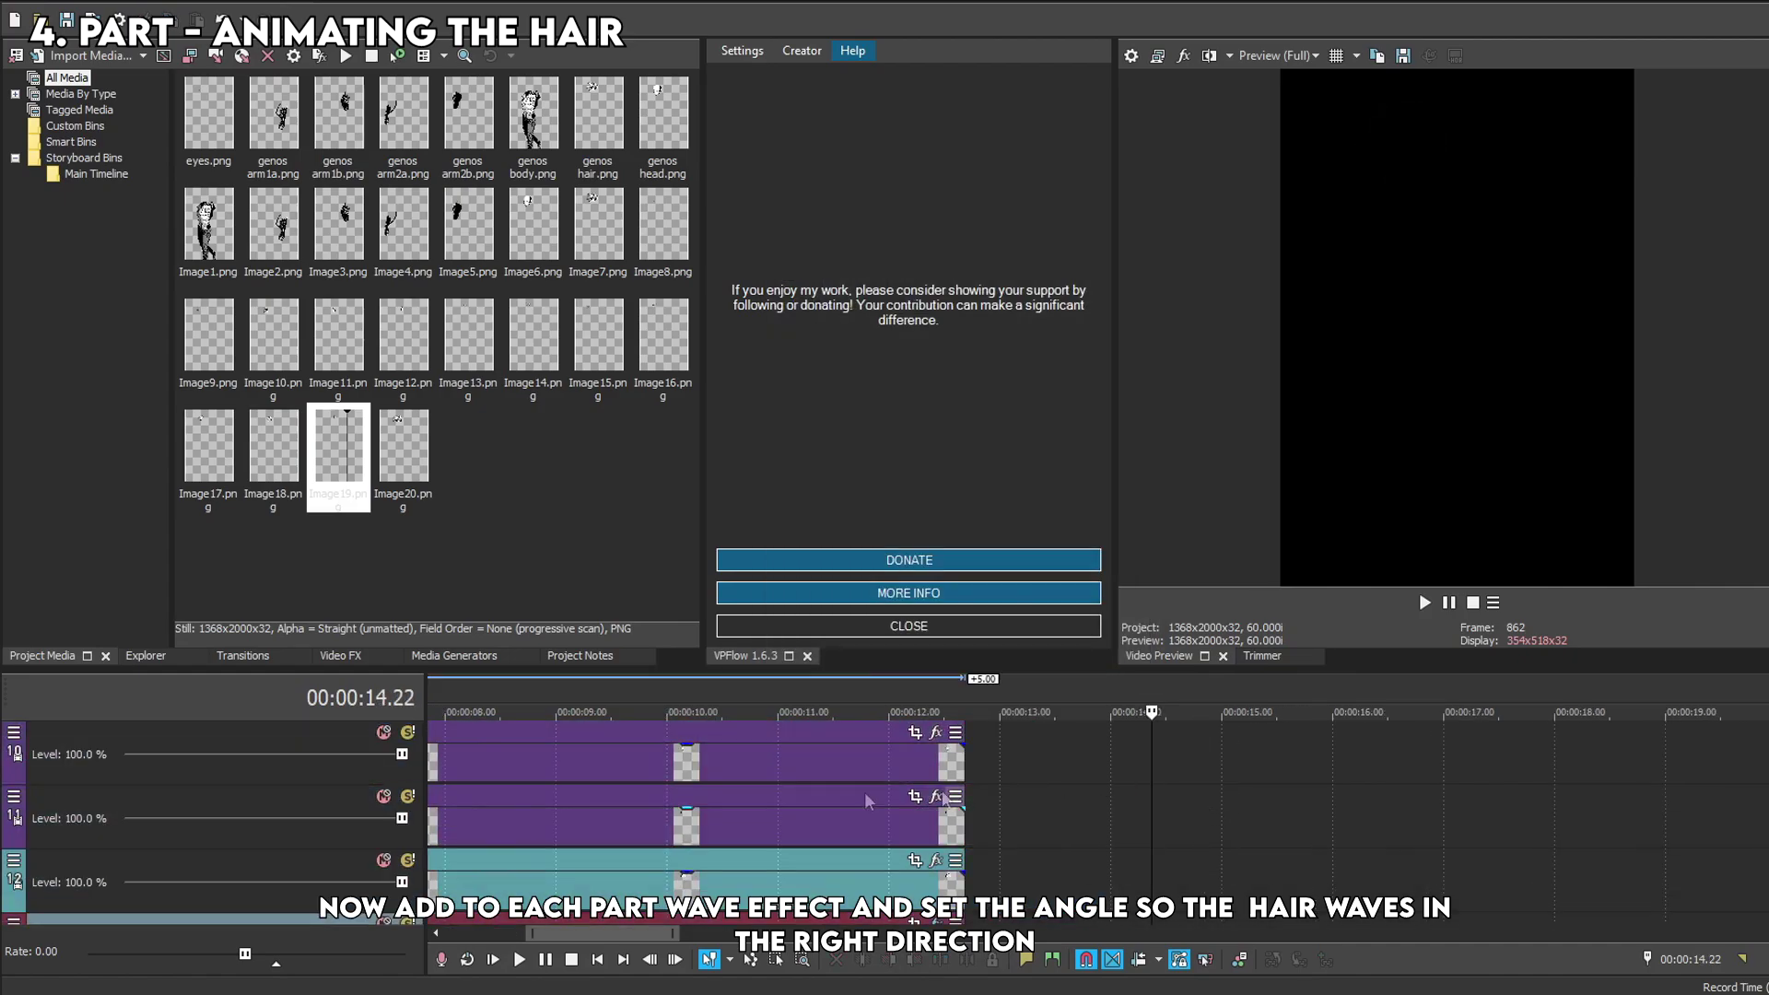
Move the hair-part clip on track 11 later on the timeline, in line with the shifted clip on track 10.
scroll(866, 801, down, 3)
drag(1198, 820, 1375, 797)
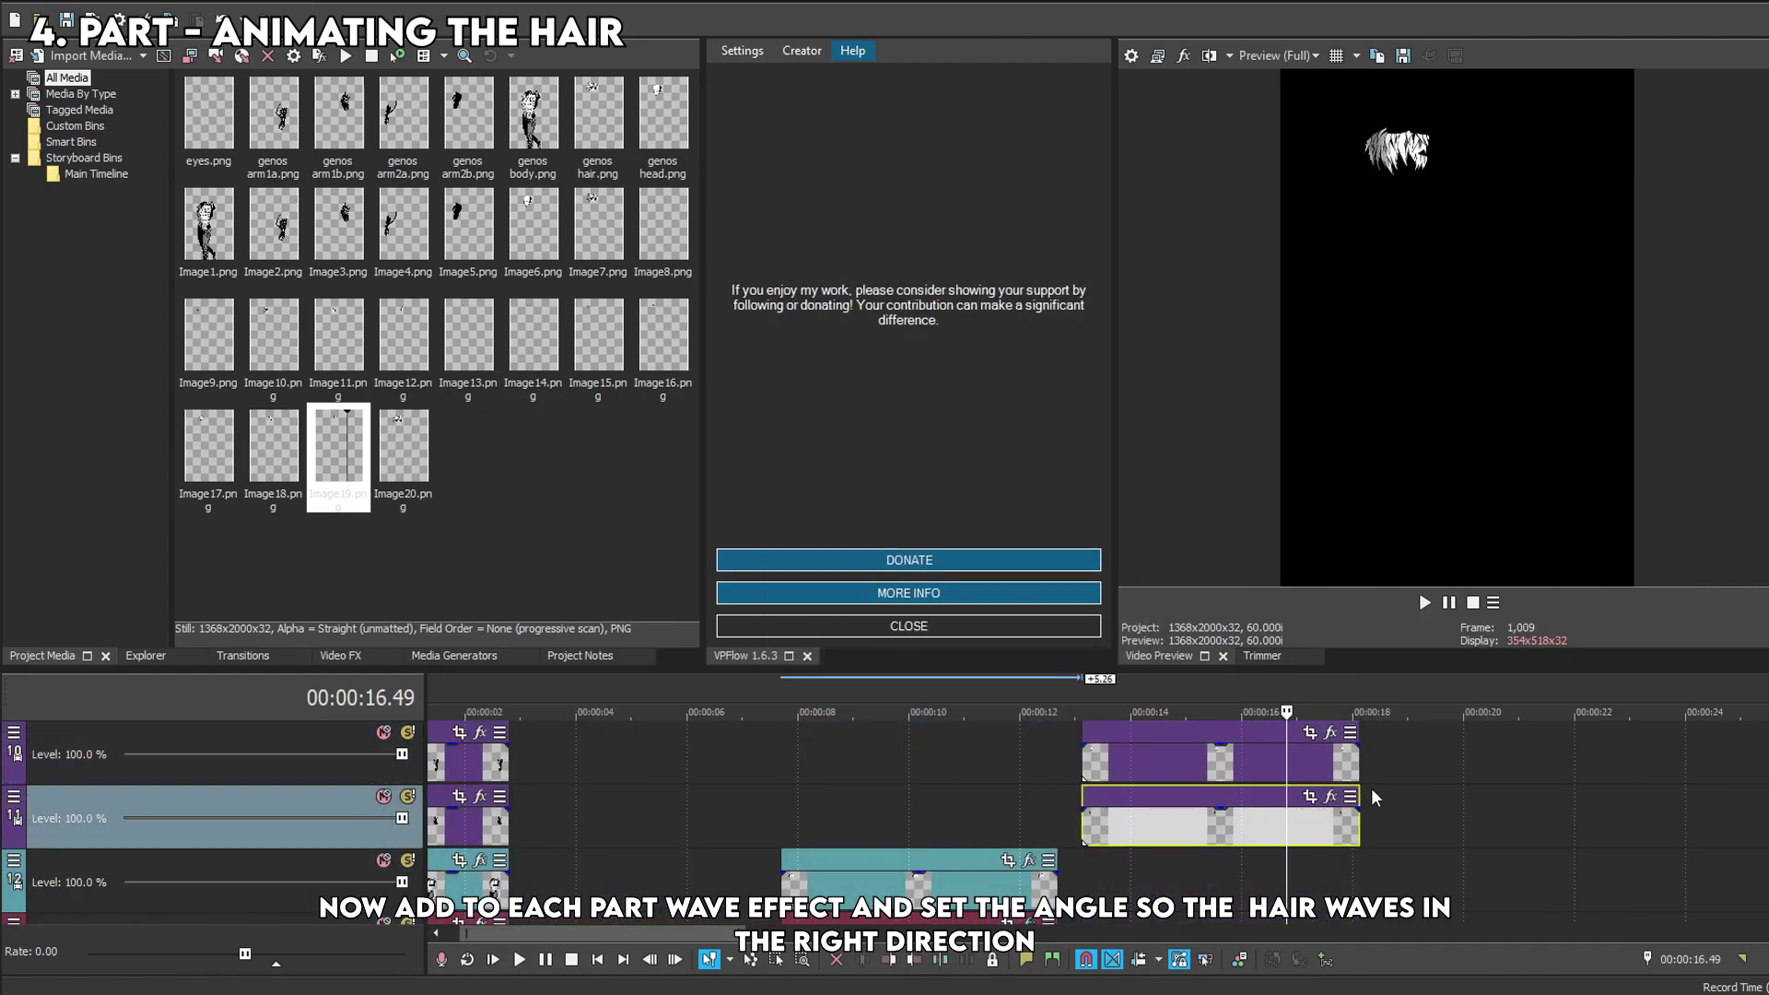
scroll(866, 811, up, 2)
Apply the S_WarpWaves hair main preset to the isolated Image12 clip and set its amplitude to 0.004.
click(1152, 756)
click(340, 655)
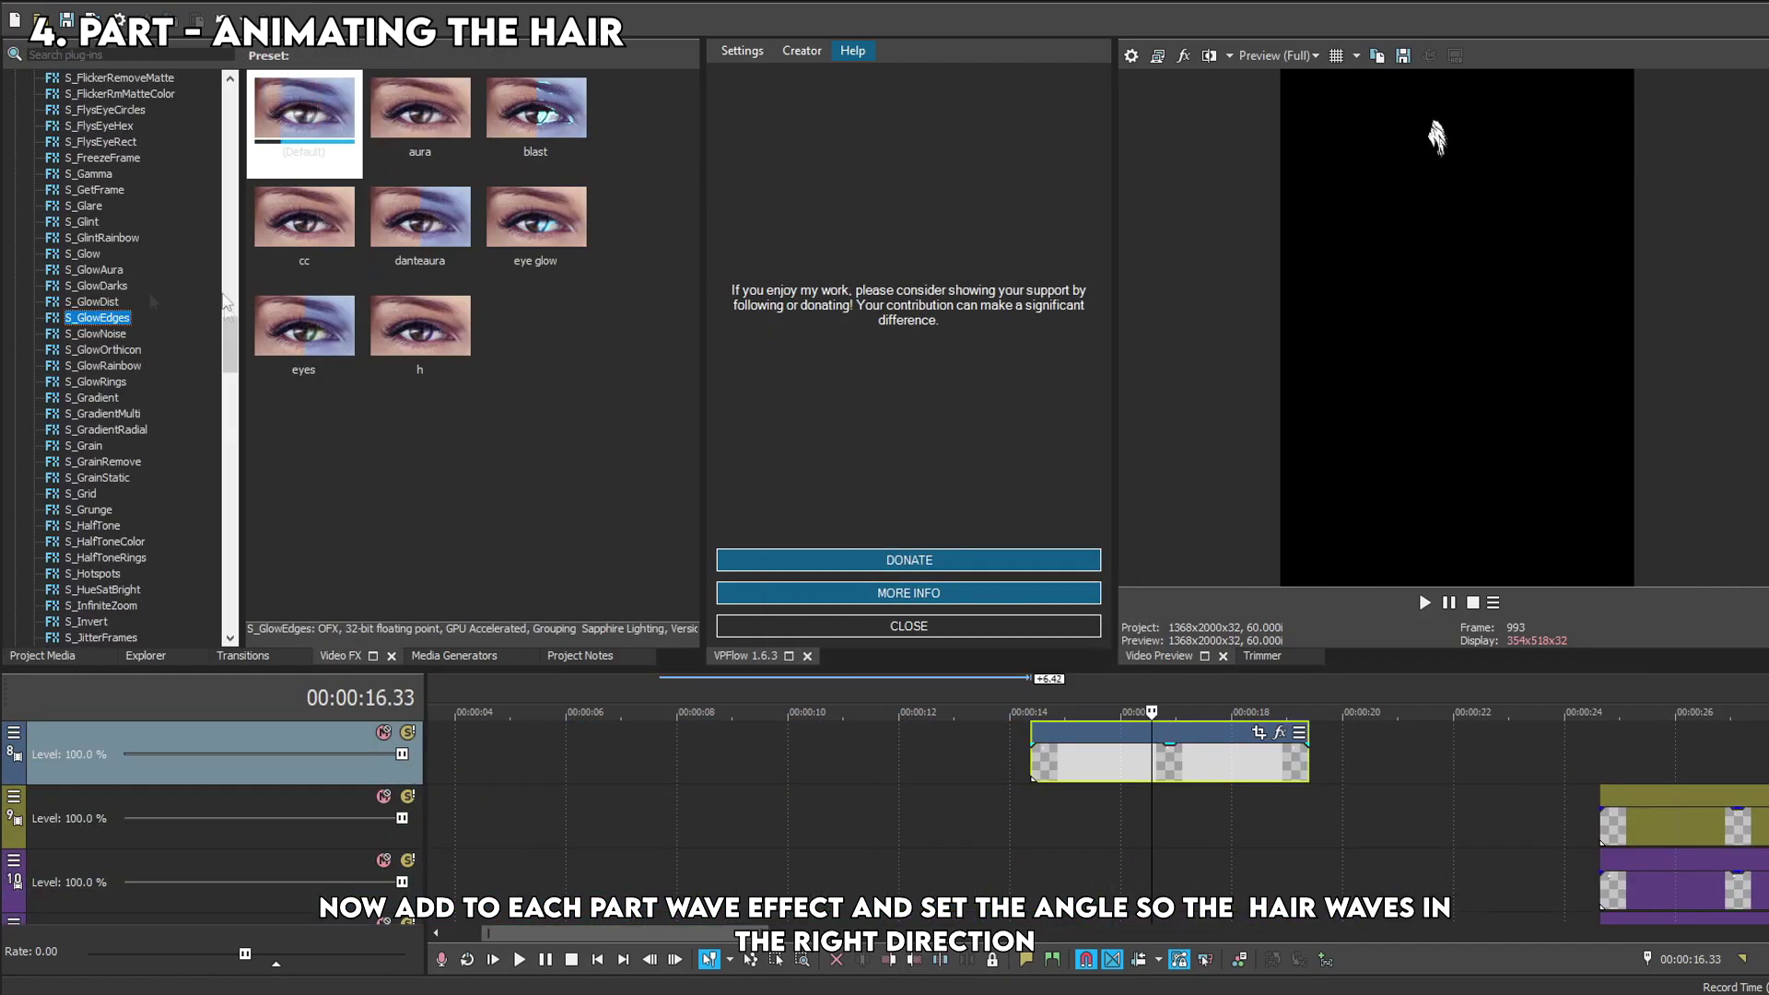
scroll(148, 292, down, 10)
click(100, 493)
drag(415, 267, 1170, 755)
click(516, 239)
text(04)
click(1055, 816)
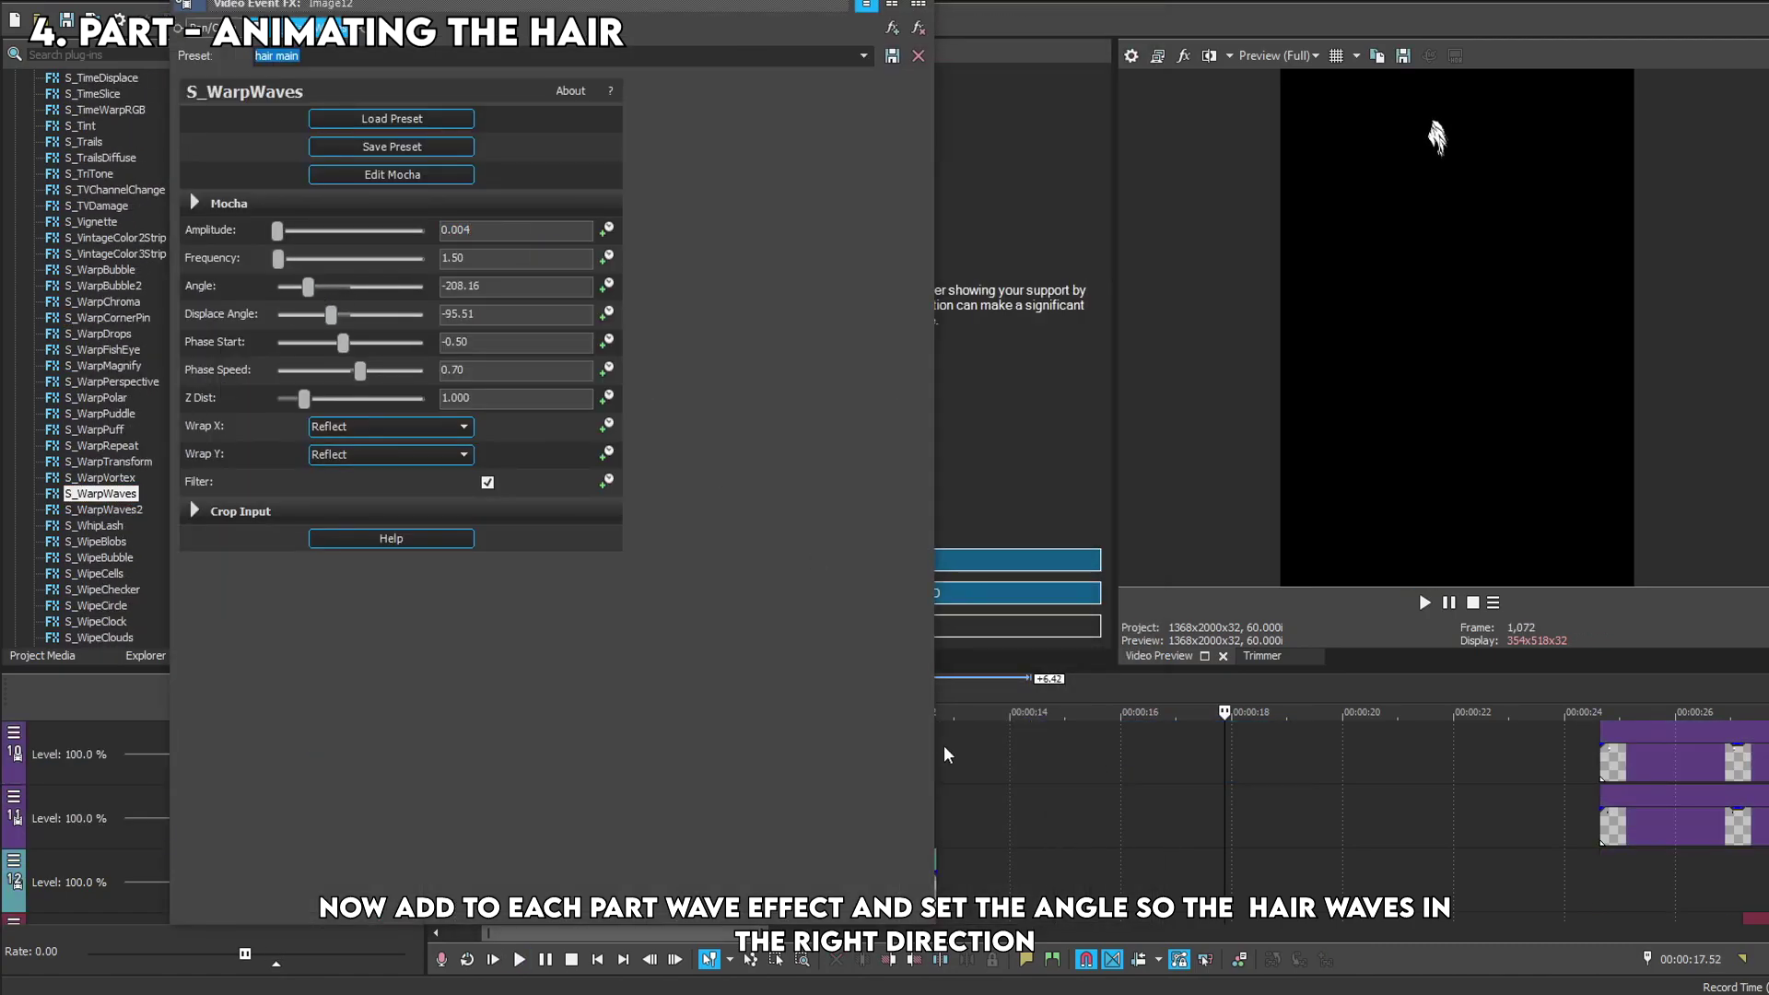
Move the Image12 clip back, apply an S_WarpWaves preset to another hair part, and isolate the next hair clip later on the timeline.
drag(1143, 756, 1041, 820)
drag(537, 123, 716, 820)
drag(885, 756, 1170, 756)
Copy the isolated hair-part clip.
right_click(1161, 756)
click(1263, 383)
click(979, 800)
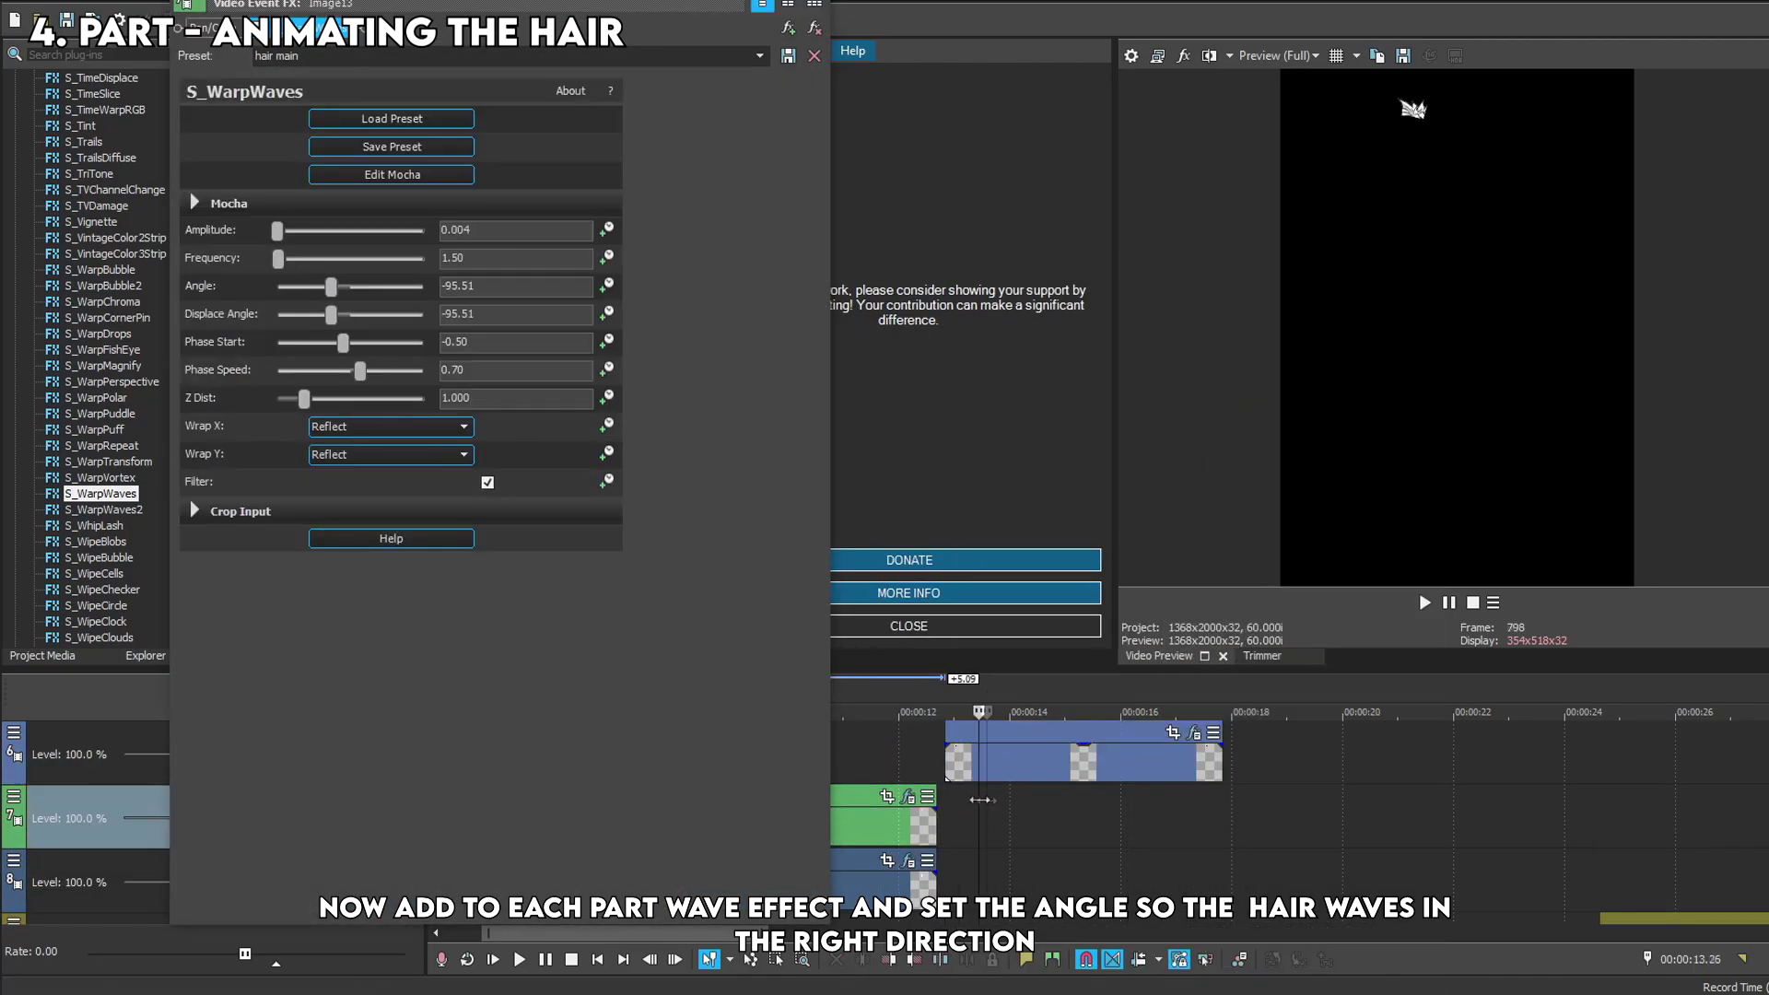
Set the S_WarpWaves angle to -90.61 on the Image14 hair part and to -129.80 on the Image15 hair part.
click(1088, 760)
drag(331, 287, 311, 289)
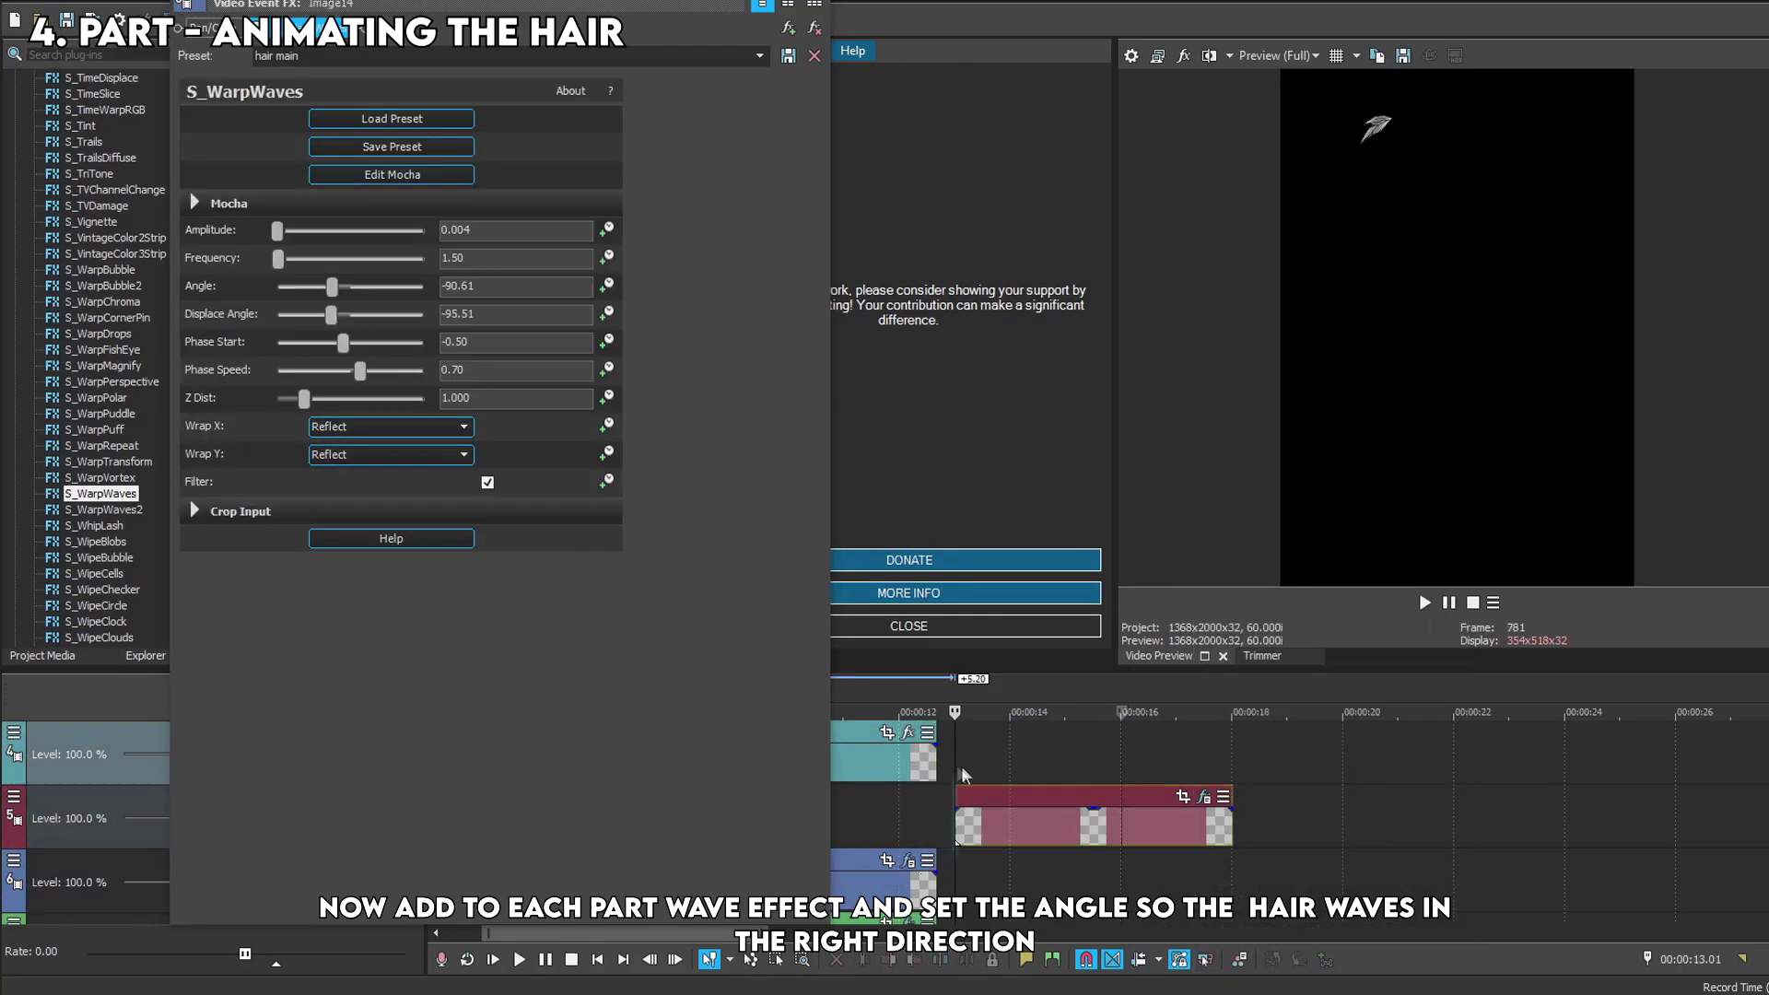
scroll(955, 747, up, 2)
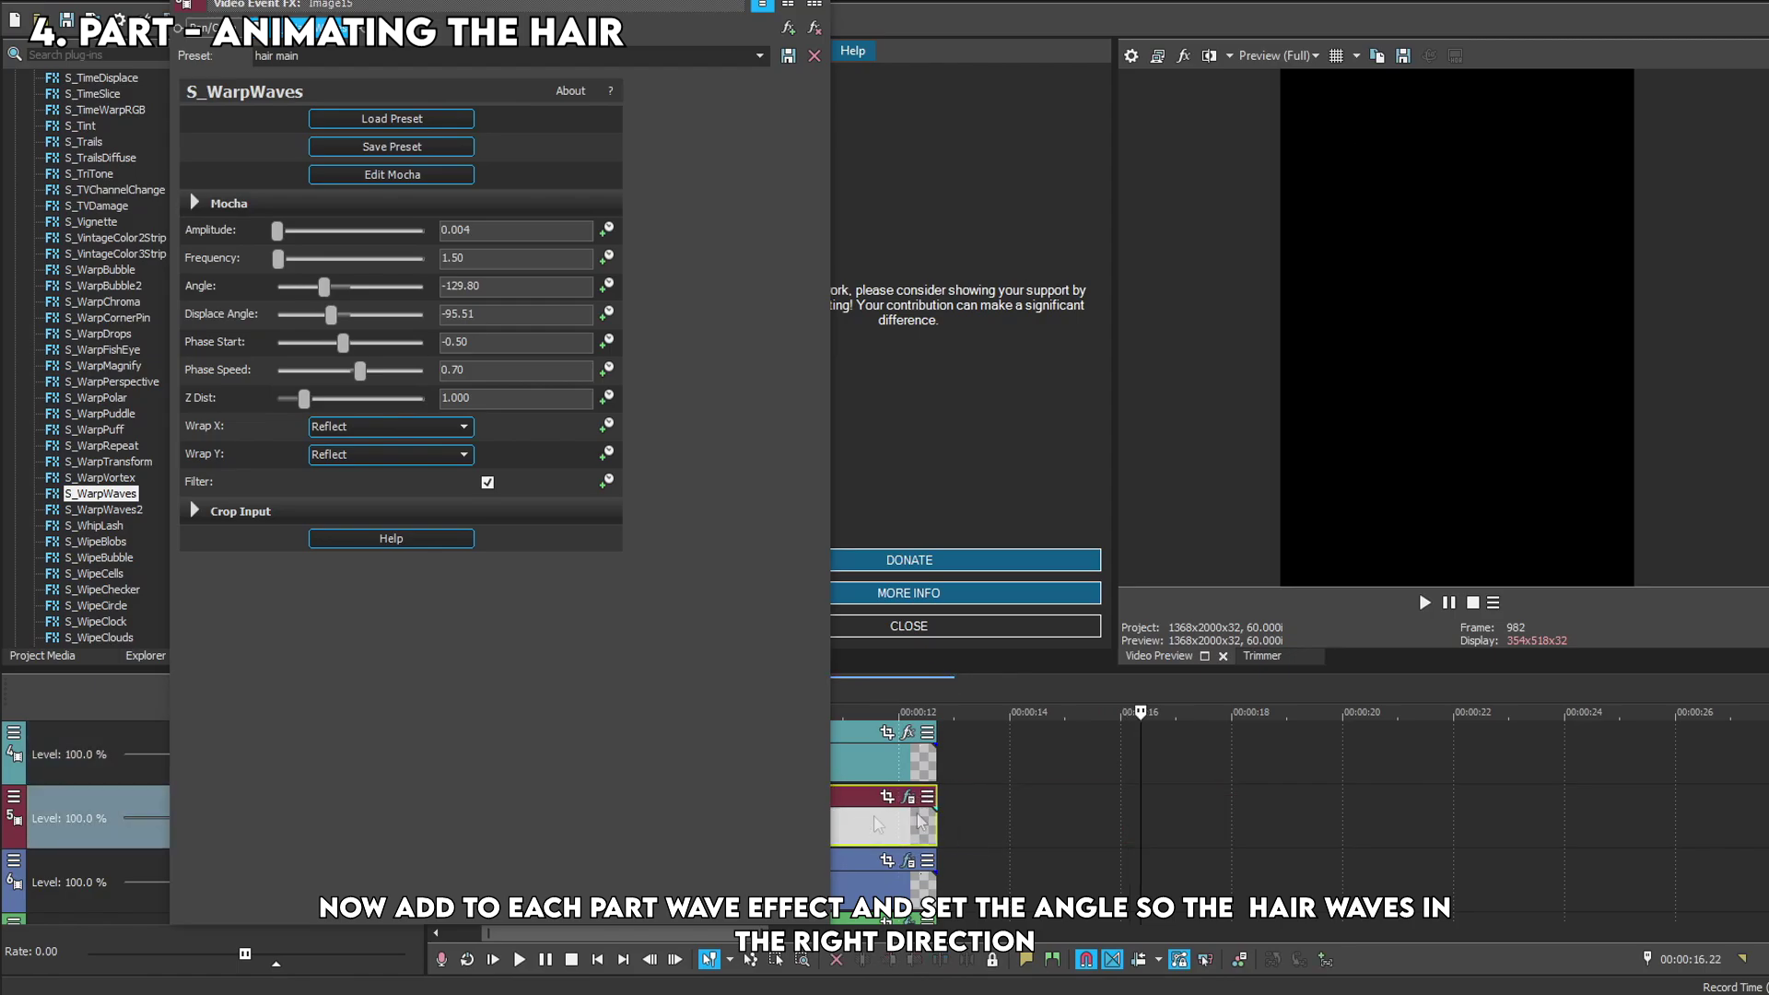
Give the Image16 hair part the hair main wave effect and set its S_WarpWaves angle to -168.98.
drag(1097, 820, 1110, 880)
right_click(1161, 885)
click(1226, 350)
drag(323, 286, 318, 293)
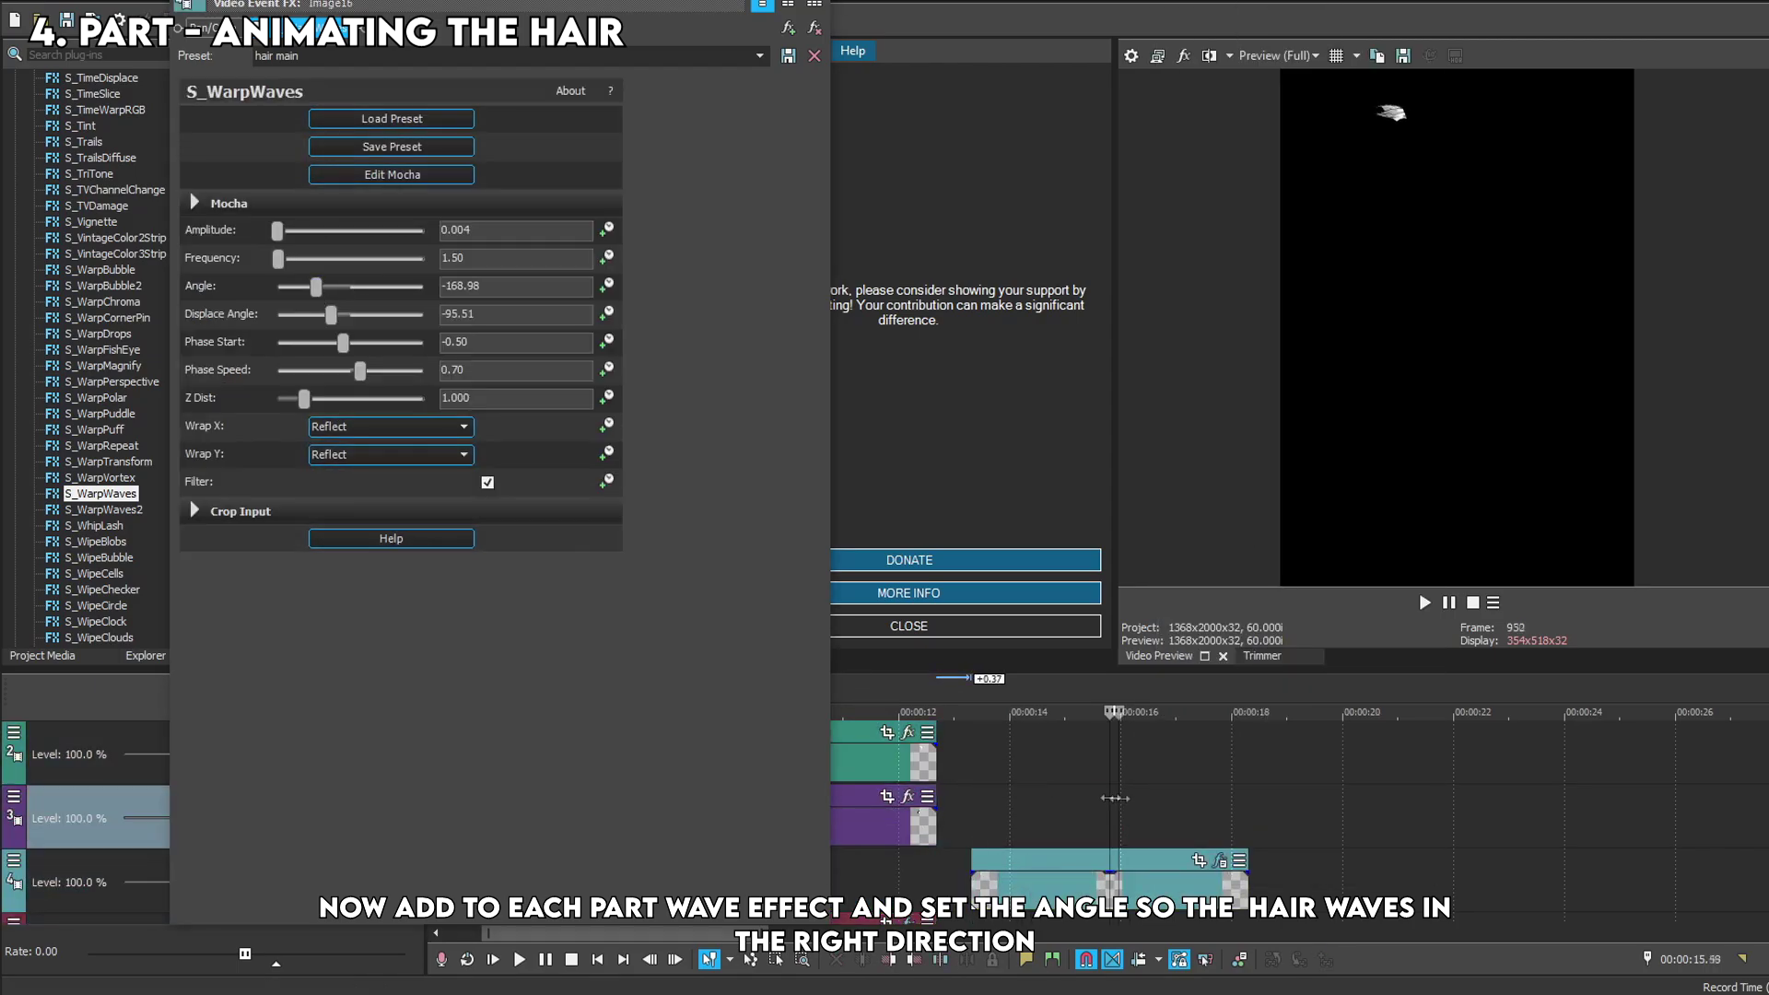
Isolate the Image17 hair clip on track 3 further along the timeline and set its wave angle to -110.20.
drag(885, 824, 1181, 824)
drag(331, 286, 307, 286)
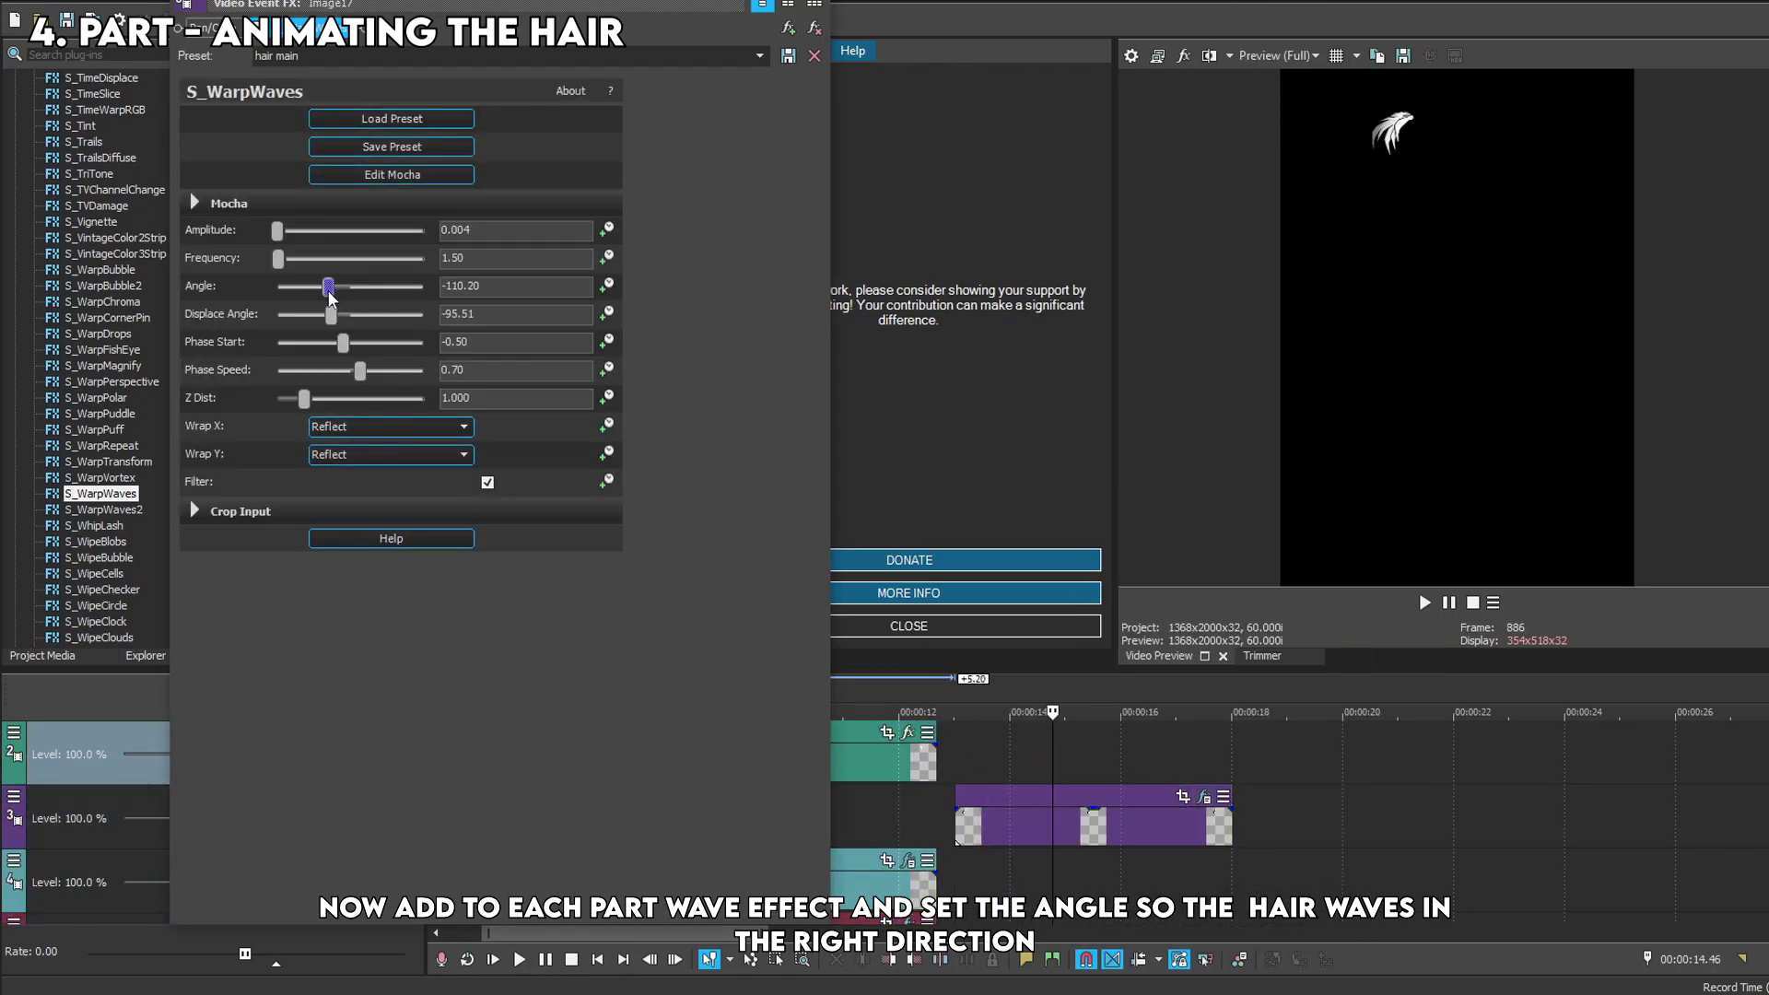
scroll(1053, 752, up, 1)
Isolate the Image18 and Image19 hair clips, set their wave angles to -90.61 and -85.71, and move Image19 back.
drag(905, 818, 1200, 811)
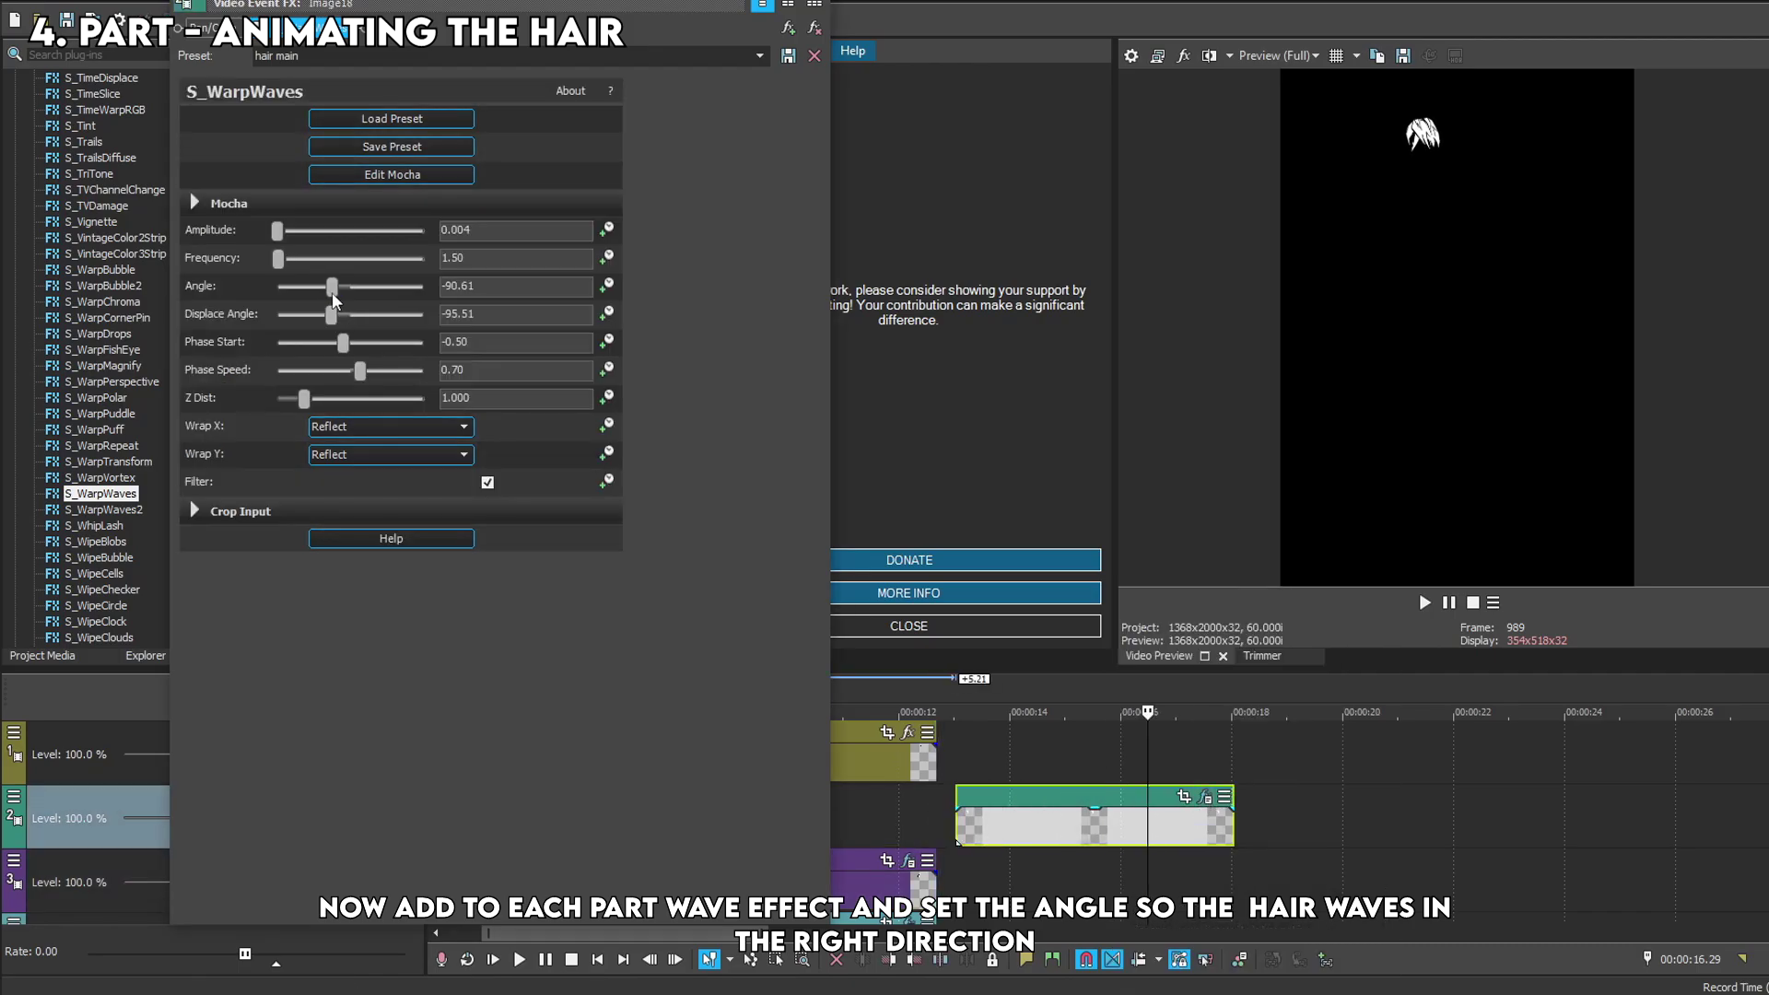
drag(898, 760, 1215, 761)
drag(332, 286, 335, 287)
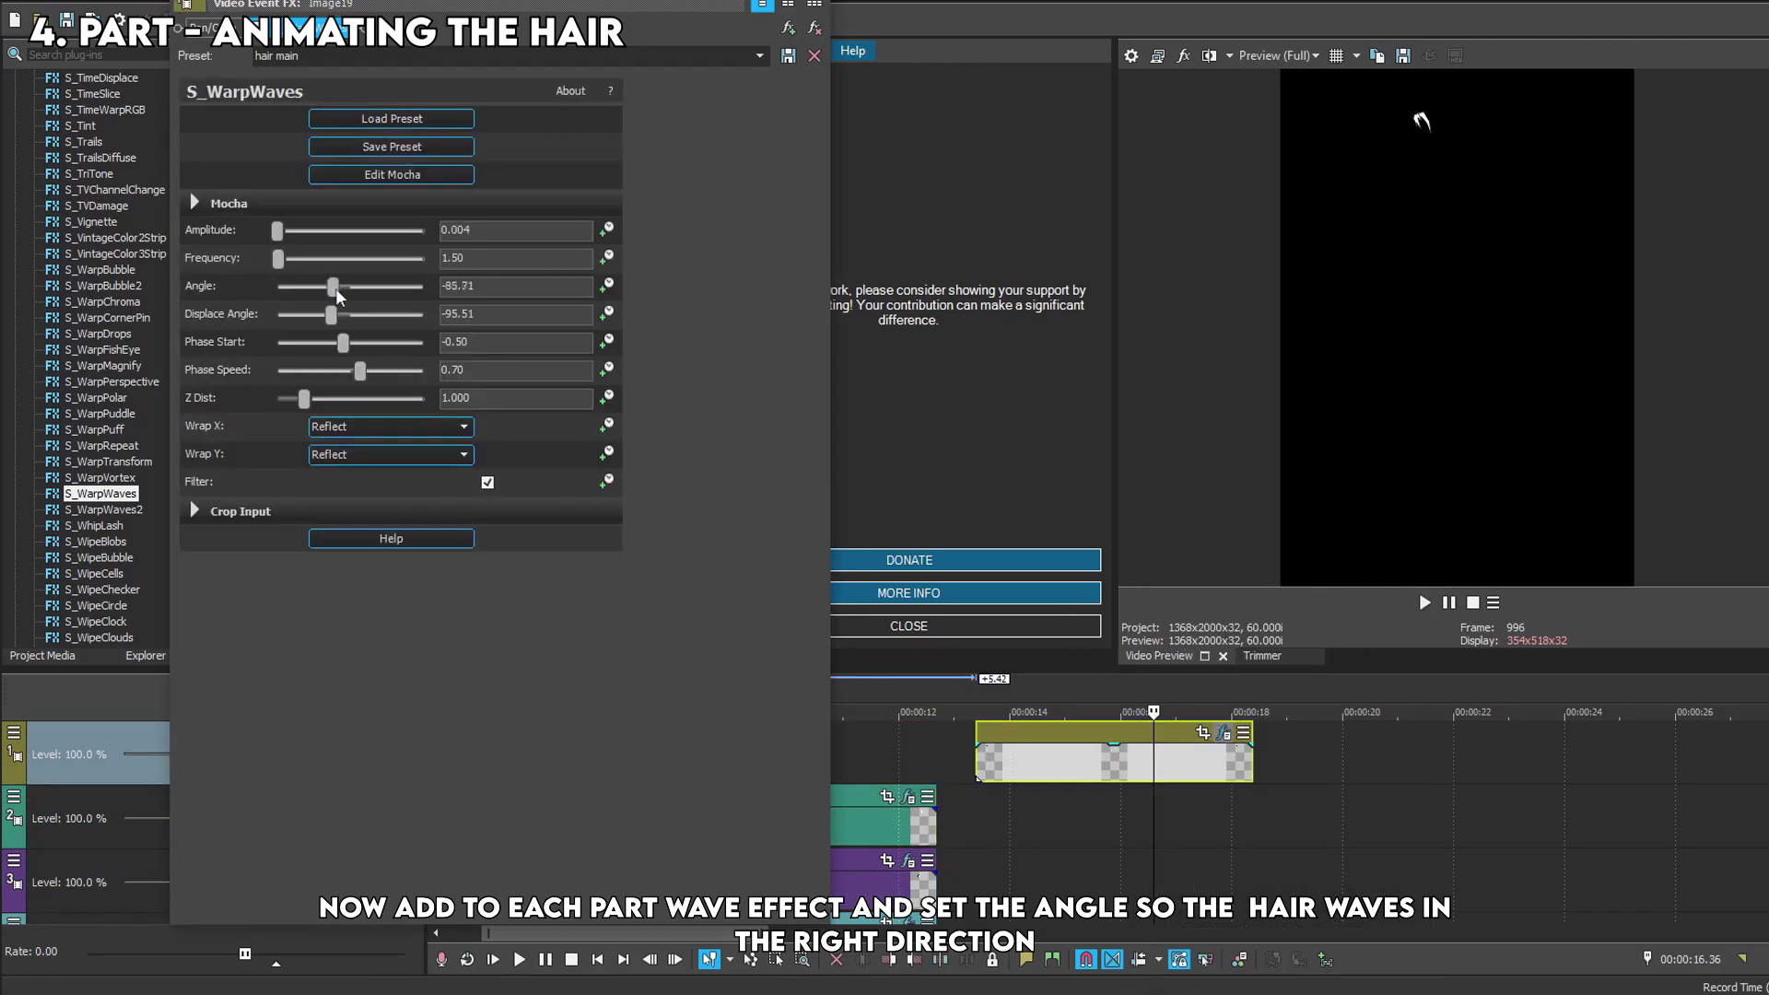
drag(995, 763, 680, 763)
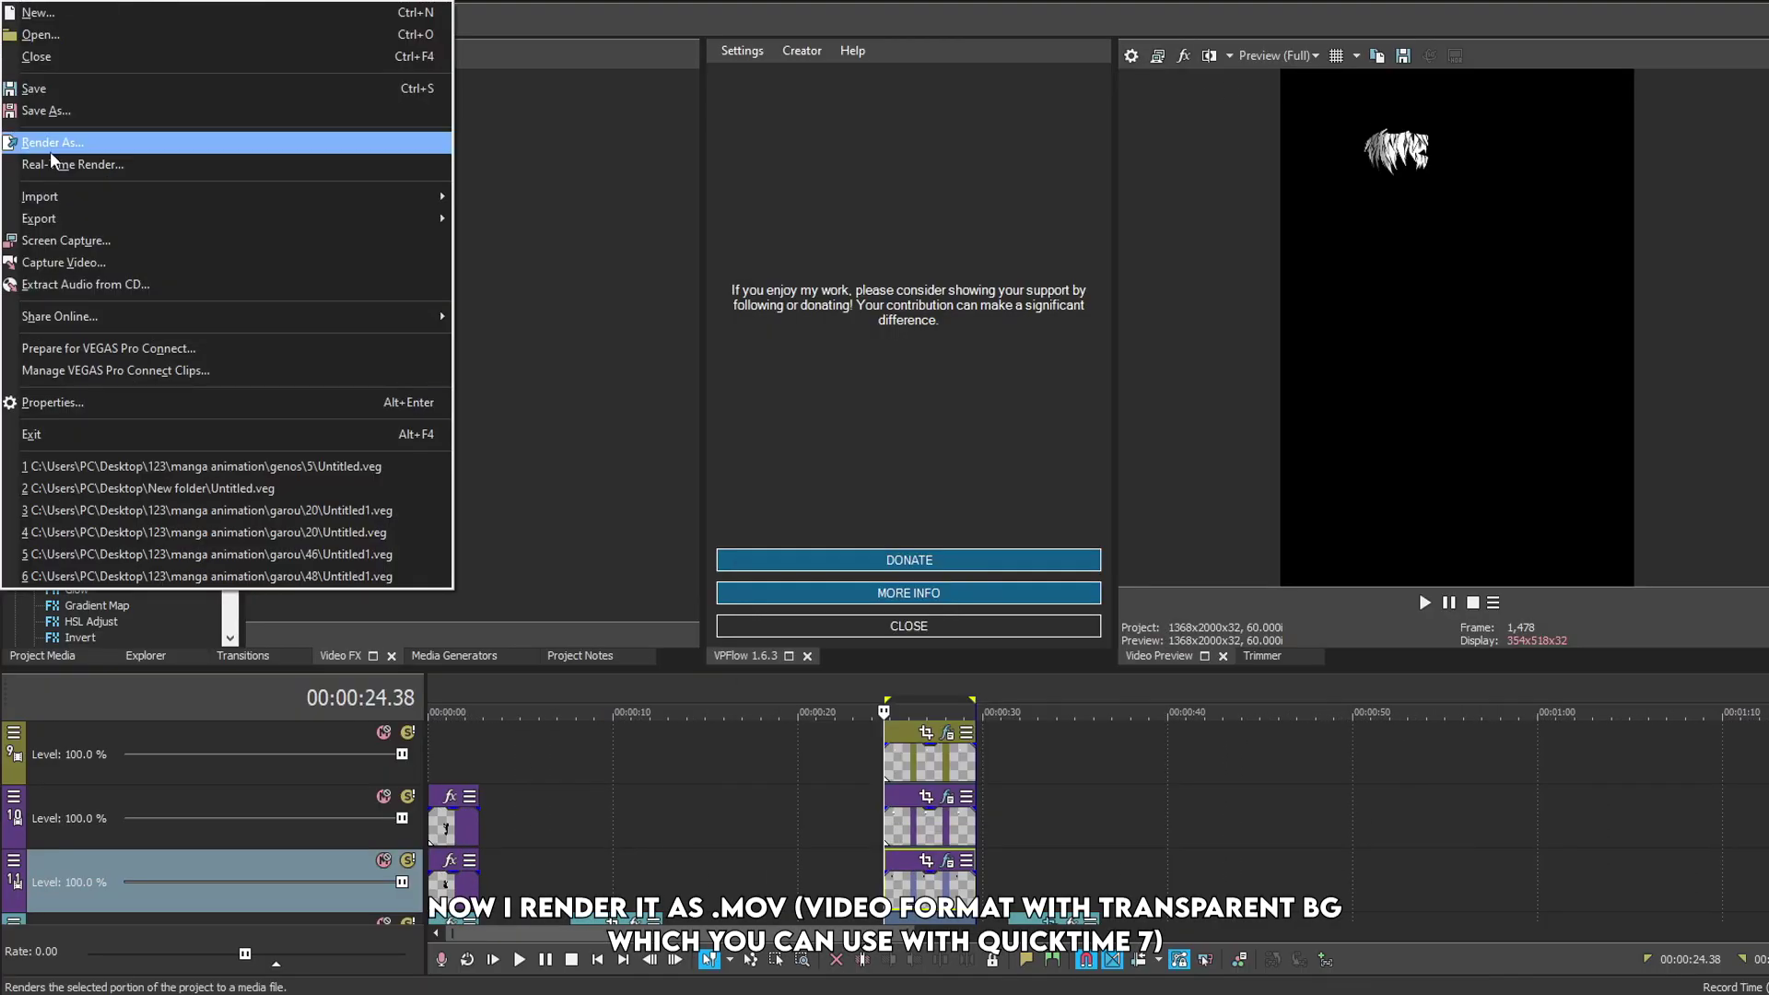
Configure a QuickTime 7 render at 1368 x 2000 and 60 fps, using Animation format, 32 bpp color and keyframes every 60 frames.
click(53, 143)
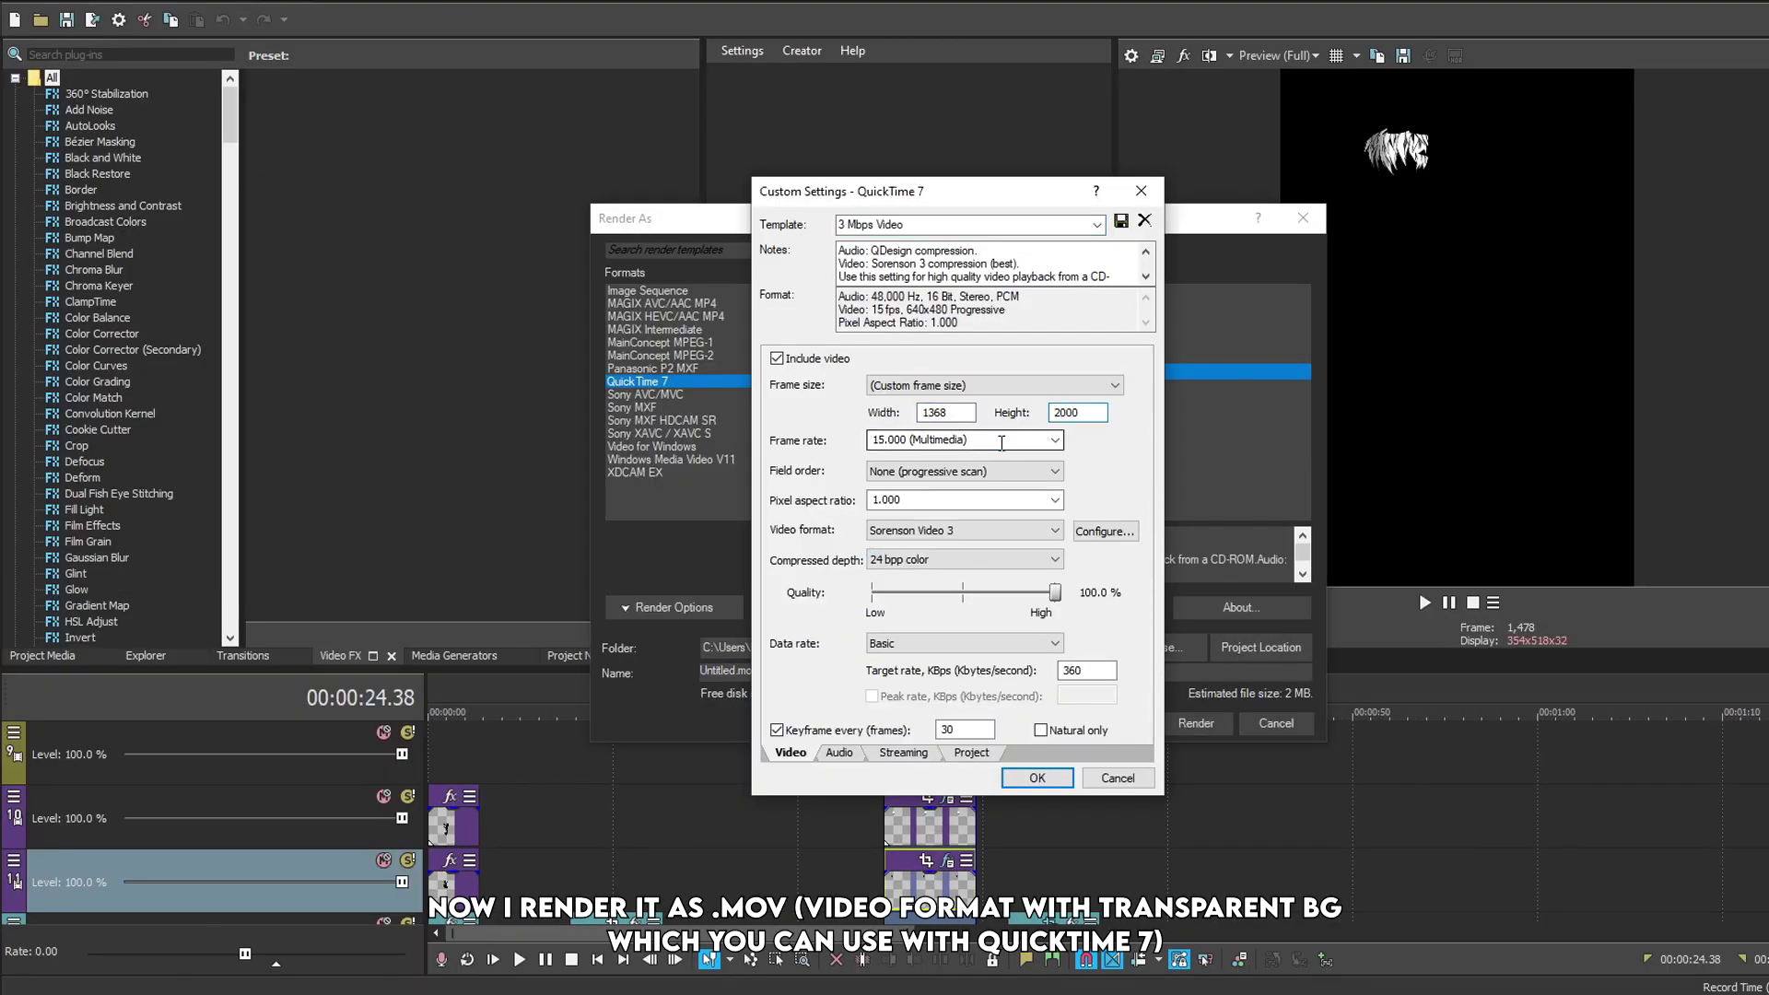
click(963, 560)
click(958, 700)
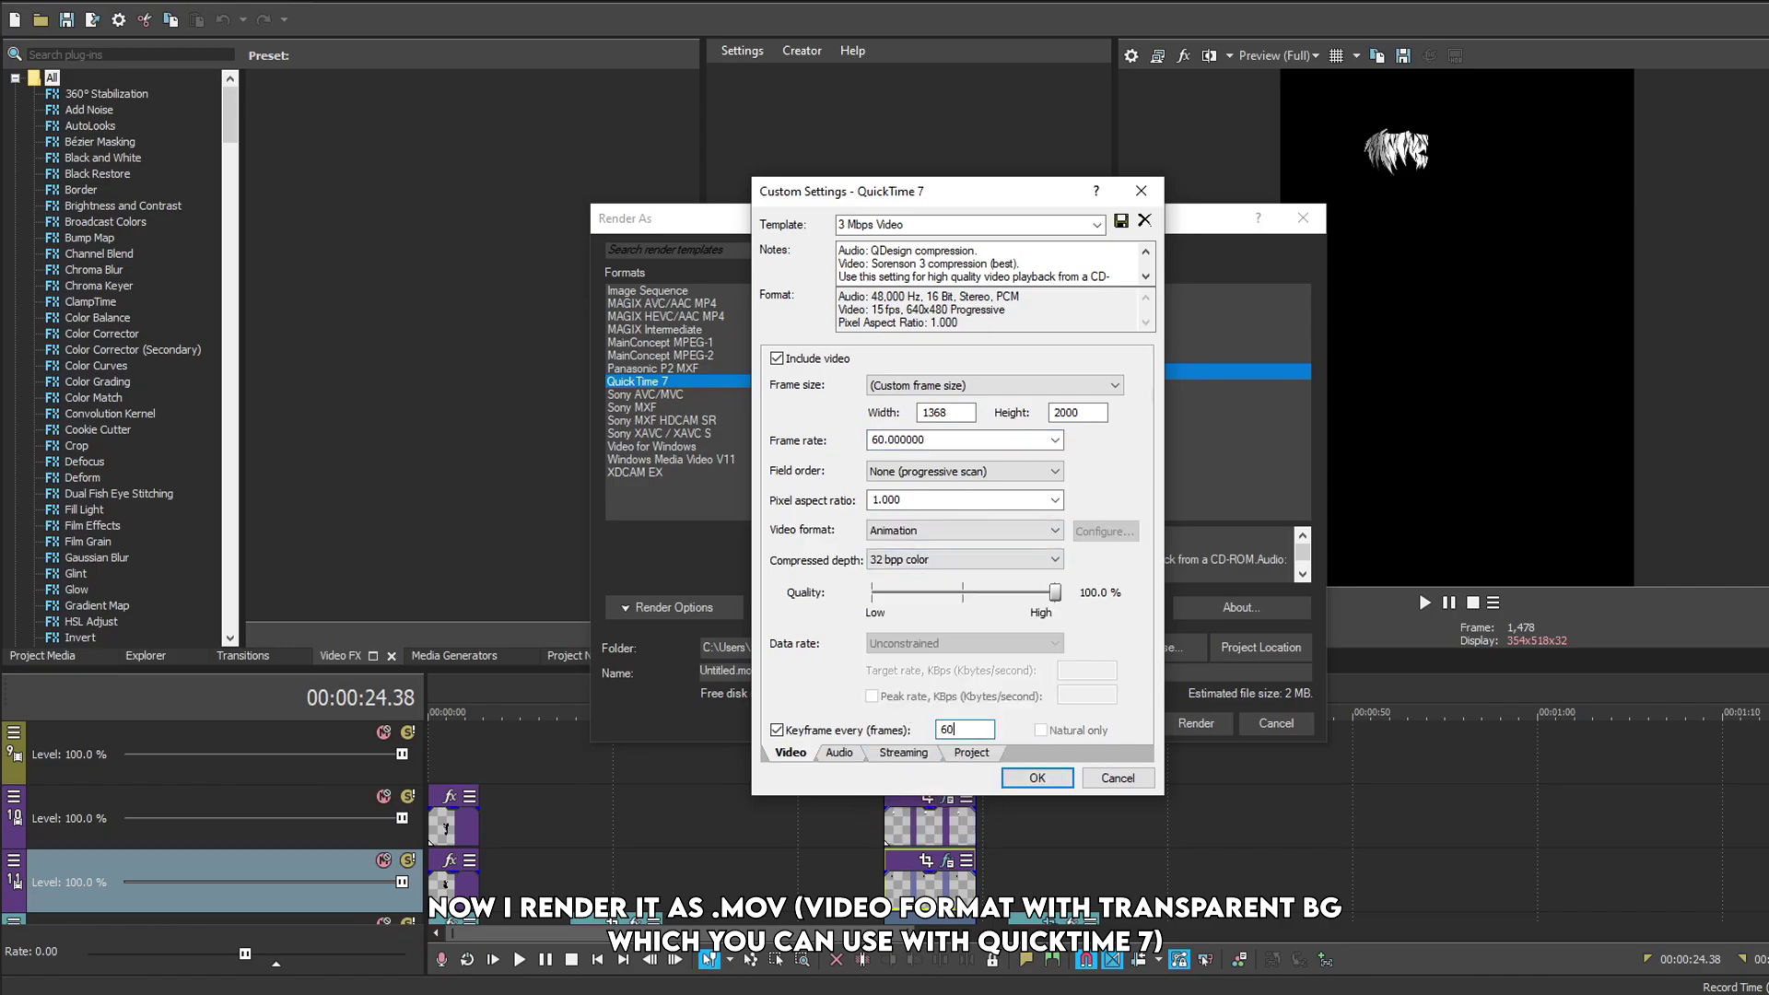
click(1037, 777)
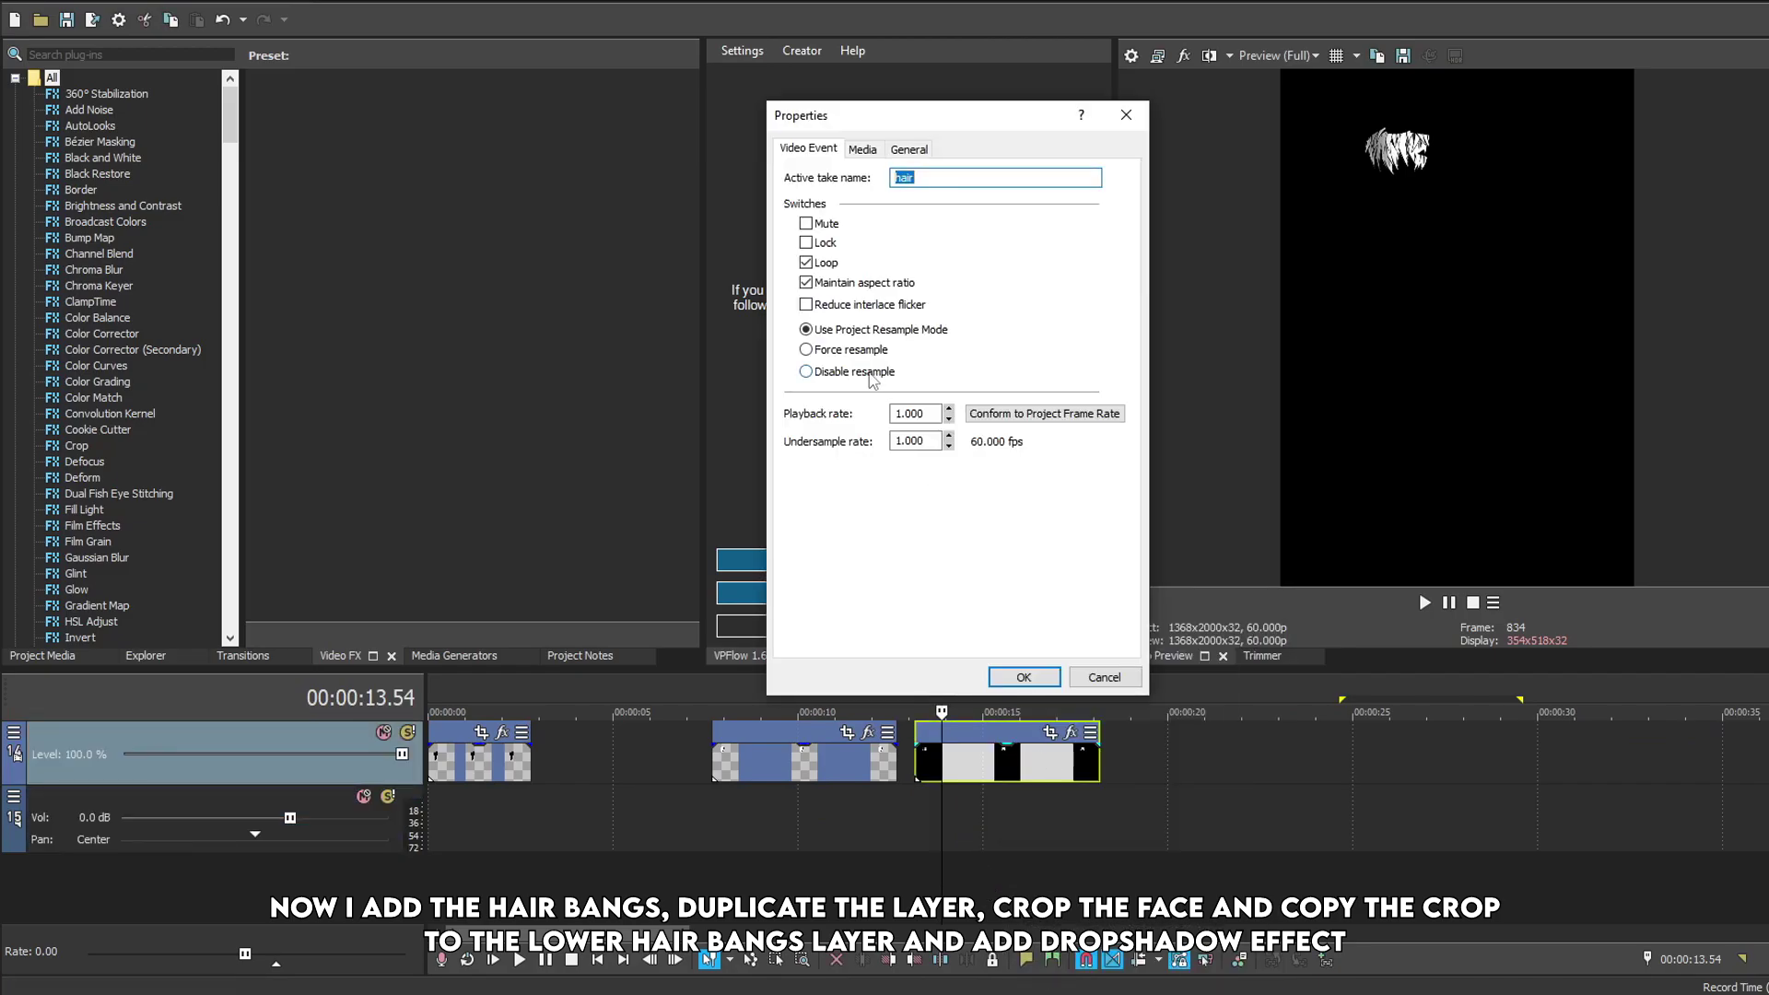
Change the media properties of the rendered hair clip so that its background is transparent.
click(863, 149)
click(1023, 505)
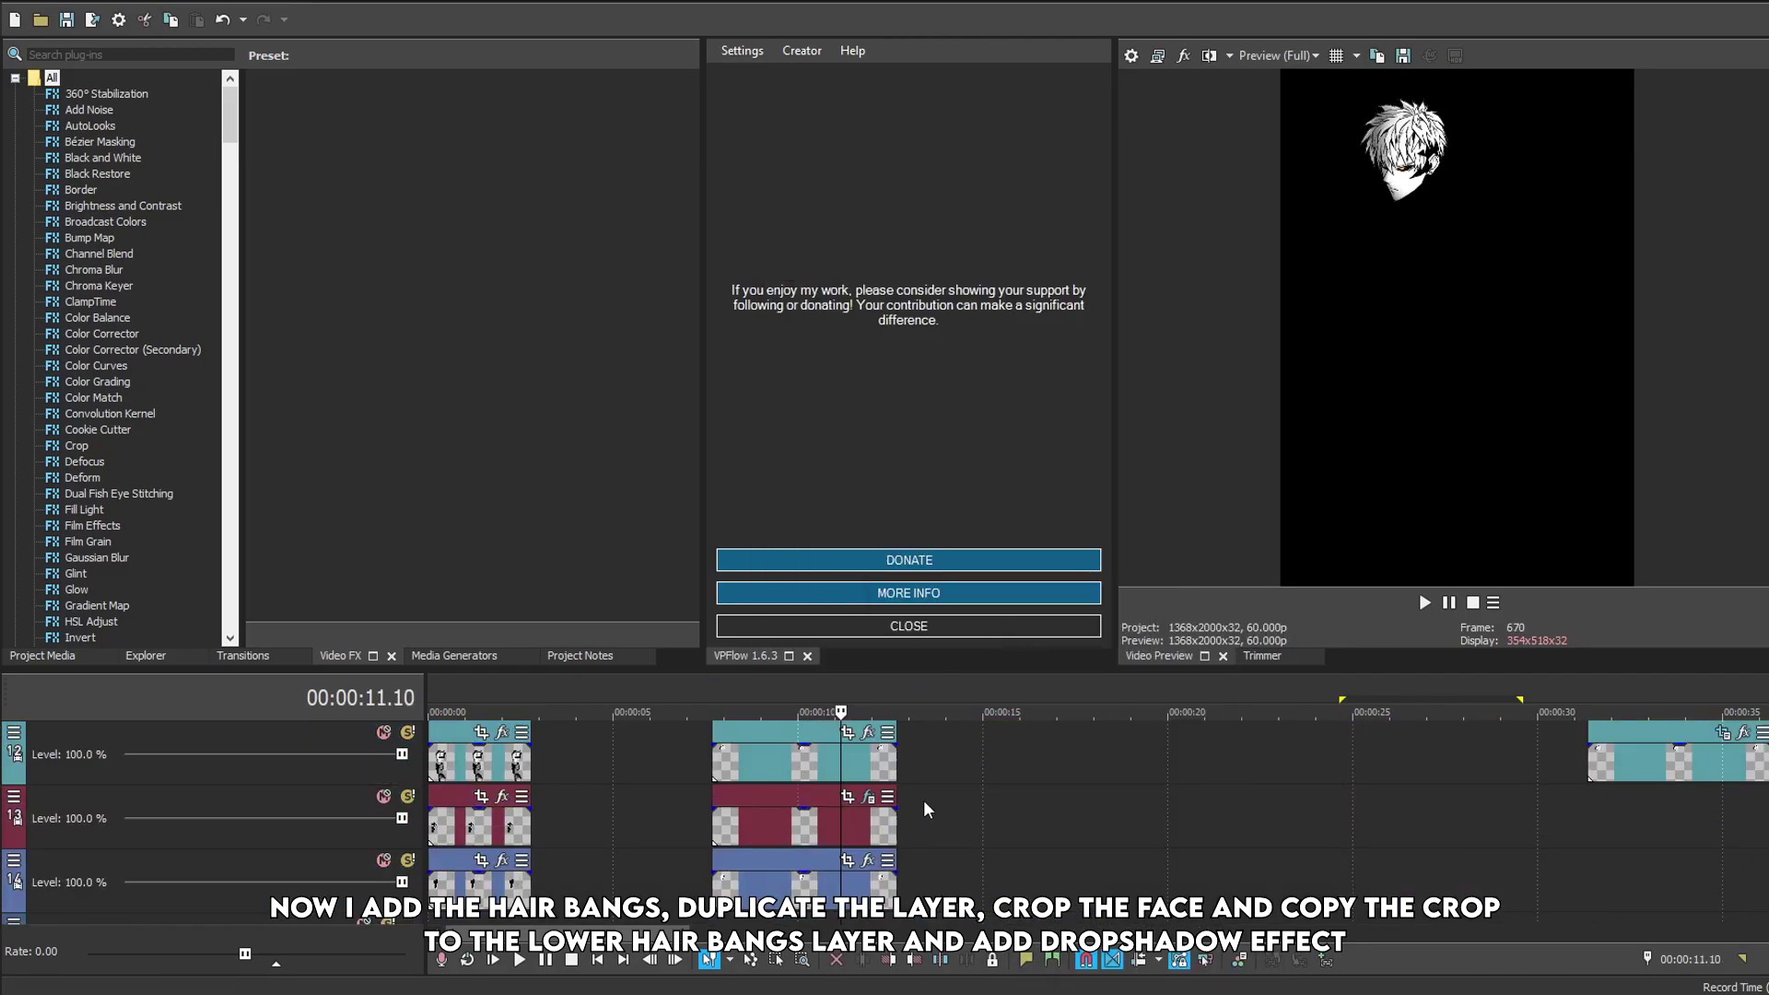
Draw a Positive Pan/Crop mask around the face, chin, ear and back of the head on the Image6 clip.
click(847, 796)
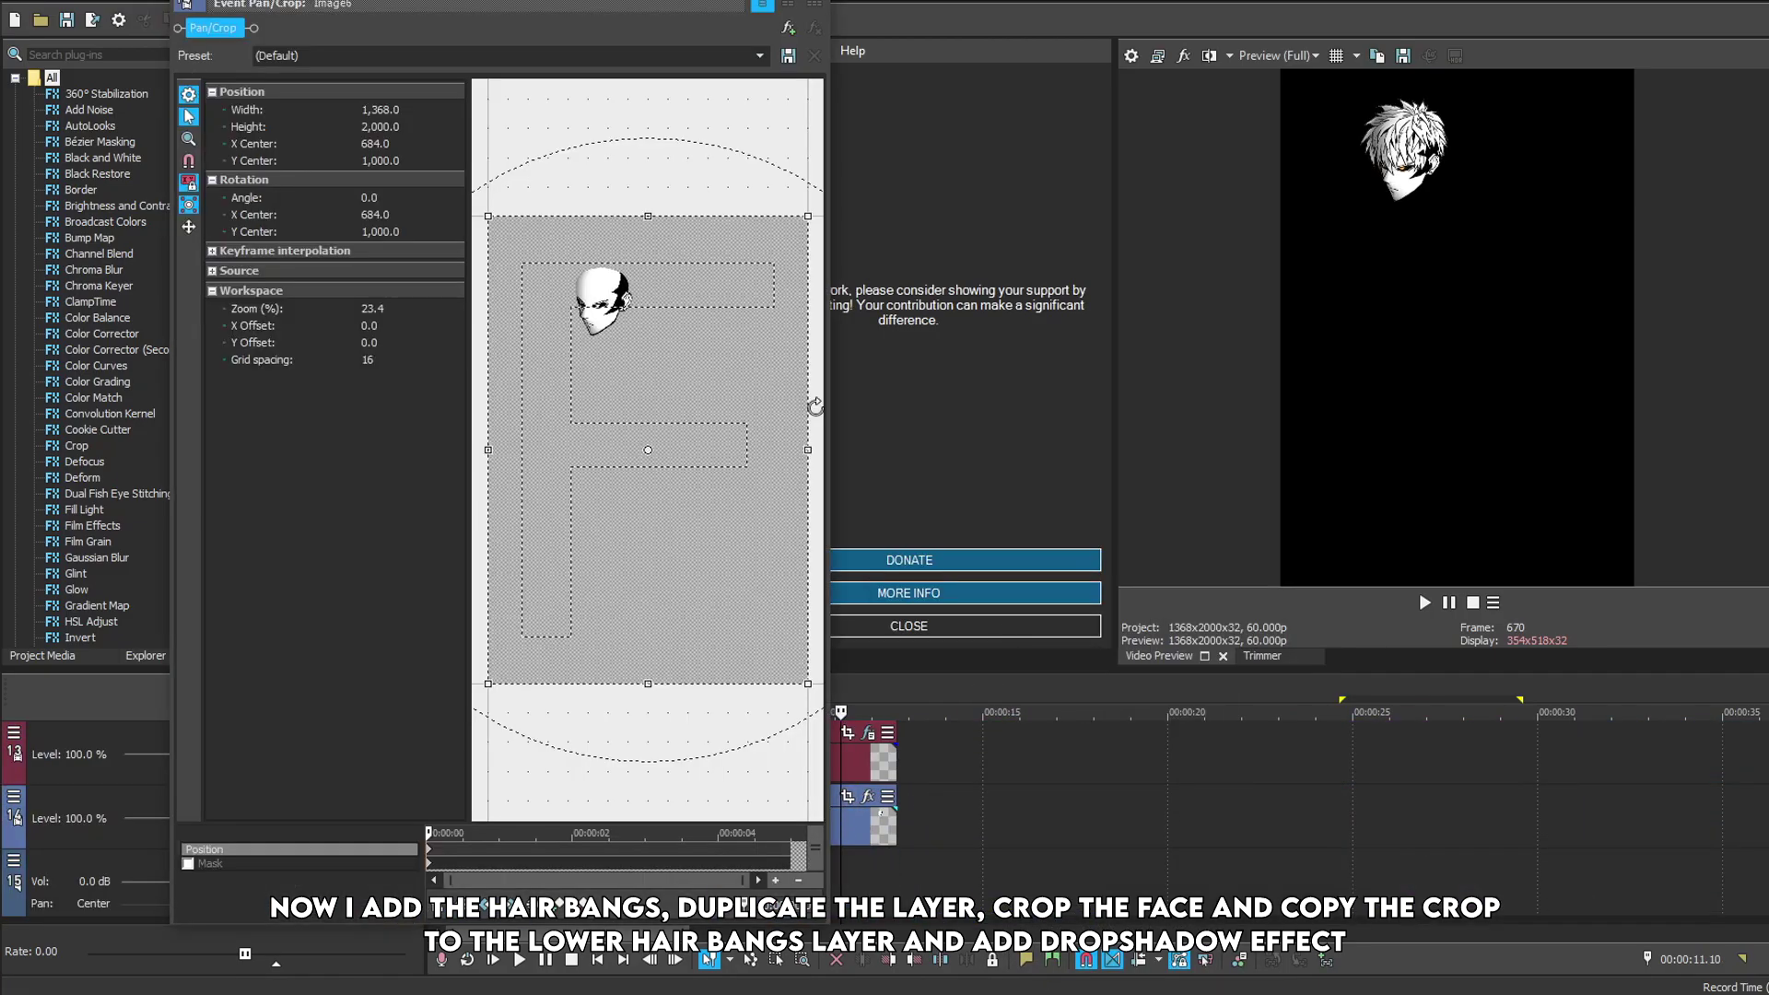
scroll(734, 304, up, 6)
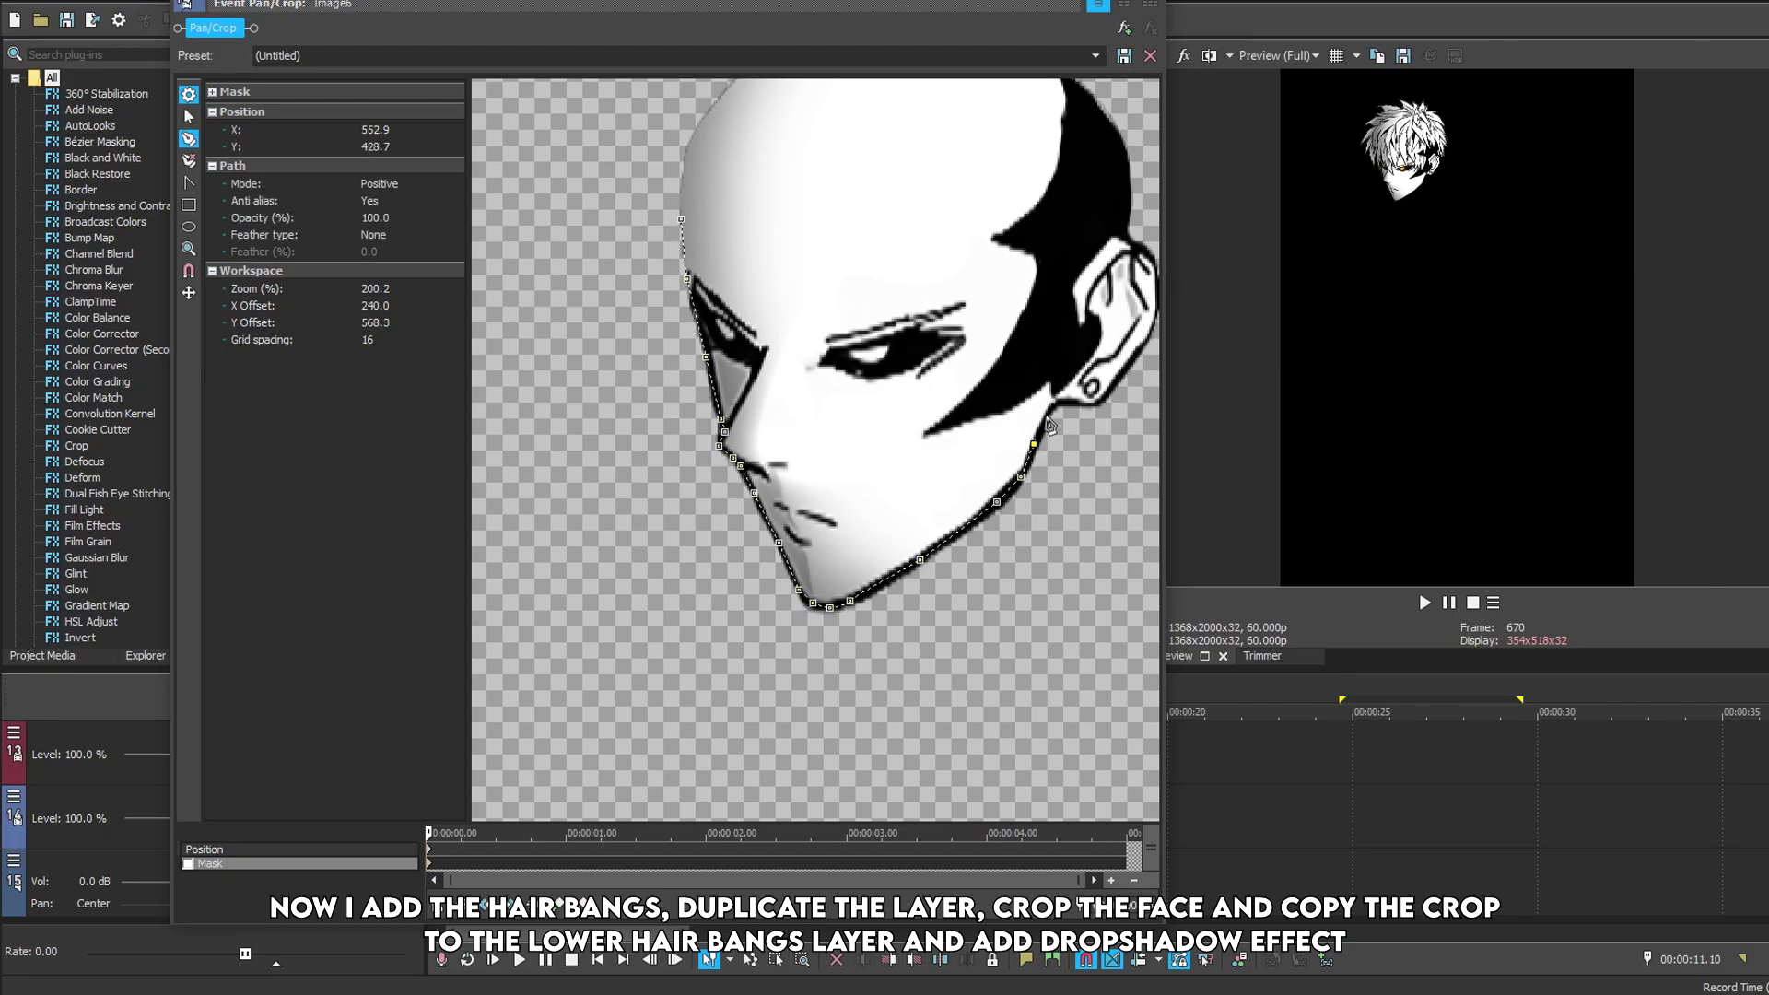
scroll(1143, 365, up, 2)
click(912, 245)
click(912, 194)
click(898, 167)
scroll(885, 166, down, 3)
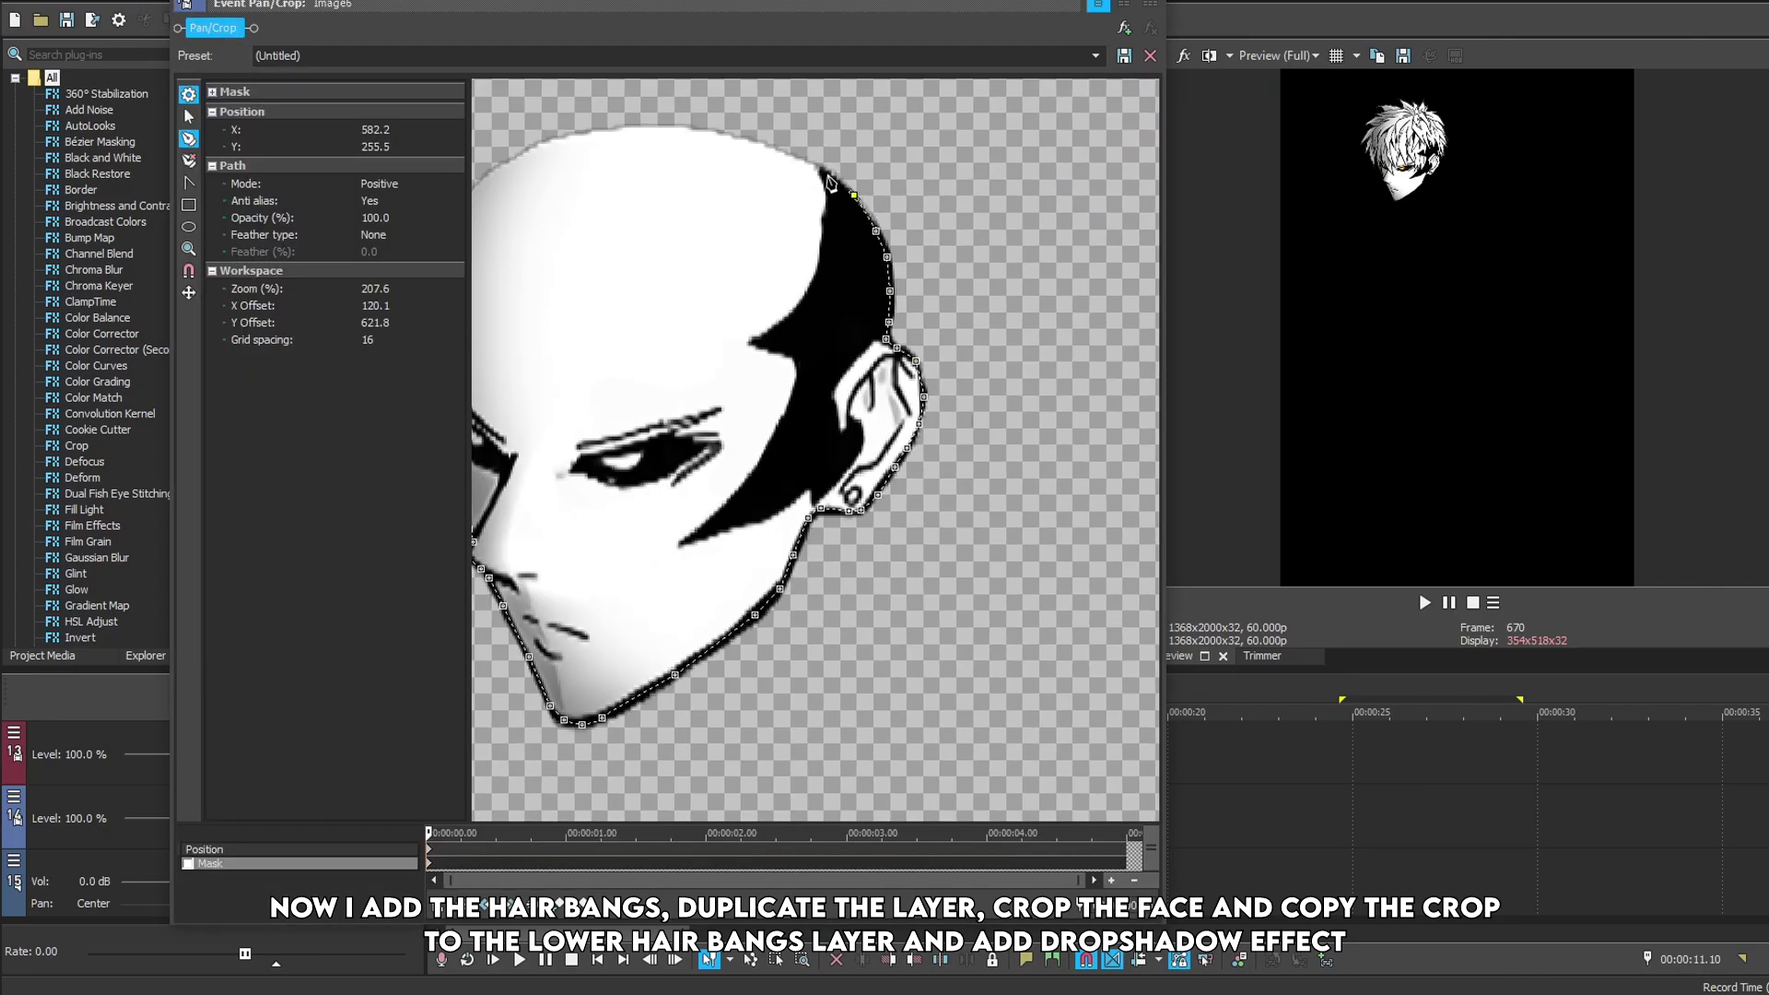
click(842, 272)
click(814, 252)
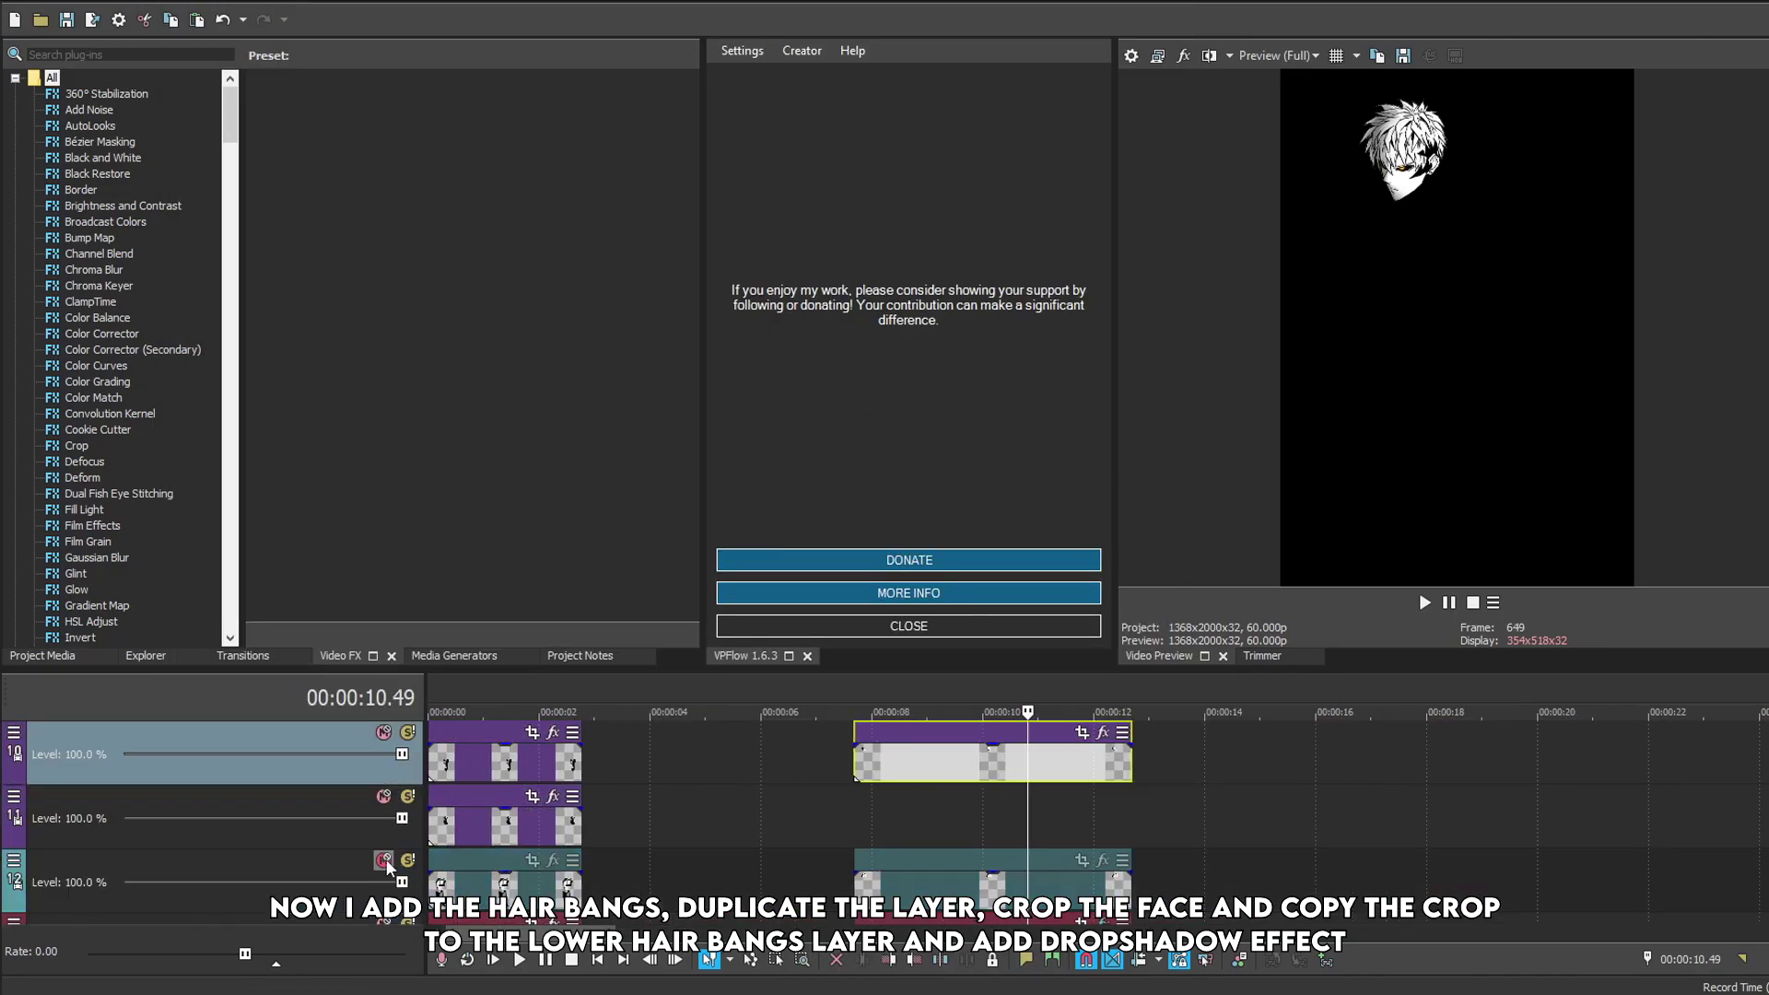
Open the Pan/Crop settings of the lower hair-bangs clip and add a Green Solid Color clip beneath the head layers.
scroll(408, 731, down, 2)
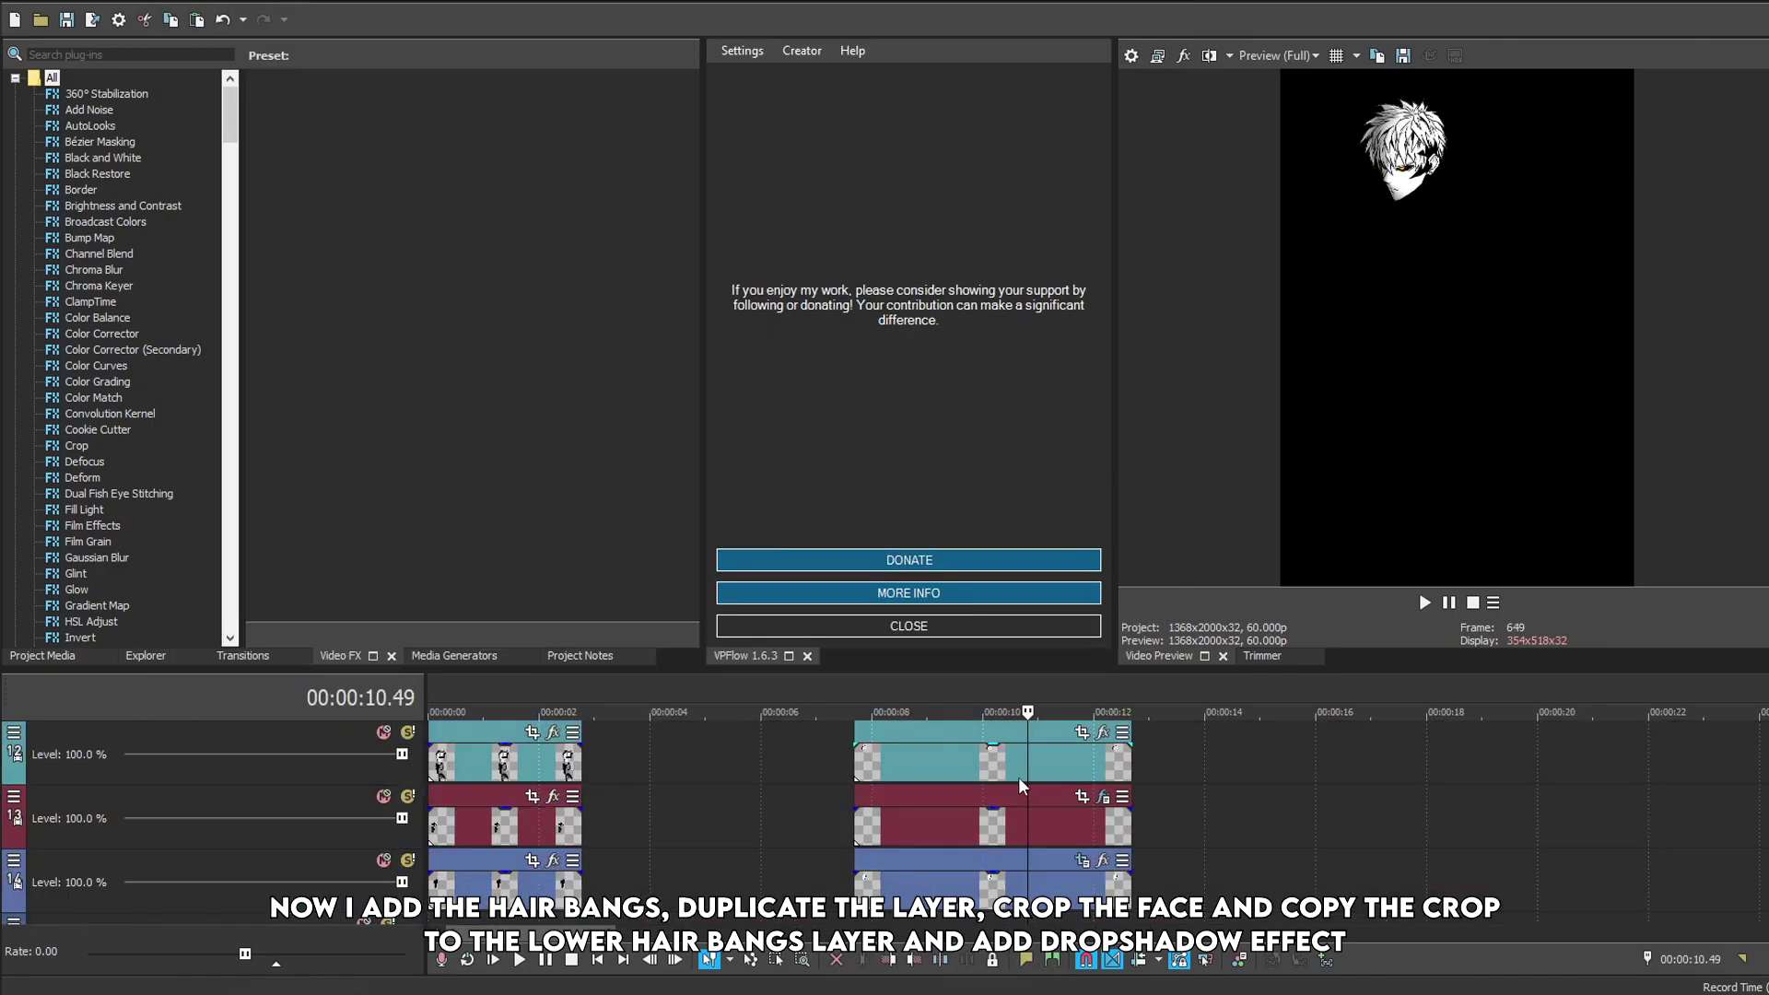
scroll(1020, 785, up, 3)
click(1082, 796)
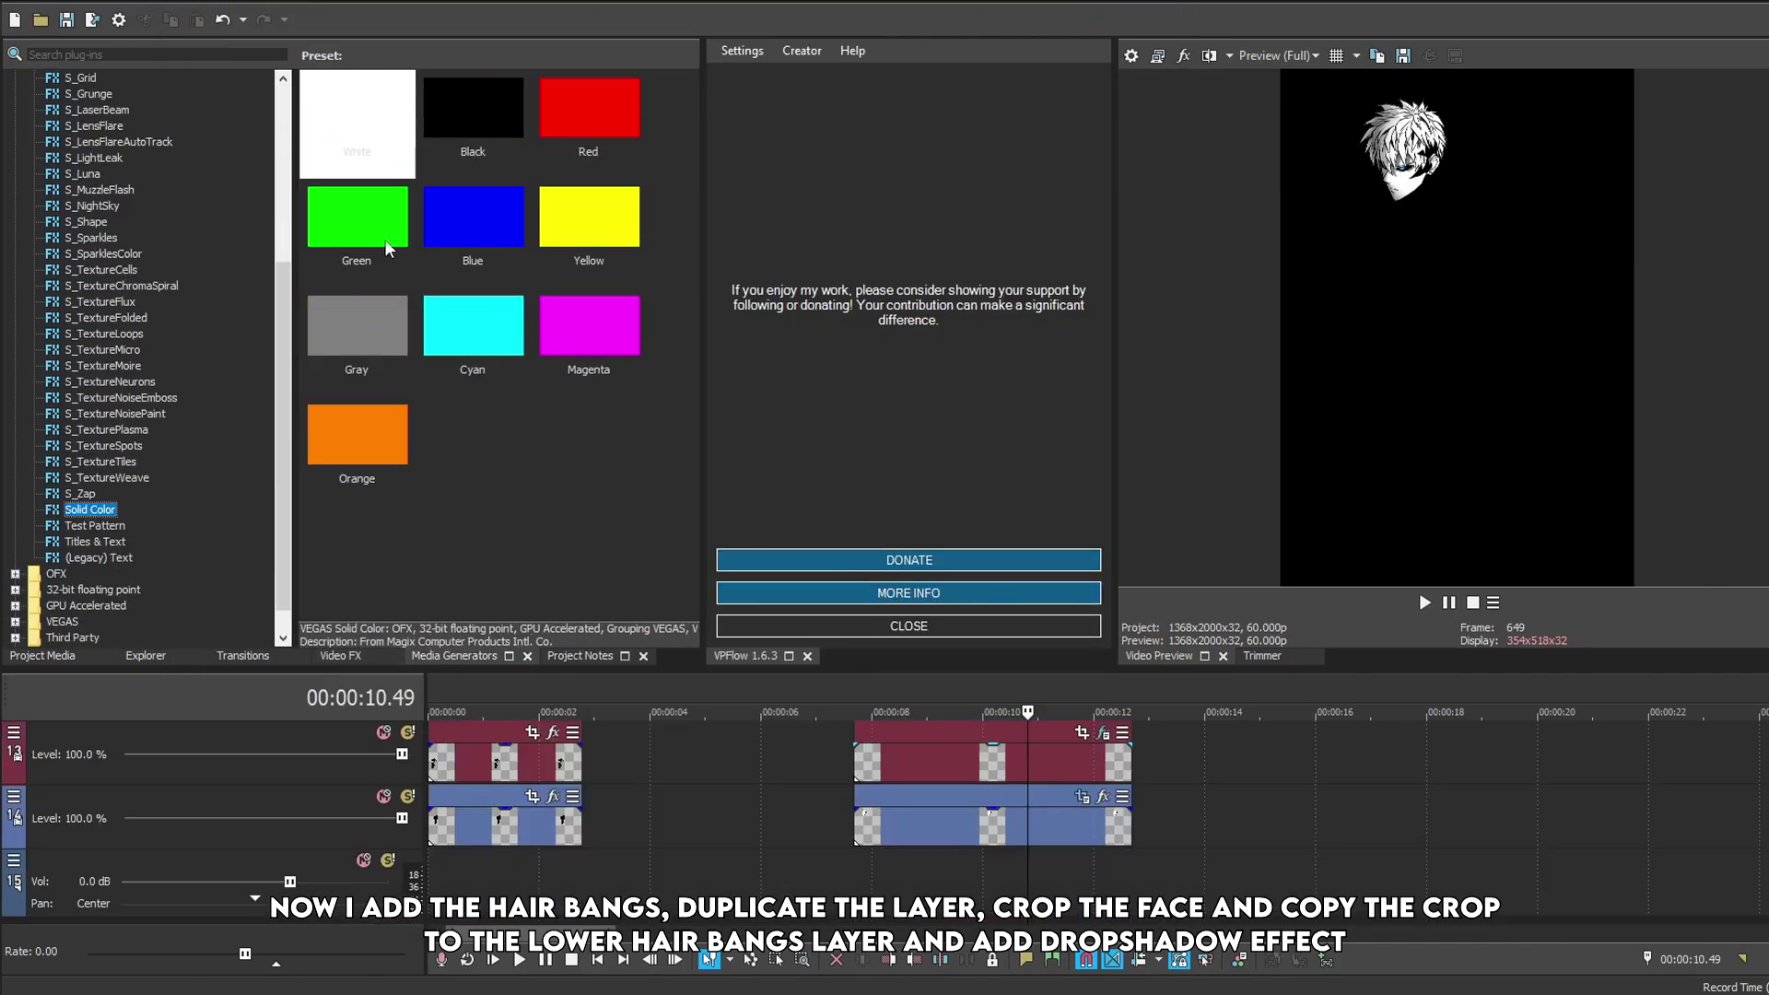
drag(387, 247, 1027, 805)
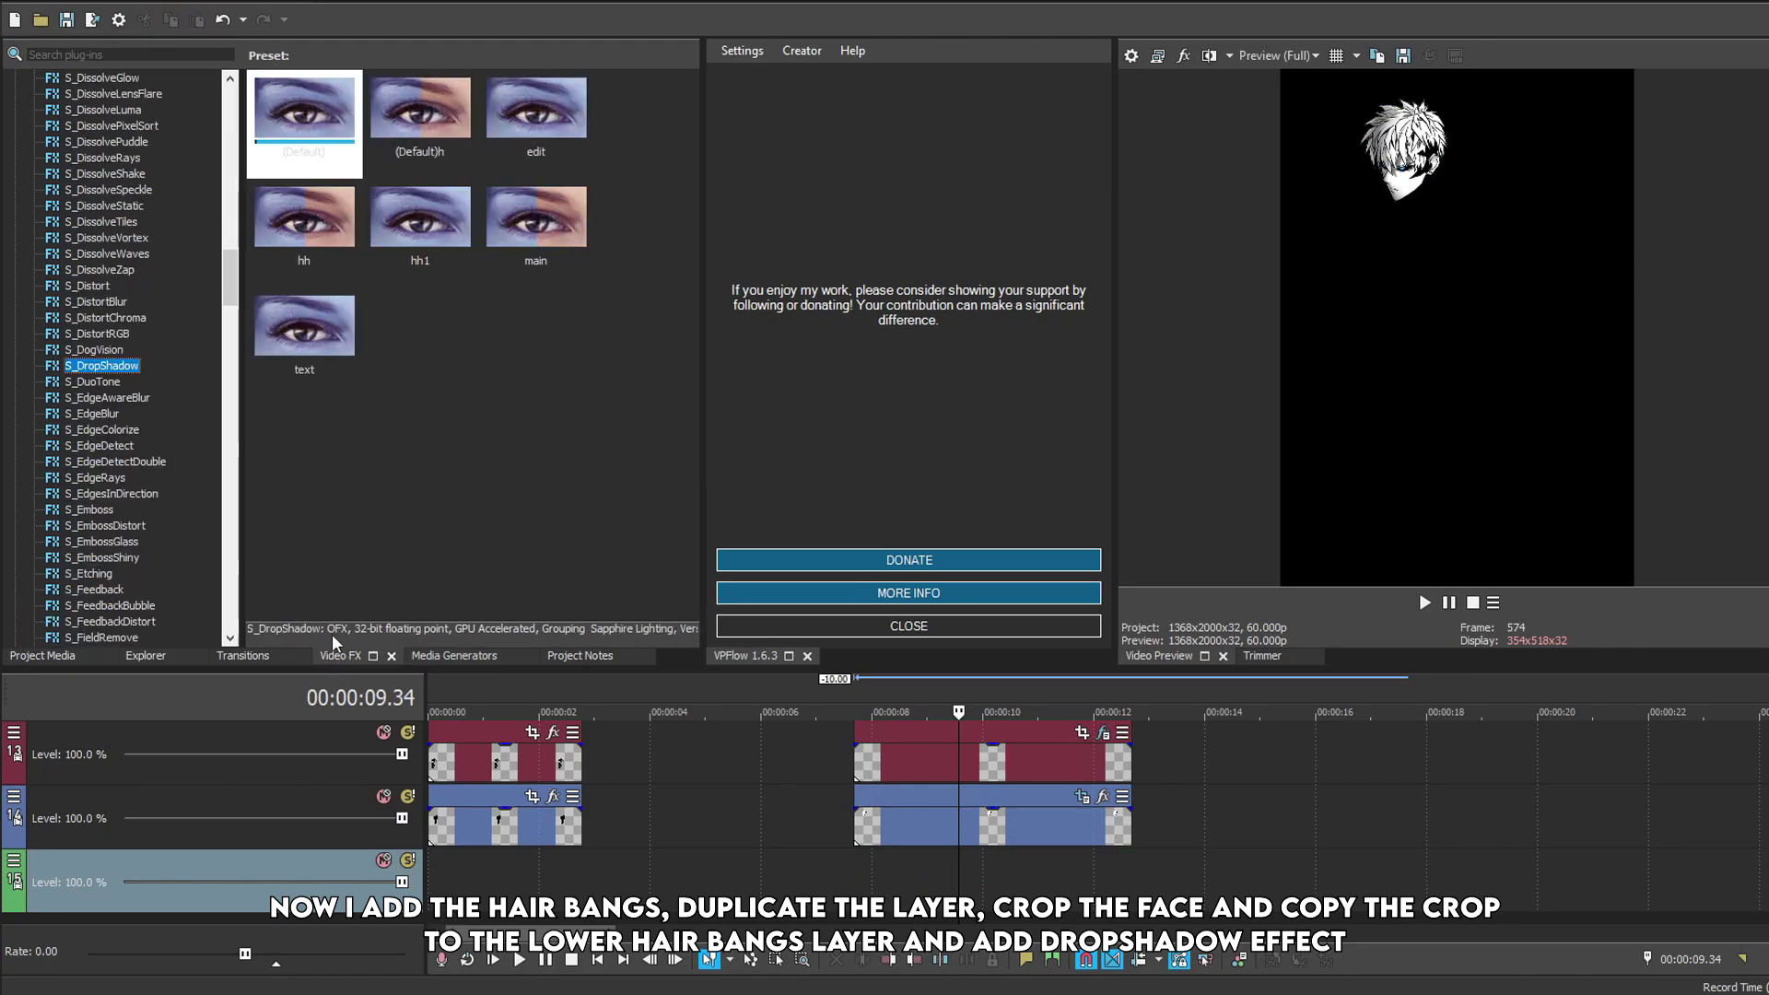
Select the S_BlurMoCurves effect and open Render As for the selected head section of the timeline.
click(127, 238)
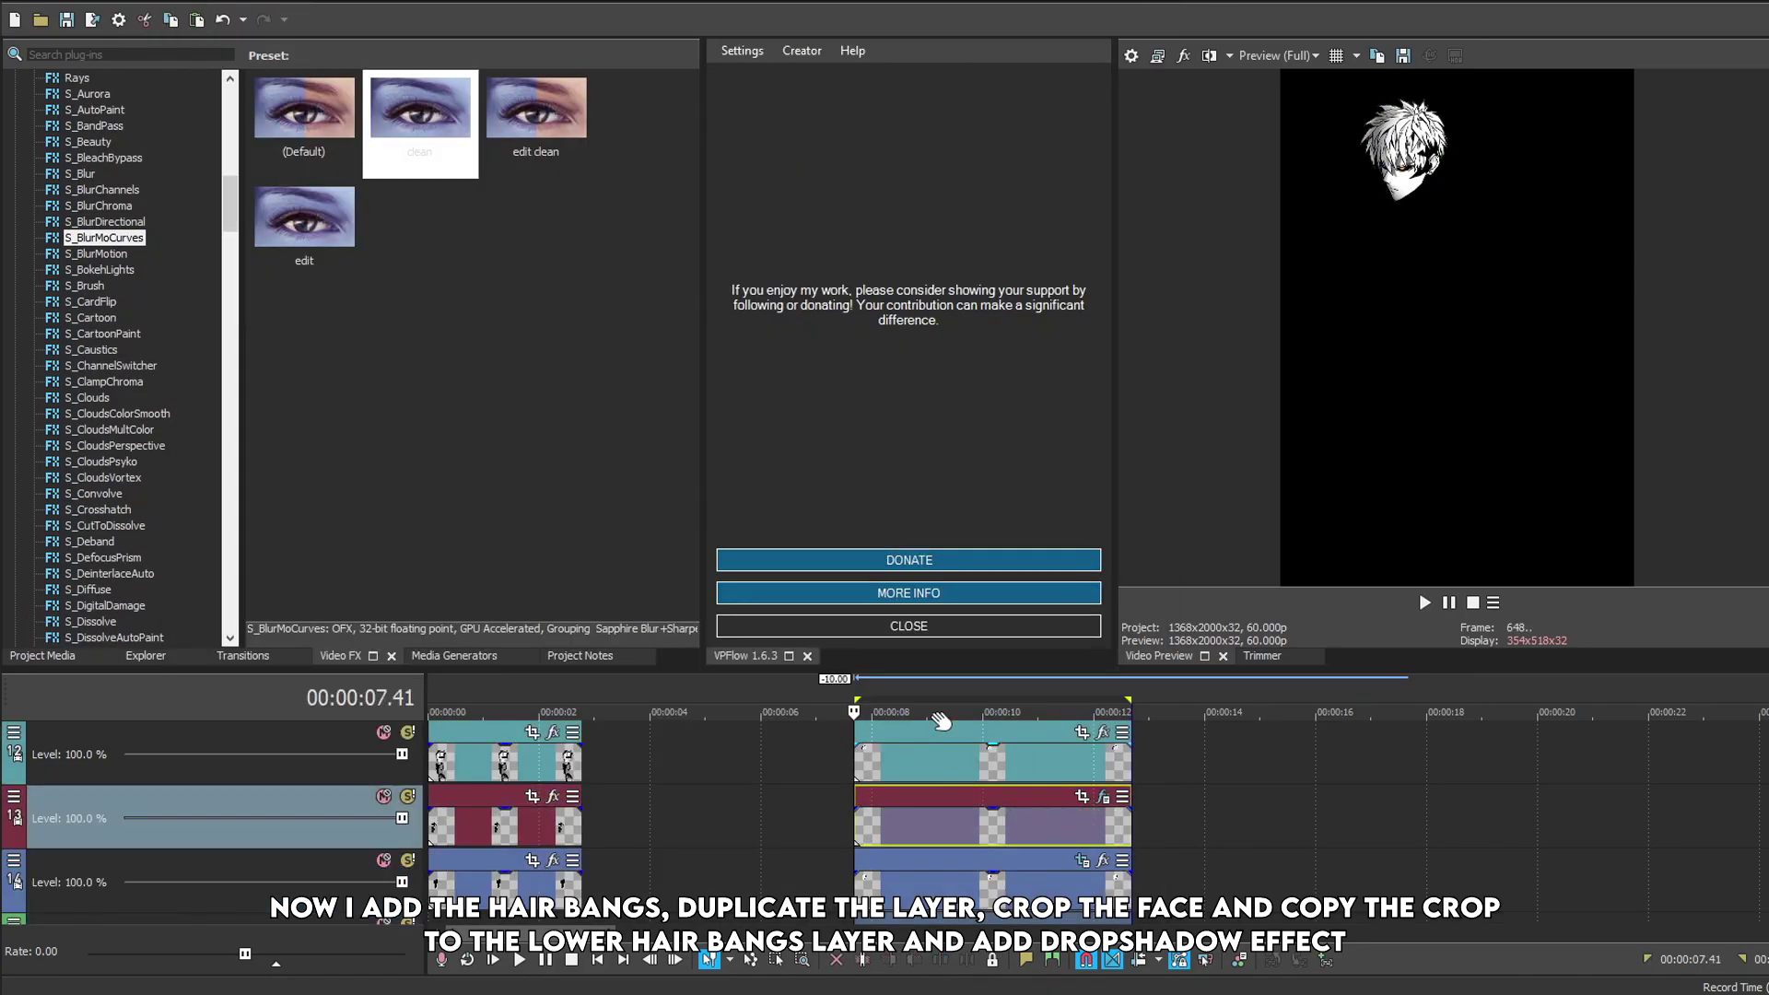
key(alt+f)
click(109, 151)
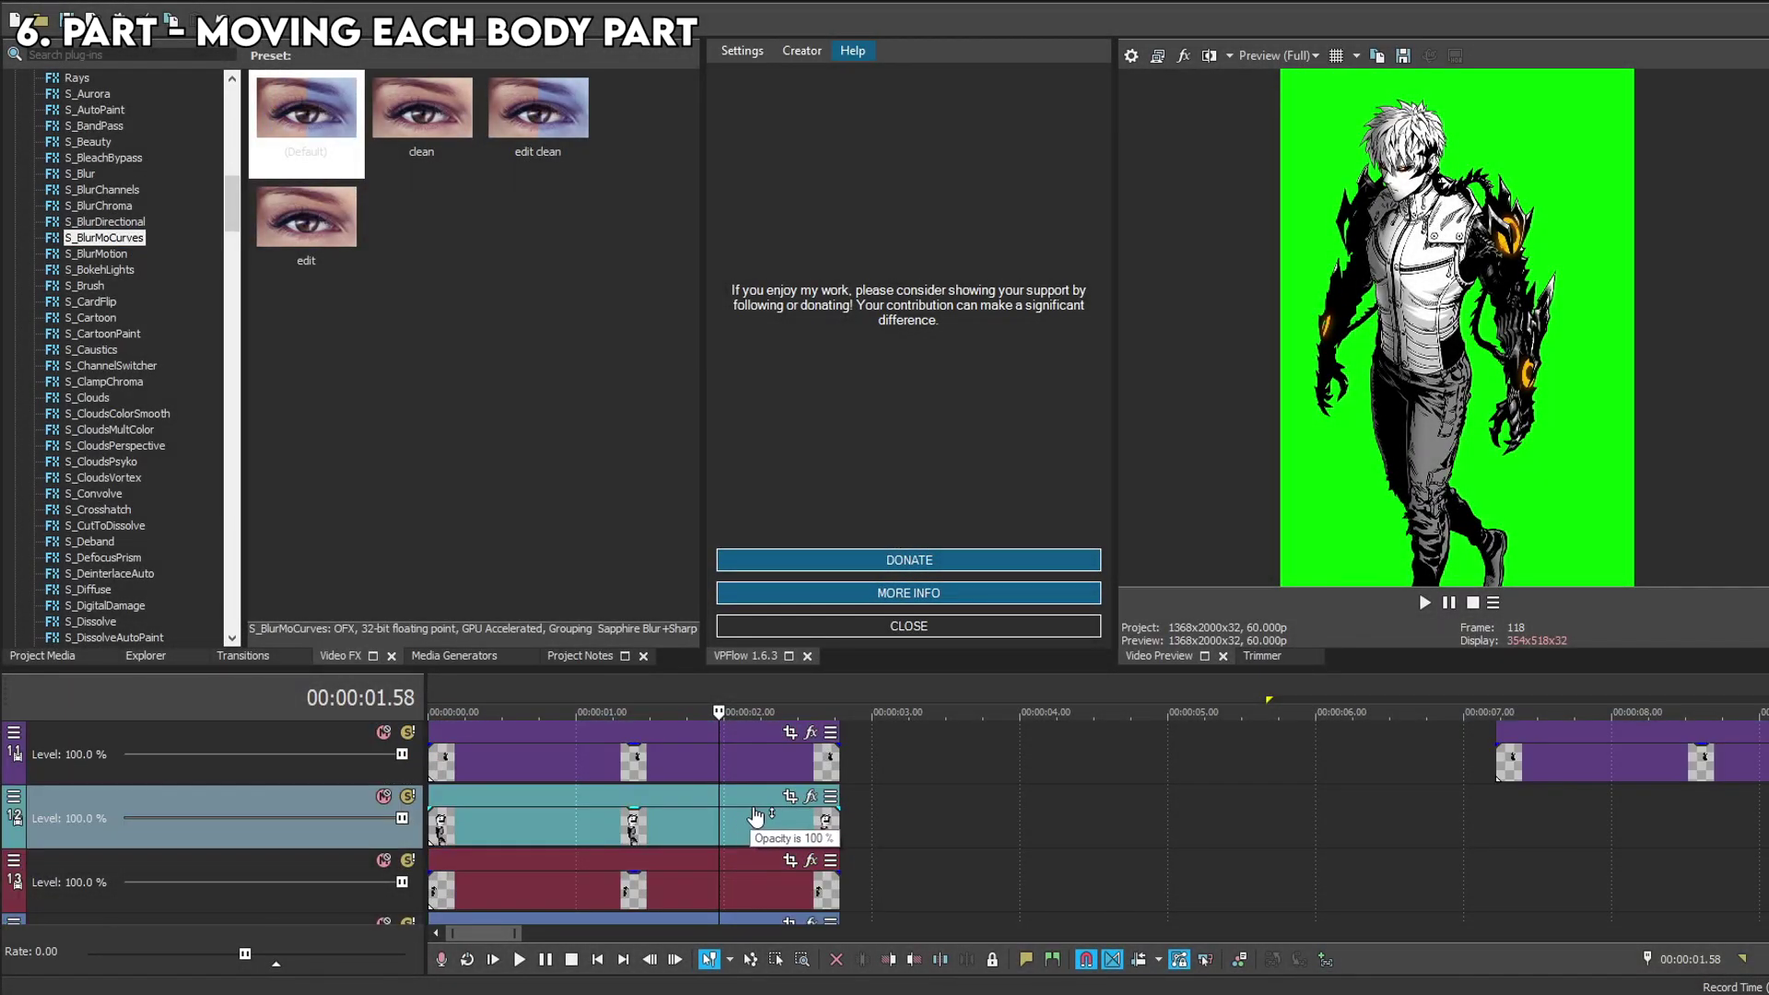
Apply the S_BlurMoCurves clean preset to the head clip on track 8 and set its Center to 0.42, 0.79.
scroll(755, 817, up, 3)
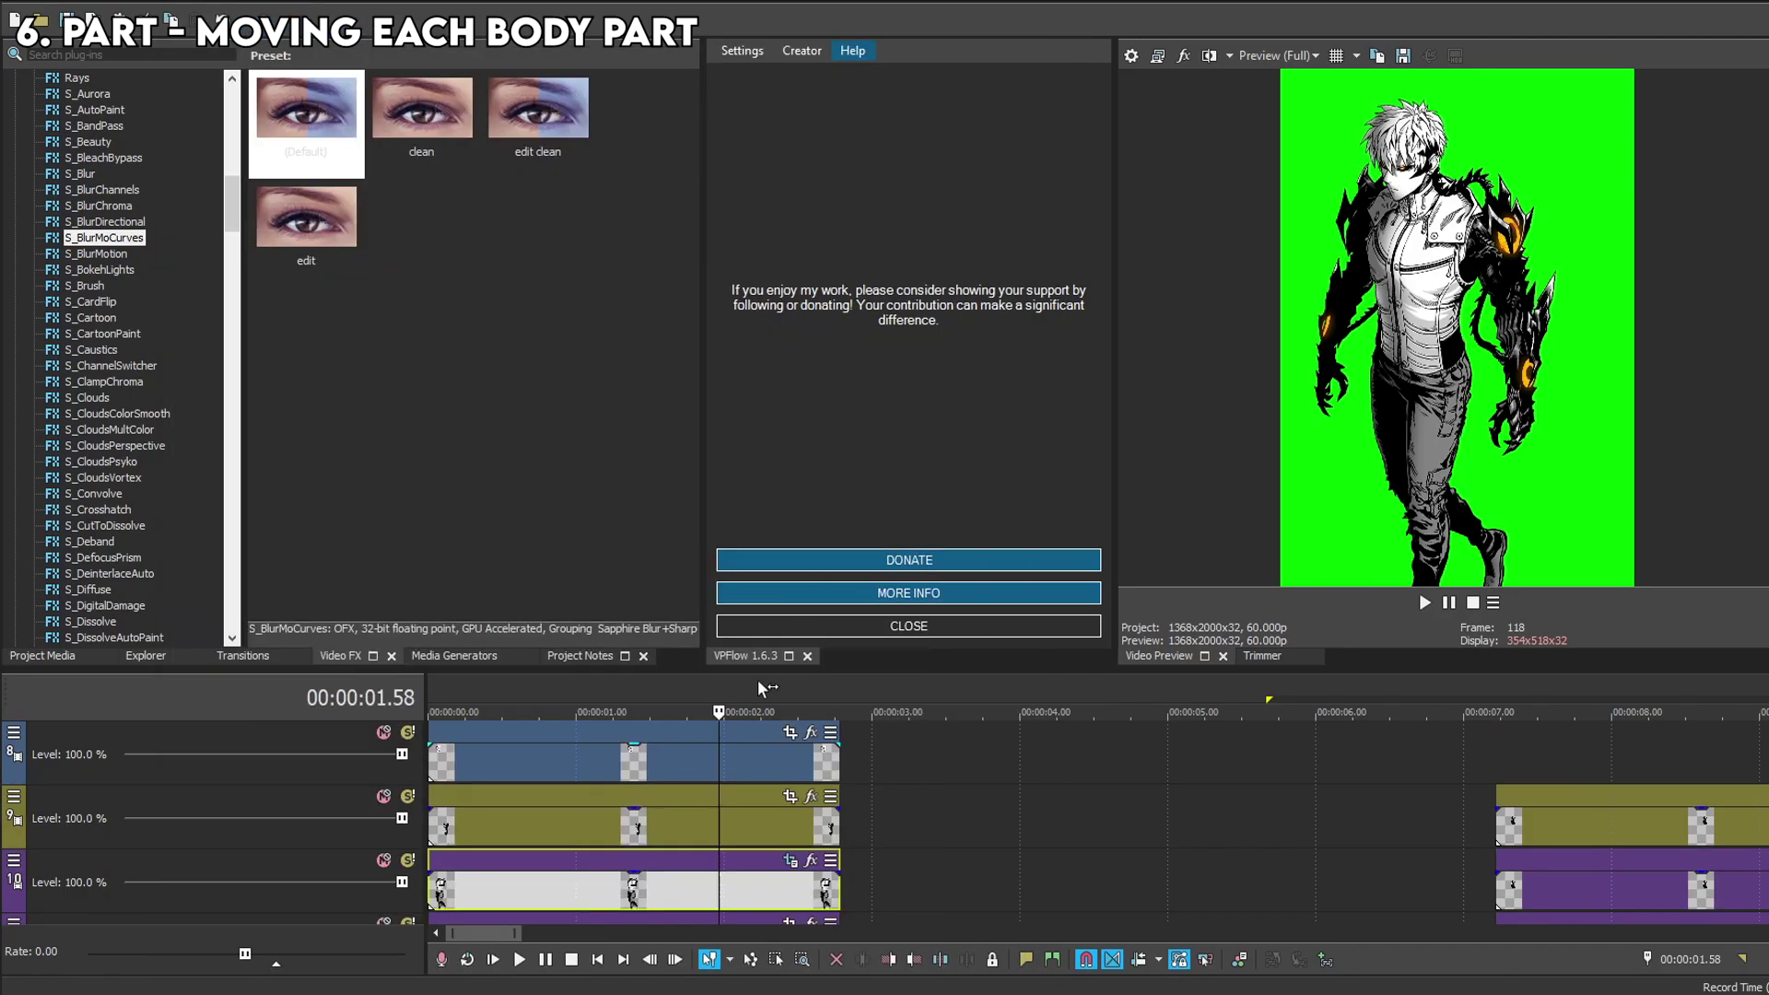
click(683, 766)
drag(422, 109, 623, 746)
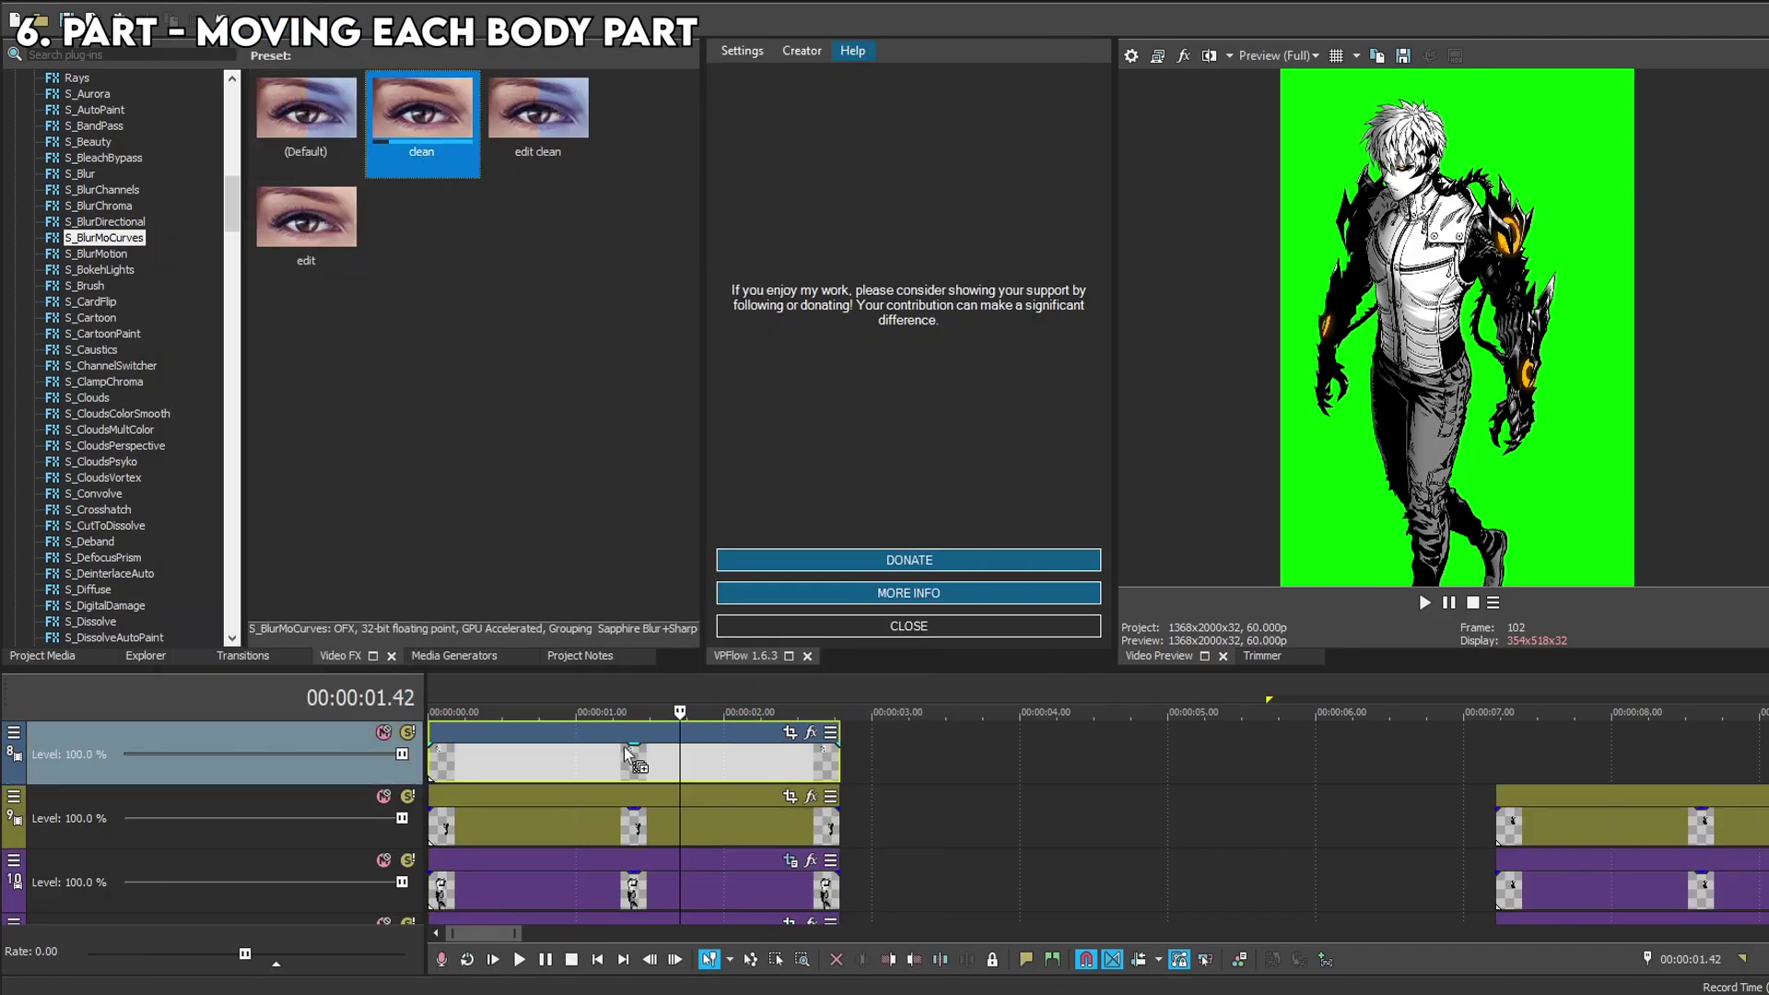
click(190, 258)
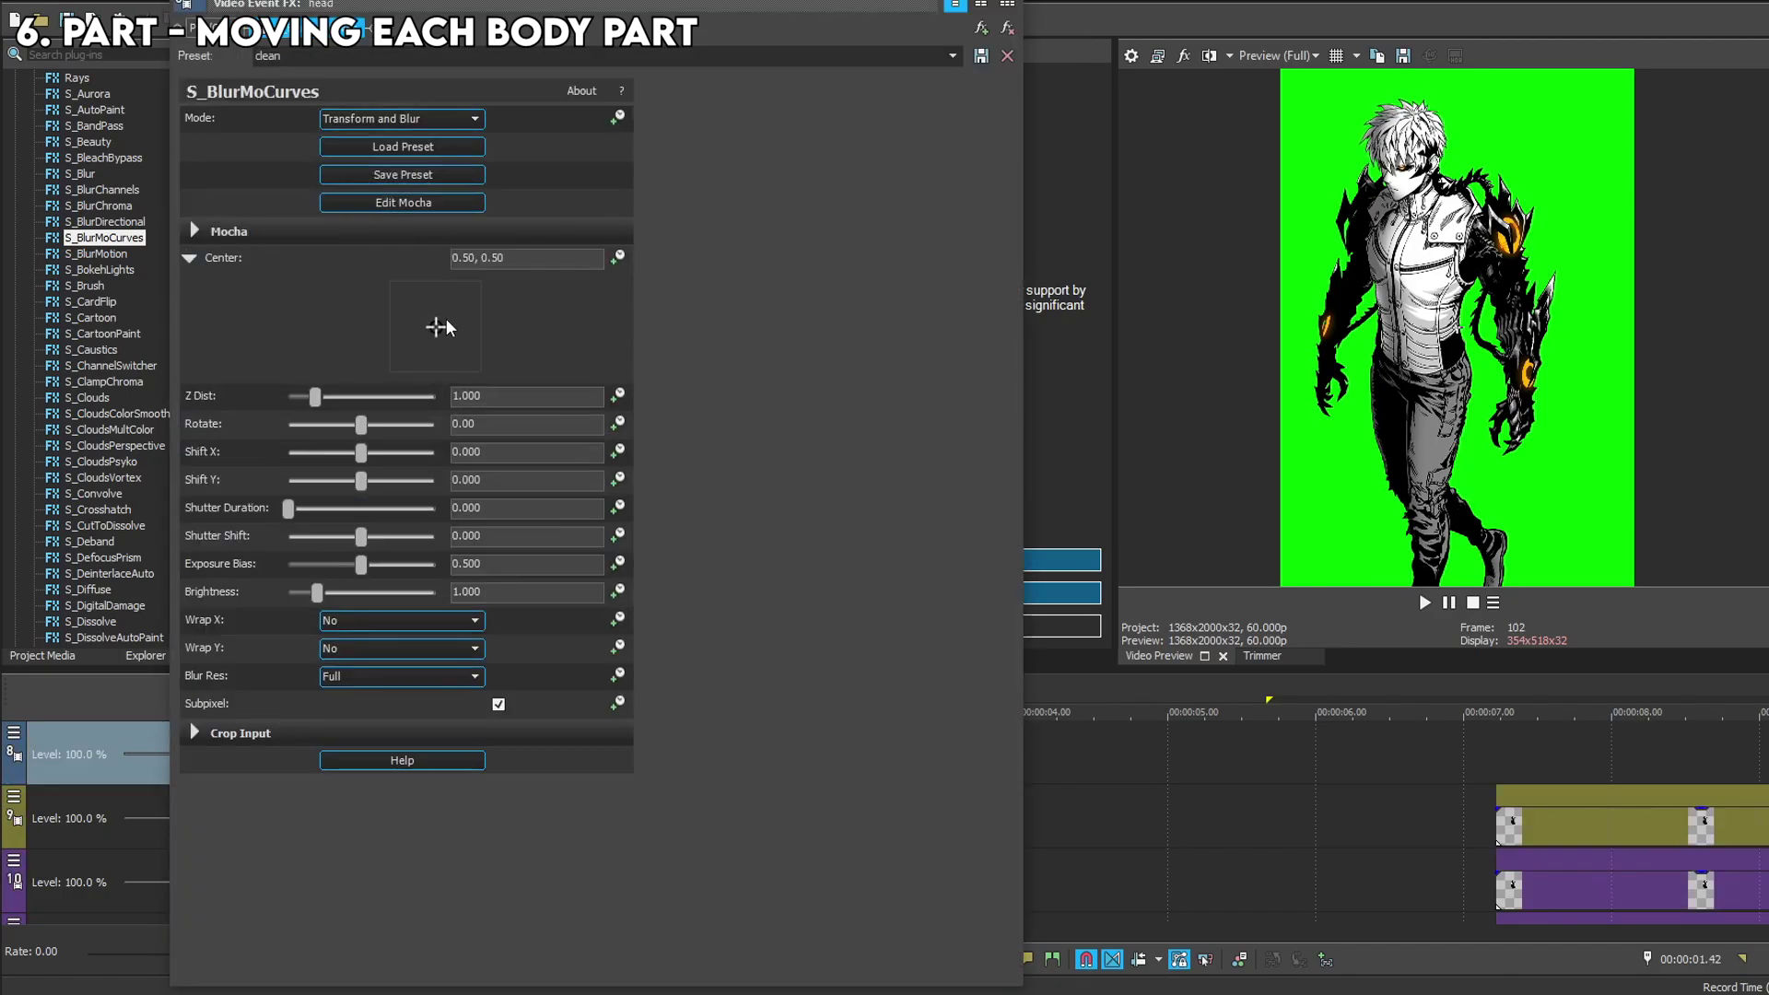
click(428, 297)
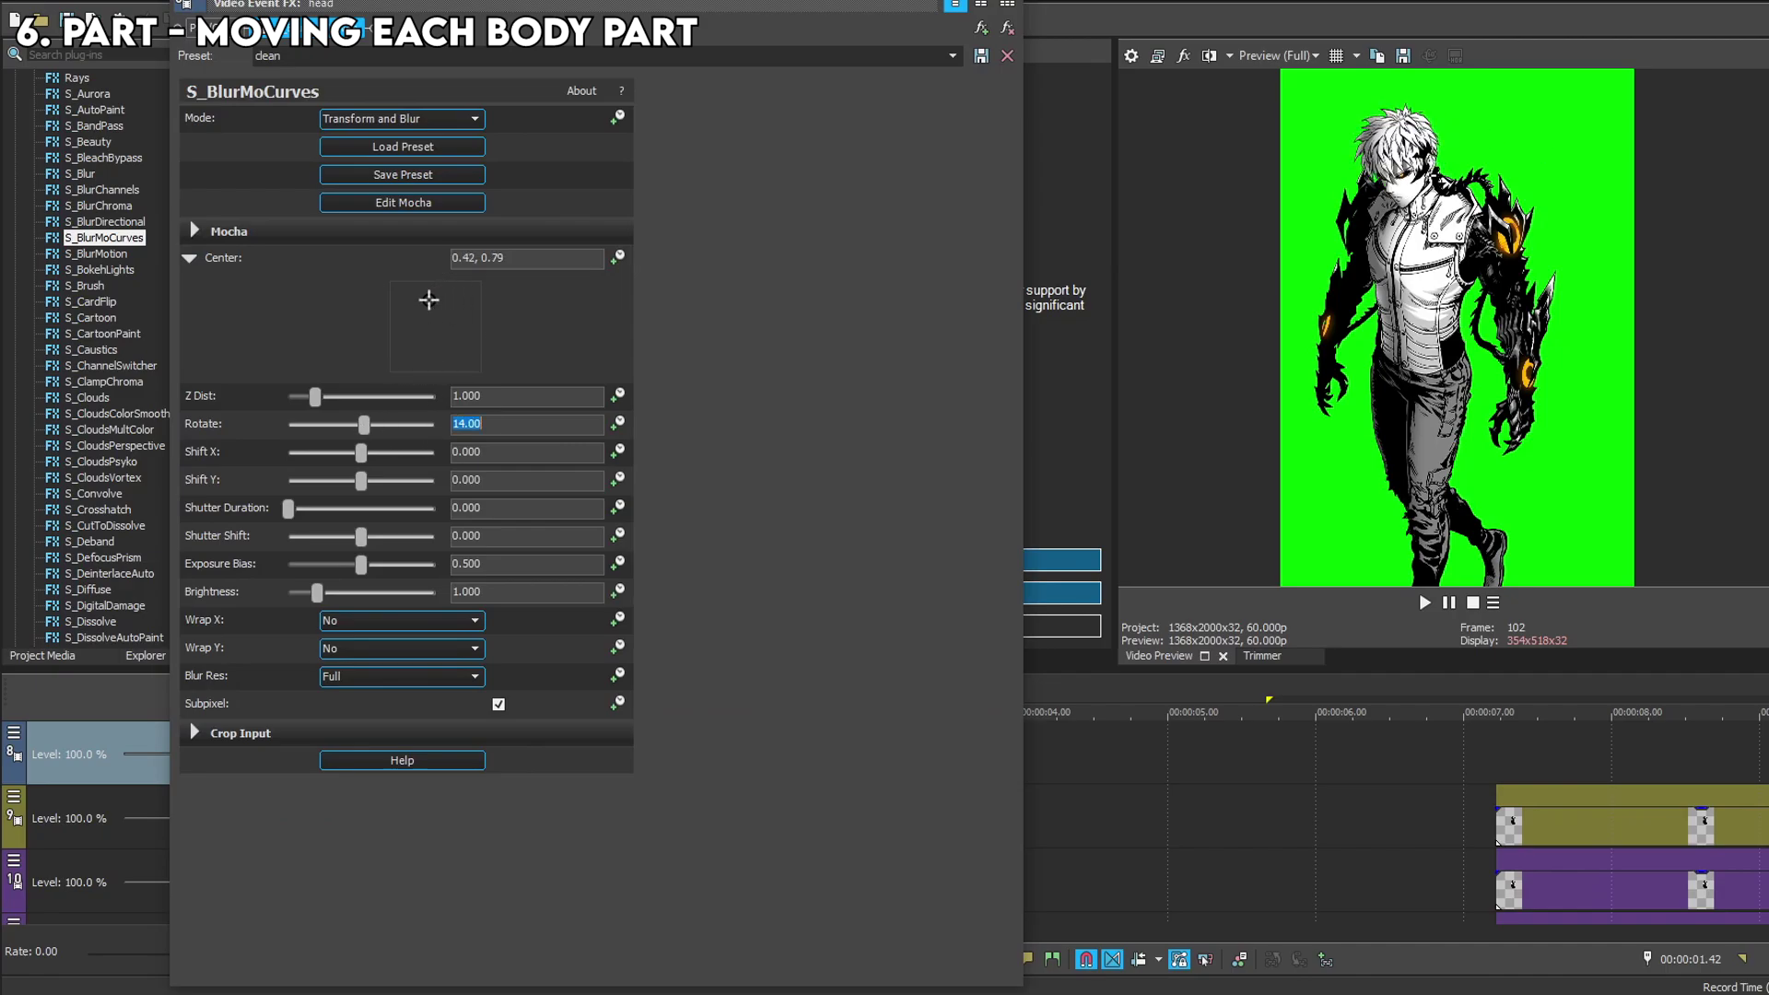
Animate the head's Rotate value to 1.00 at the clip's end and give the first keyframe a Smooth Fade.
click(617, 422)
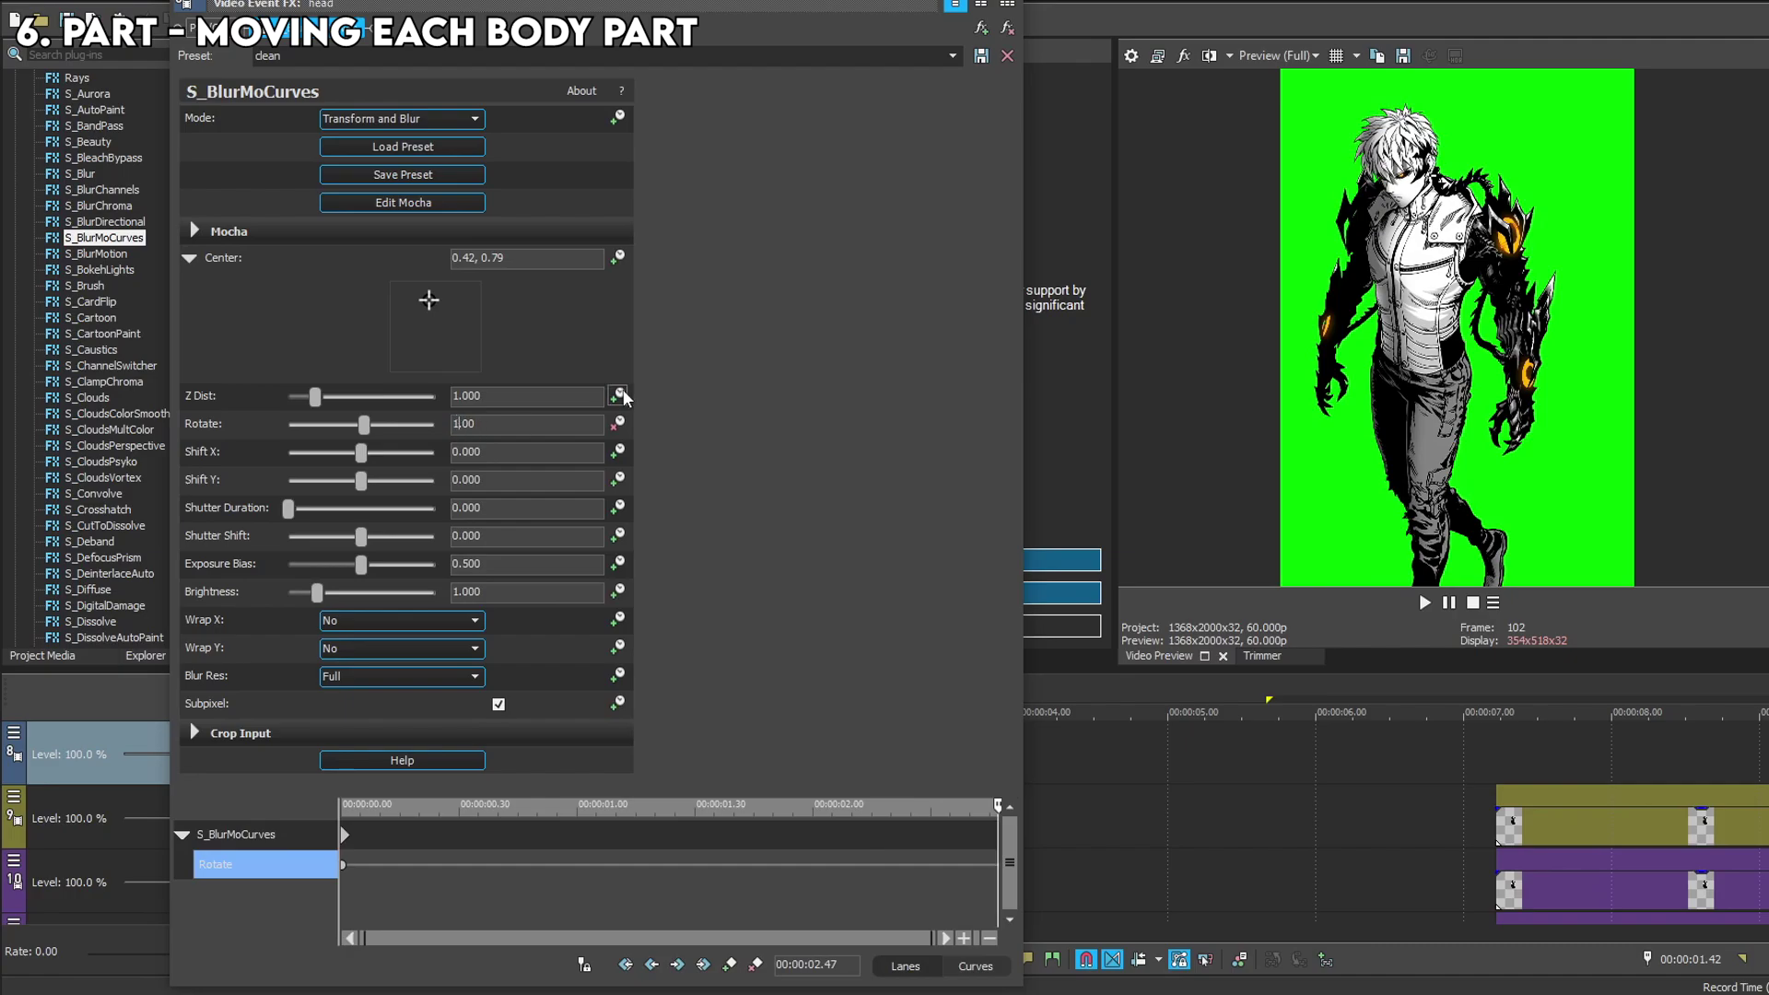
right_click(335, 864)
click(368, 702)
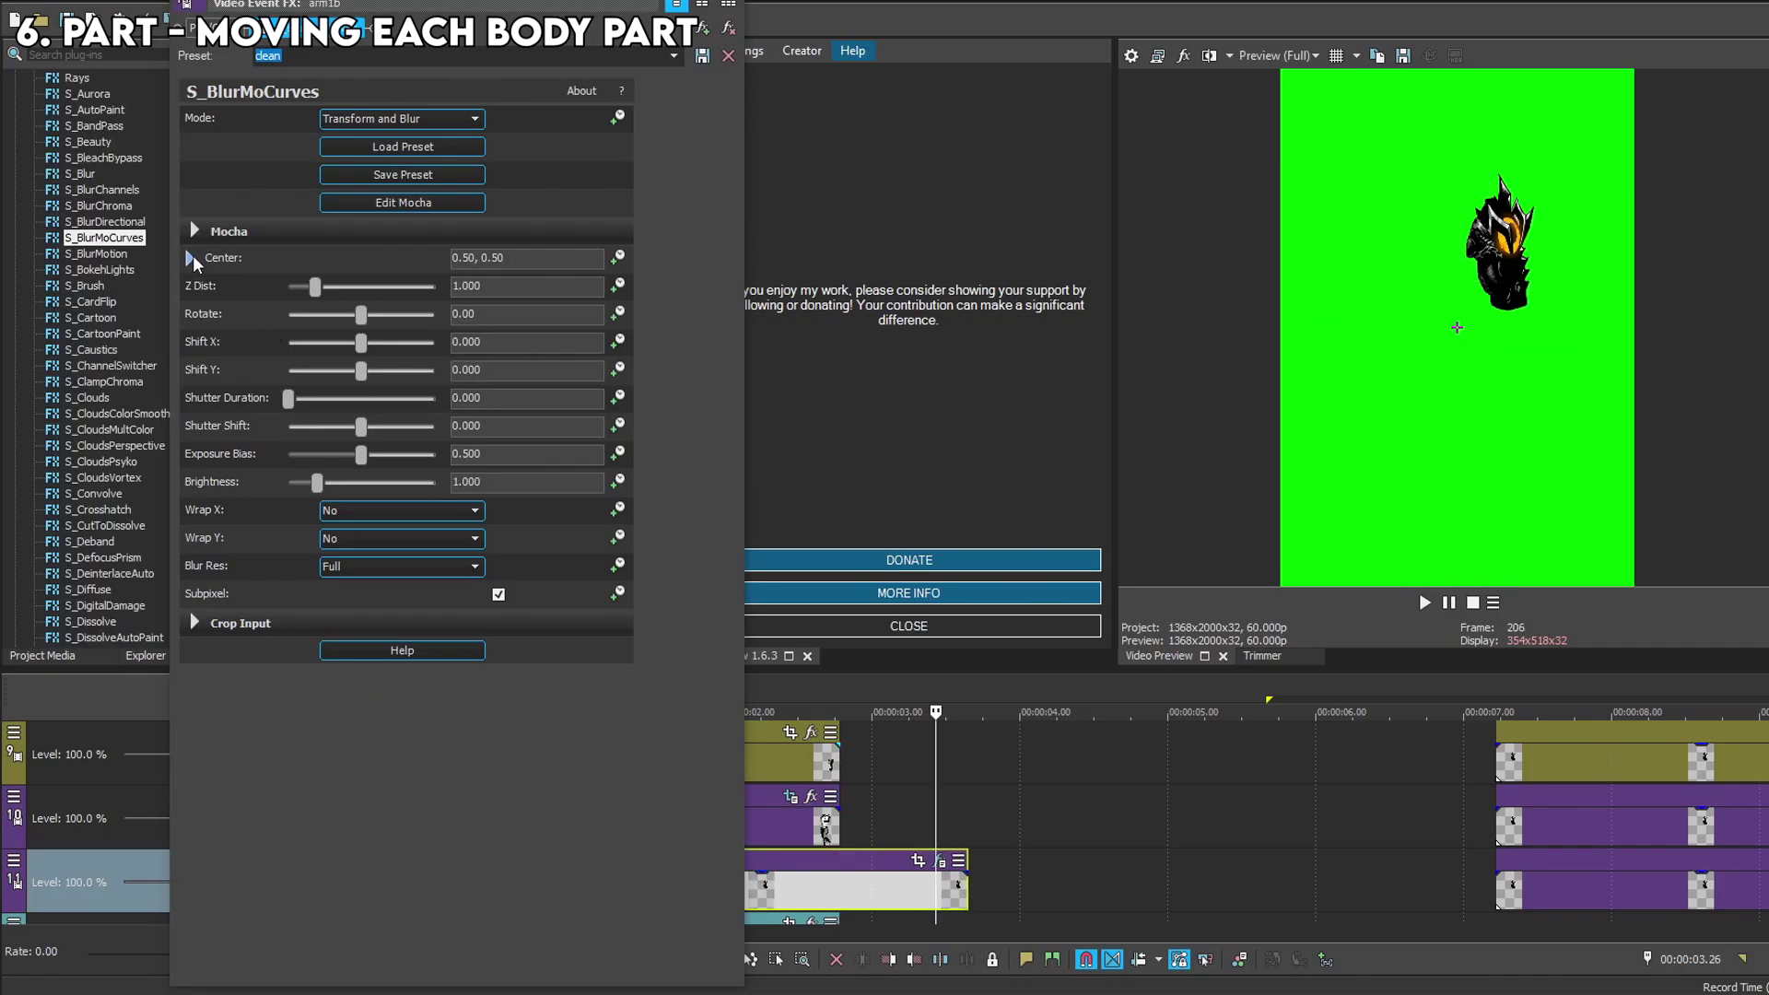
Set the Center of the arm1b clip's S_BlurMoCurves effect to 0.60, 0.73 and undo the clip's move on track 11.
click(192, 258)
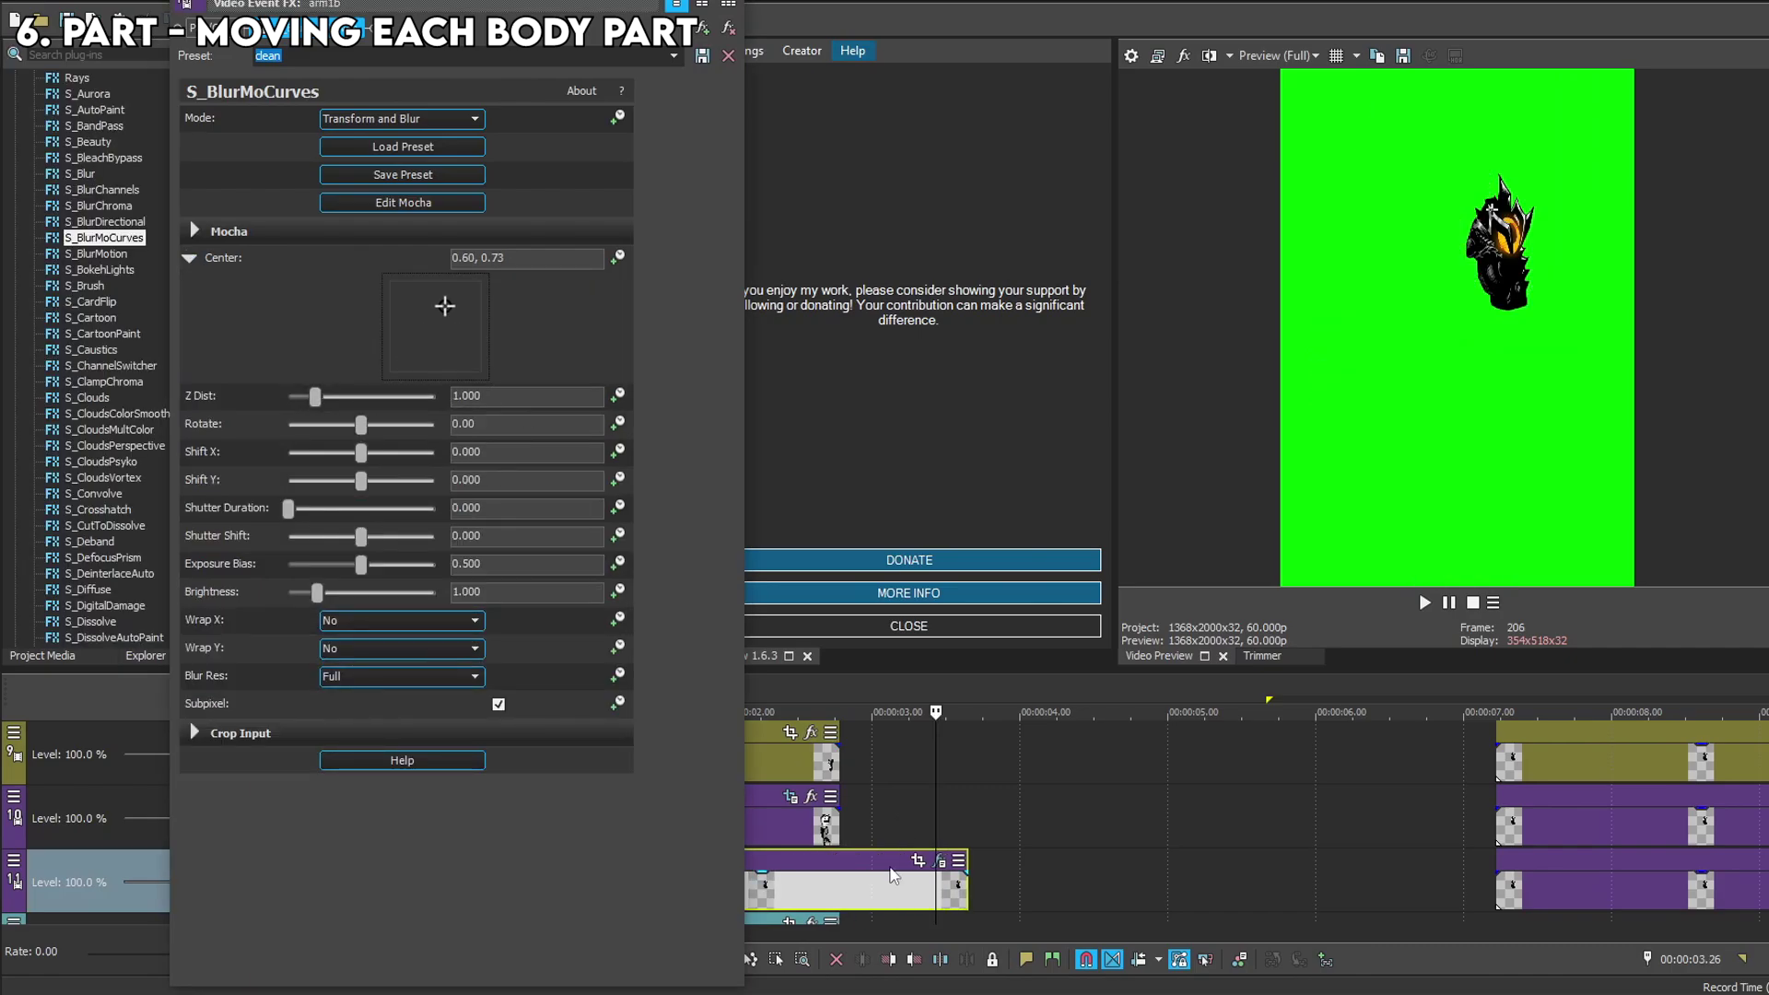
key(ctrl+z)
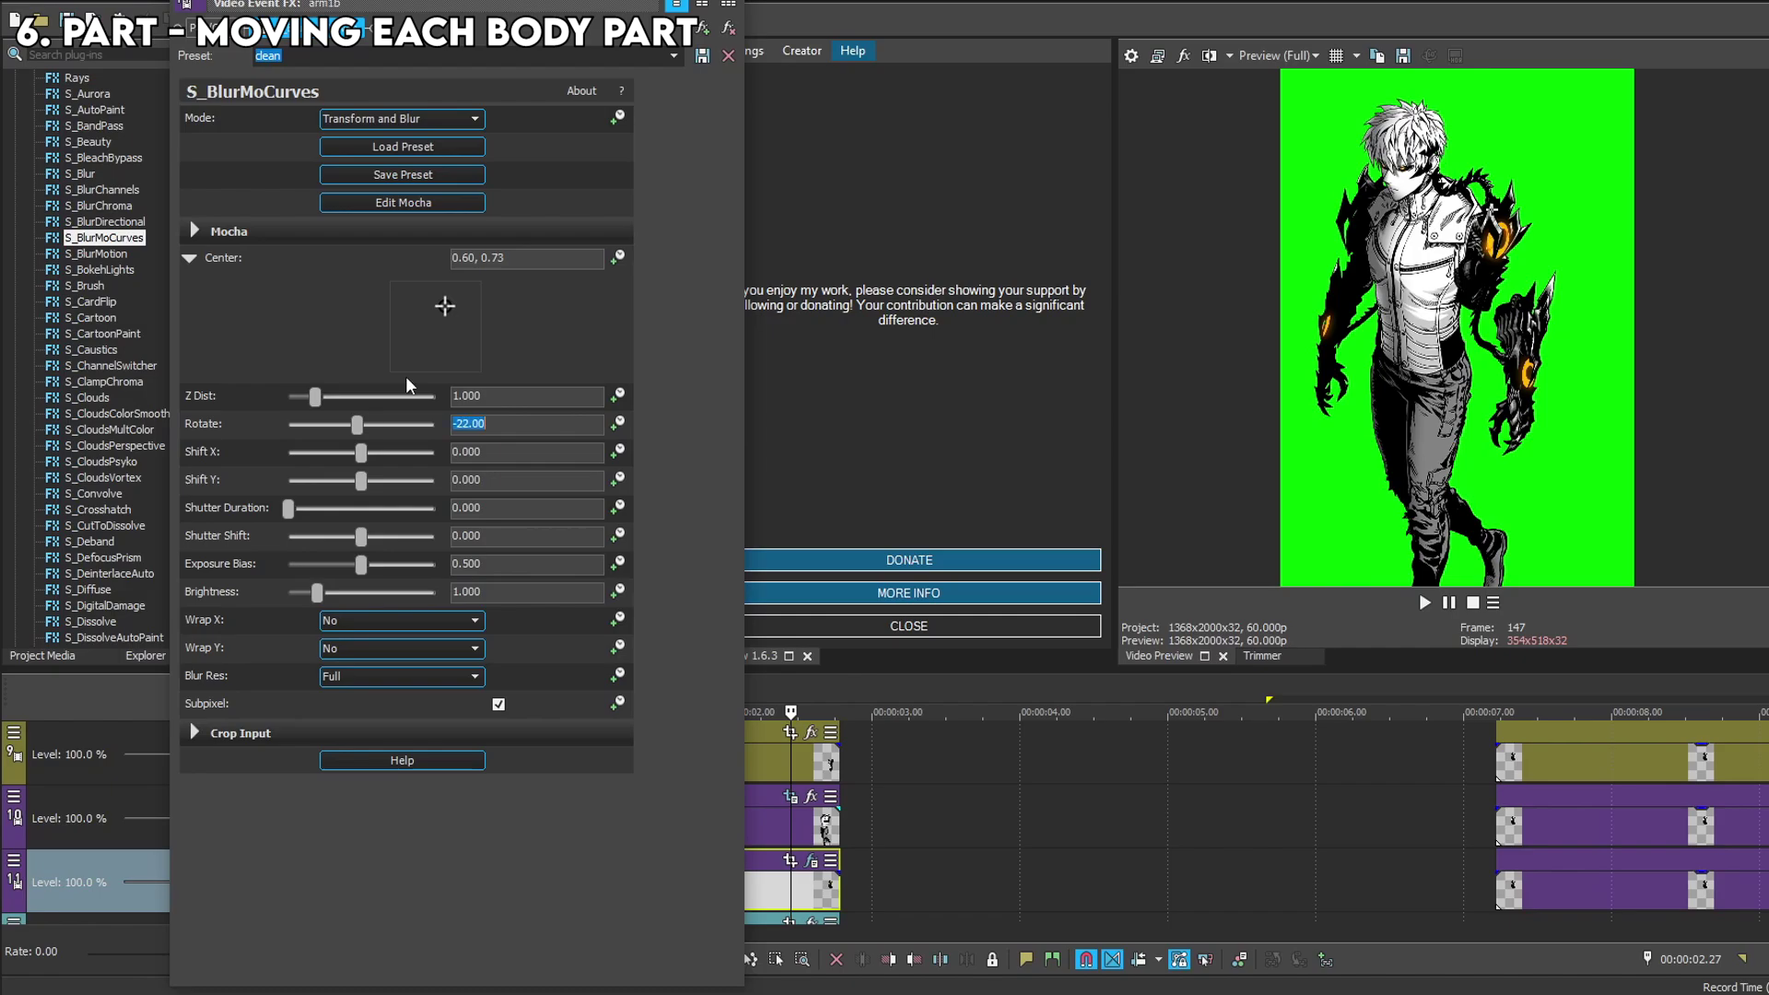
Cut the area under the armpit out of the jacket mask on the Image1 body clip with a new Negative path.
click(789, 796)
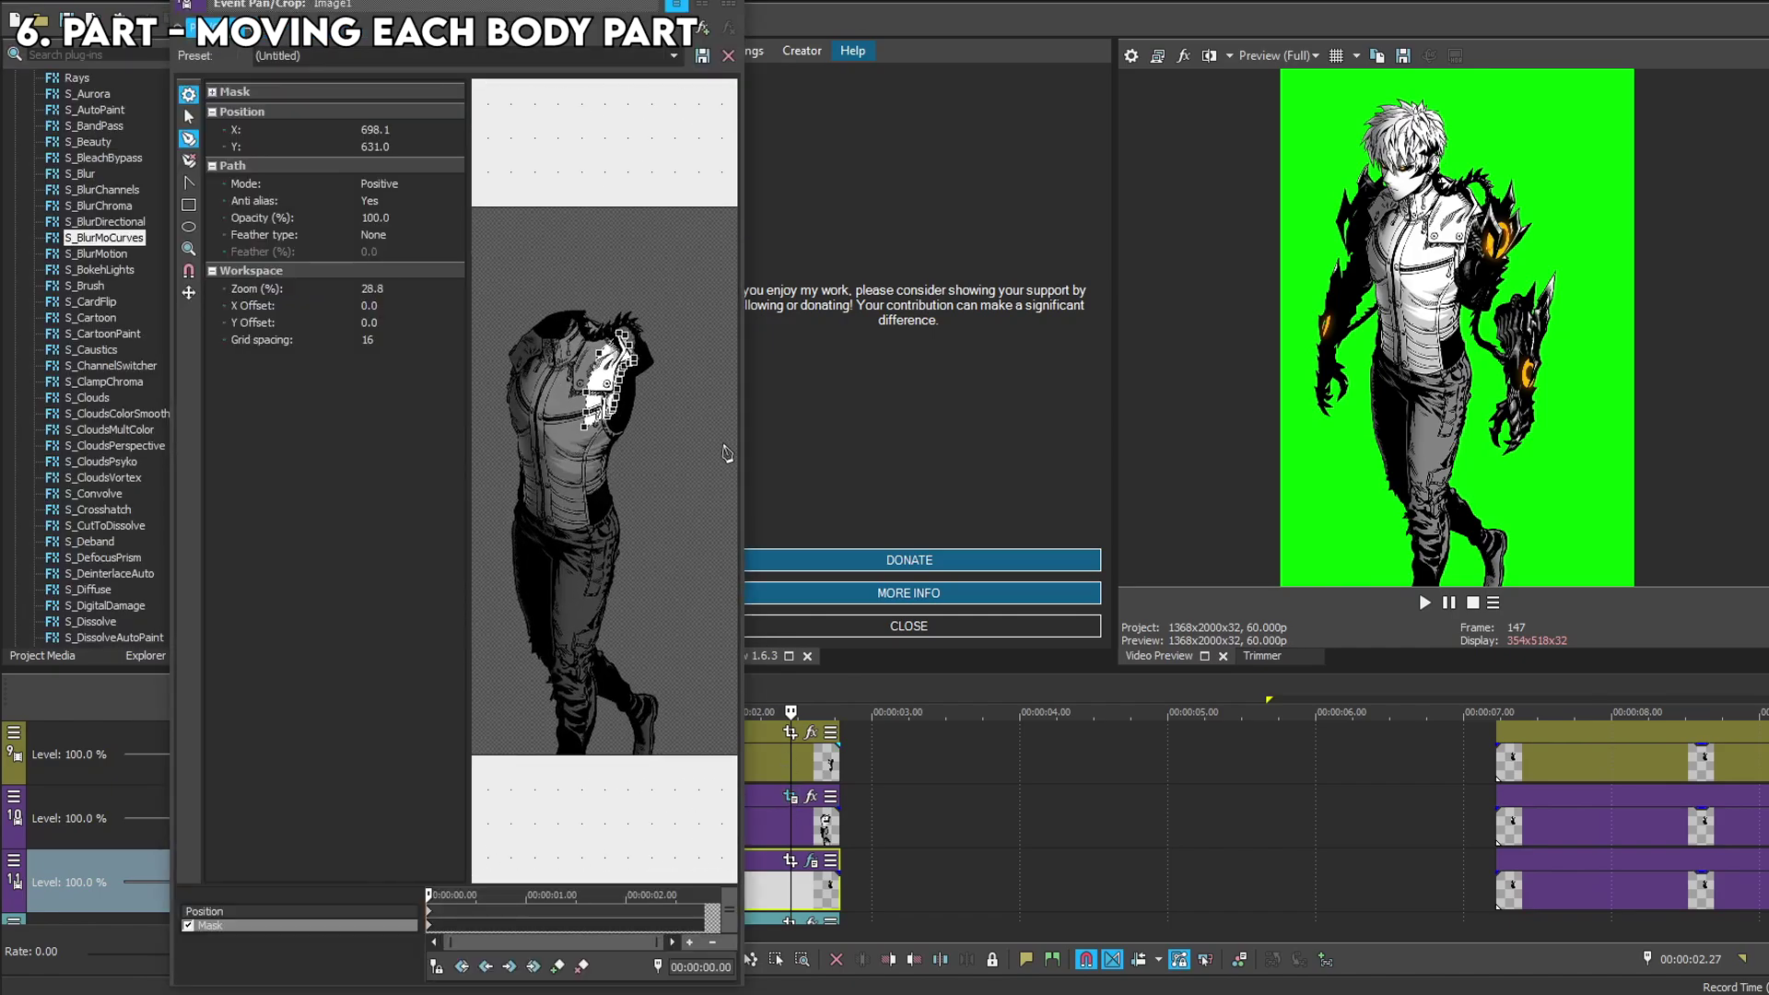
drag(750, 416, 1012, 417)
scroll(820, 520, up, 8)
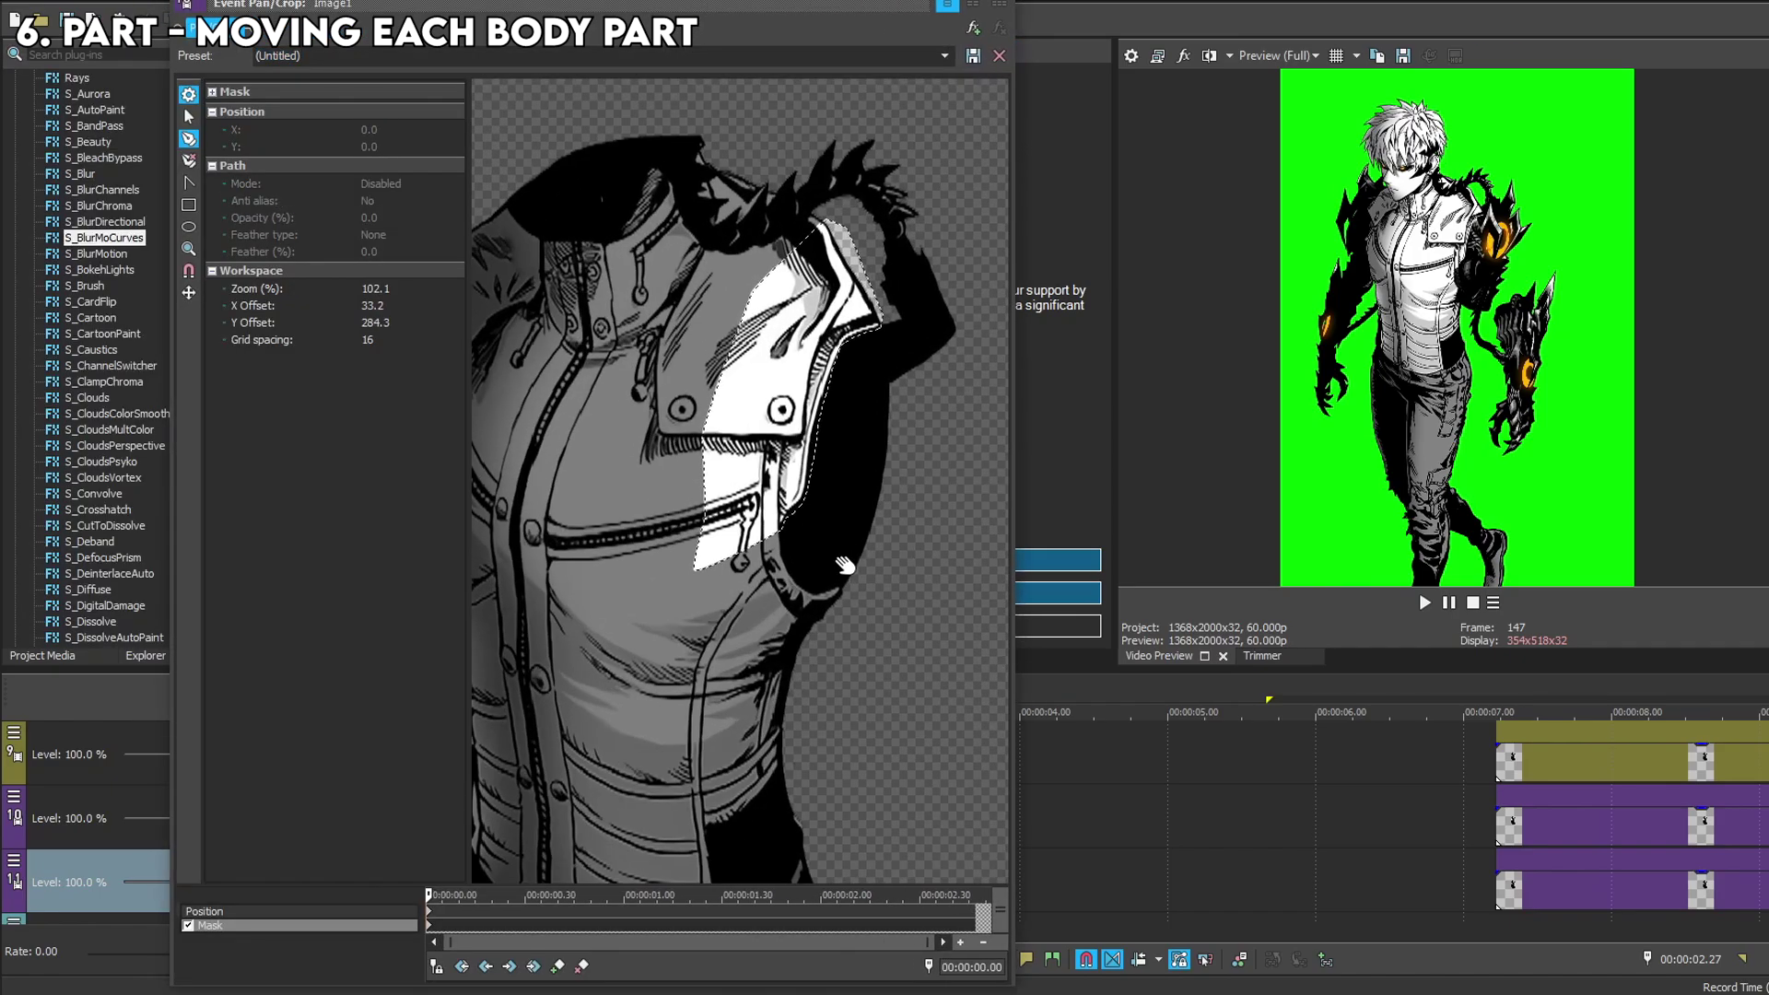
scroll(782, 521, up, 4)
click(734, 440)
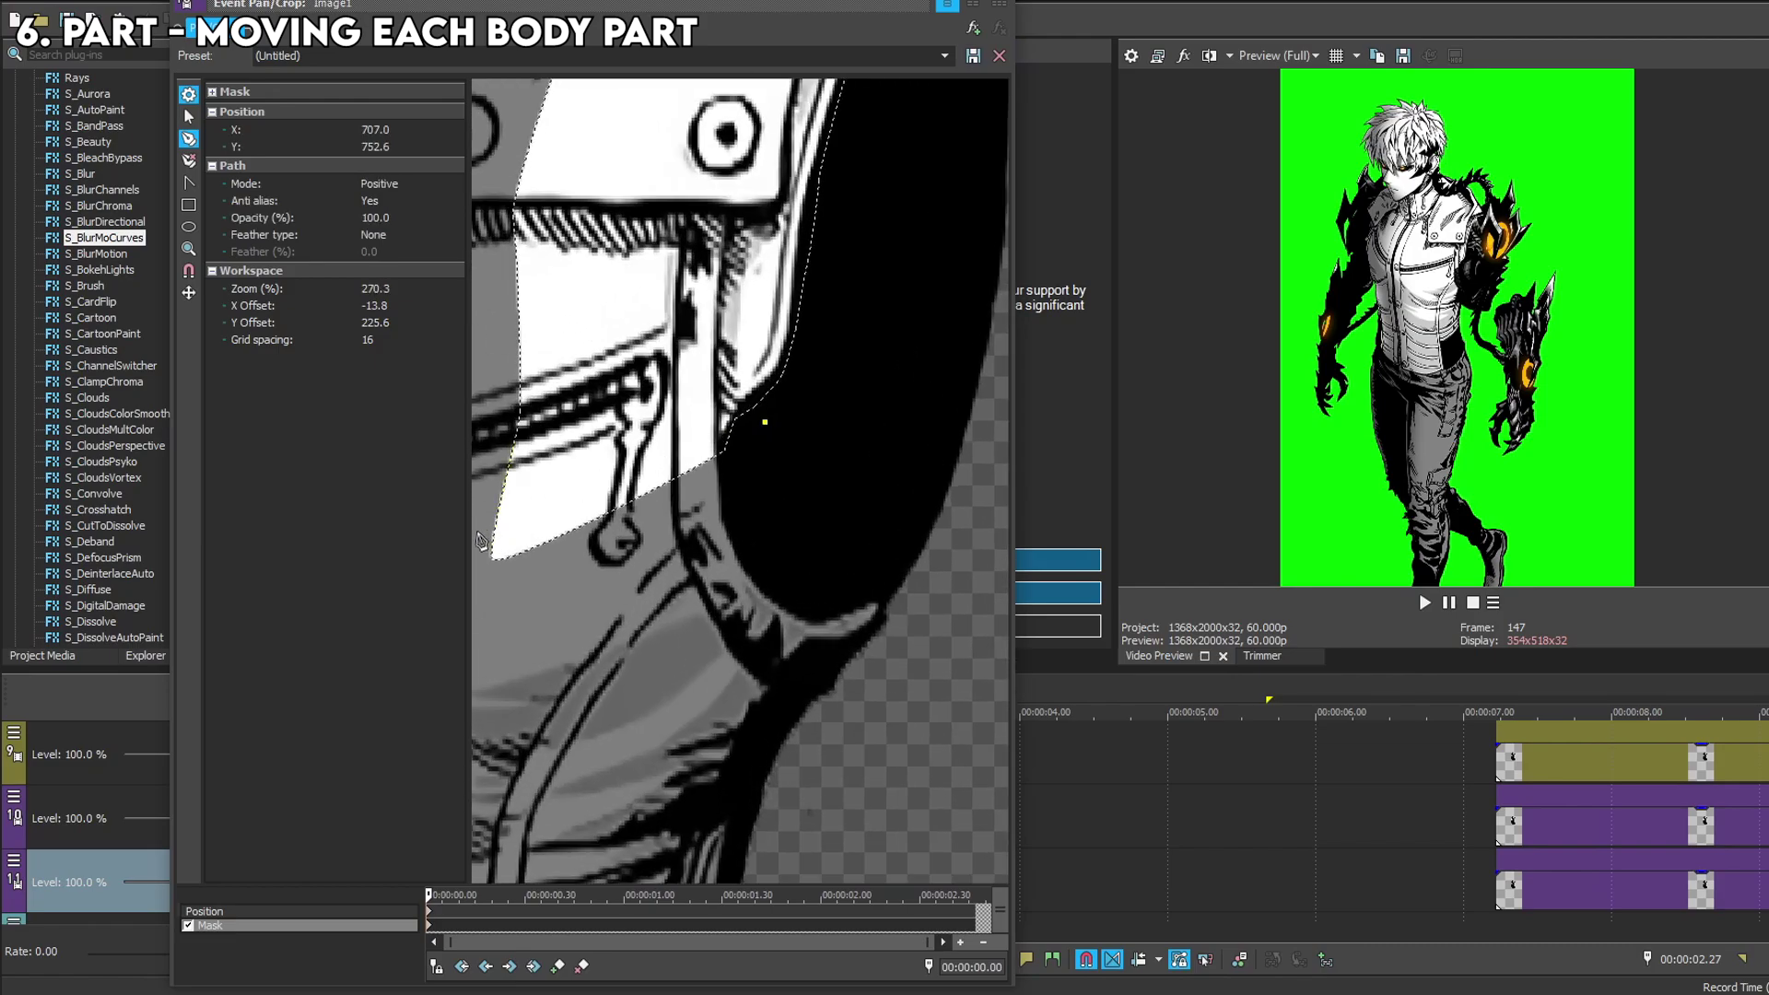
click(702, 617)
click(847, 509)
click(765, 422)
click(397, 183)
click(387, 221)
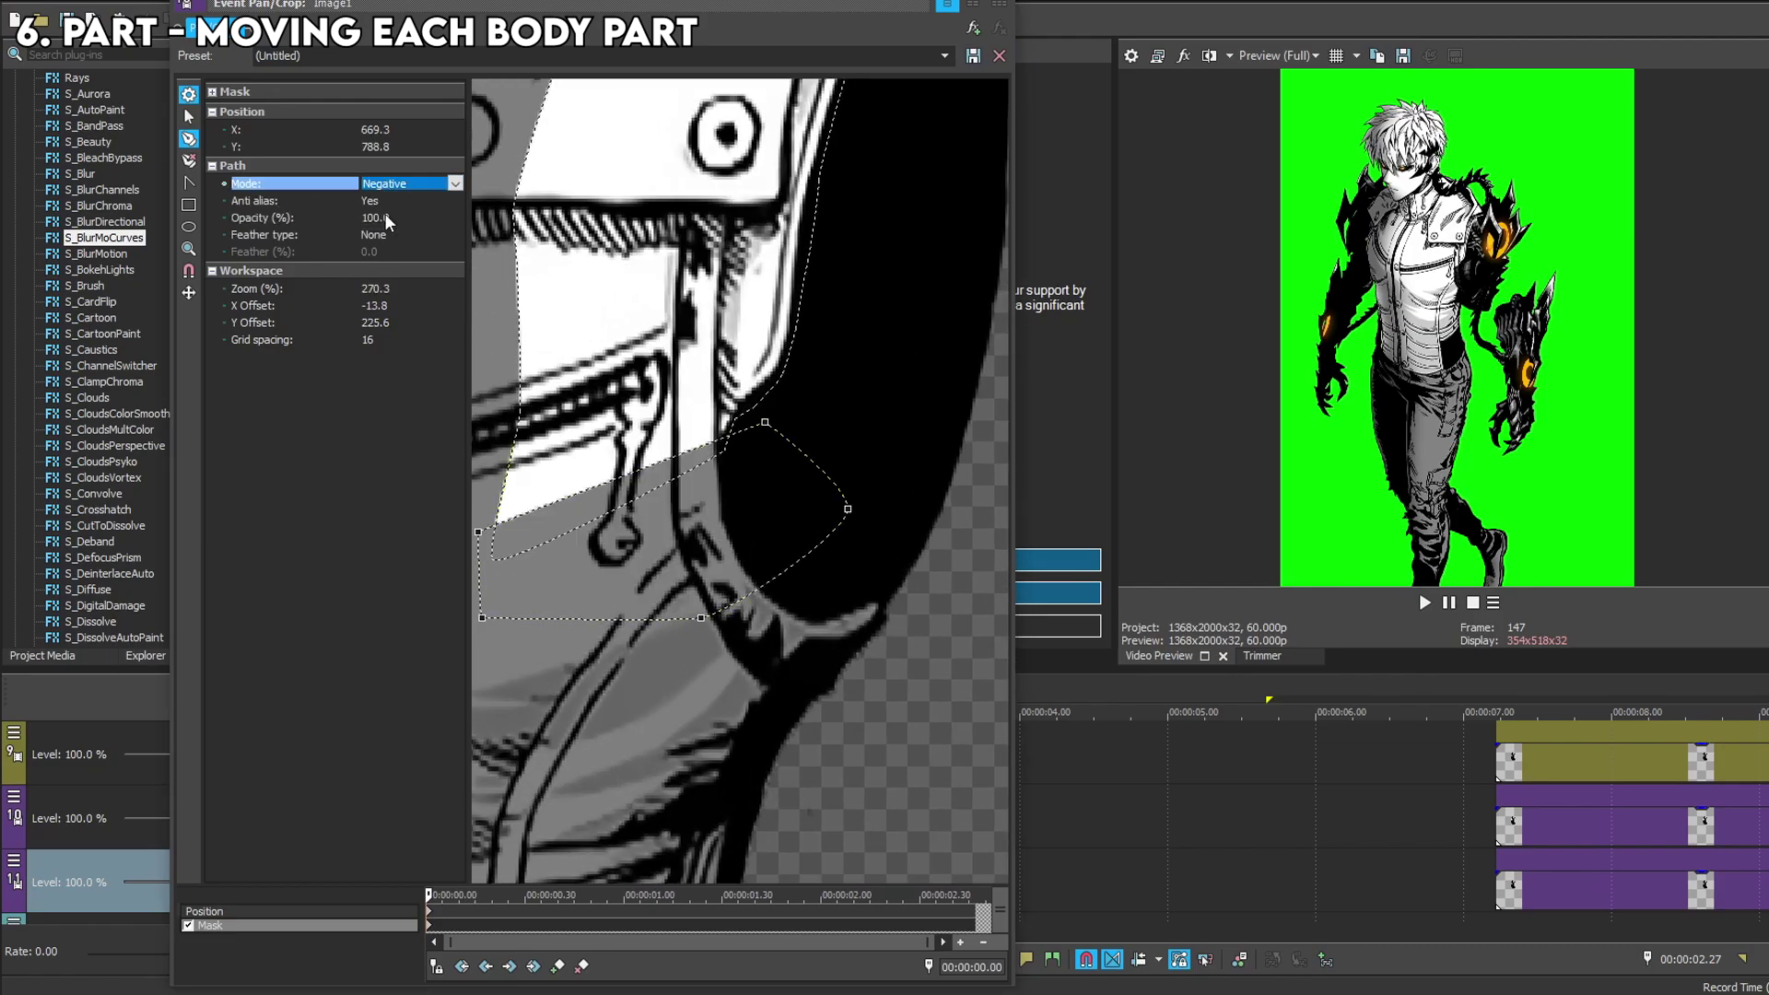
click(1000, 4)
Animate Rotate on the arm1b clip's S_BlurMoCurves effect with -22.00 at the start plus an end keyframe, and open the first keyframe's fade options.
right_click(790, 883)
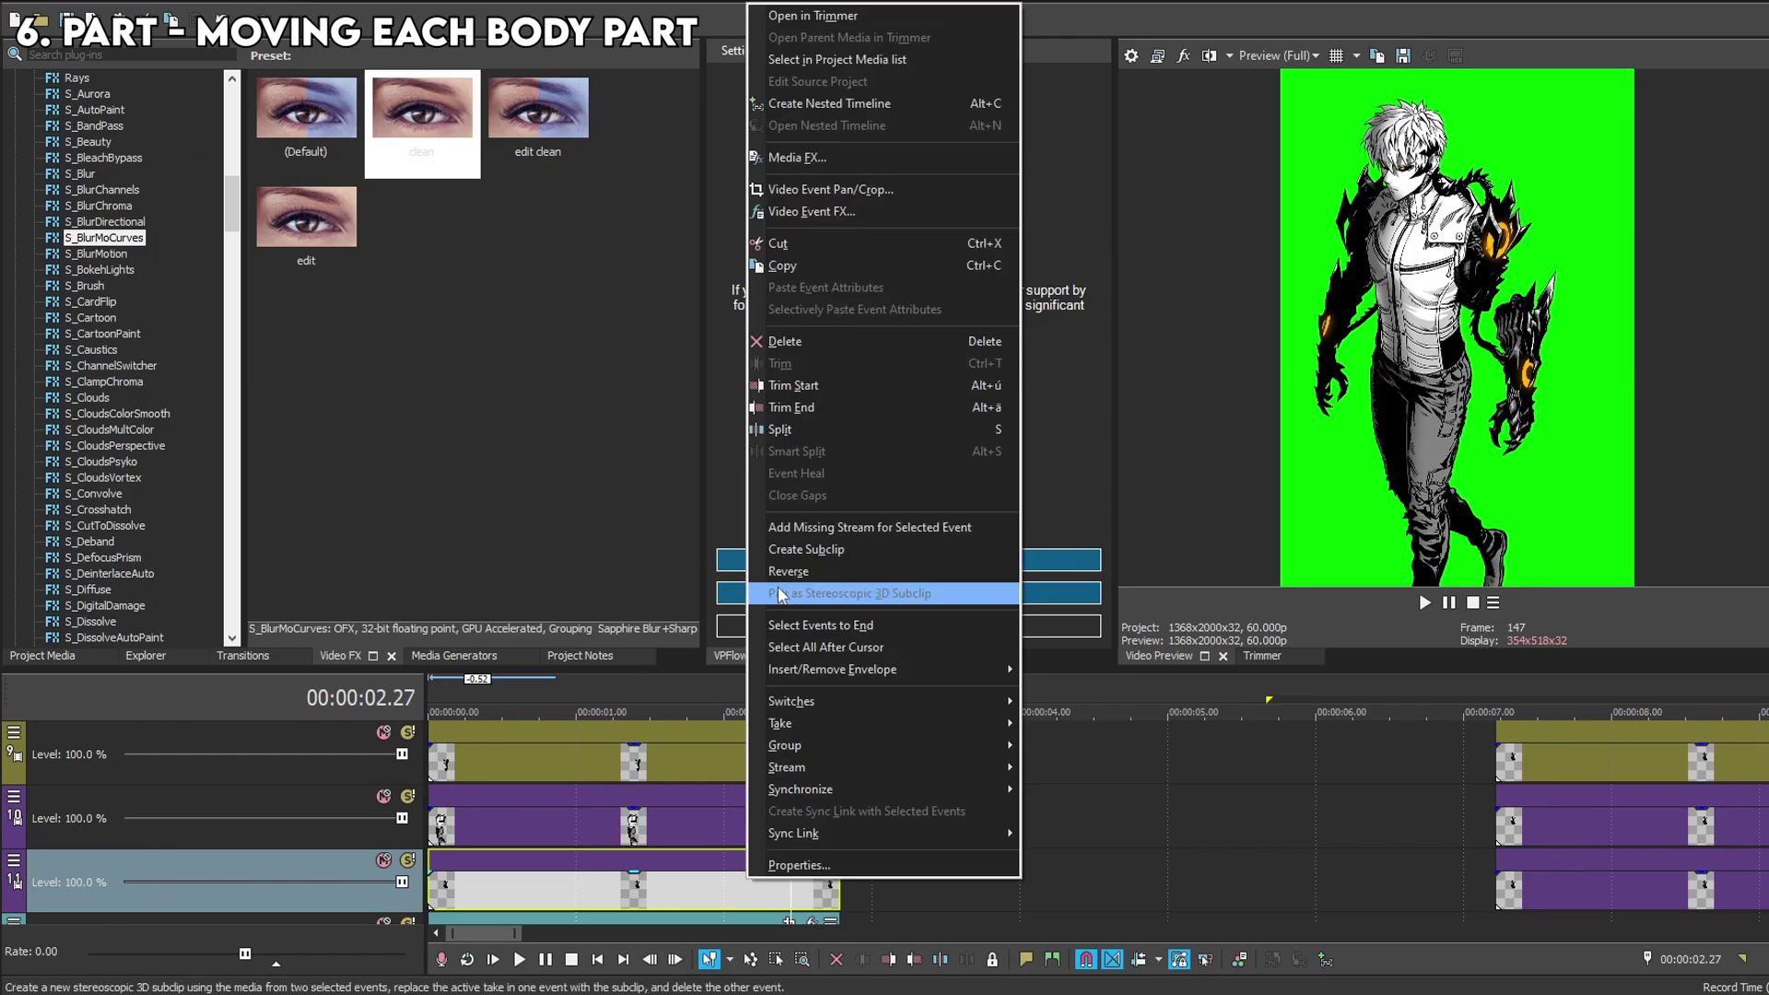
click(885, 592)
click(811, 861)
click(617, 424)
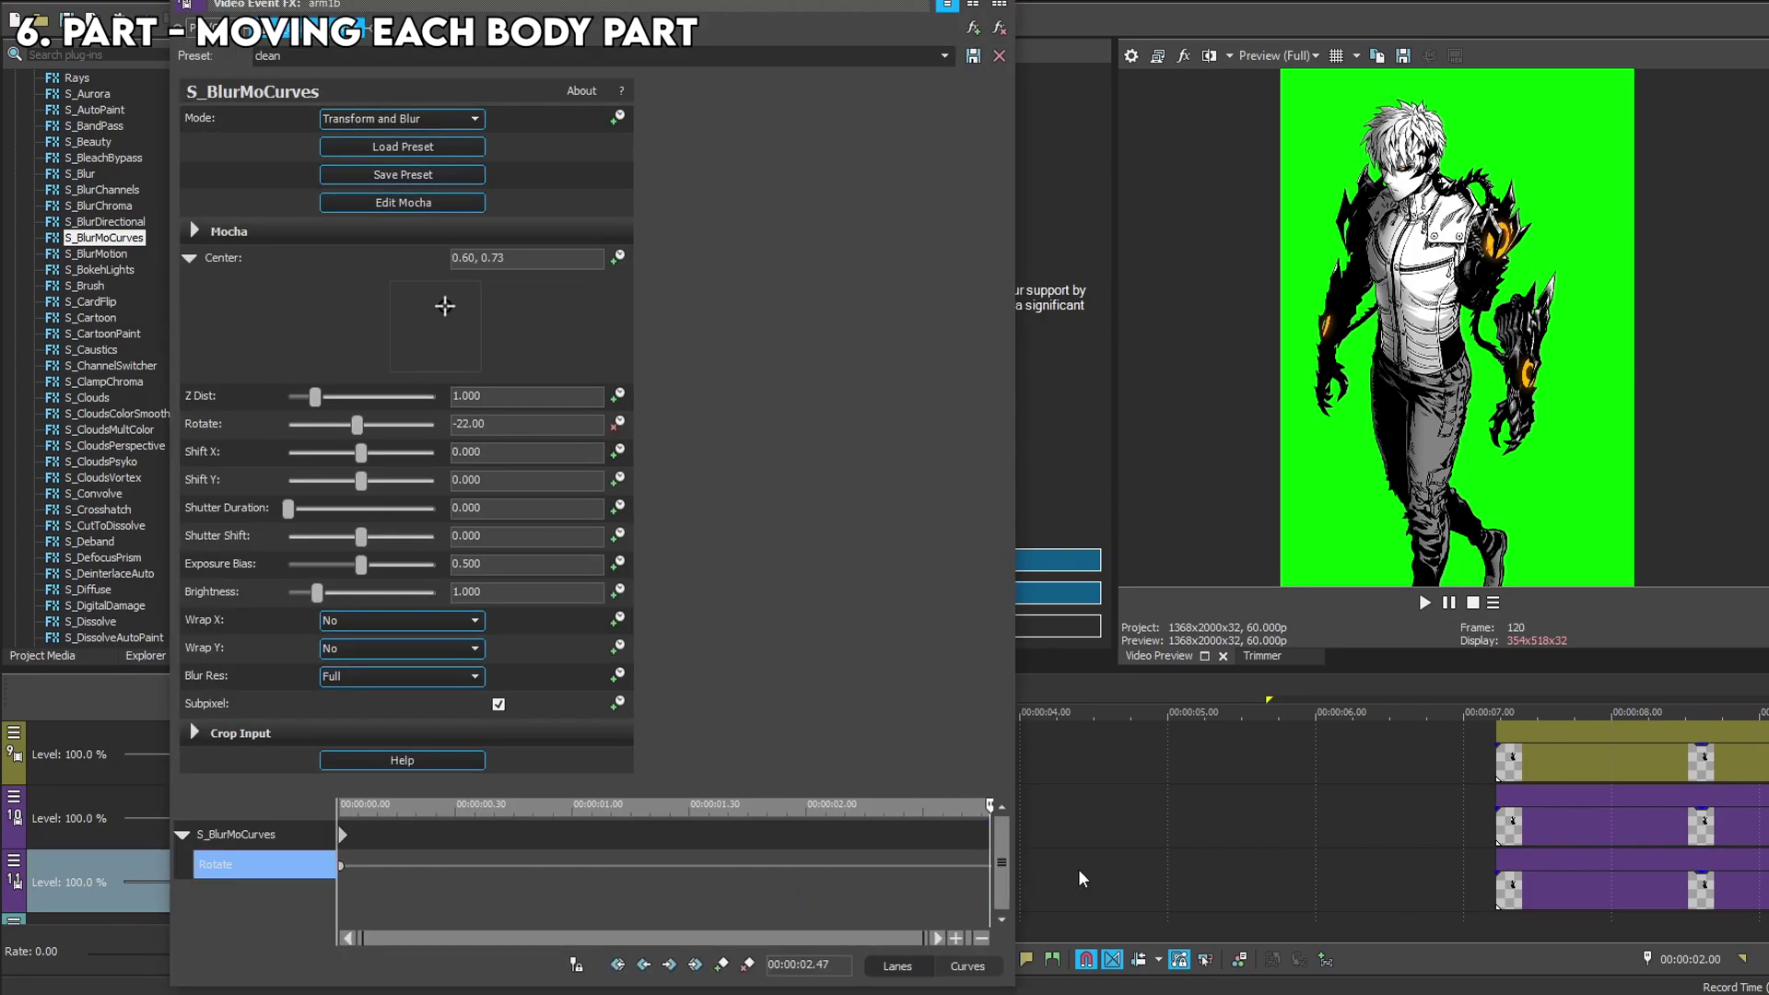
key(Return)
right_click(340, 865)
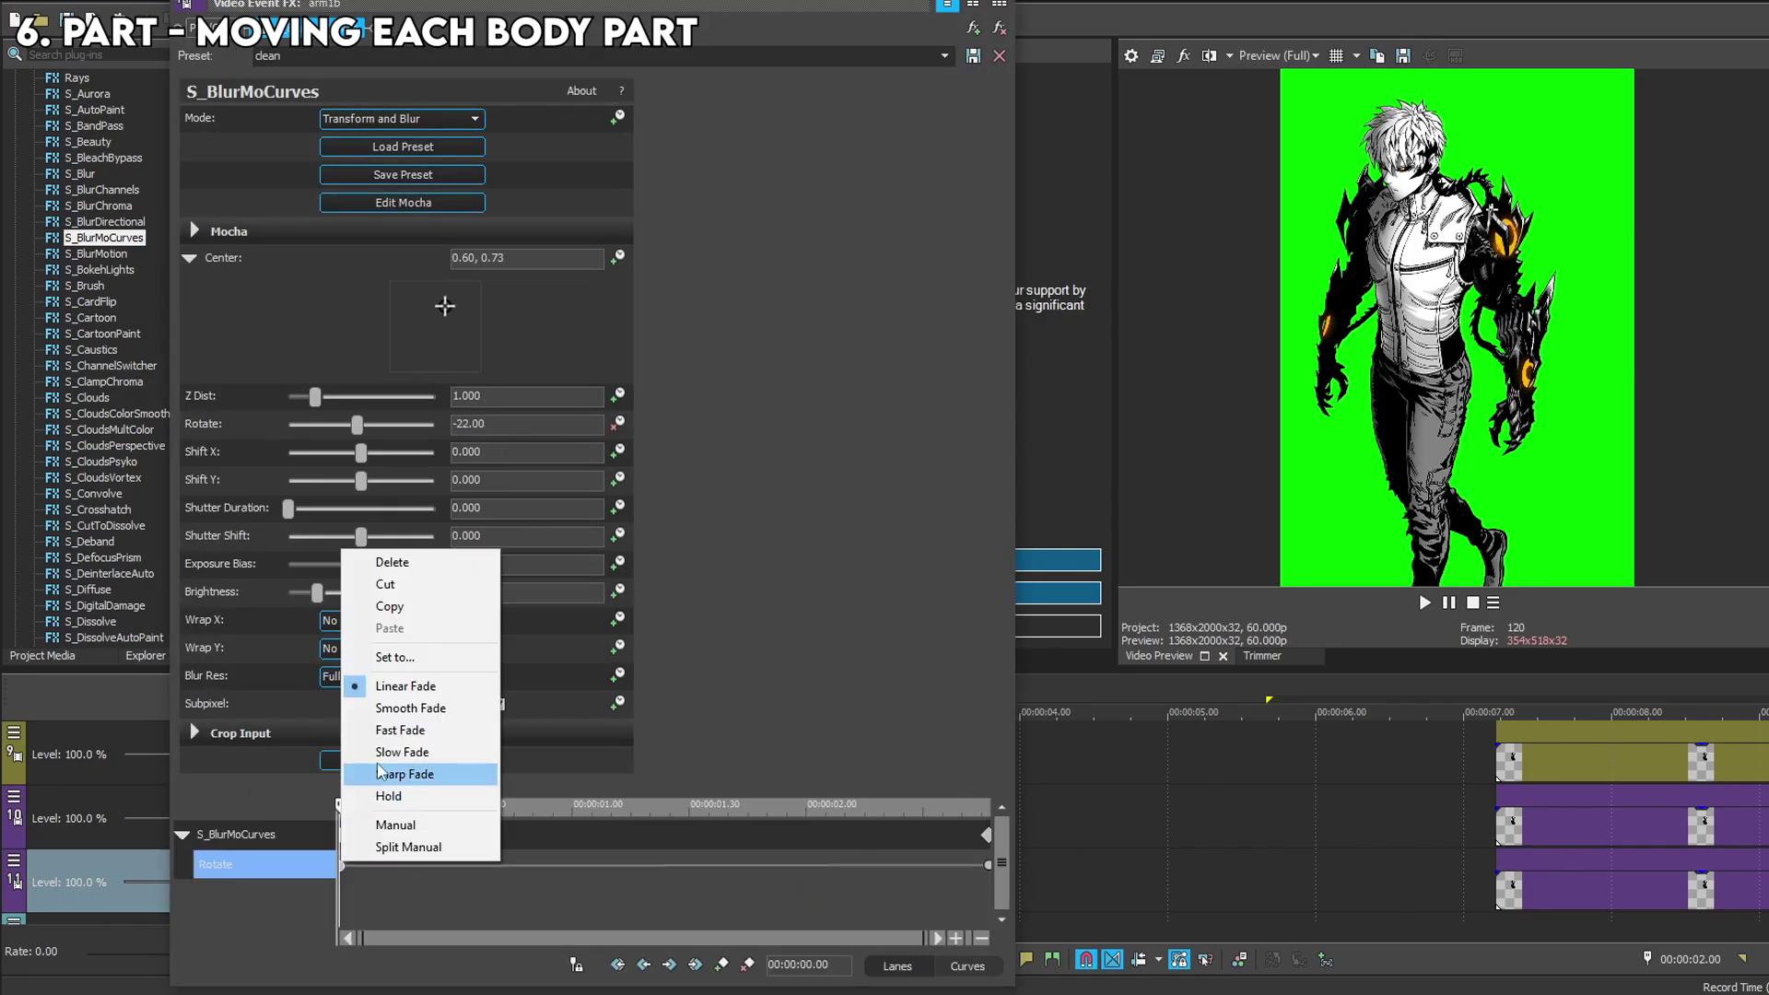
key(Escape)
Copy the arm1b clip and paste its event attributes onto the arm1a clip.
click(754, 883)
right_click(754, 883)
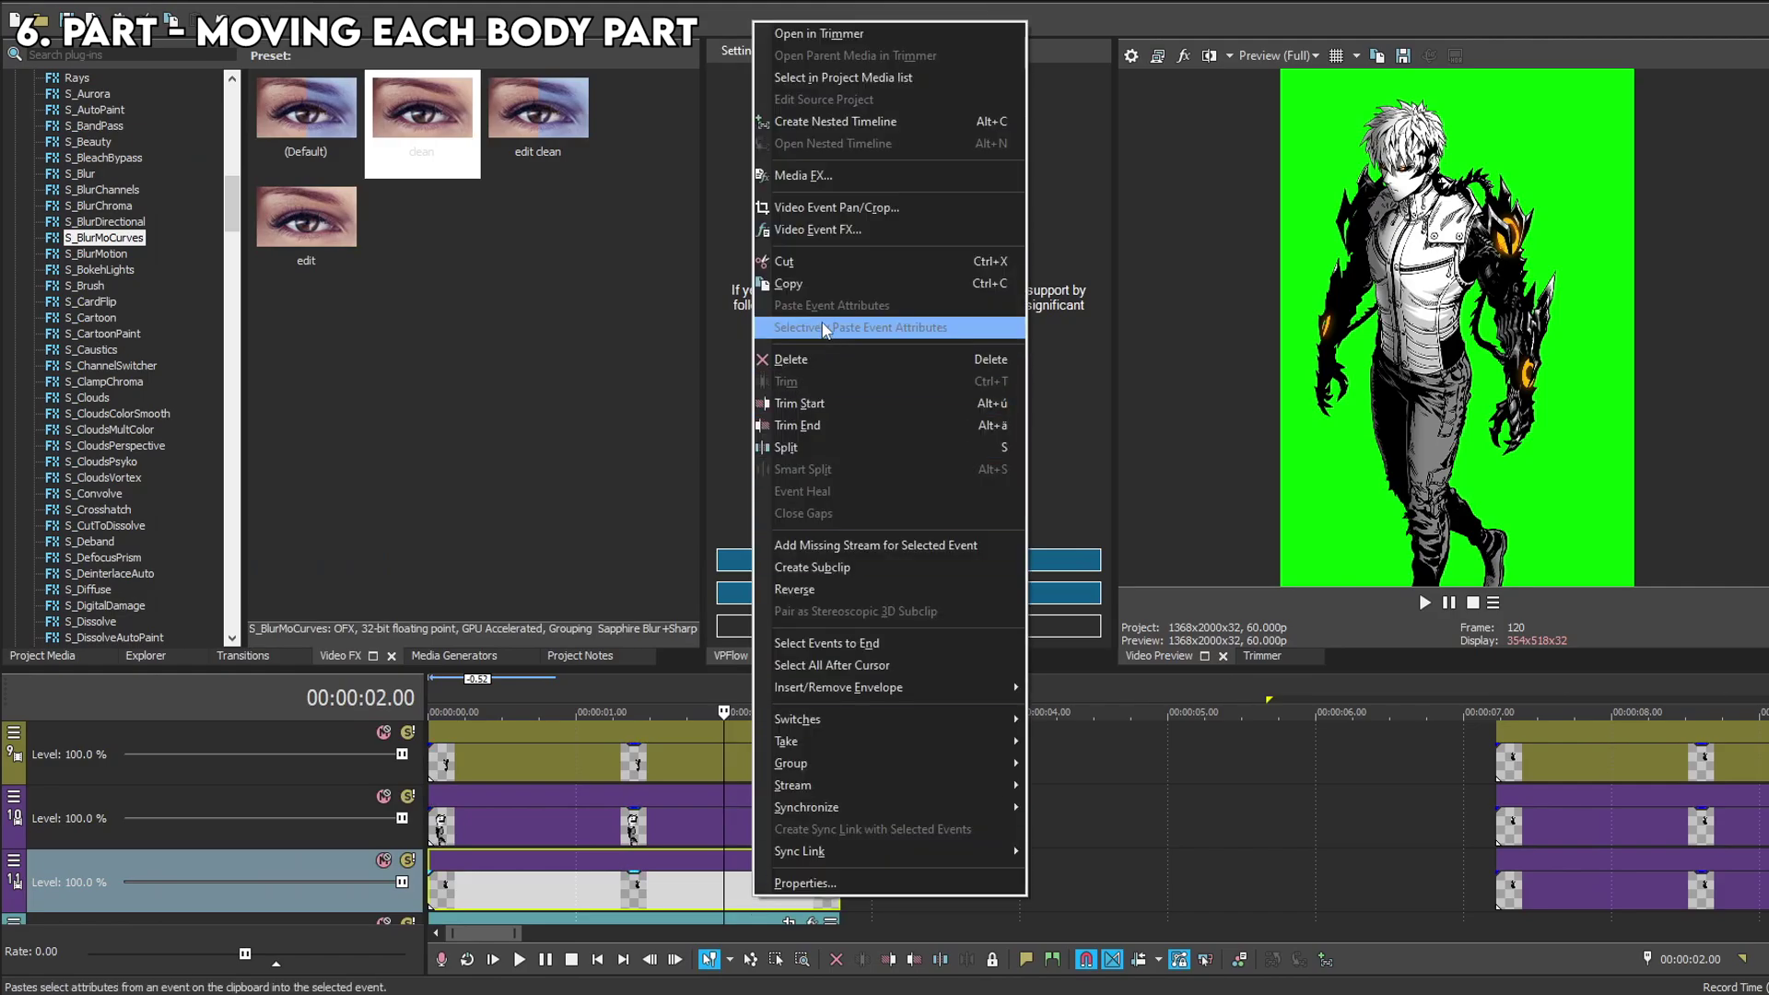
key(Escape)
right_click(734, 760)
click(807, 406)
Shift the arm1a clip aside, set the Center of its second S_BlurMoCurves effect to 0.66, 0.54, and return the clip to the timeline start.
drag(789, 776, 971, 776)
click(953, 780)
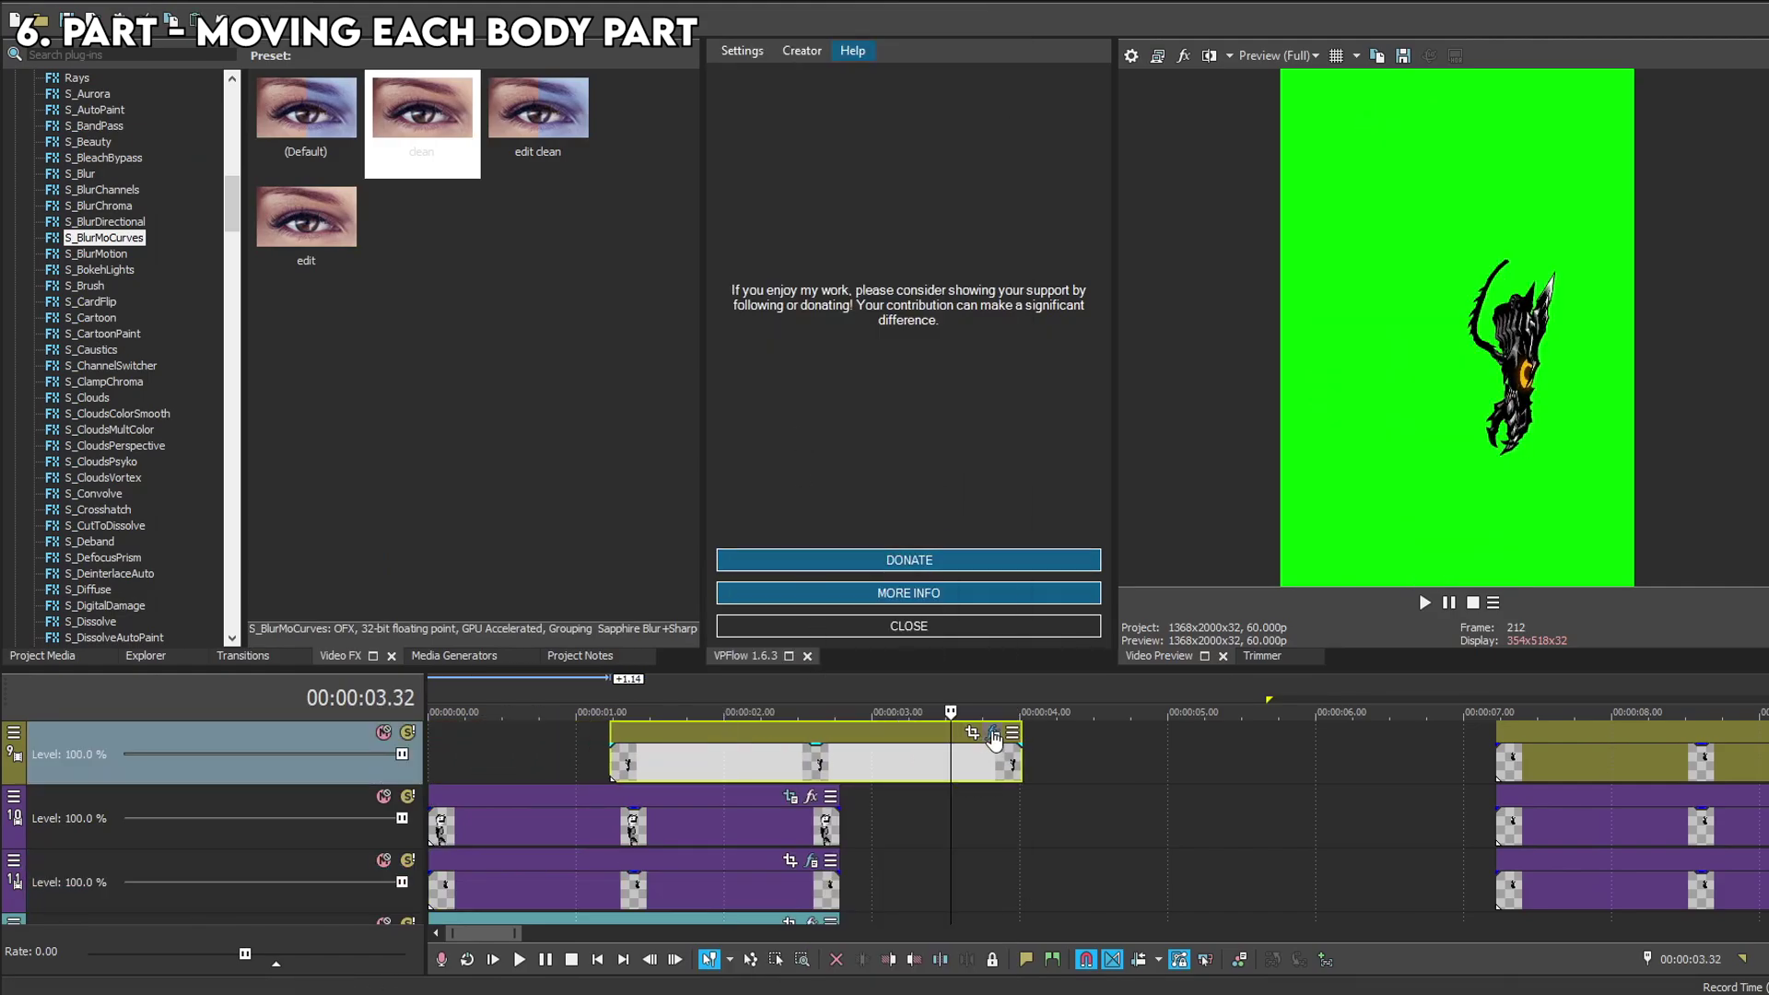
click(994, 737)
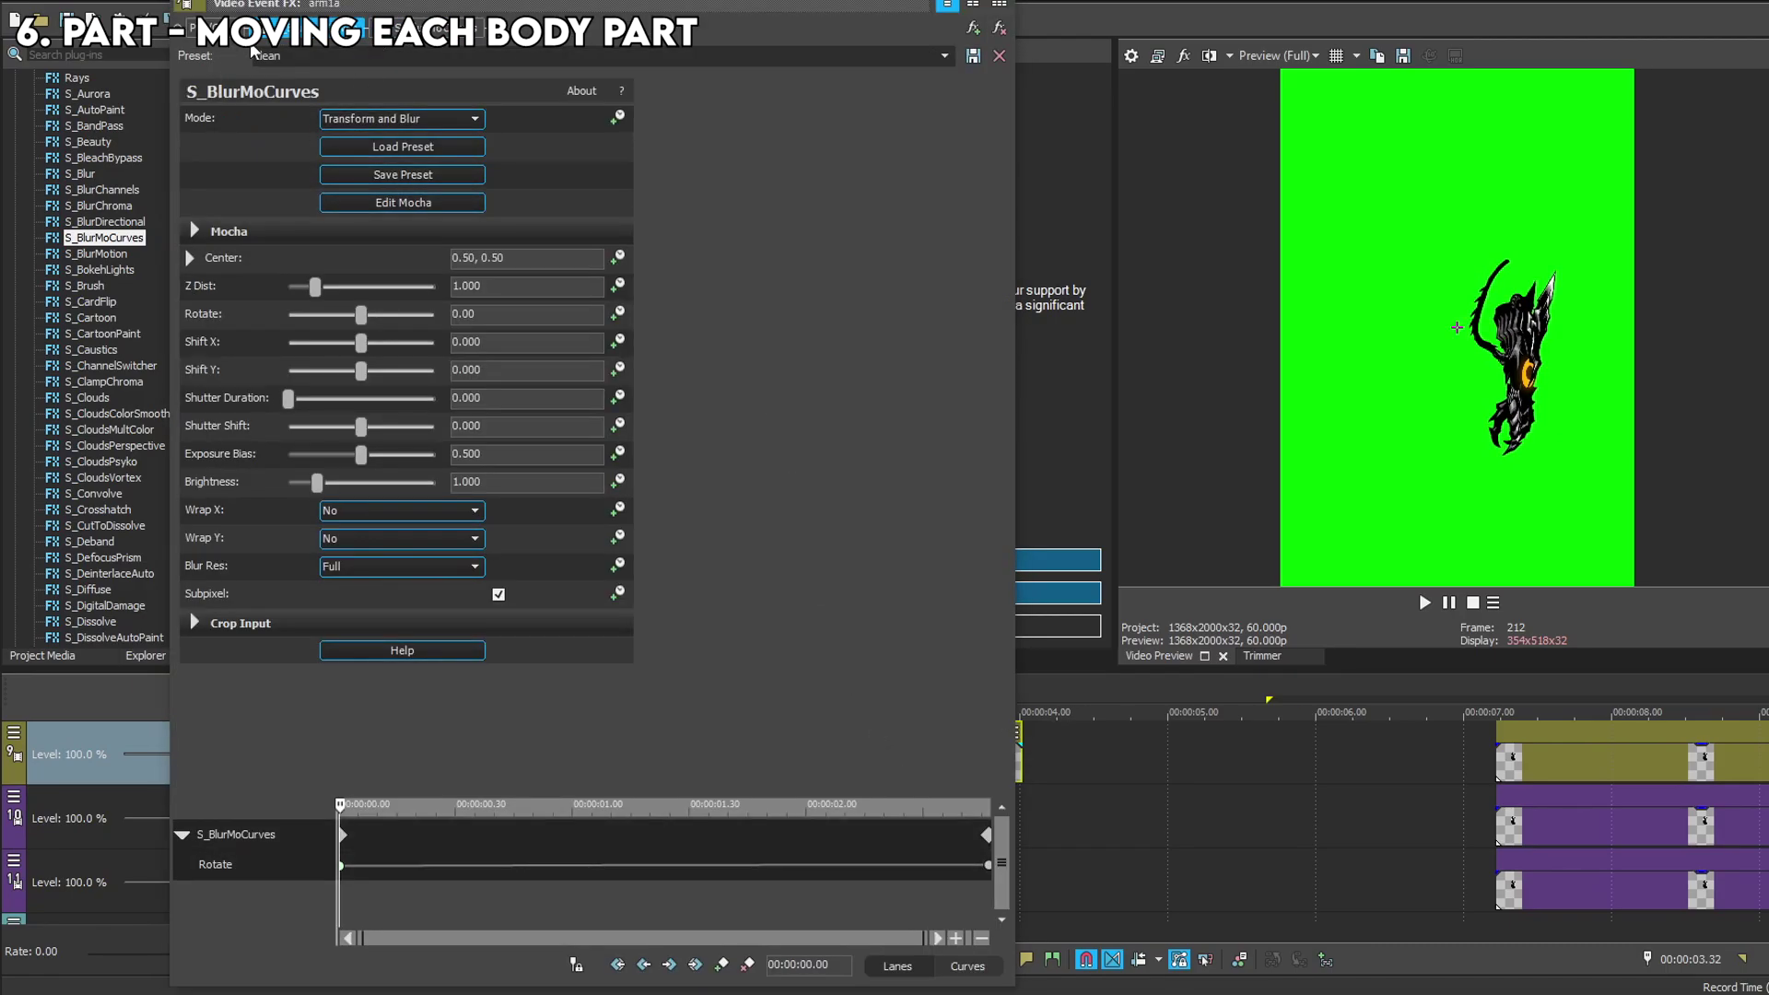
click(190, 258)
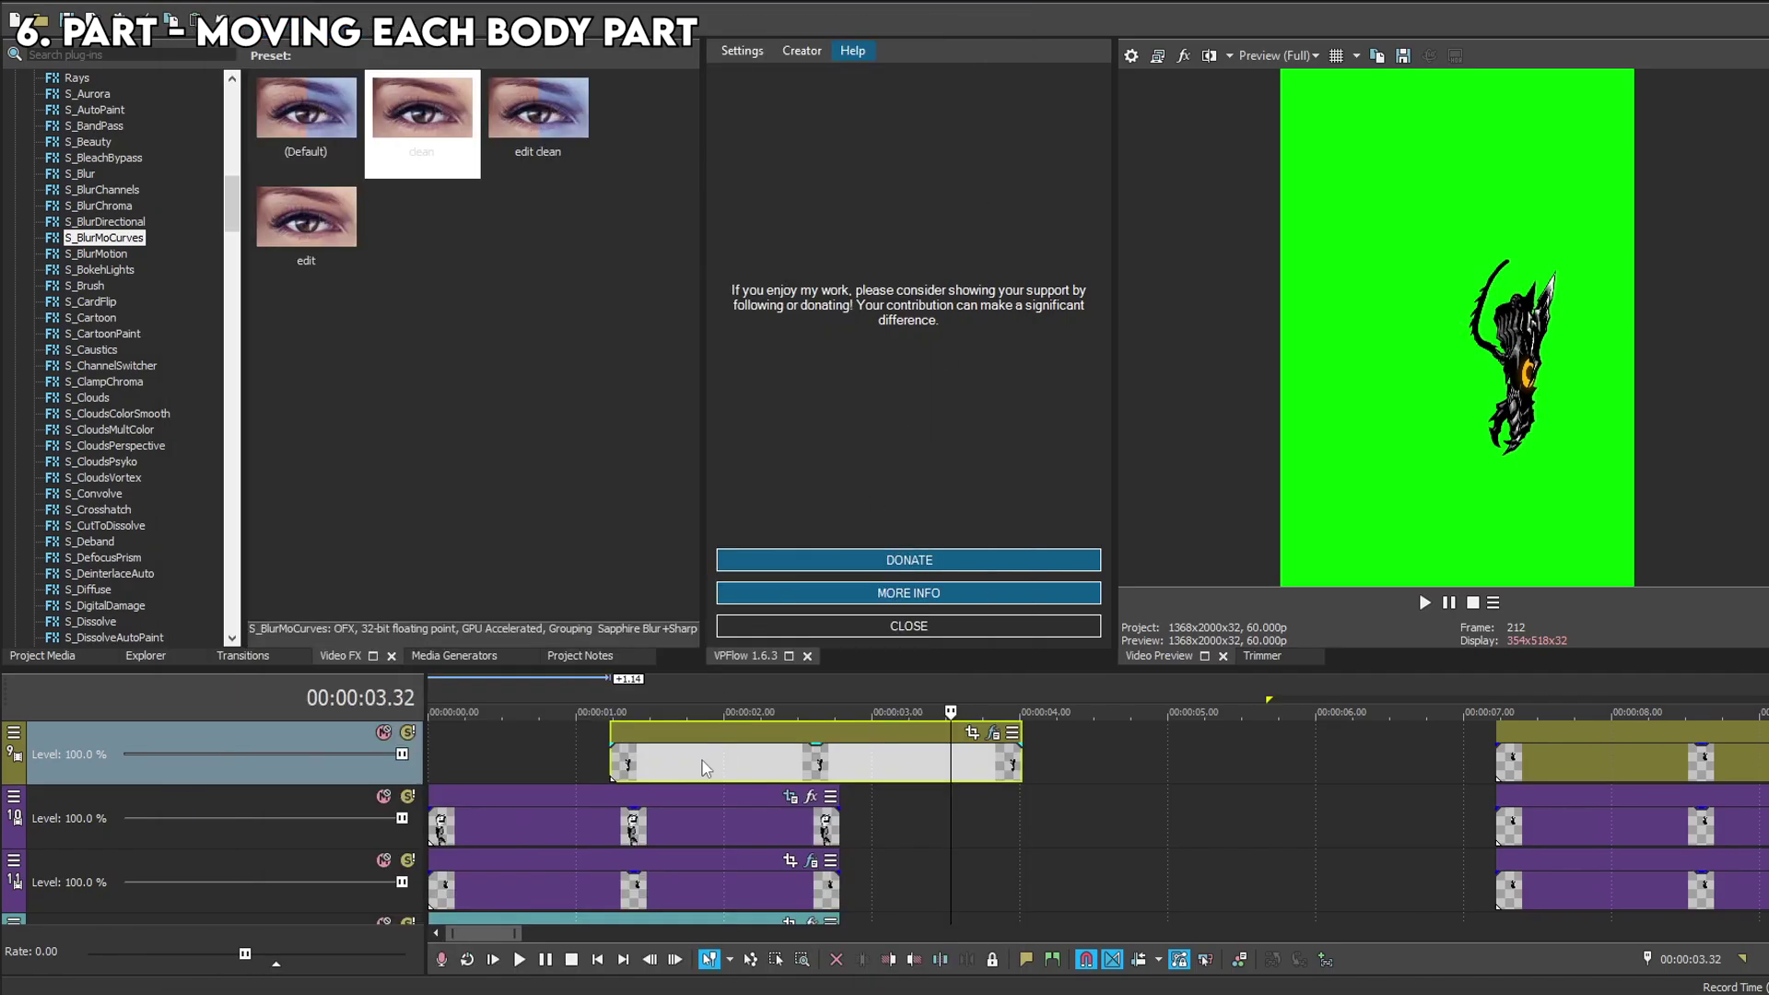
drag(996, 737, 811, 738)
Set the arm1a clip's second Rotate value to -36.00, animate it to the clip's end, and open the first keyframe's fade options.
click(810, 734)
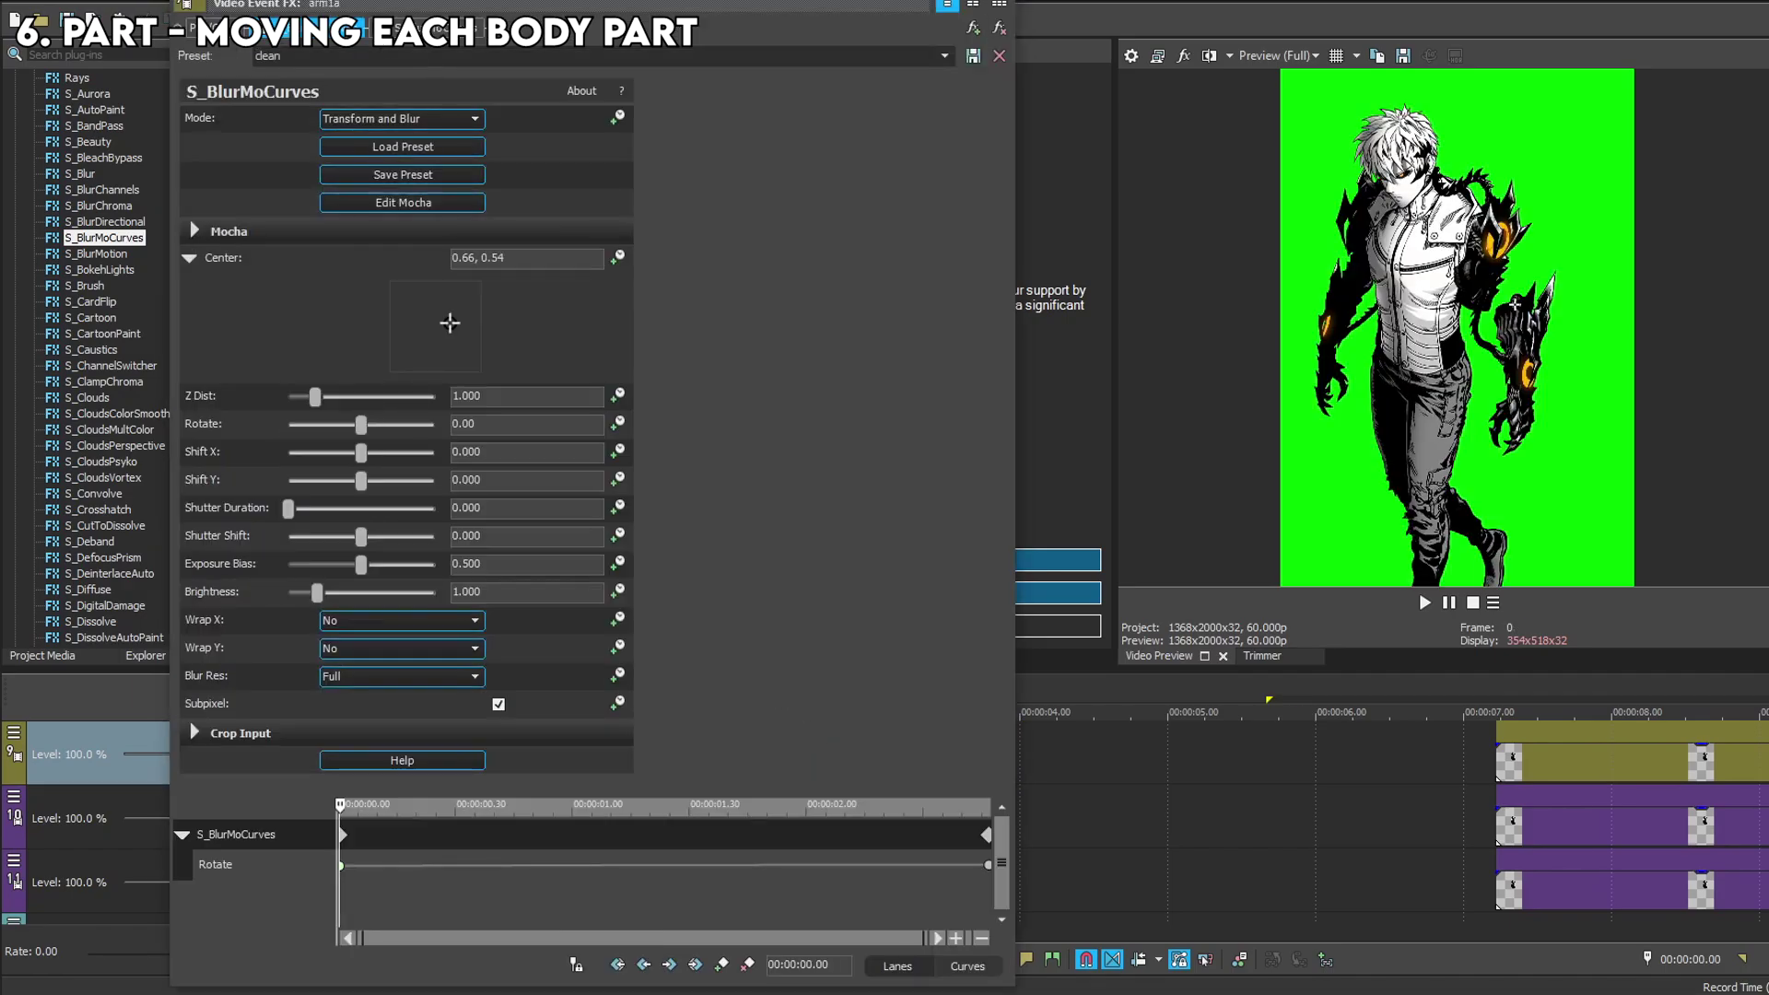
drag(374, 427, 354, 423)
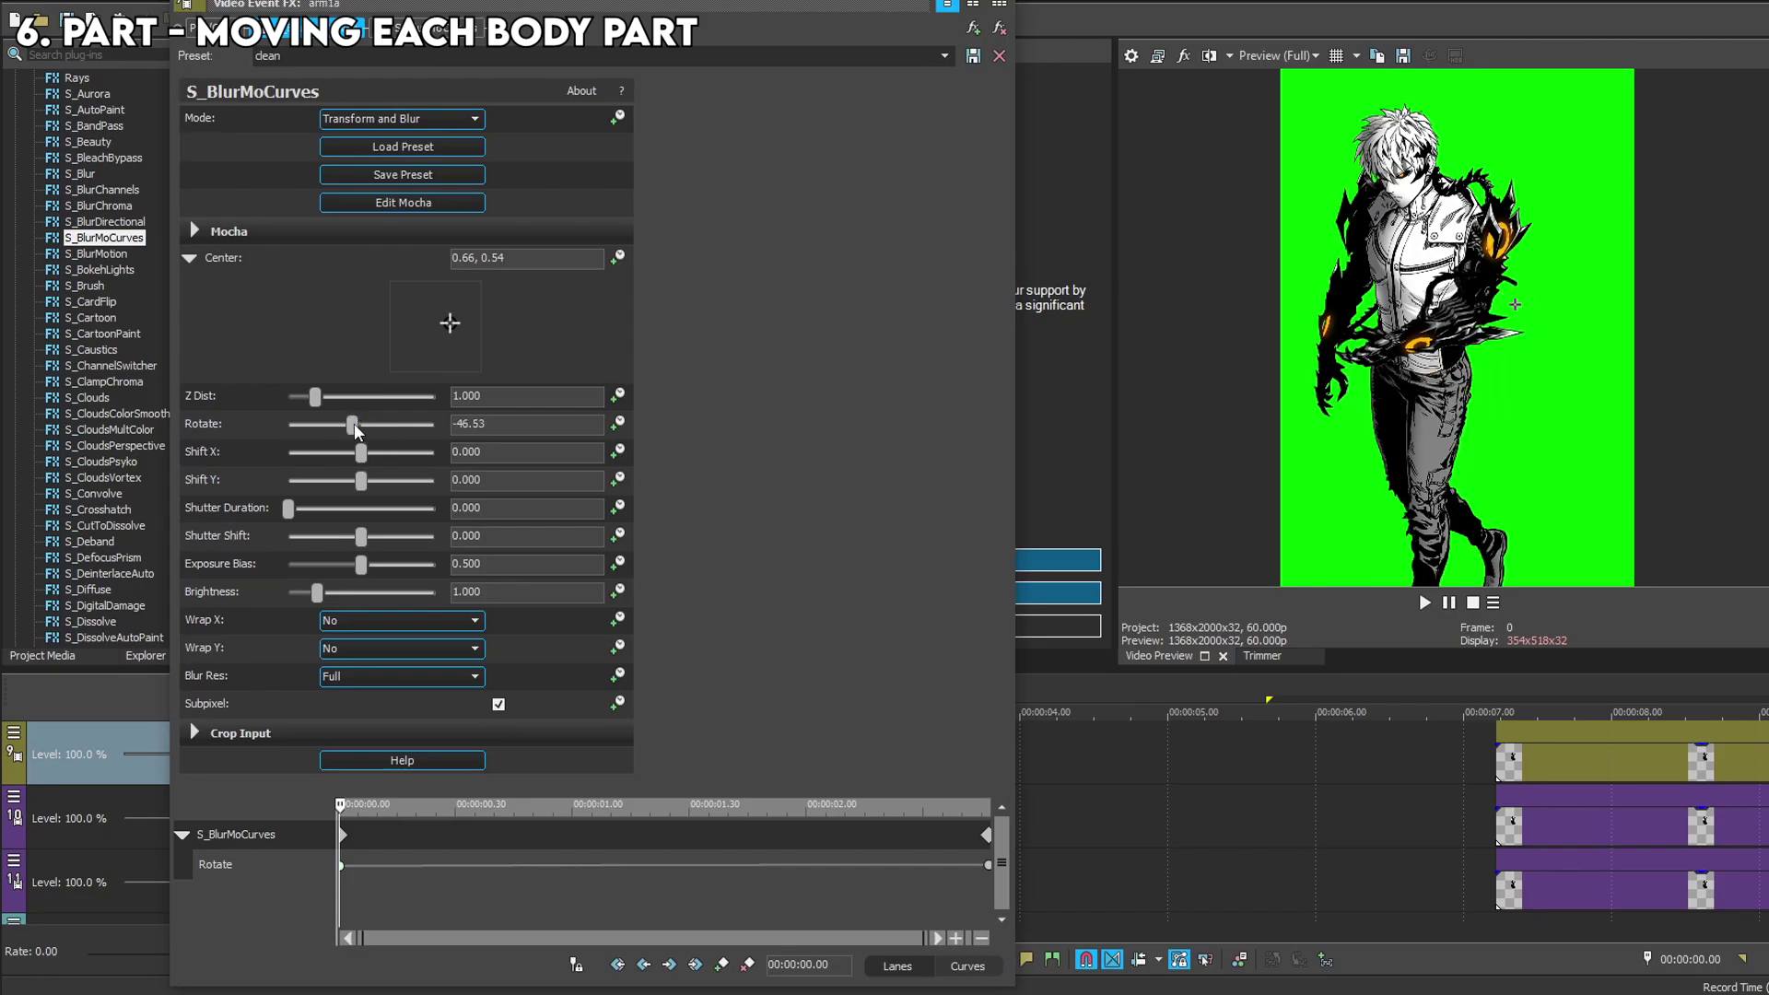
text(-36)
key(Return)
click(618, 423)
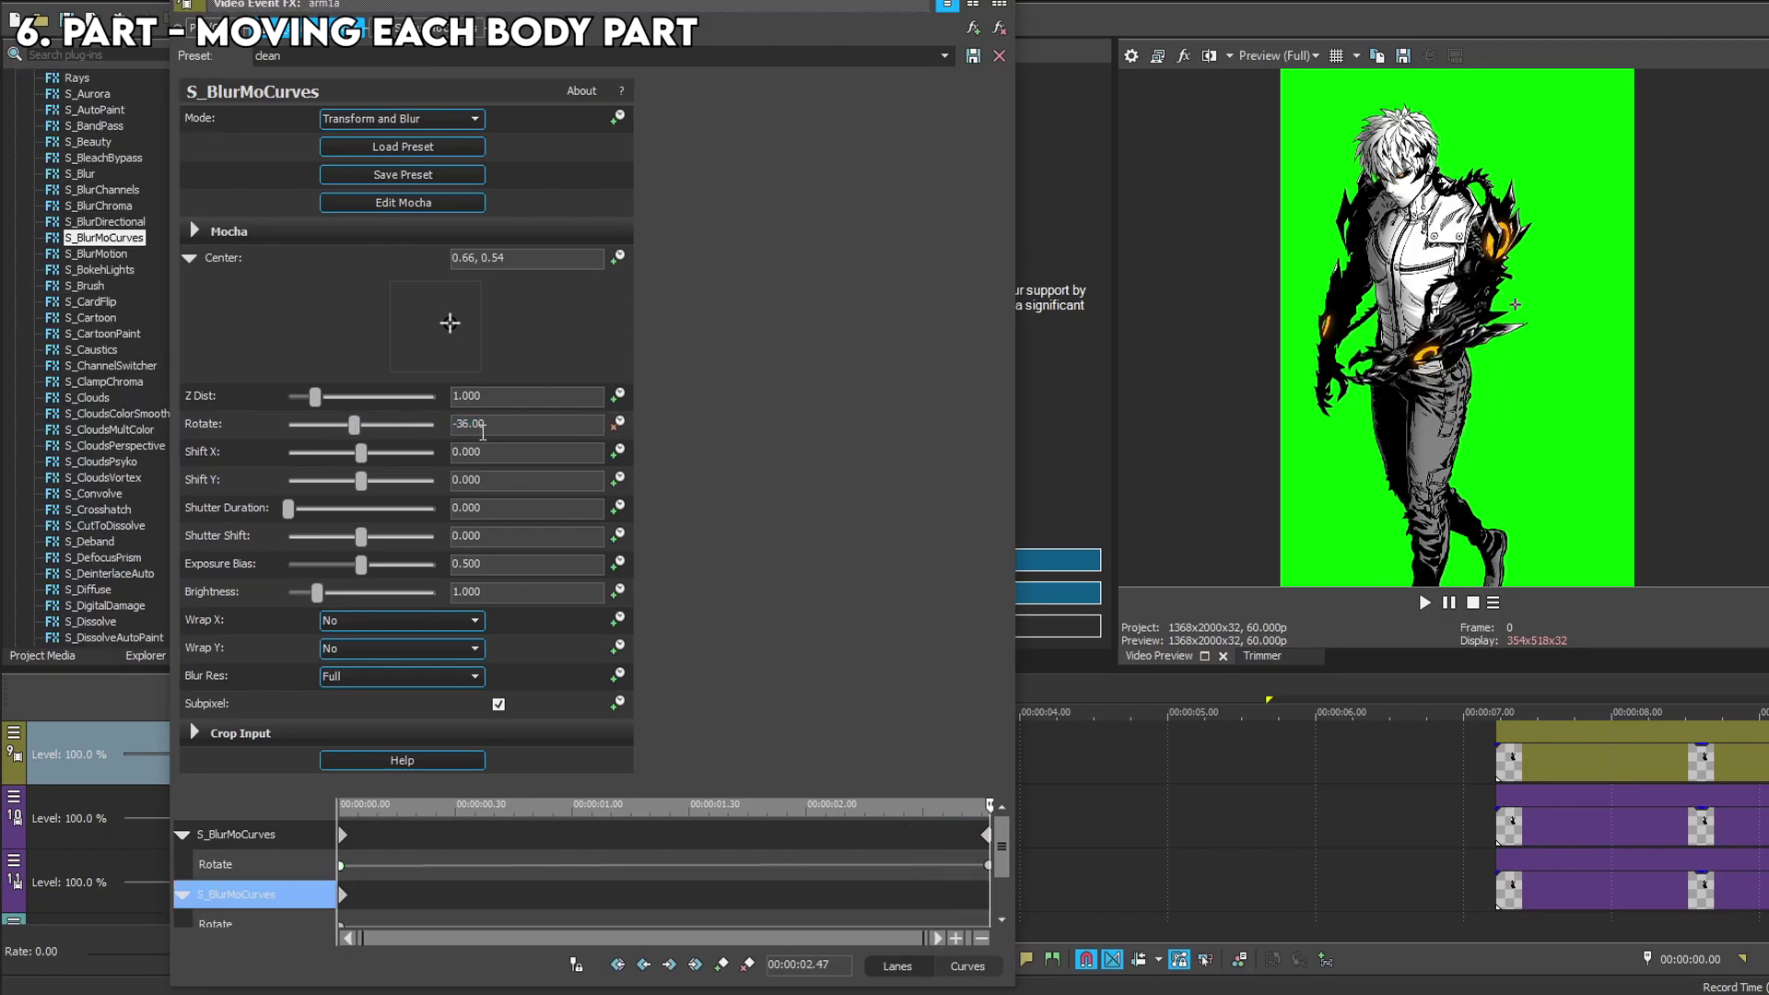
right_click(343, 926)
key(Escape)
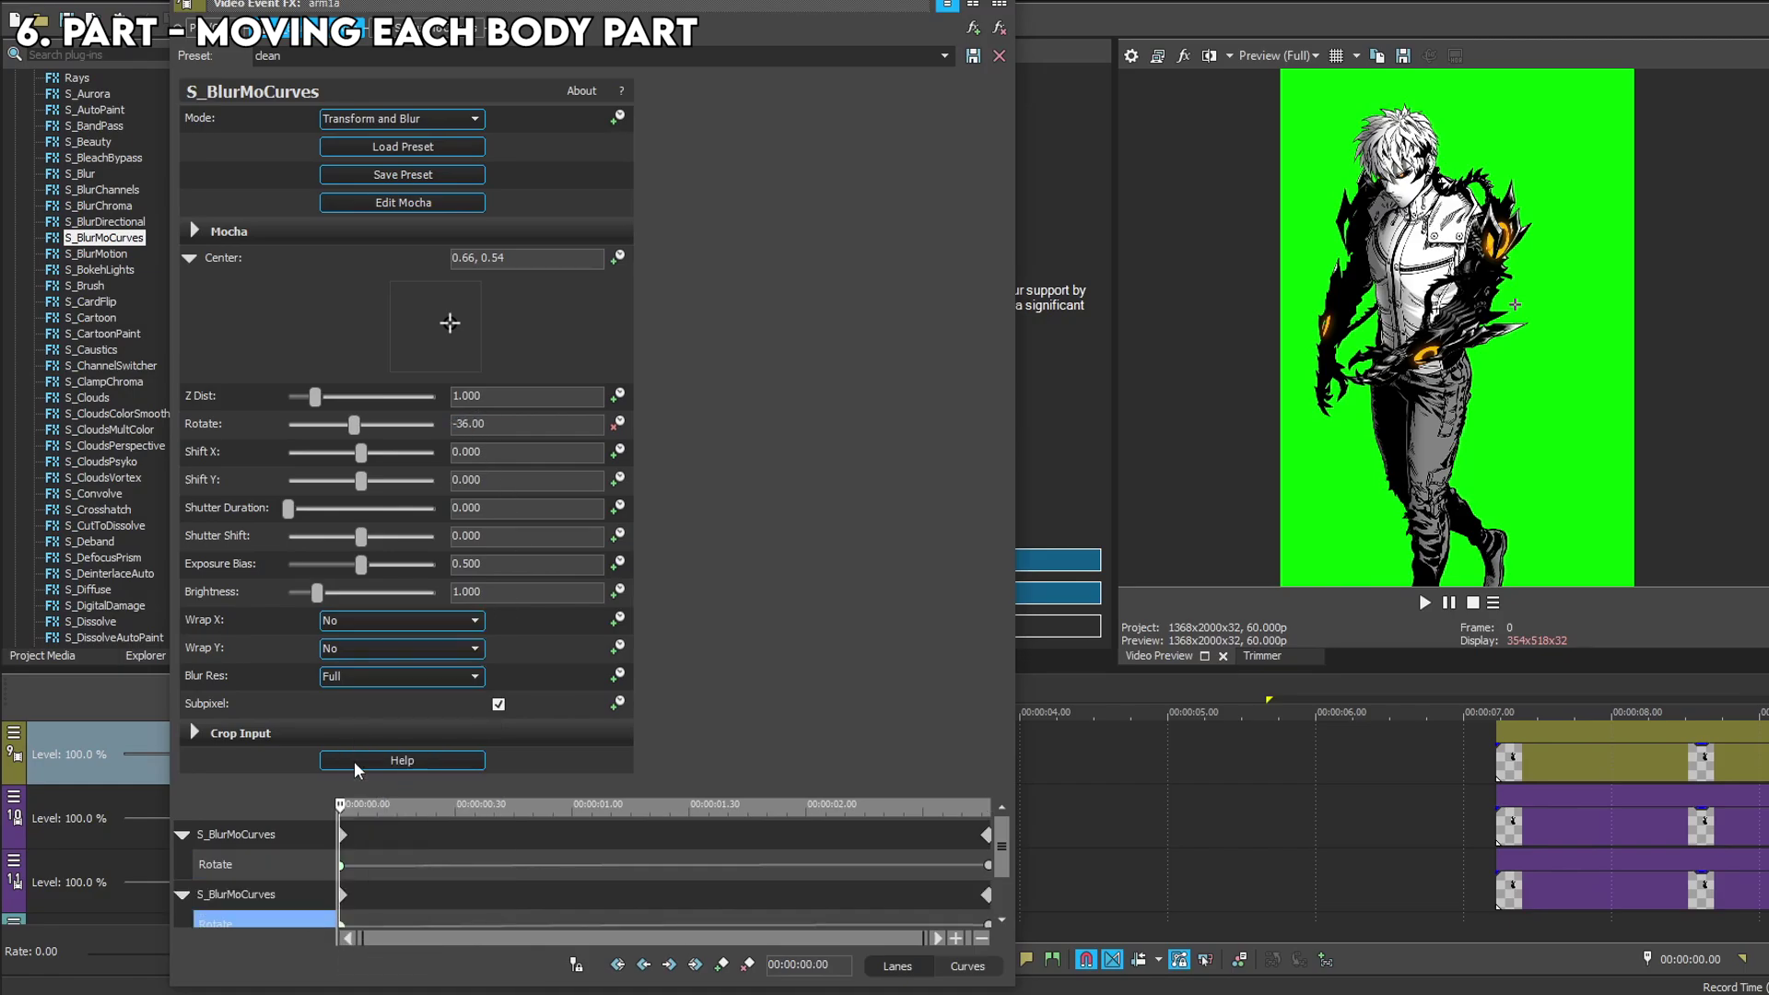
key(alt+F4)
Apply the S_BlurMoCurves clean preset to the Image5 clip on track 14 and set its Center to 0.29, 0.75.
scroll(688, 827, down, 4)
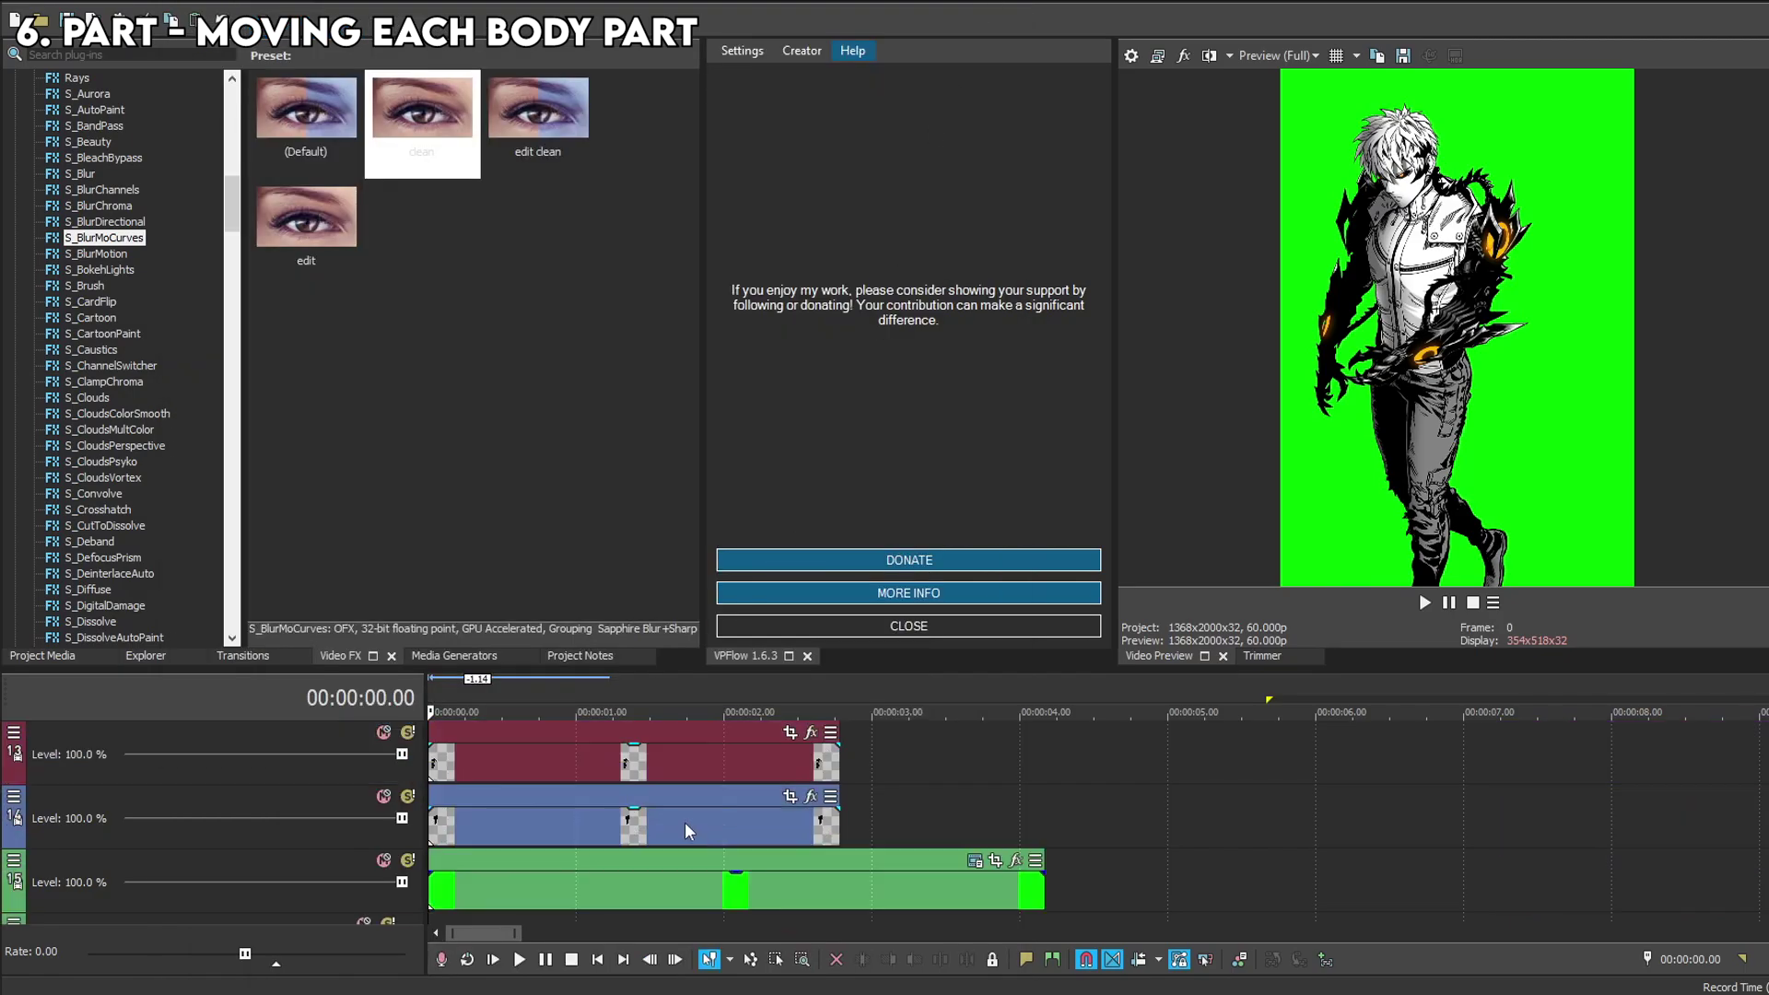
drag(684, 822, 743, 825)
click(898, 827)
drag(422, 120, 829, 826)
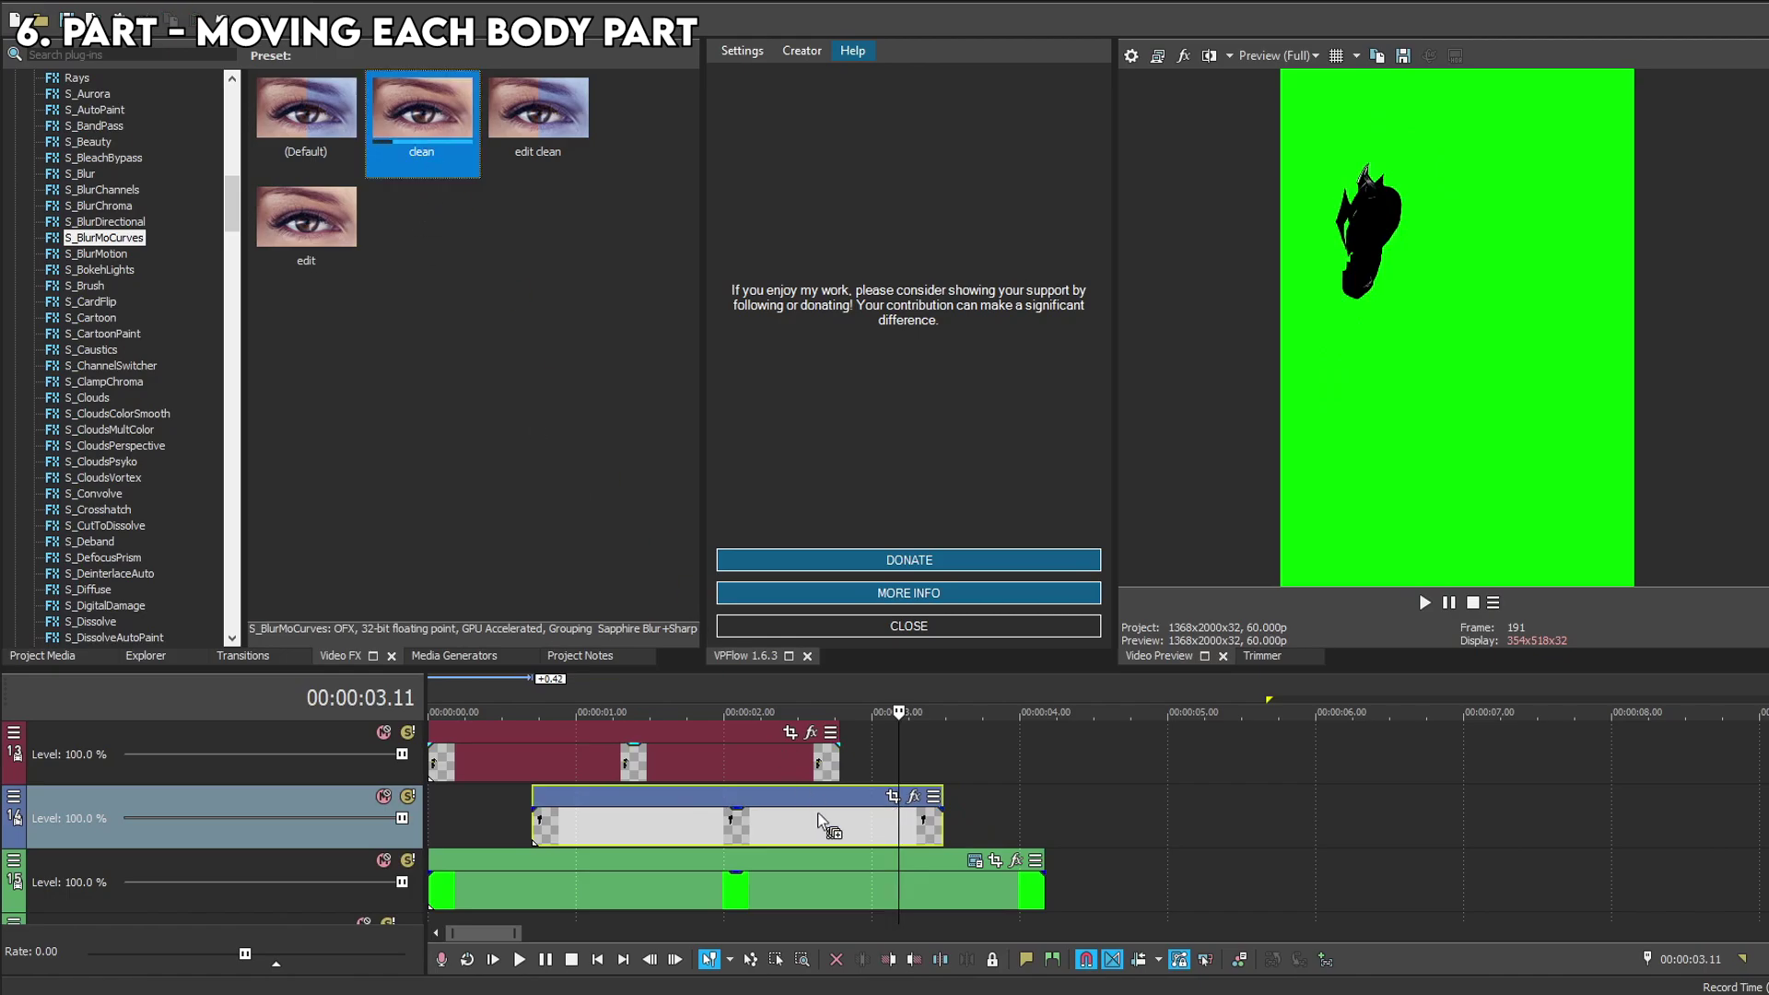
click(190, 258)
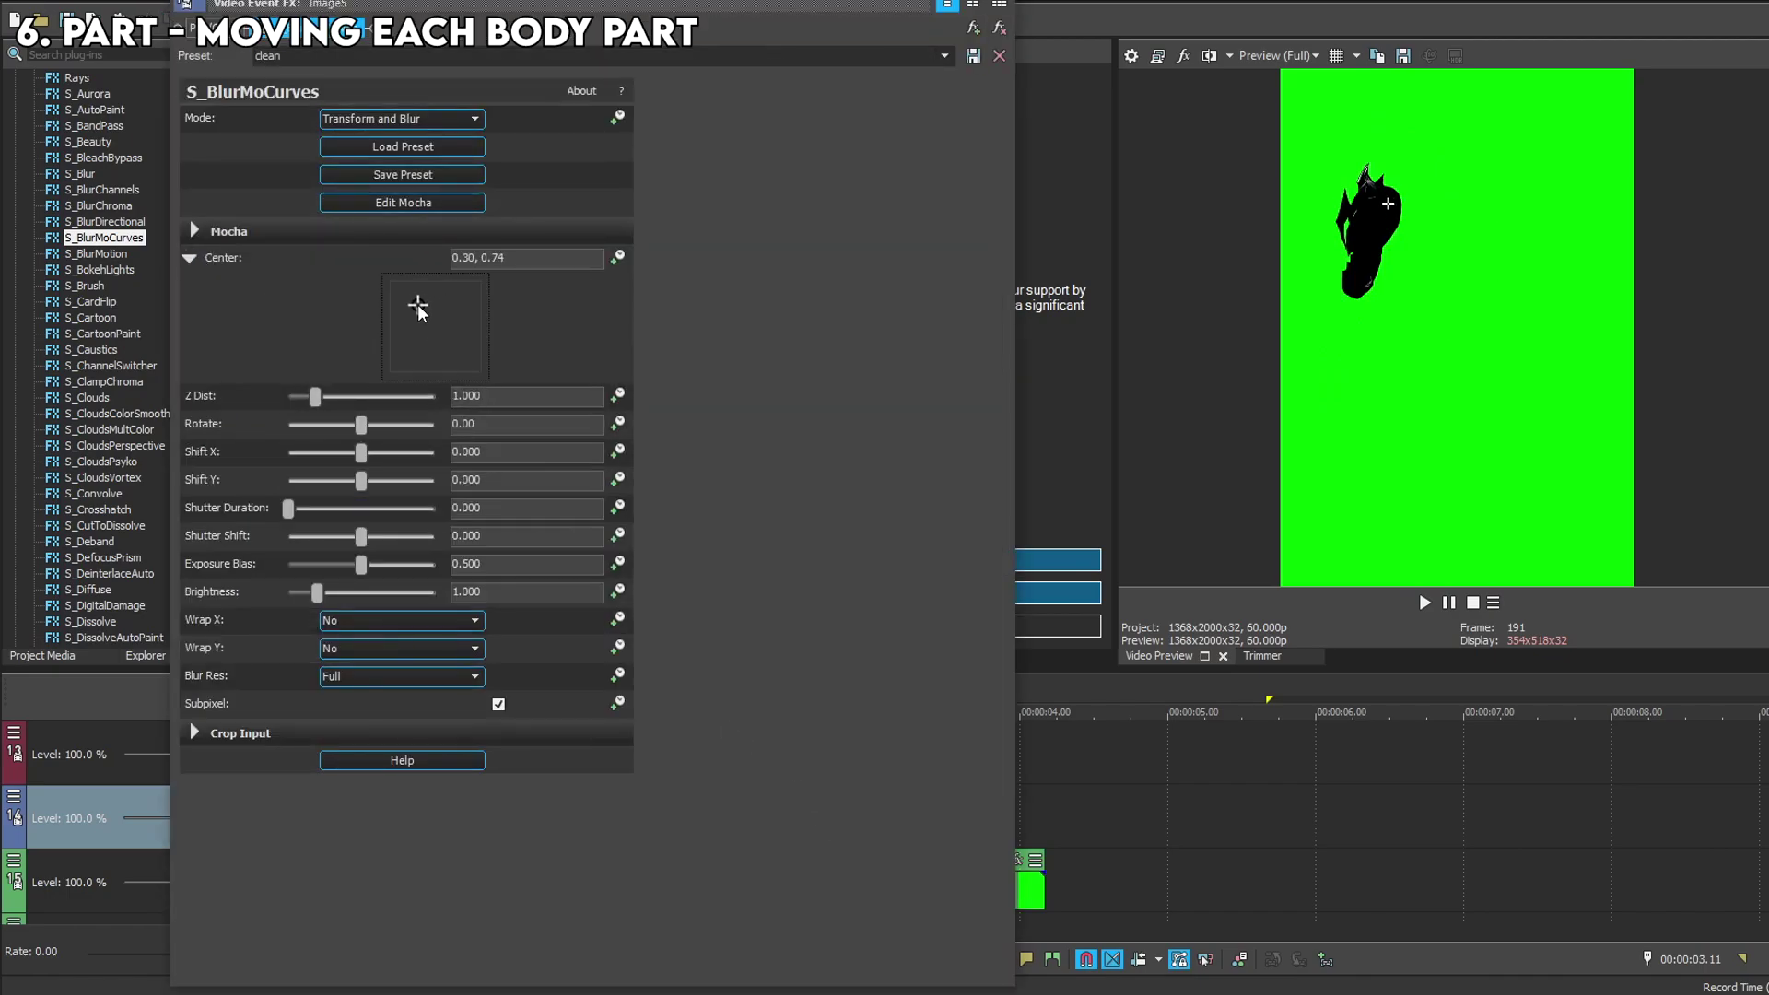
Set the Image5 clip's Rotate to -20.00 and animate it between the clip's start and end.
drag(361, 430, 357, 429)
key(Return)
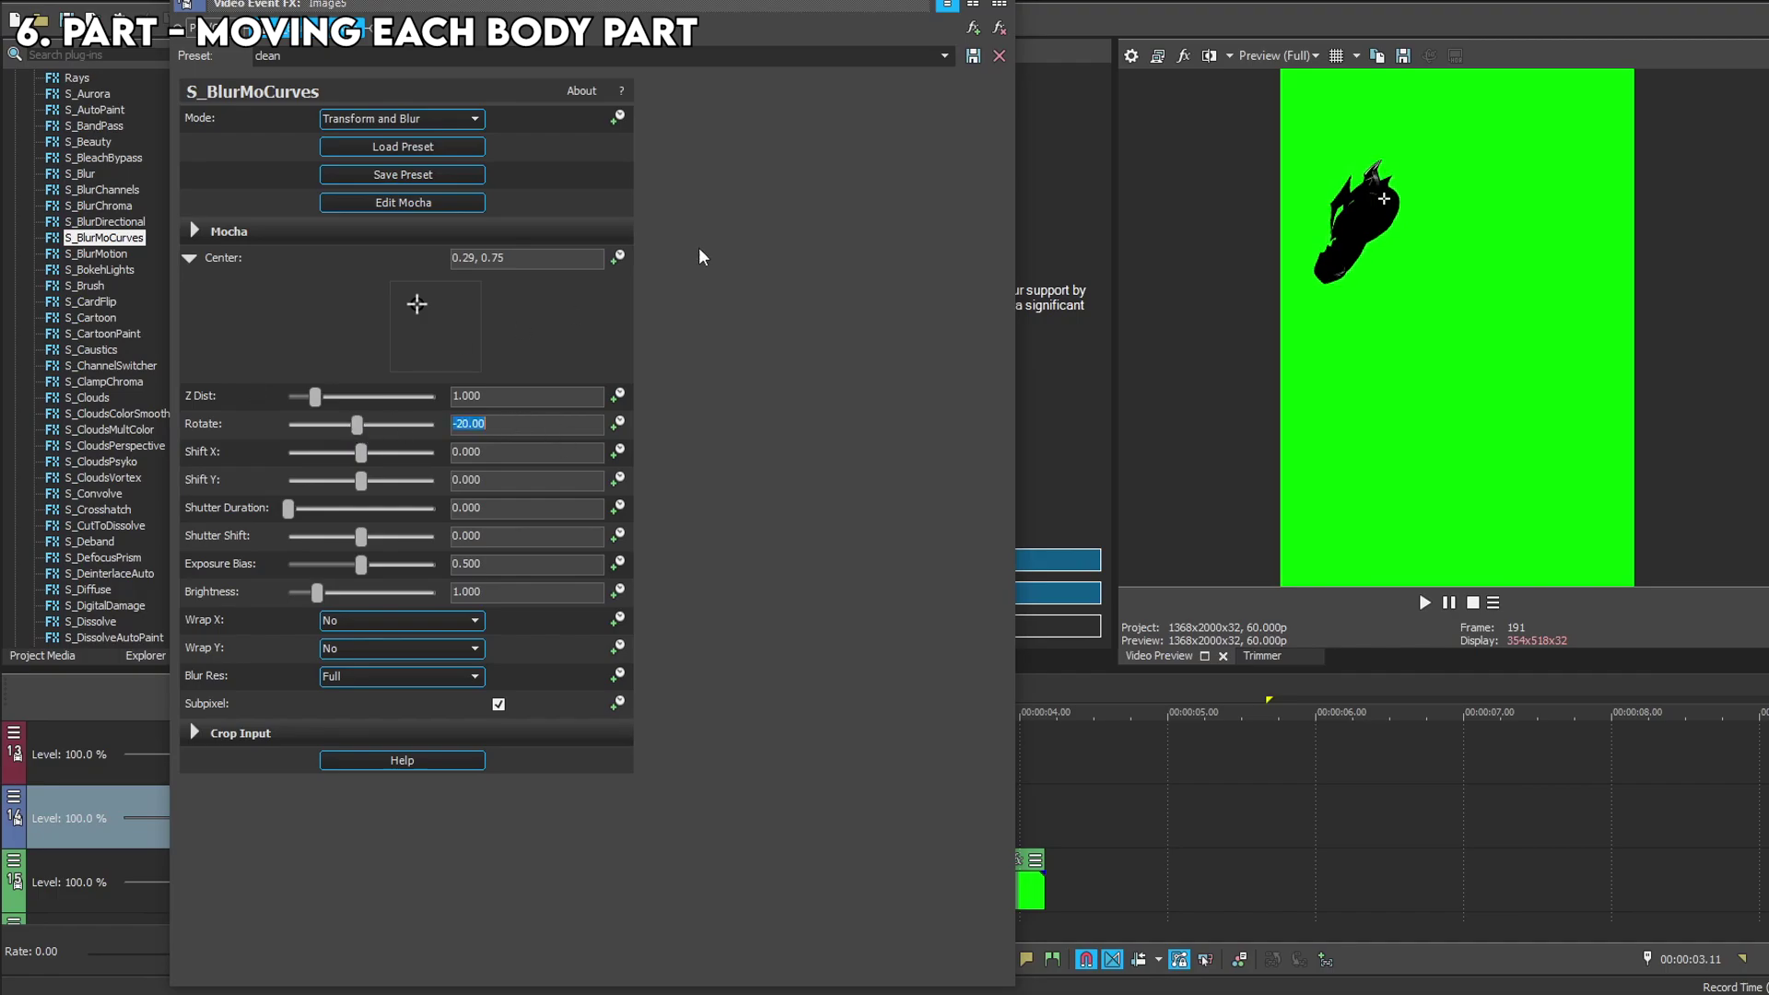
click(986, 31)
right_click(817, 829)
click(1077, 944)
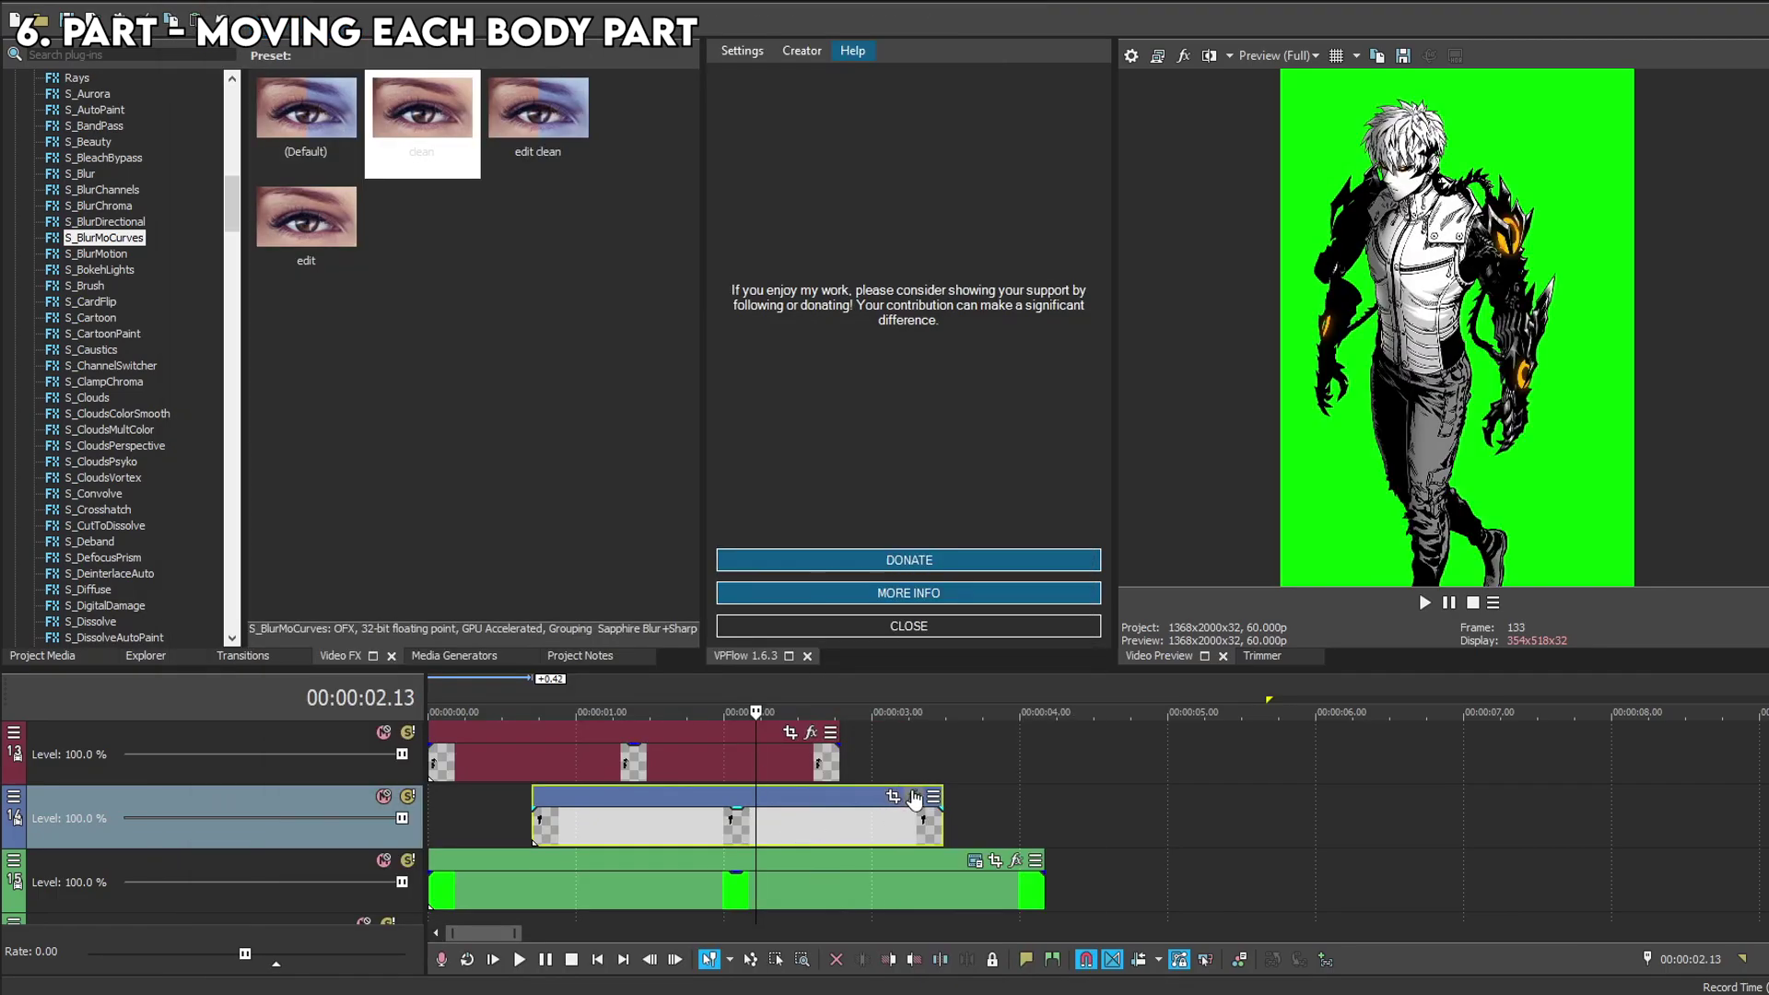
click(262, 864)
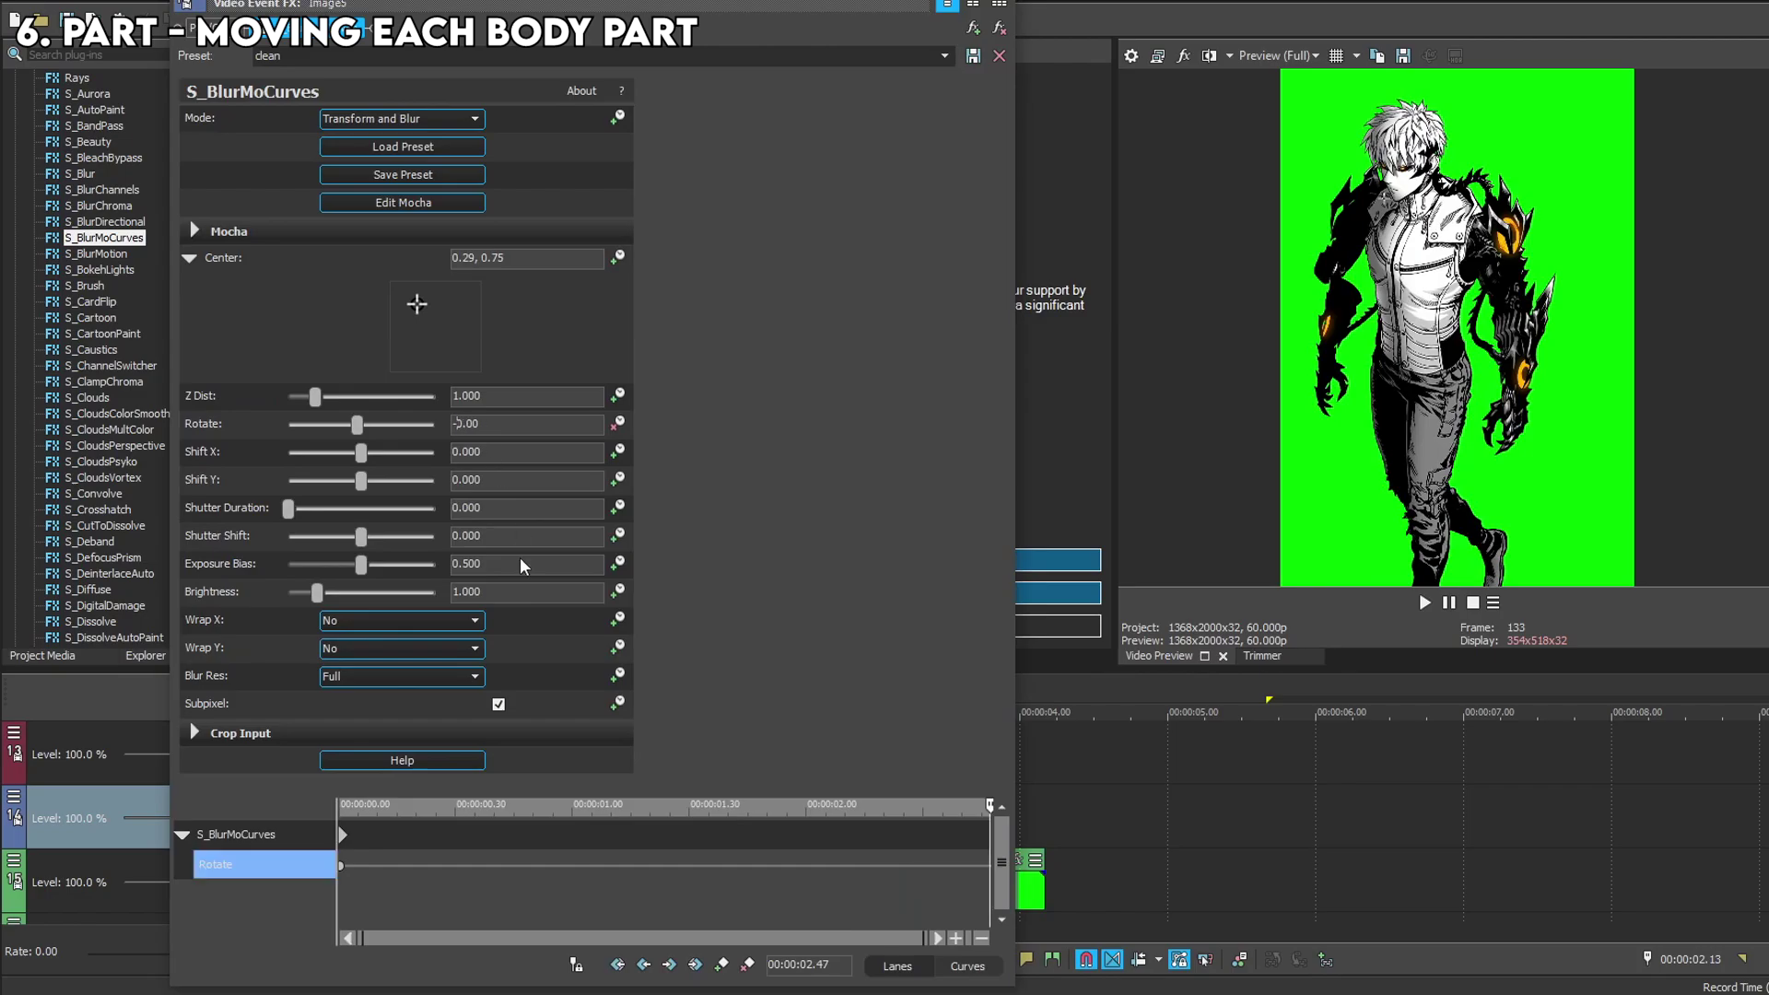
click(999, 26)
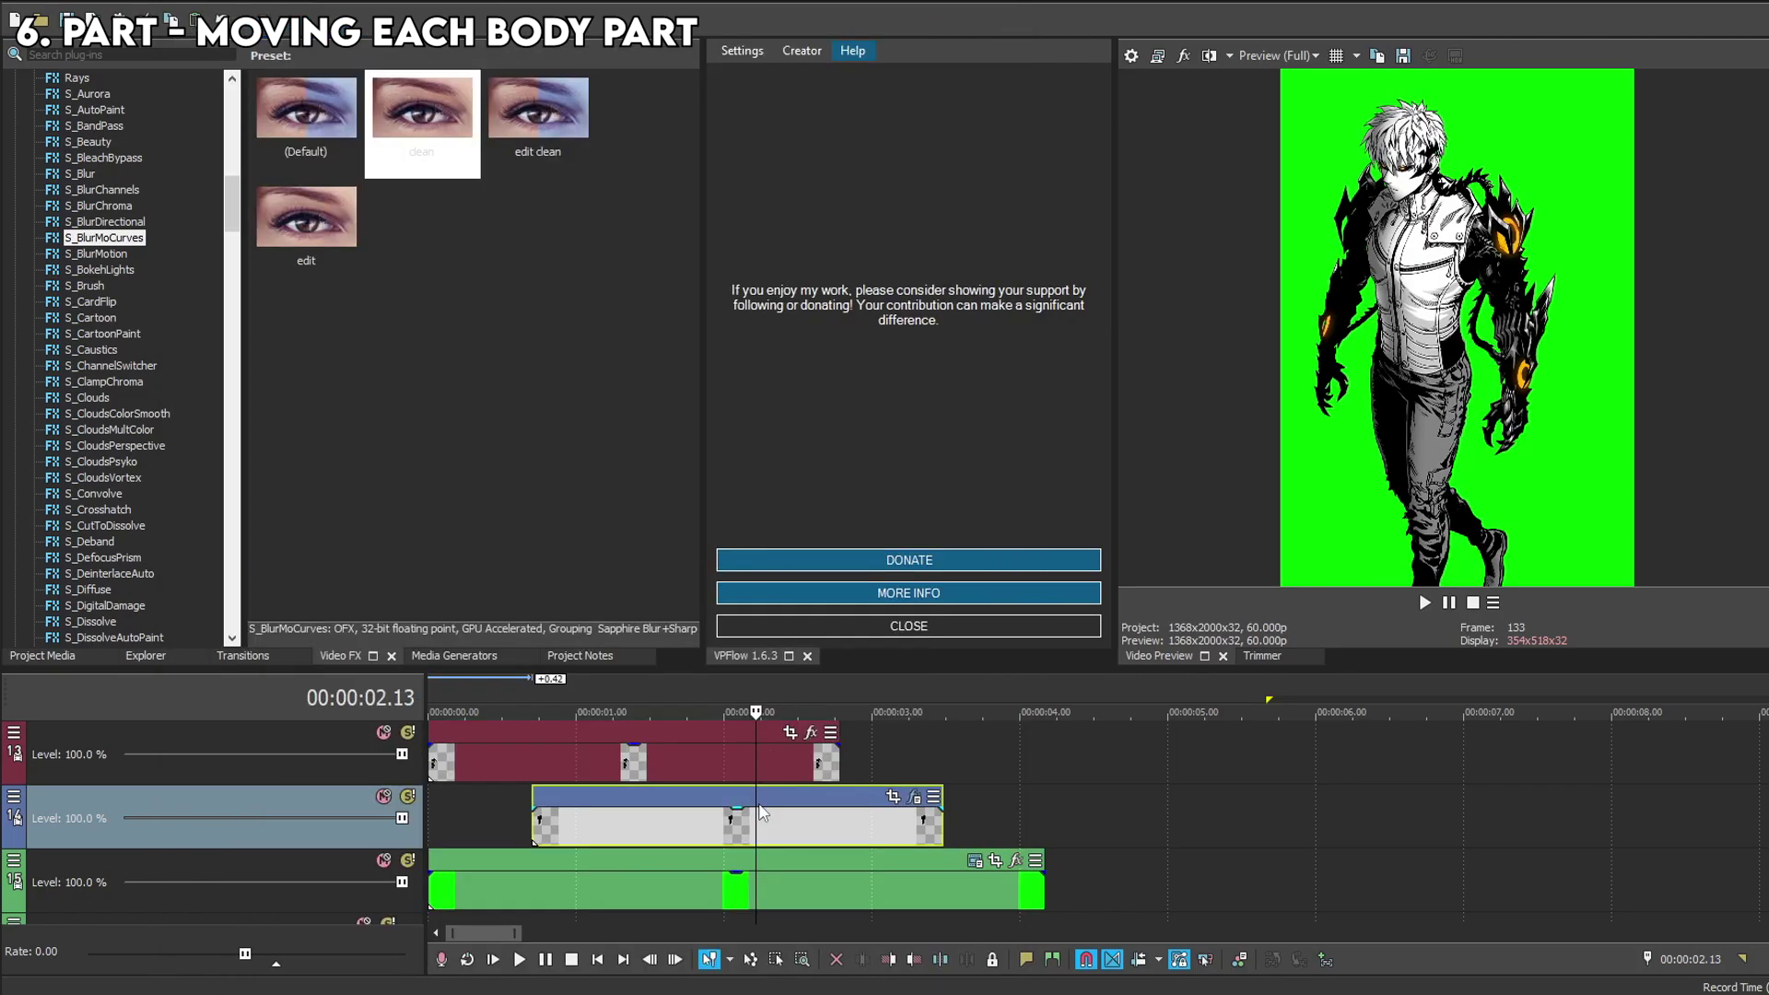
Copy the Image5 clip and paste its event attributes onto the arm2 clip on track 13.
right_click(583, 820)
click(668, 385)
right_click(663, 751)
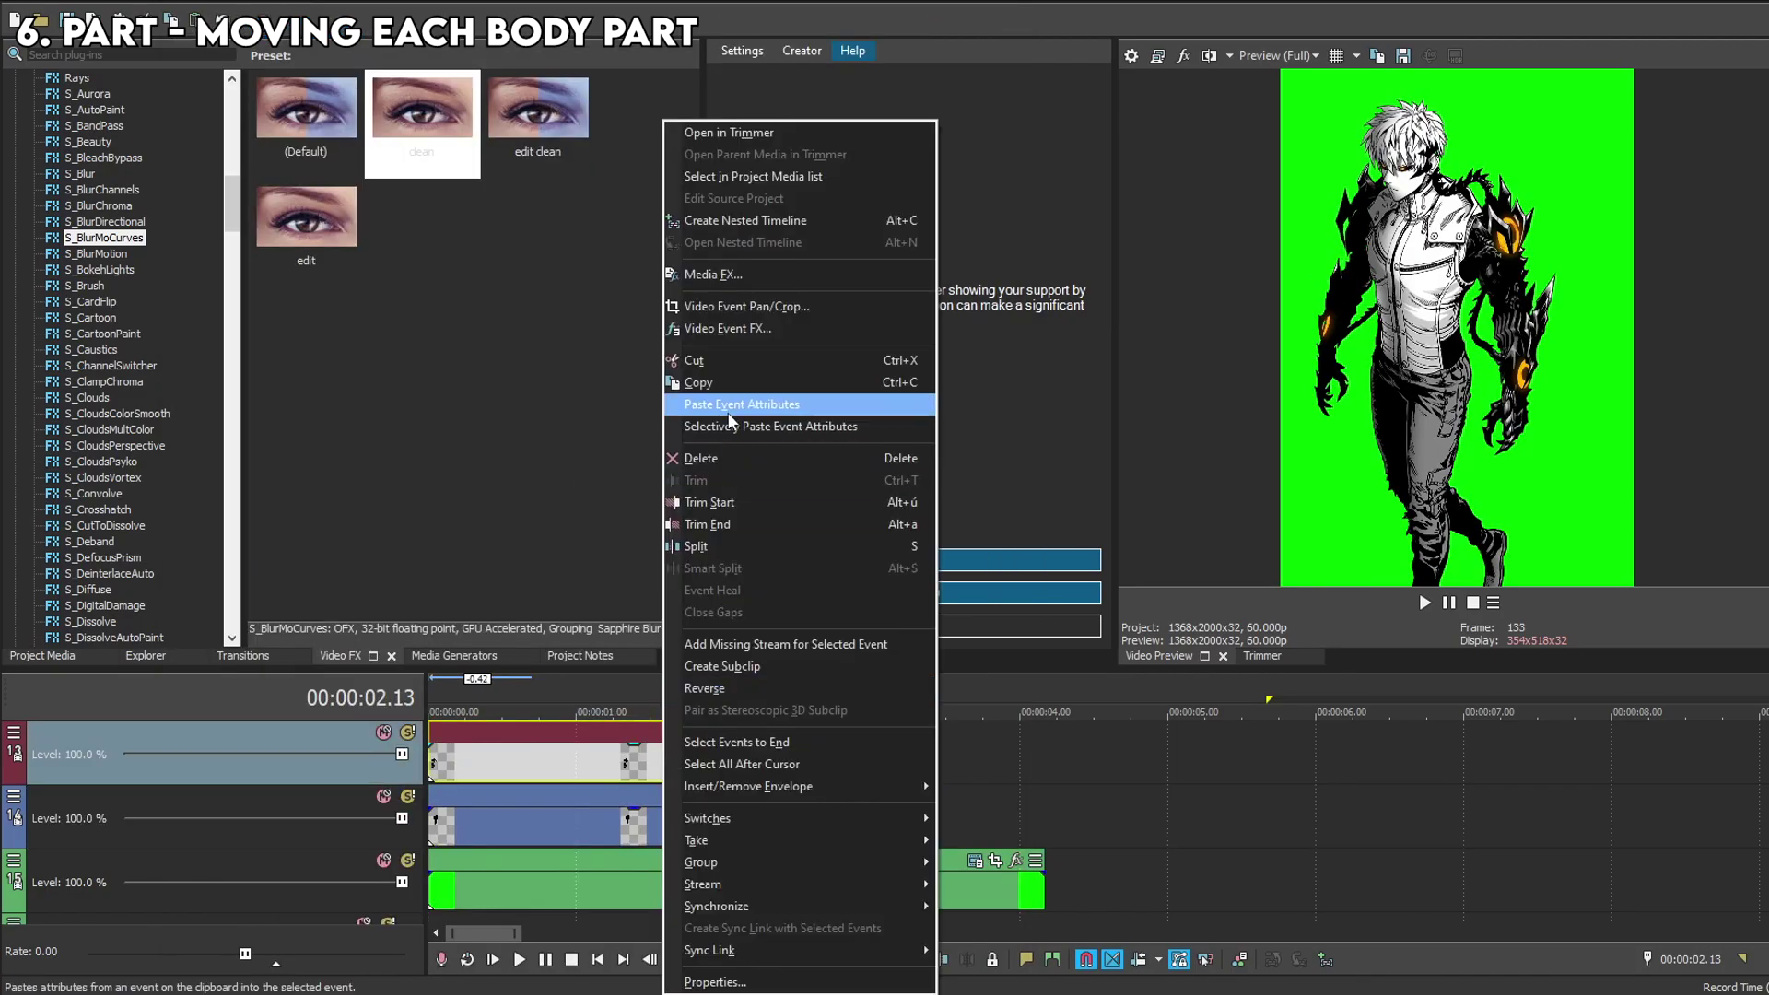
click(728, 425)
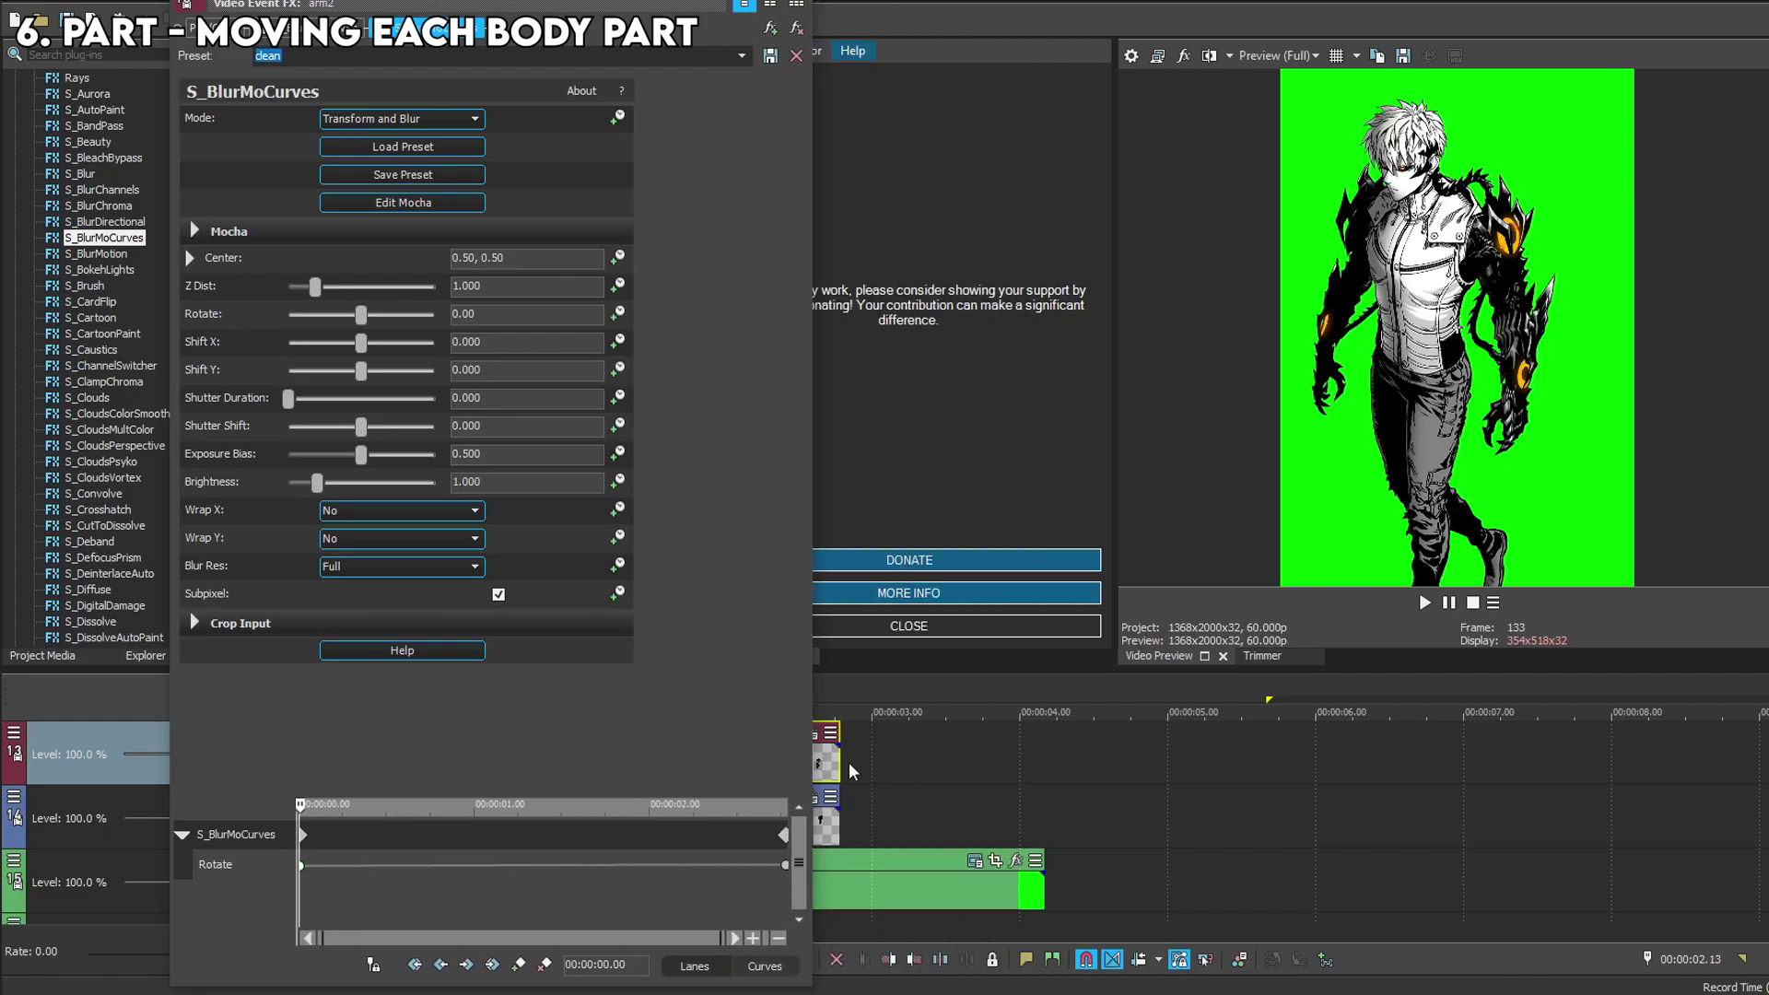
Set the Center of the arm2 clip's S_BlurMoCurves effect to 0.20, 0.59 and return the clip to the timeline start.
drag(1014, 690, 812, 689)
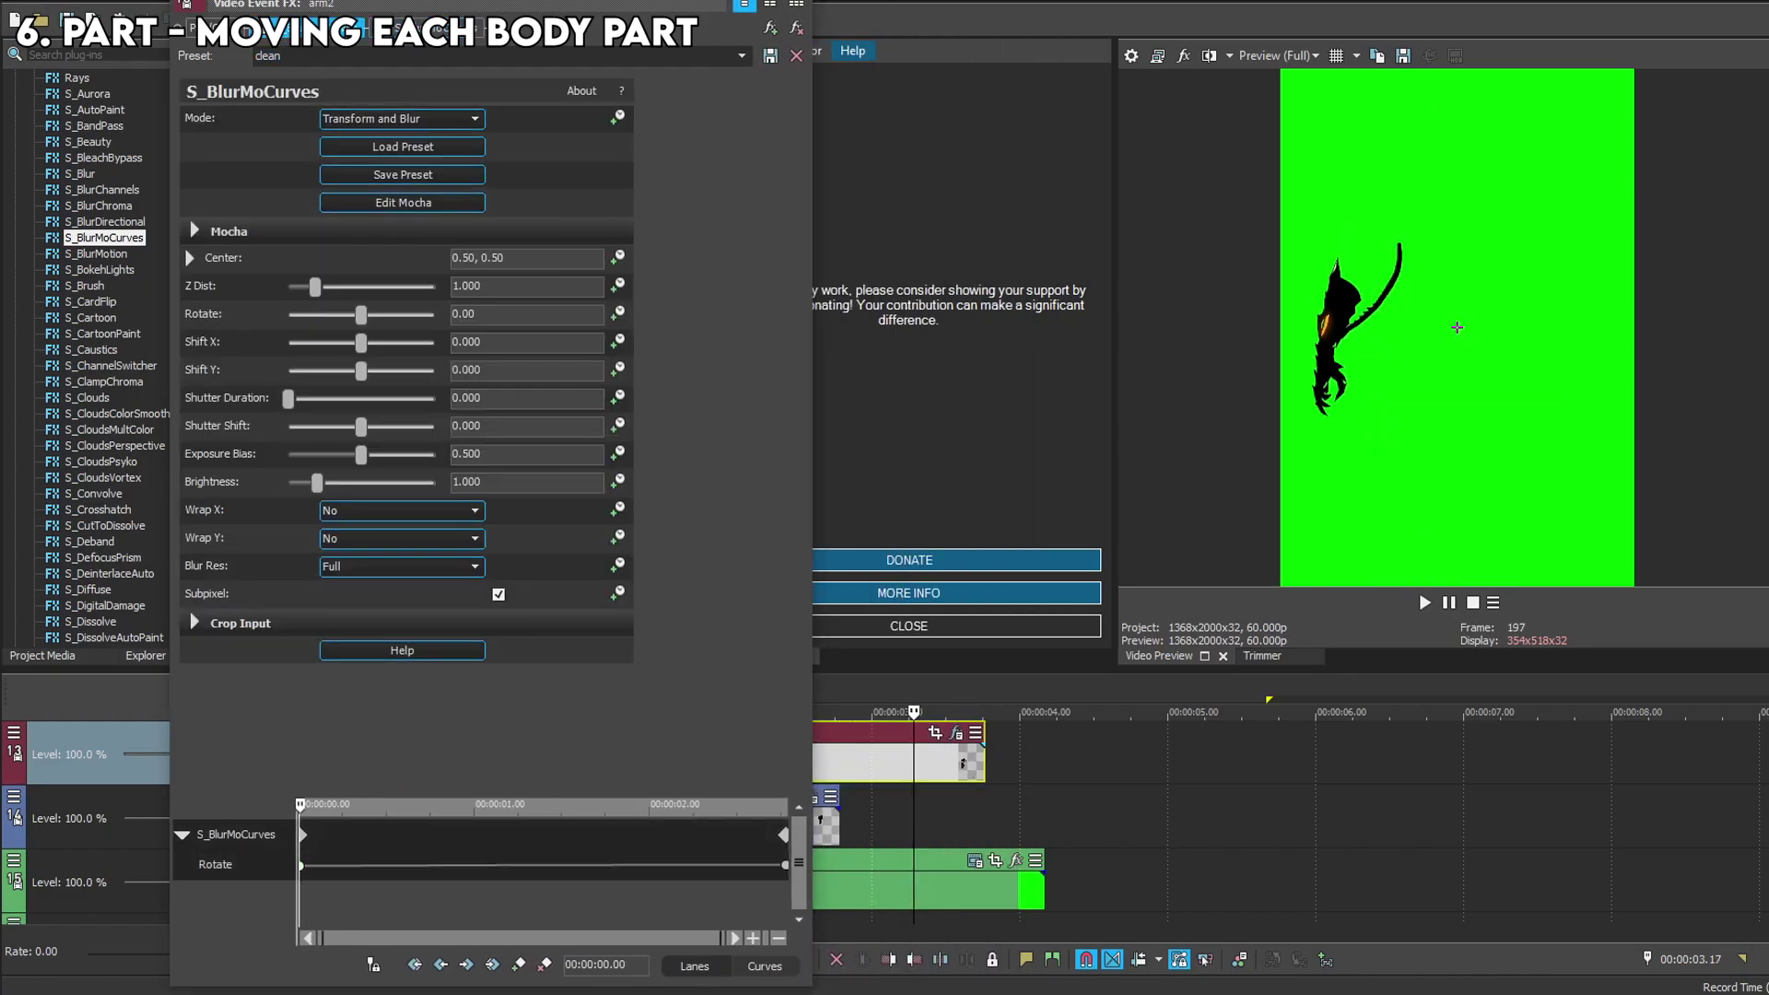
click(190, 258)
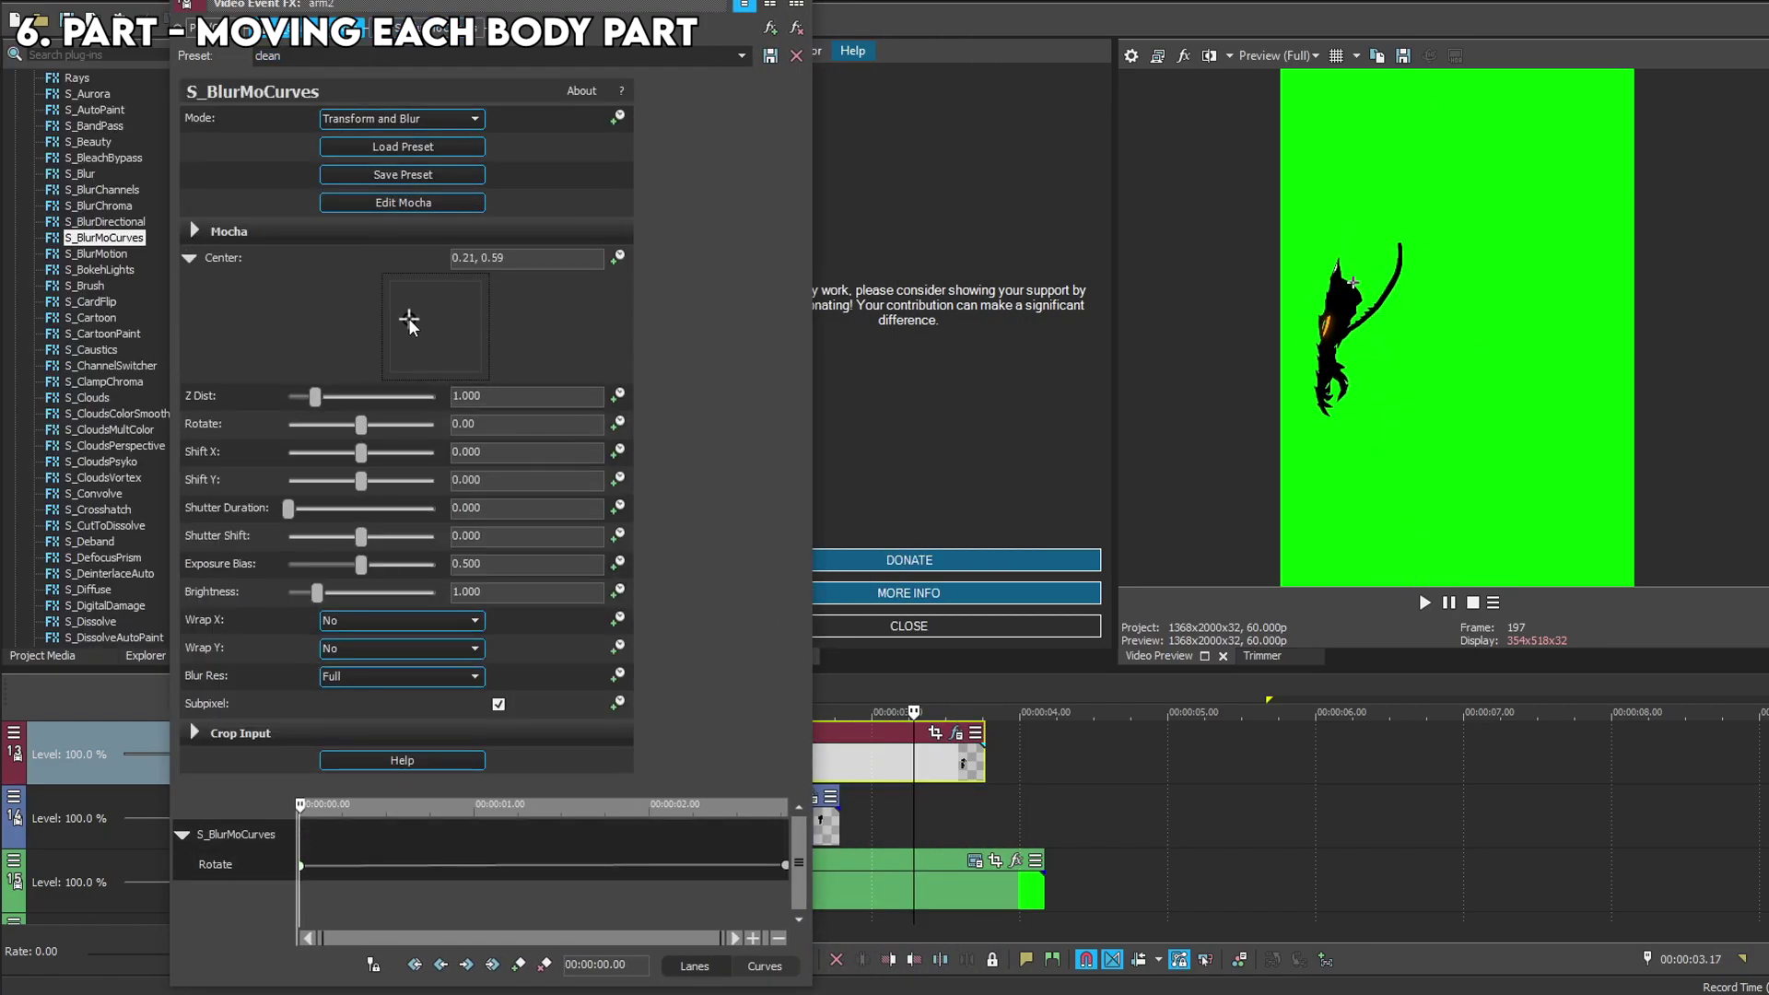
drag(910, 771, 823, 771)
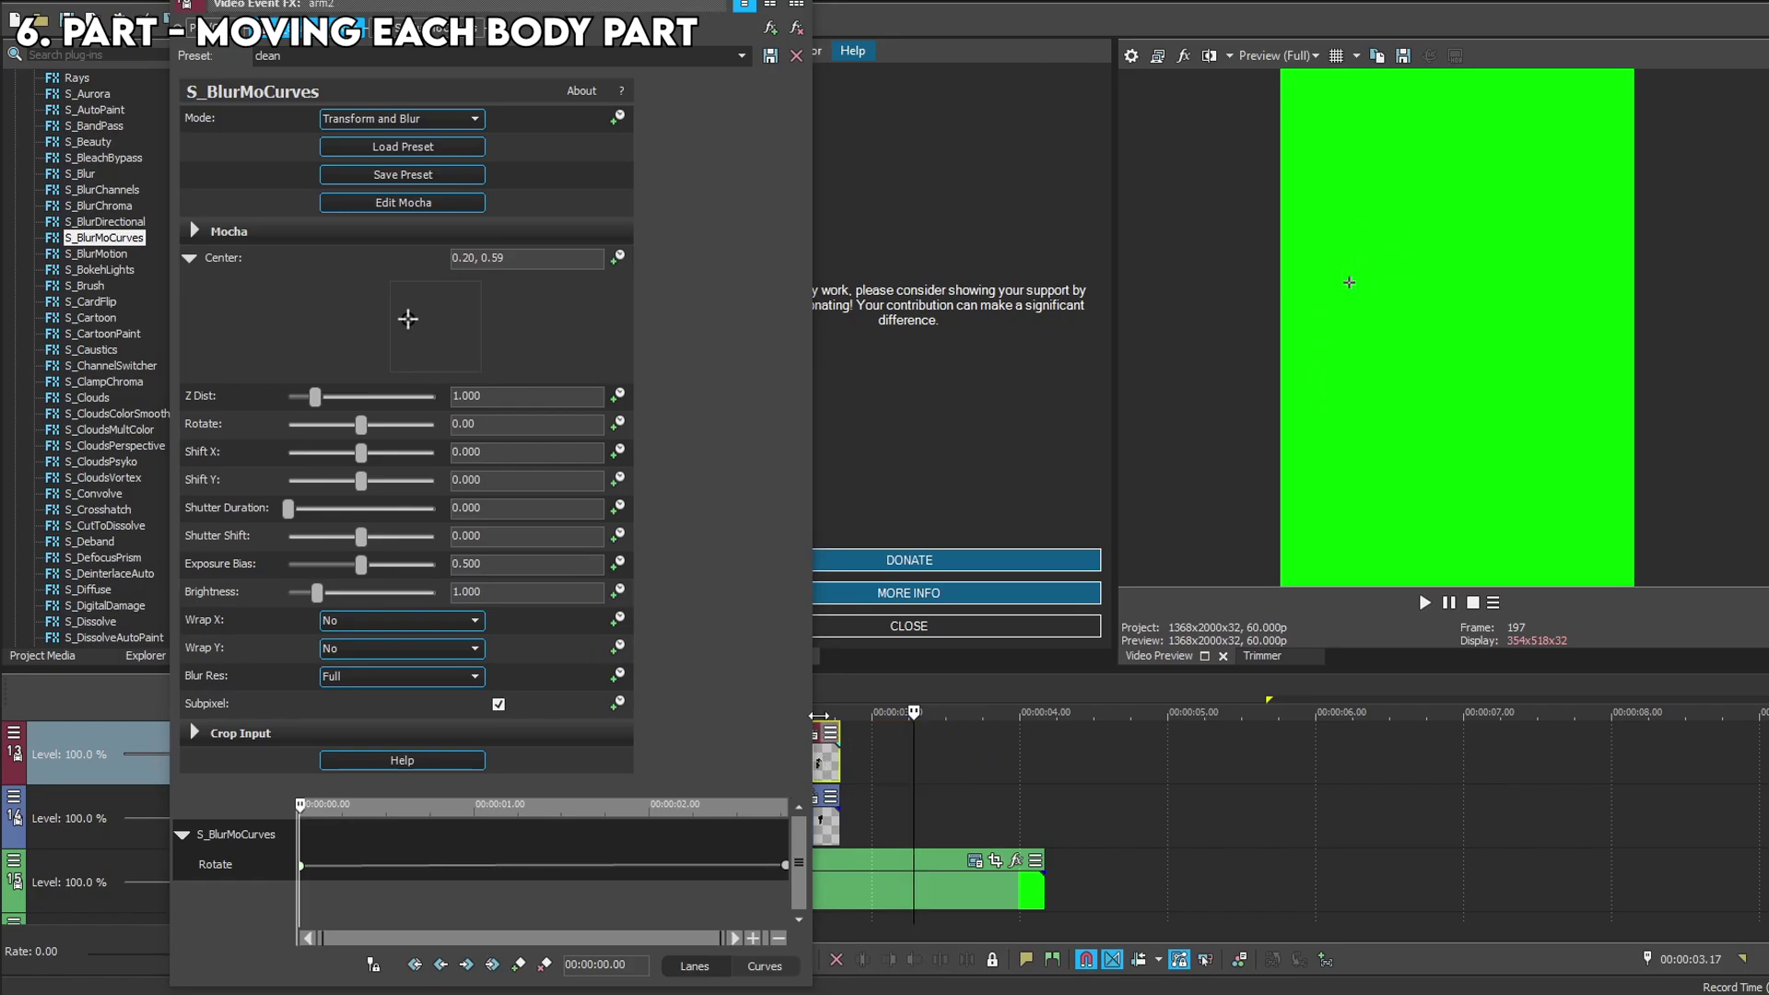
click(454, 757)
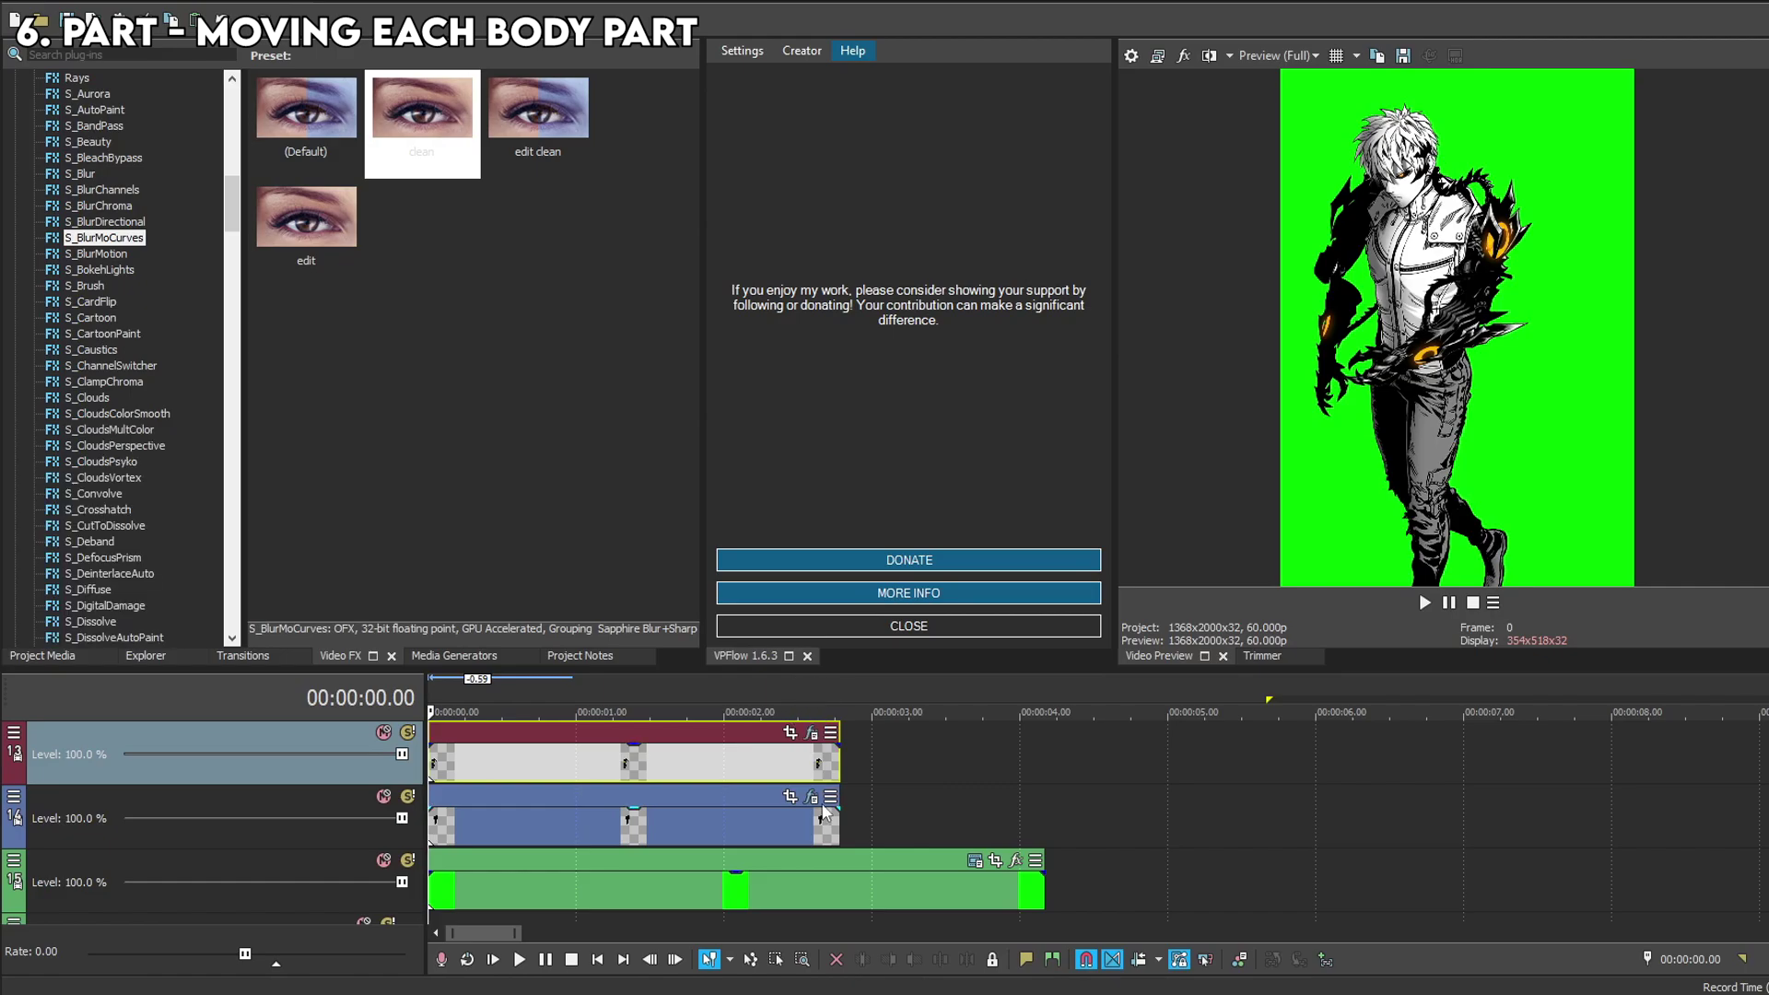
Remove the S_BlurMoCurves effects from the arm2 and Image5 clips.
click(811, 743)
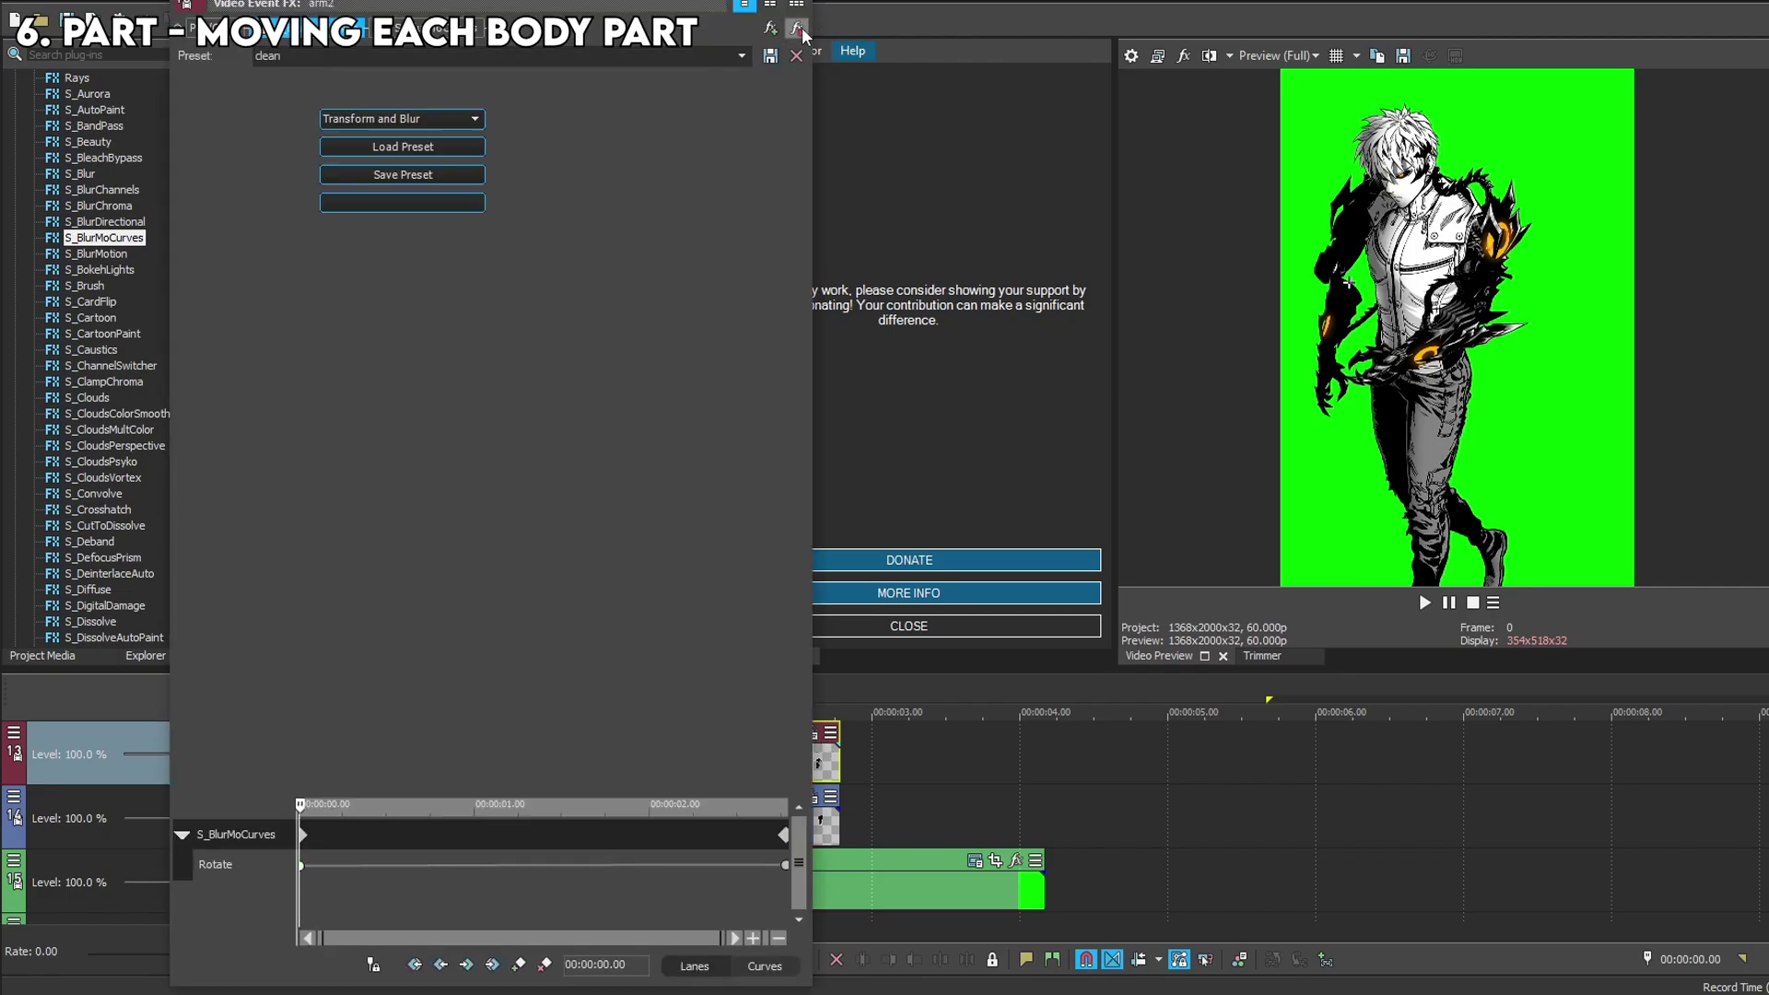
click(806, 9)
click(811, 798)
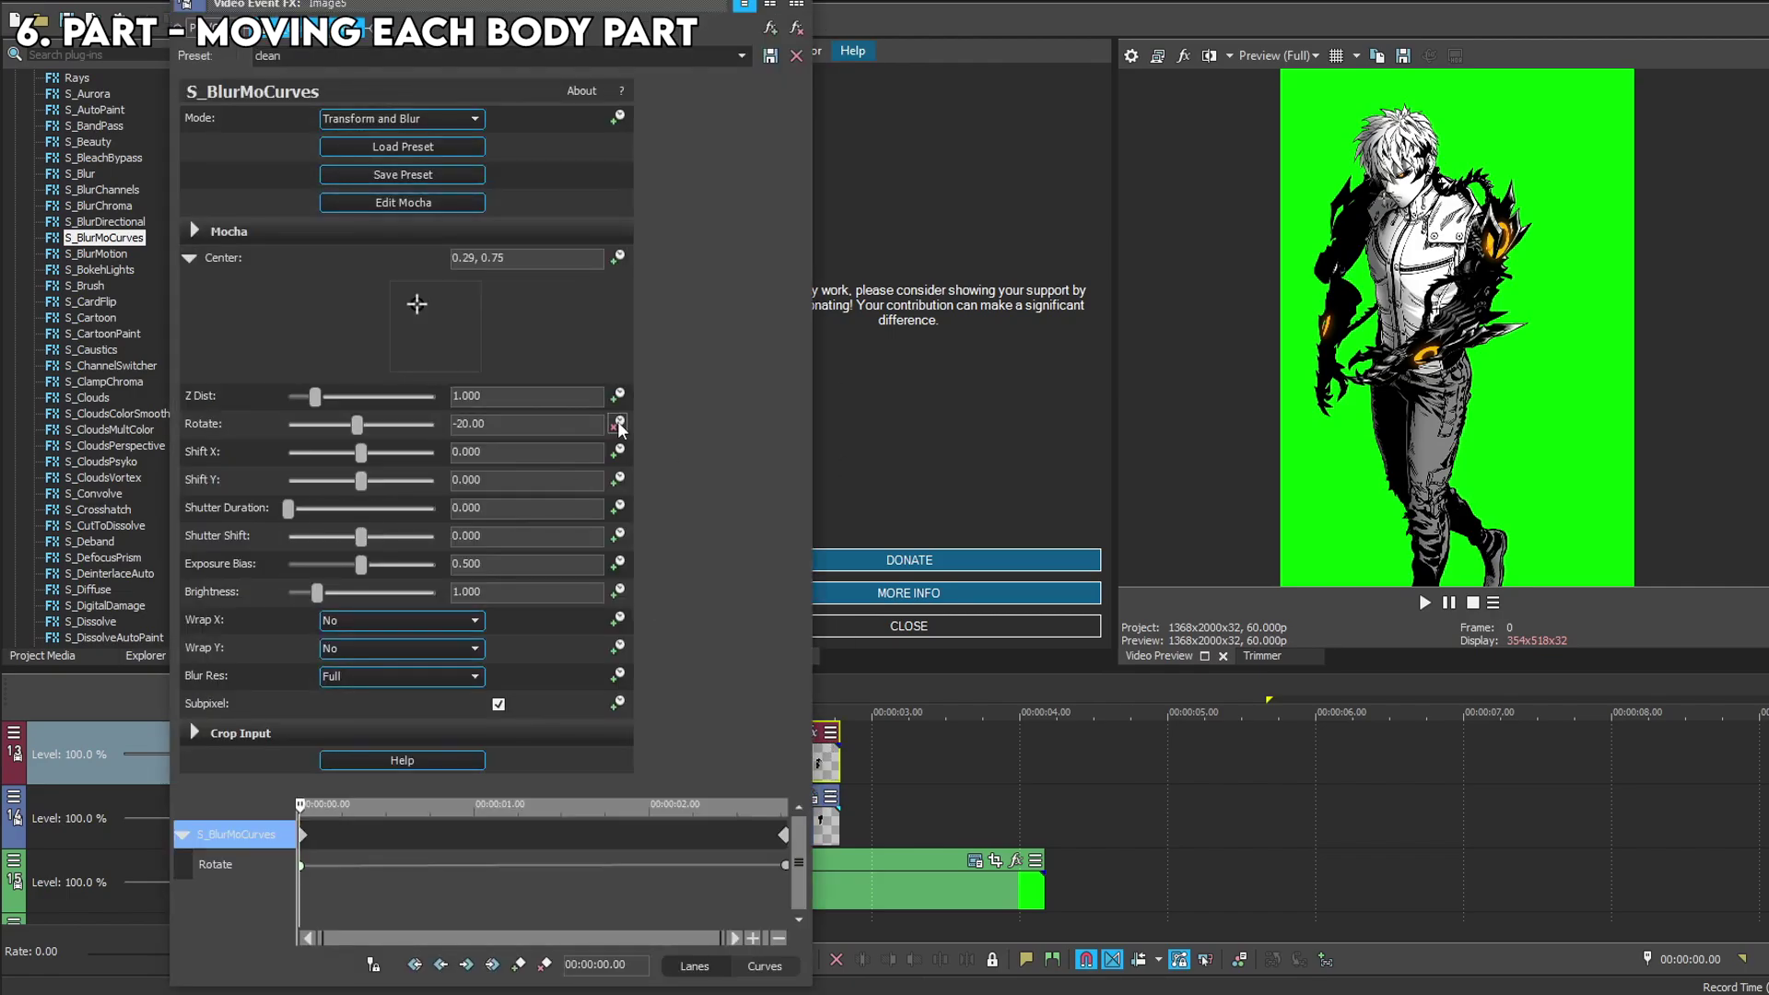
click(805, 9)
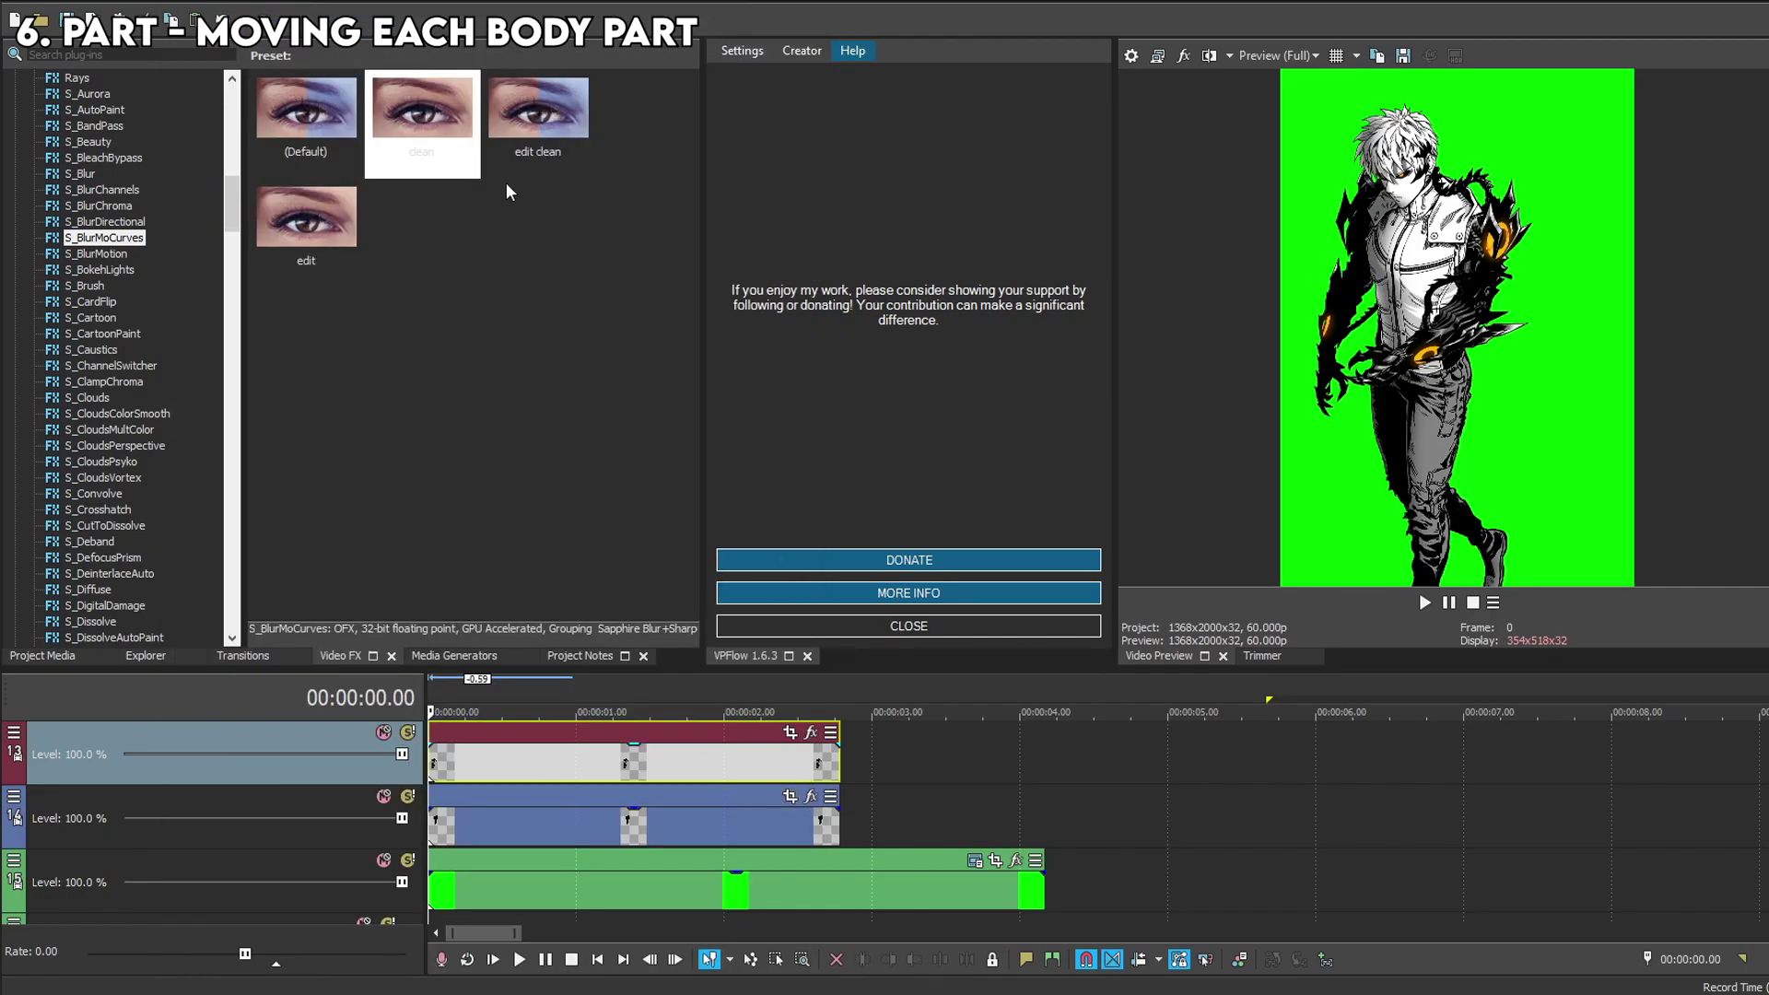
Reapply the S_BlurMoCurves clean preset to the Image5 clip, set its Center to 0.30, 0.76, and return the clip to the timeline start.
click(811, 796)
drag(839, 815, 924, 816)
click(910, 820)
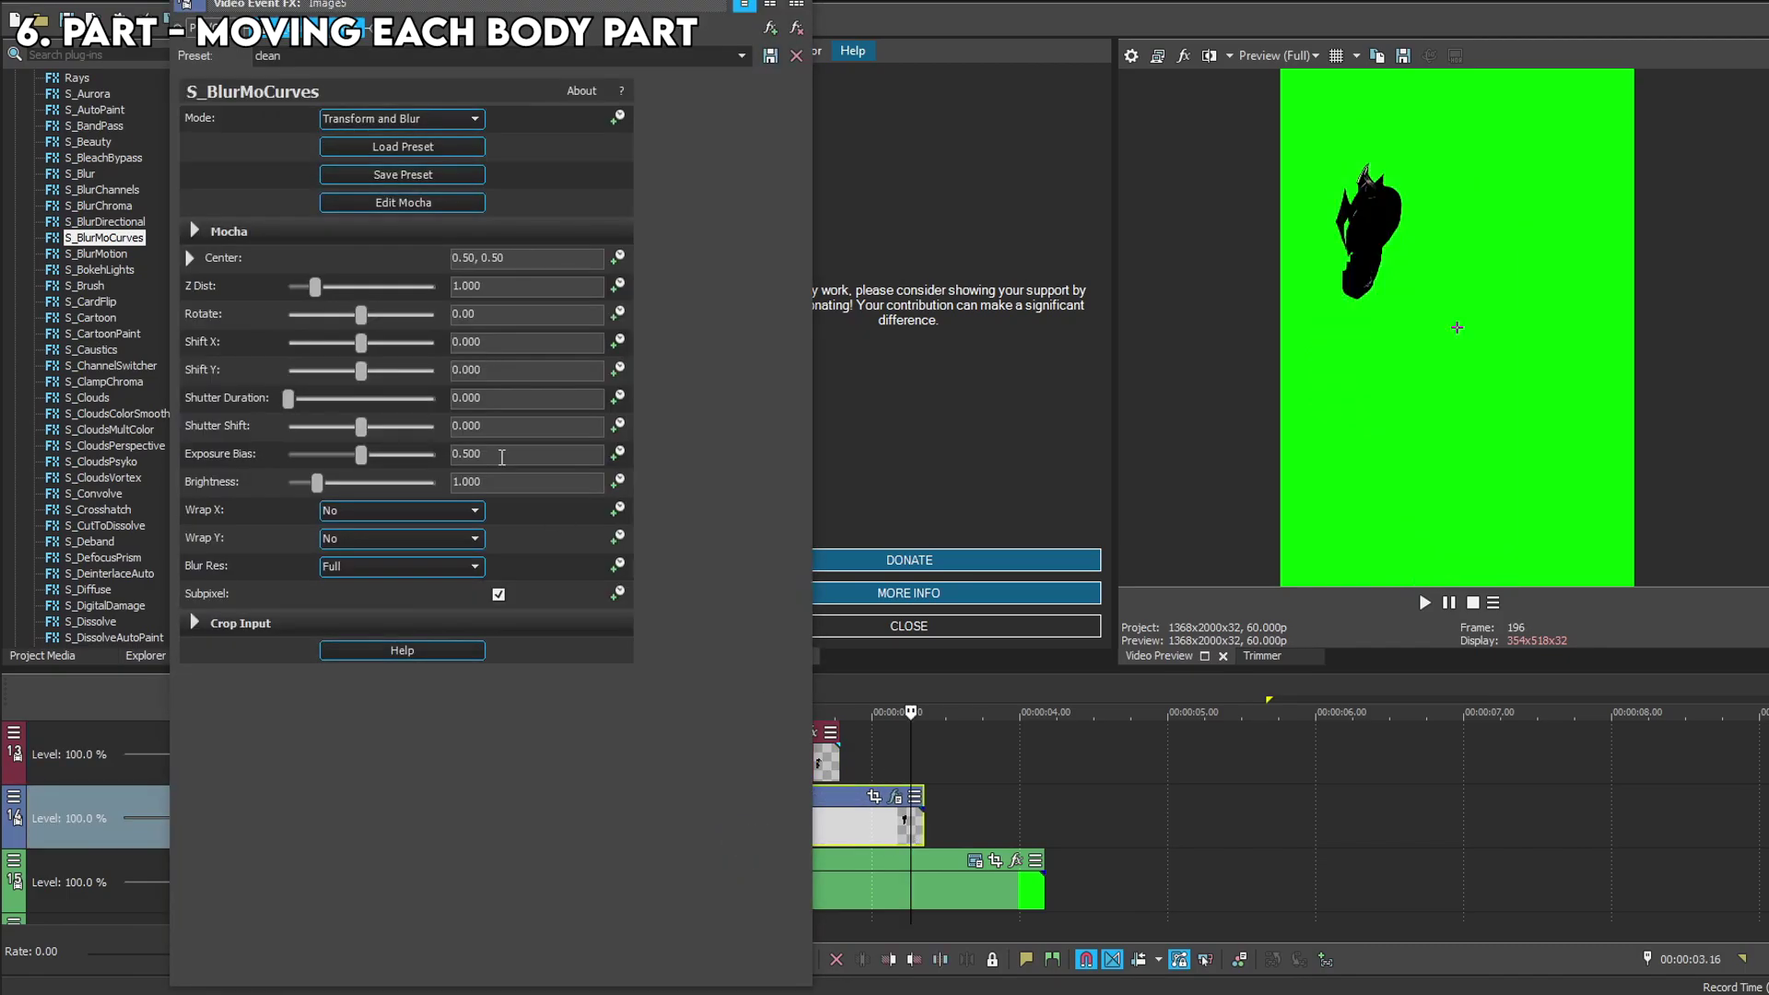
click(191, 258)
click(440, 317)
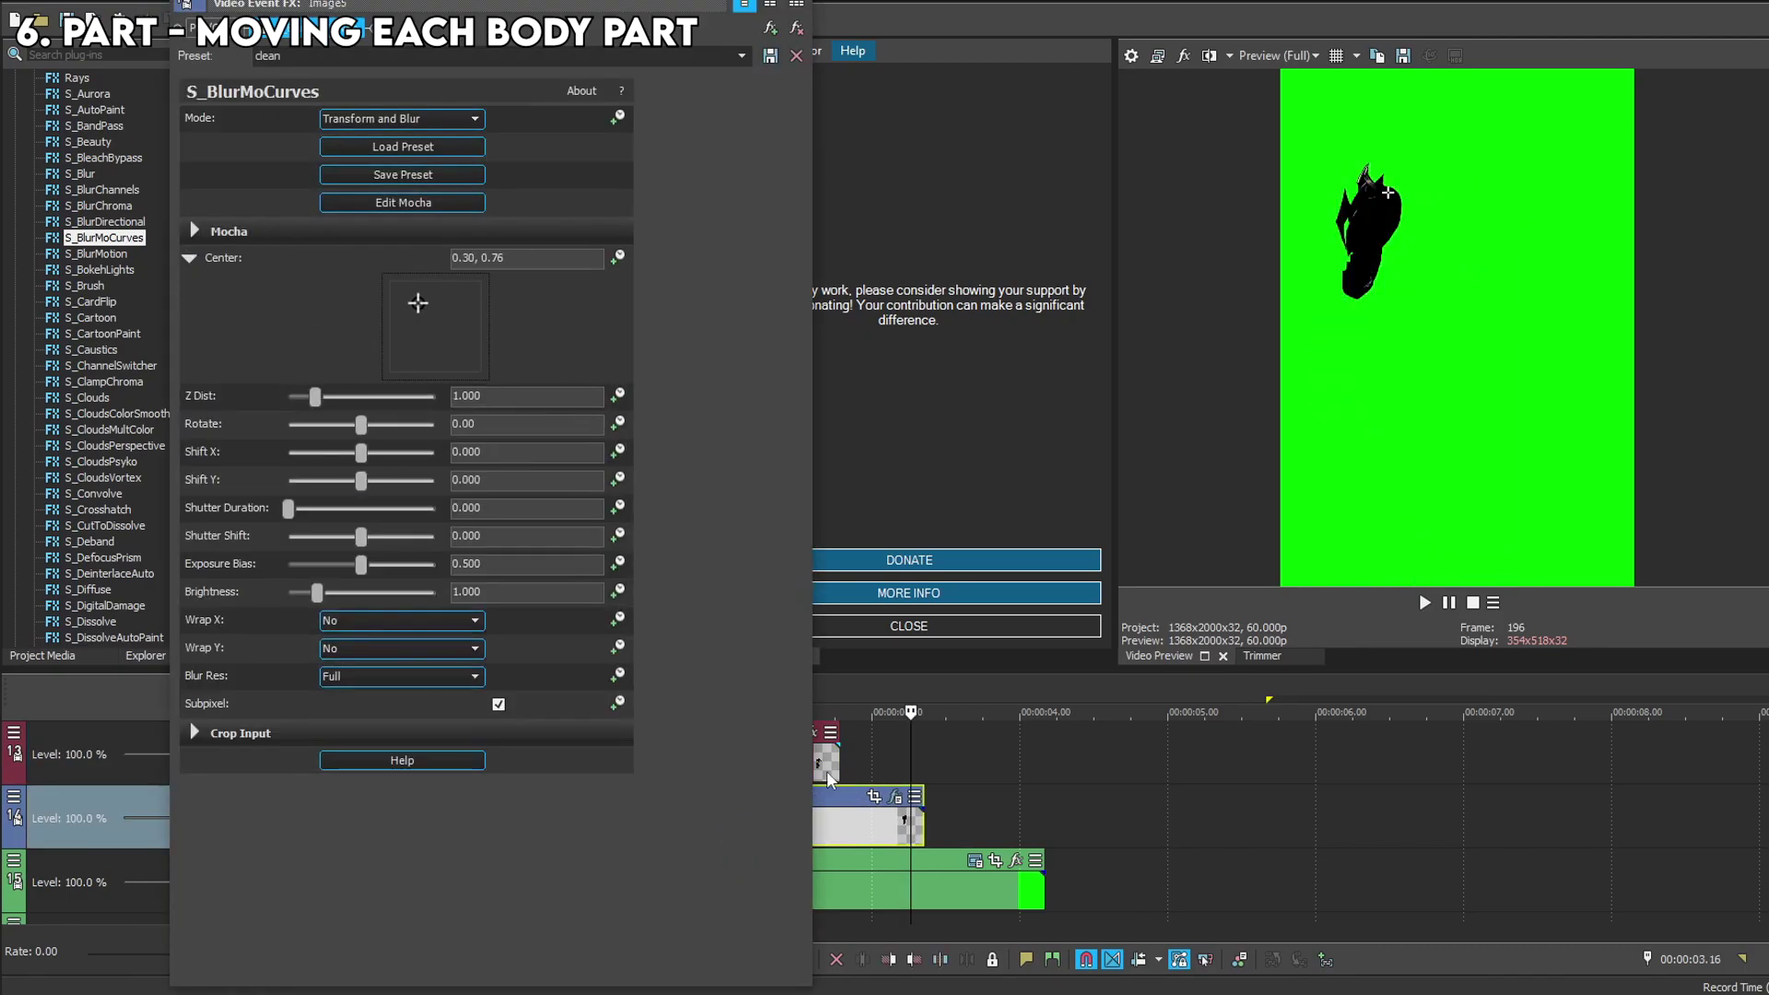
drag(925, 815, 806, 827)
Mute the arm2 track and set the Image5 clip's Rotate to 14.00, checking the pose at the timeline start.
scroll(857, 824, up, 2)
click(857, 824)
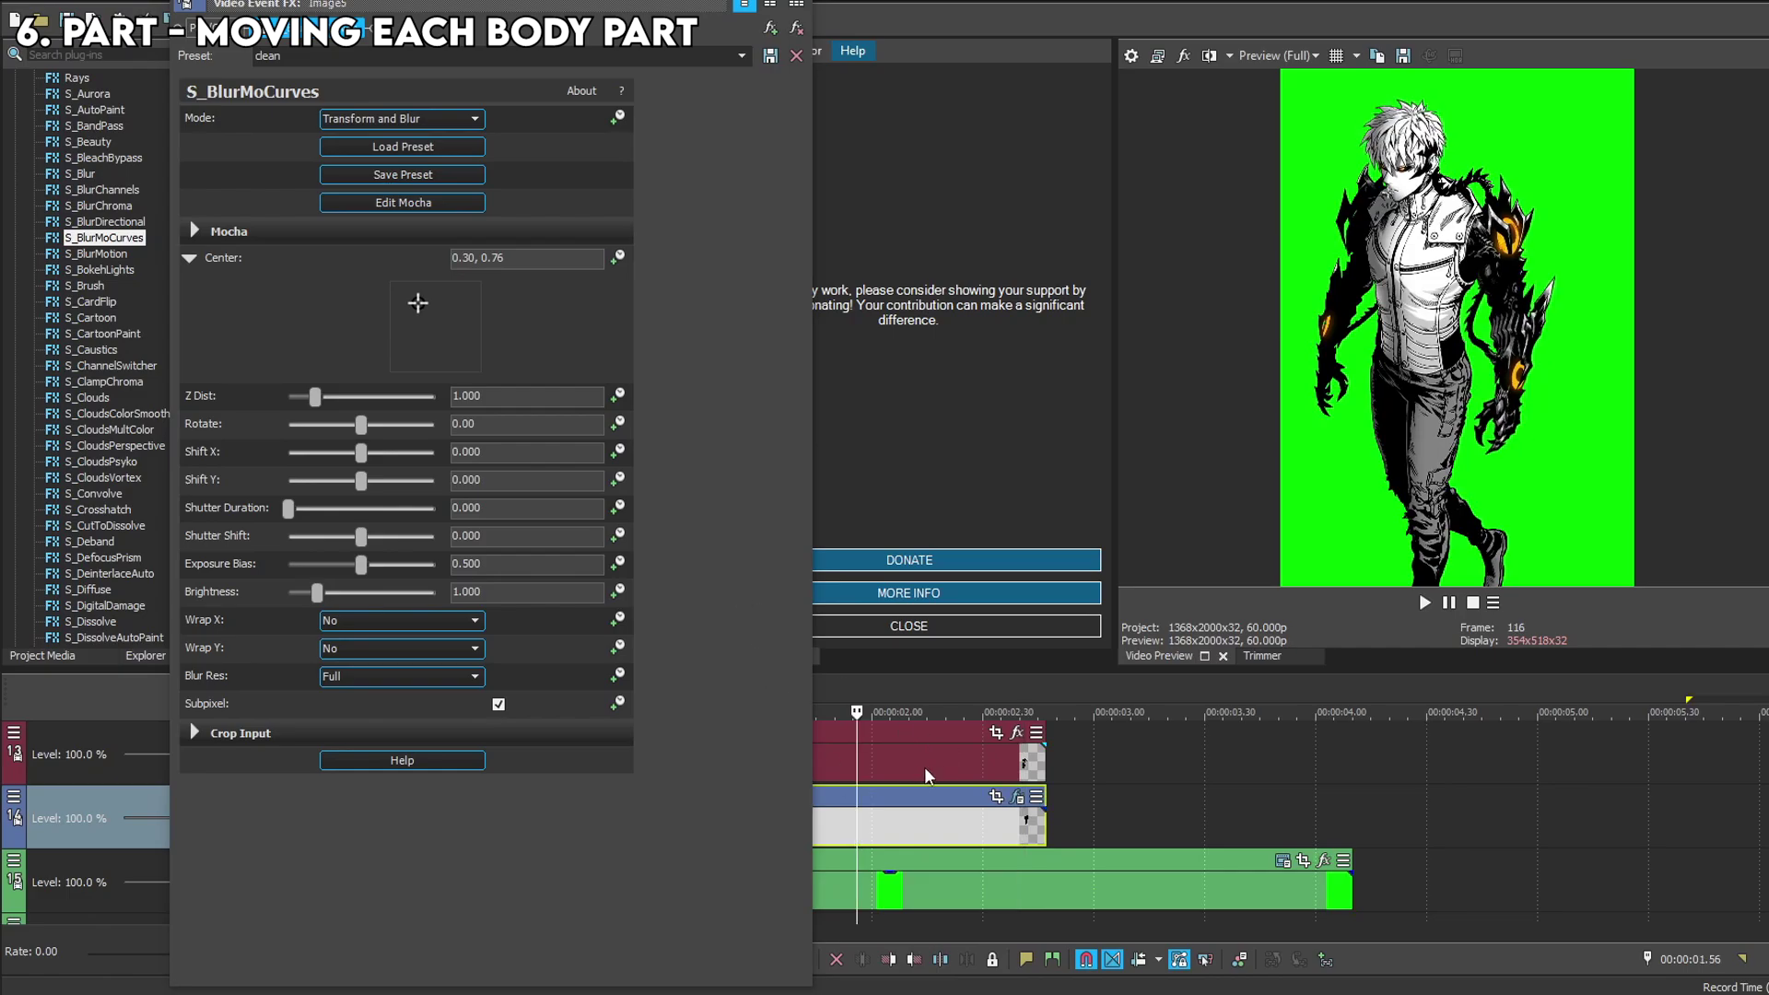
click(798, 4)
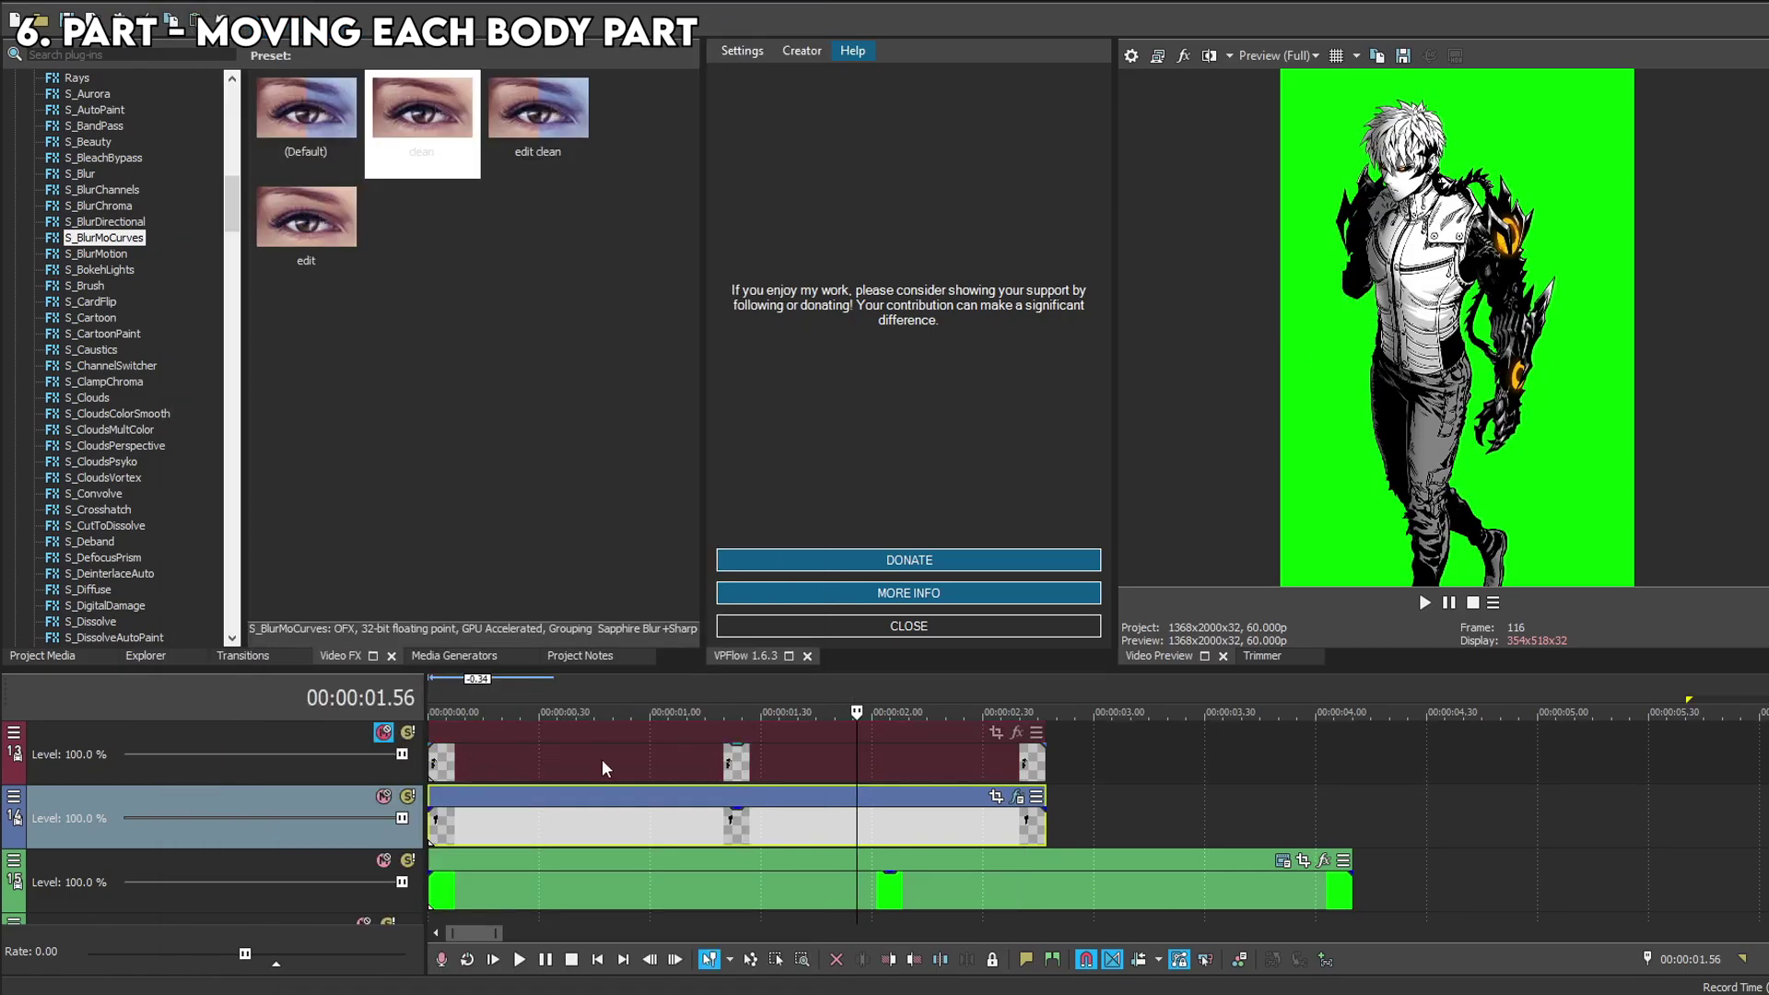
click(1017, 798)
drag(361, 433, 366, 437)
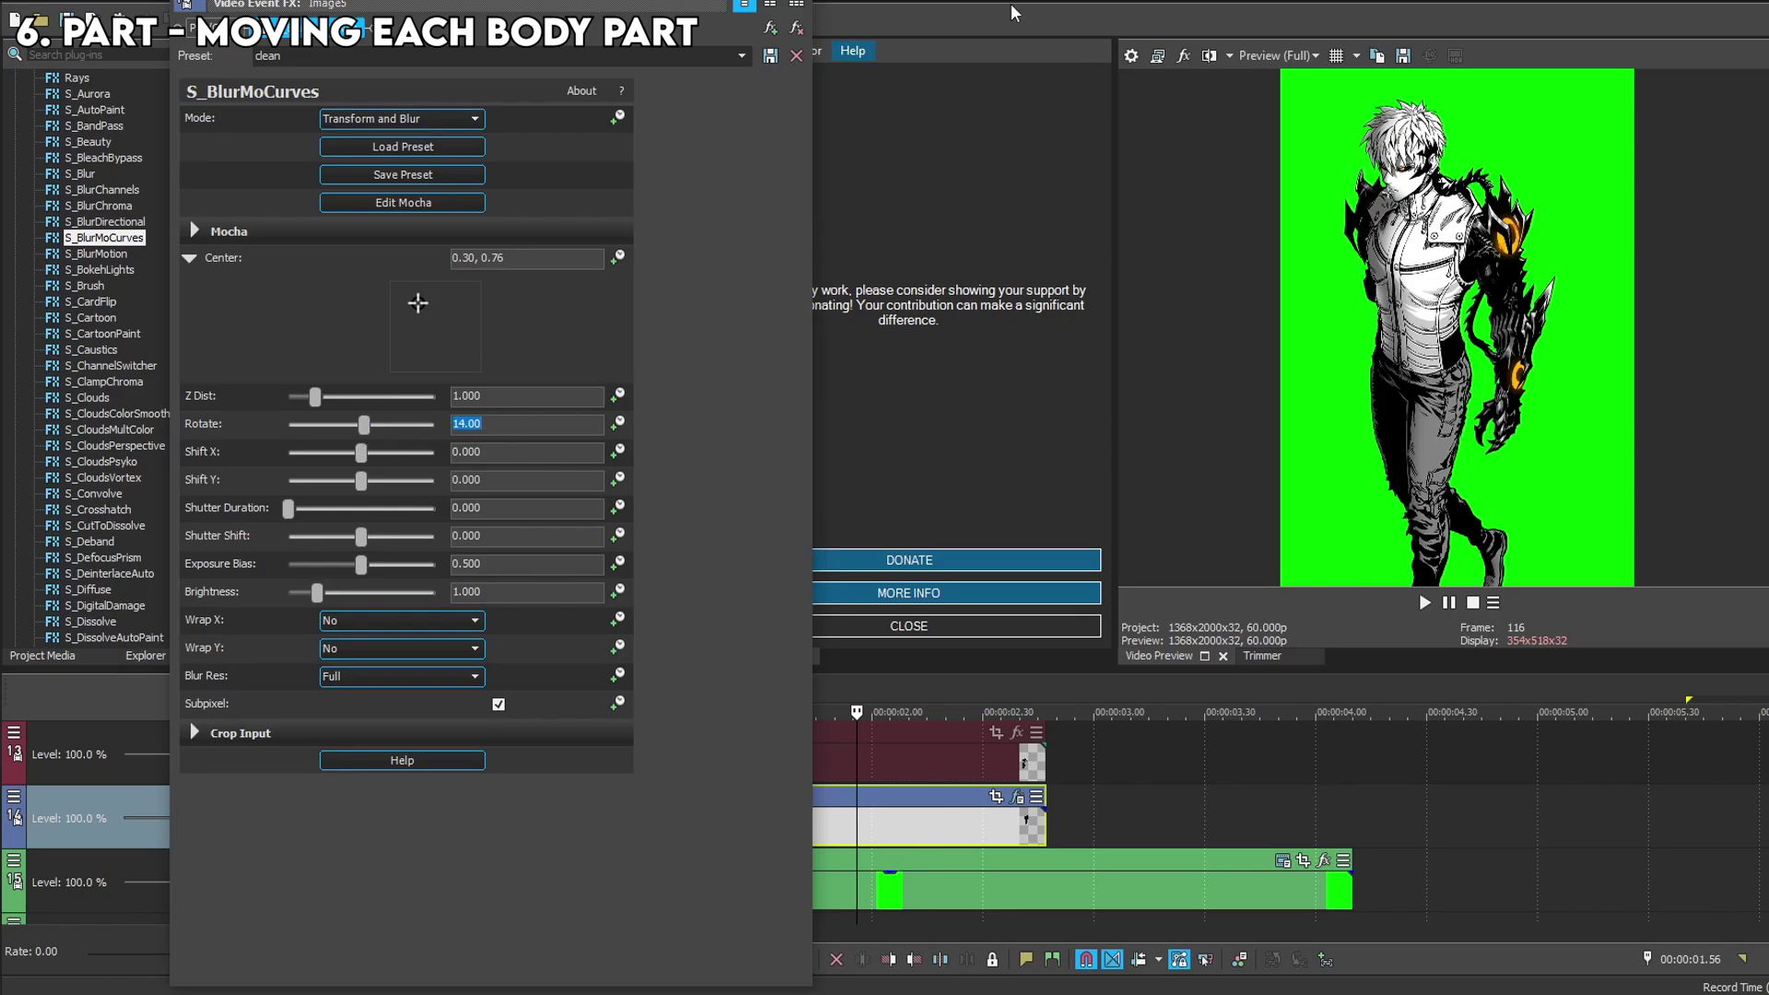
key(ctrl+Home)
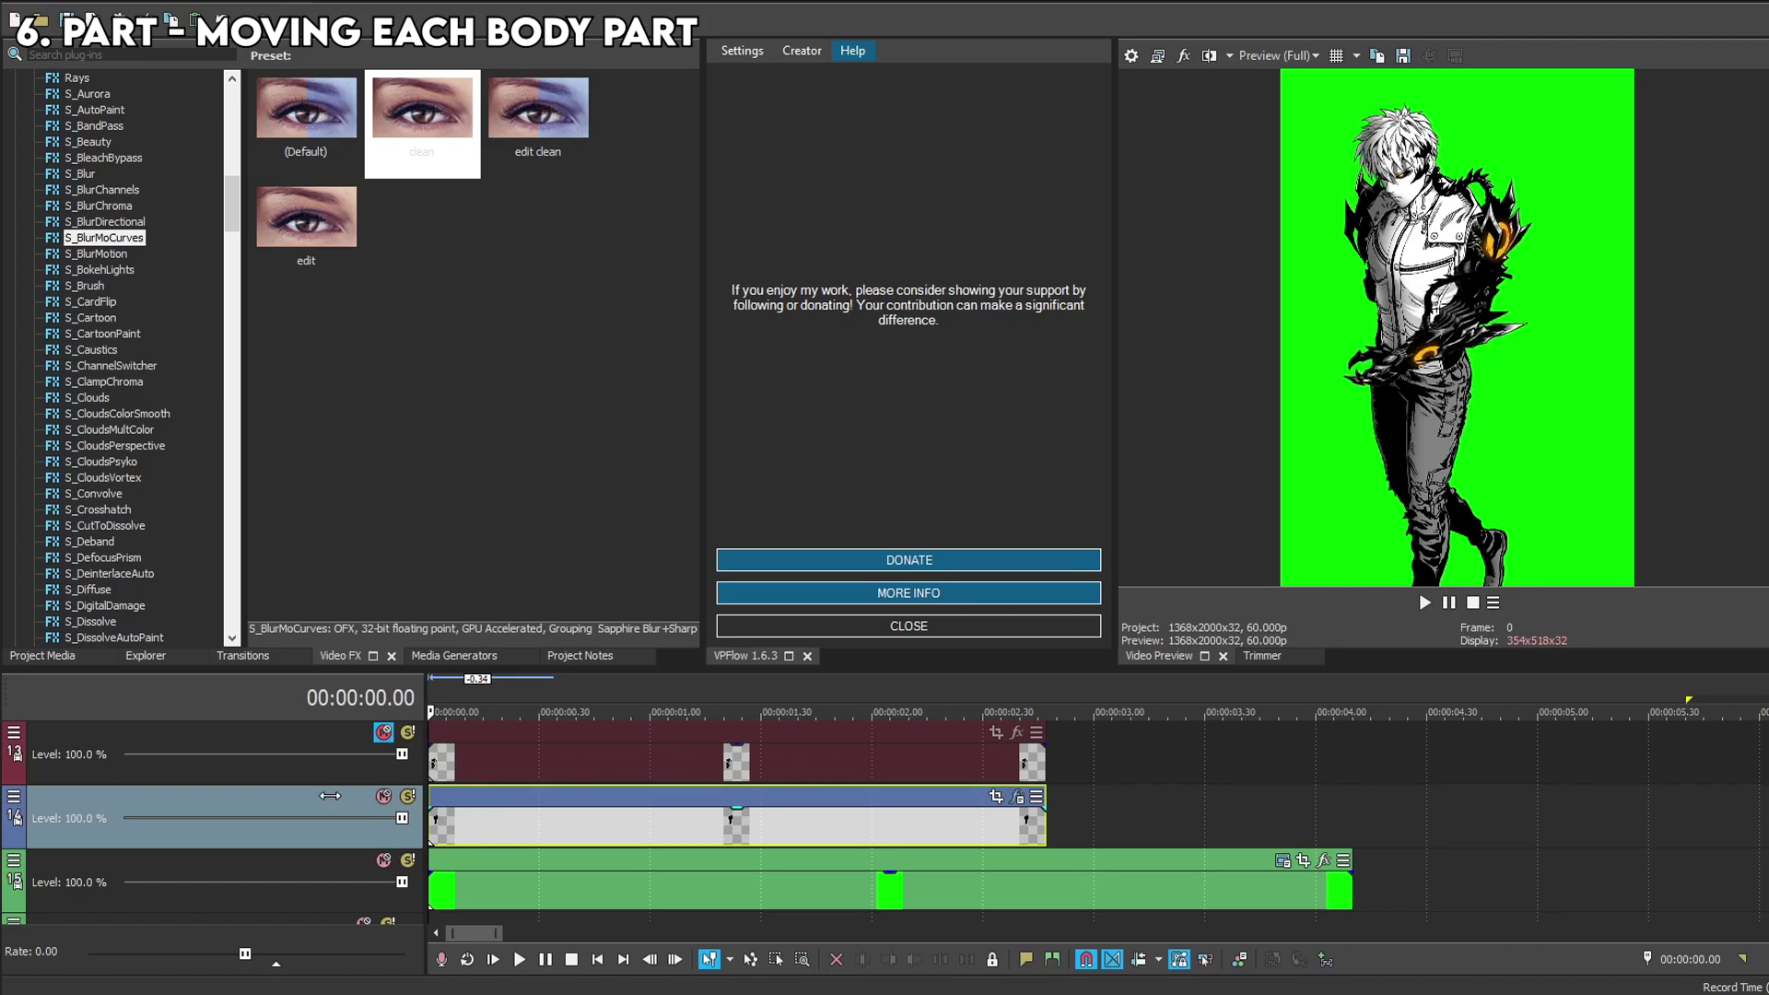
Animate Rotate on the Image5 clip's S_BlurMoCurves effect, keeping 14.00 on the start keyframe, and close the effect settings.
right_click(930, 818)
key(Escape)
right_click(813, 764)
click(733, 824)
click(1018, 796)
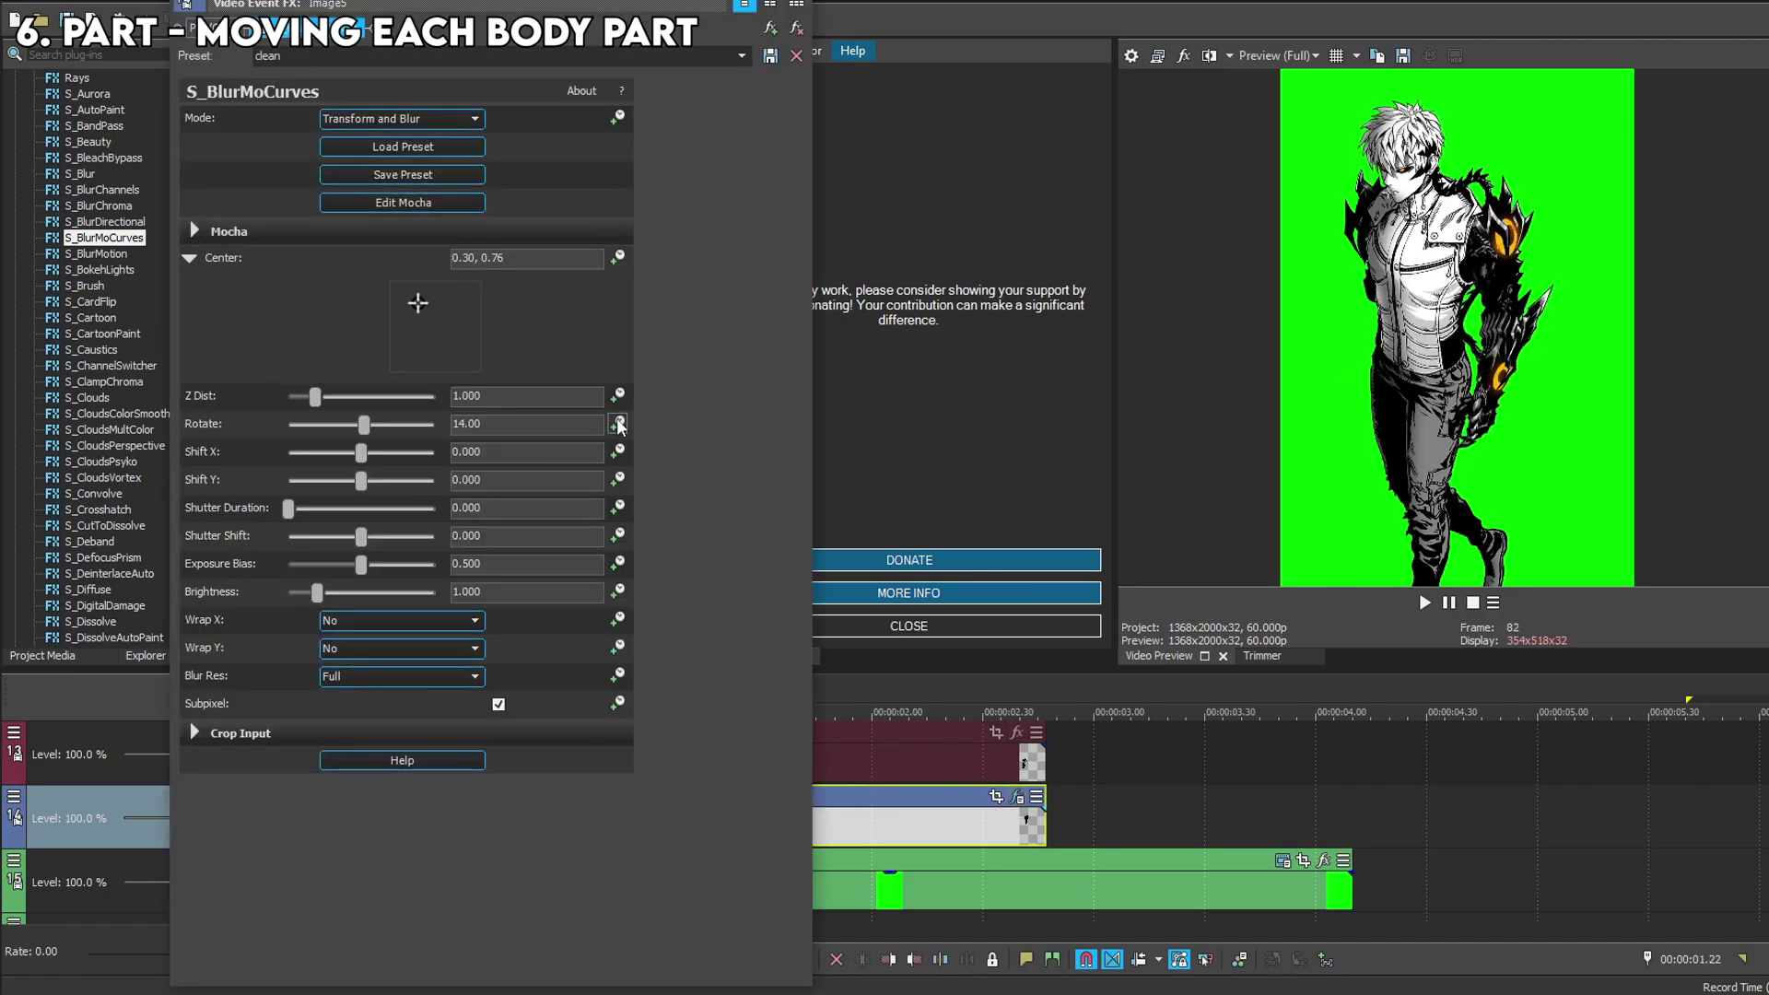
right_click(316, 829)
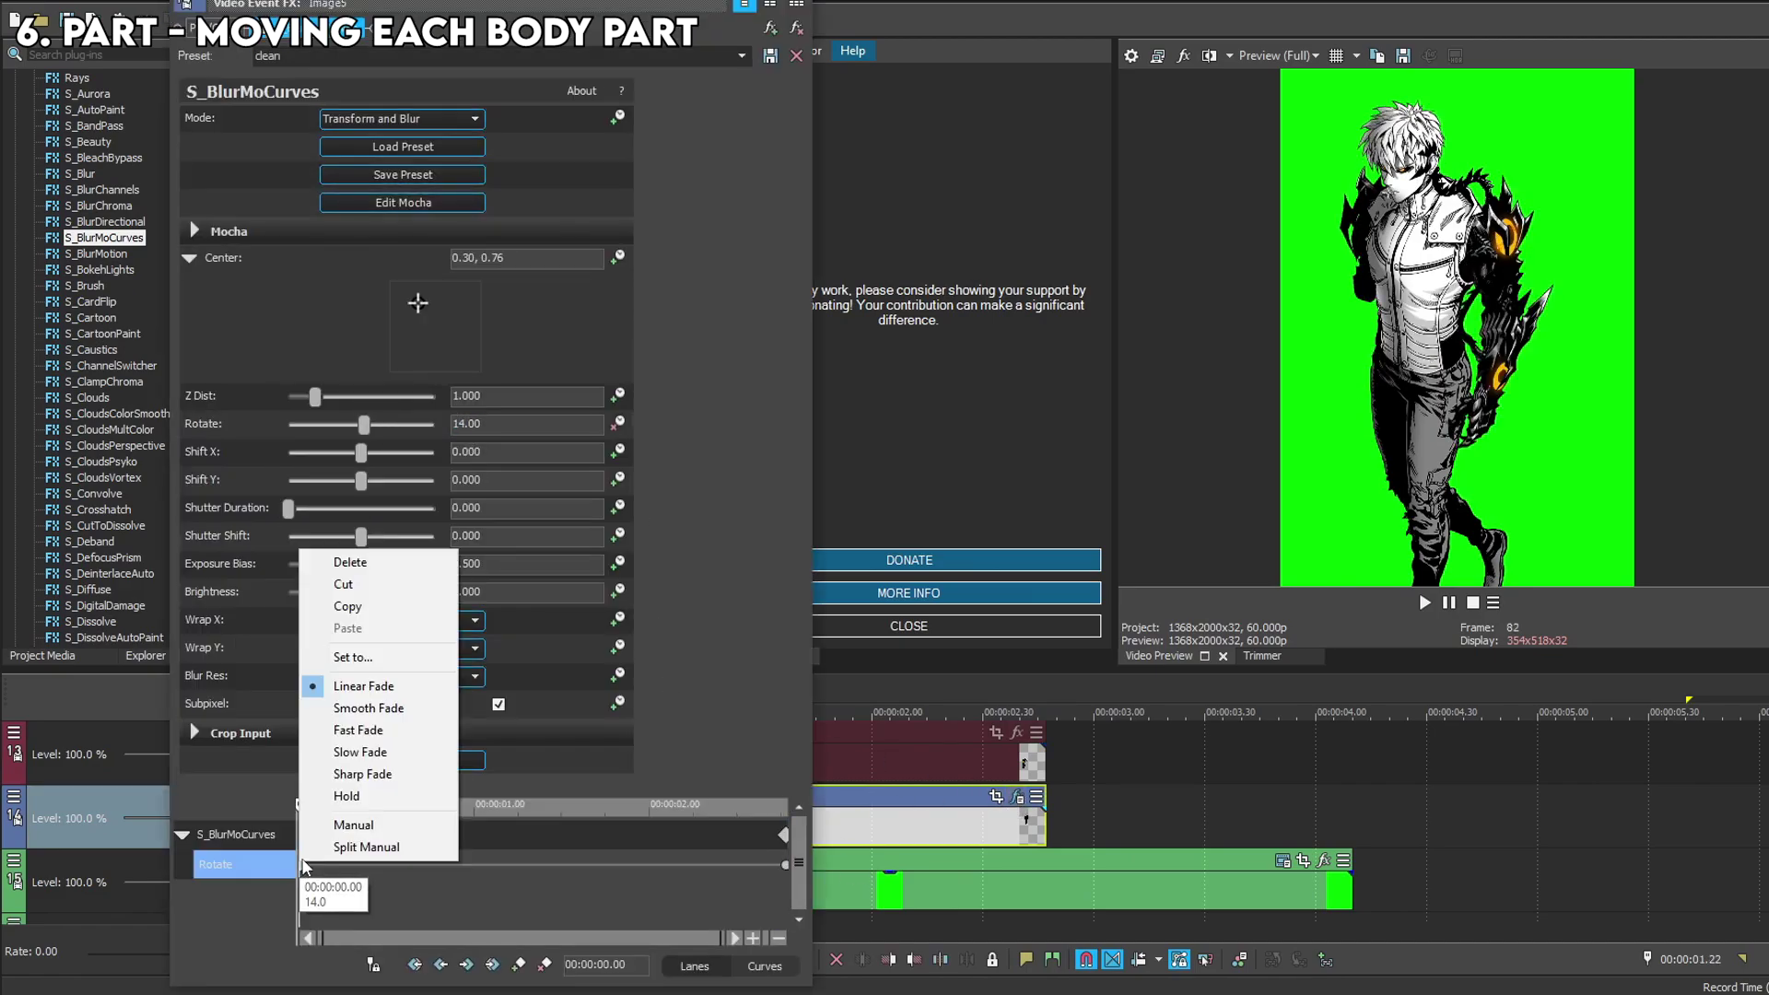
key(Escape)
key(Escape)
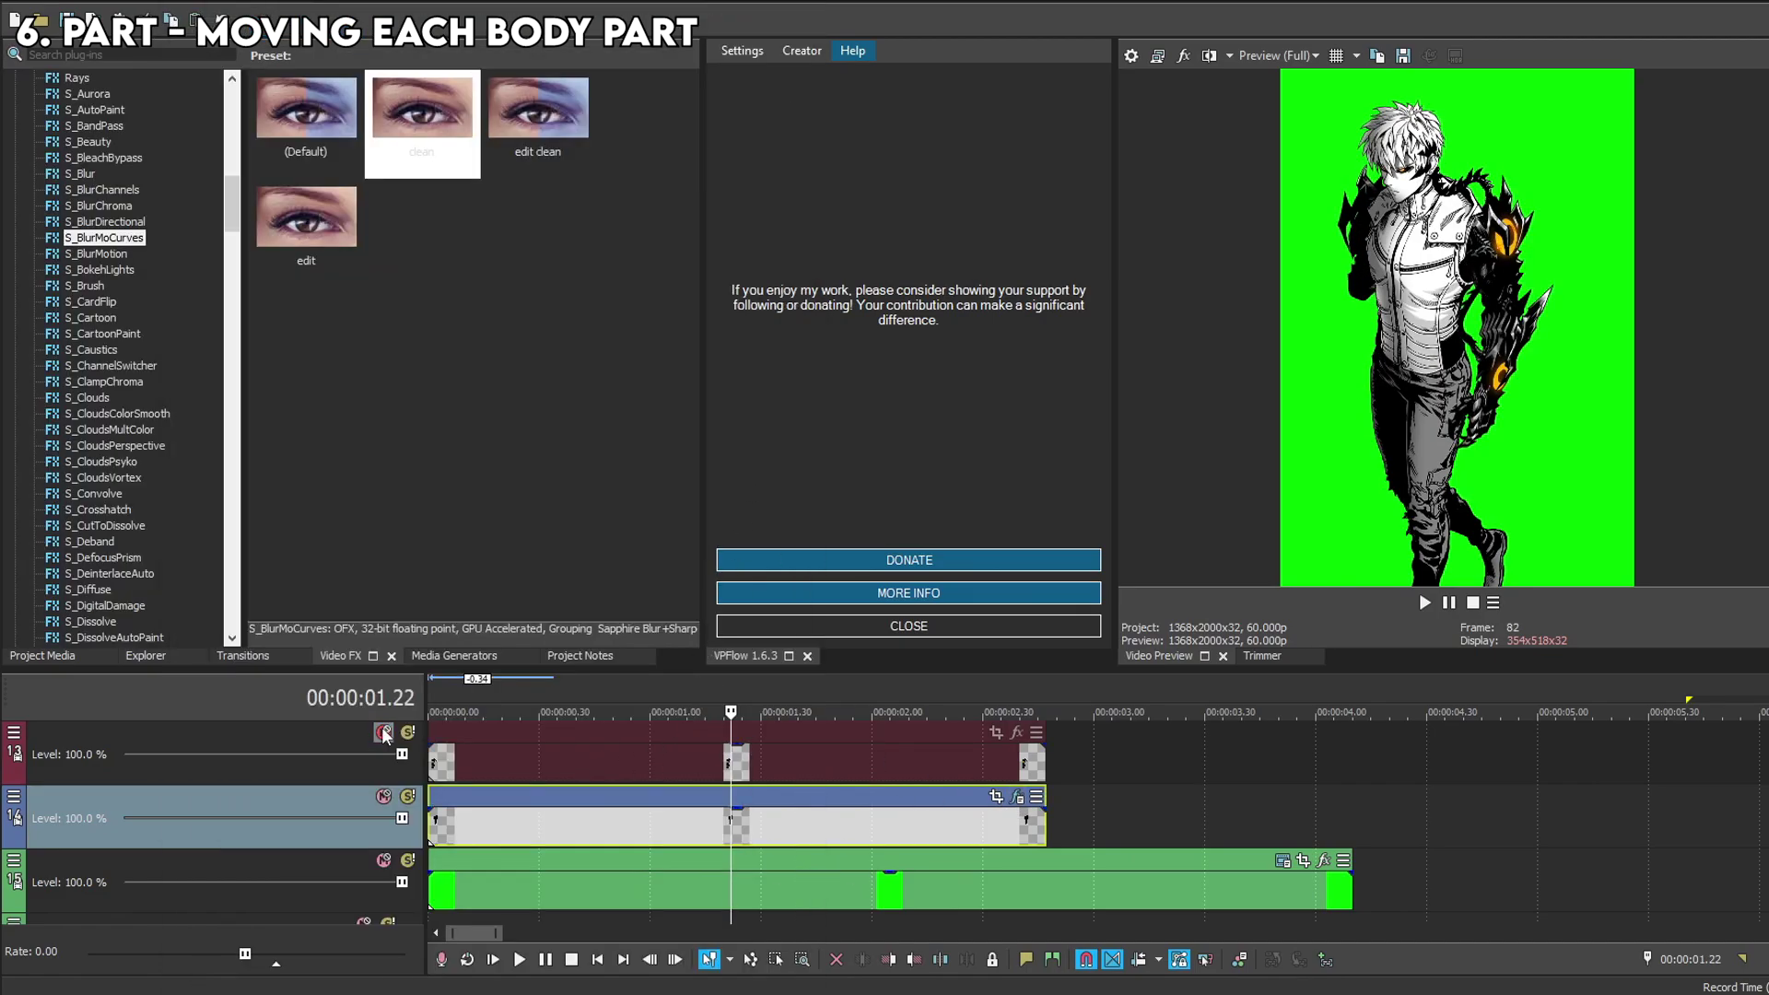
Unmute the arm2 track and apply the S_BlurMoCurves clean preset to the arm2 clip.
right_click(490, 824)
key(Escape)
right_click(466, 833)
click(580, 756)
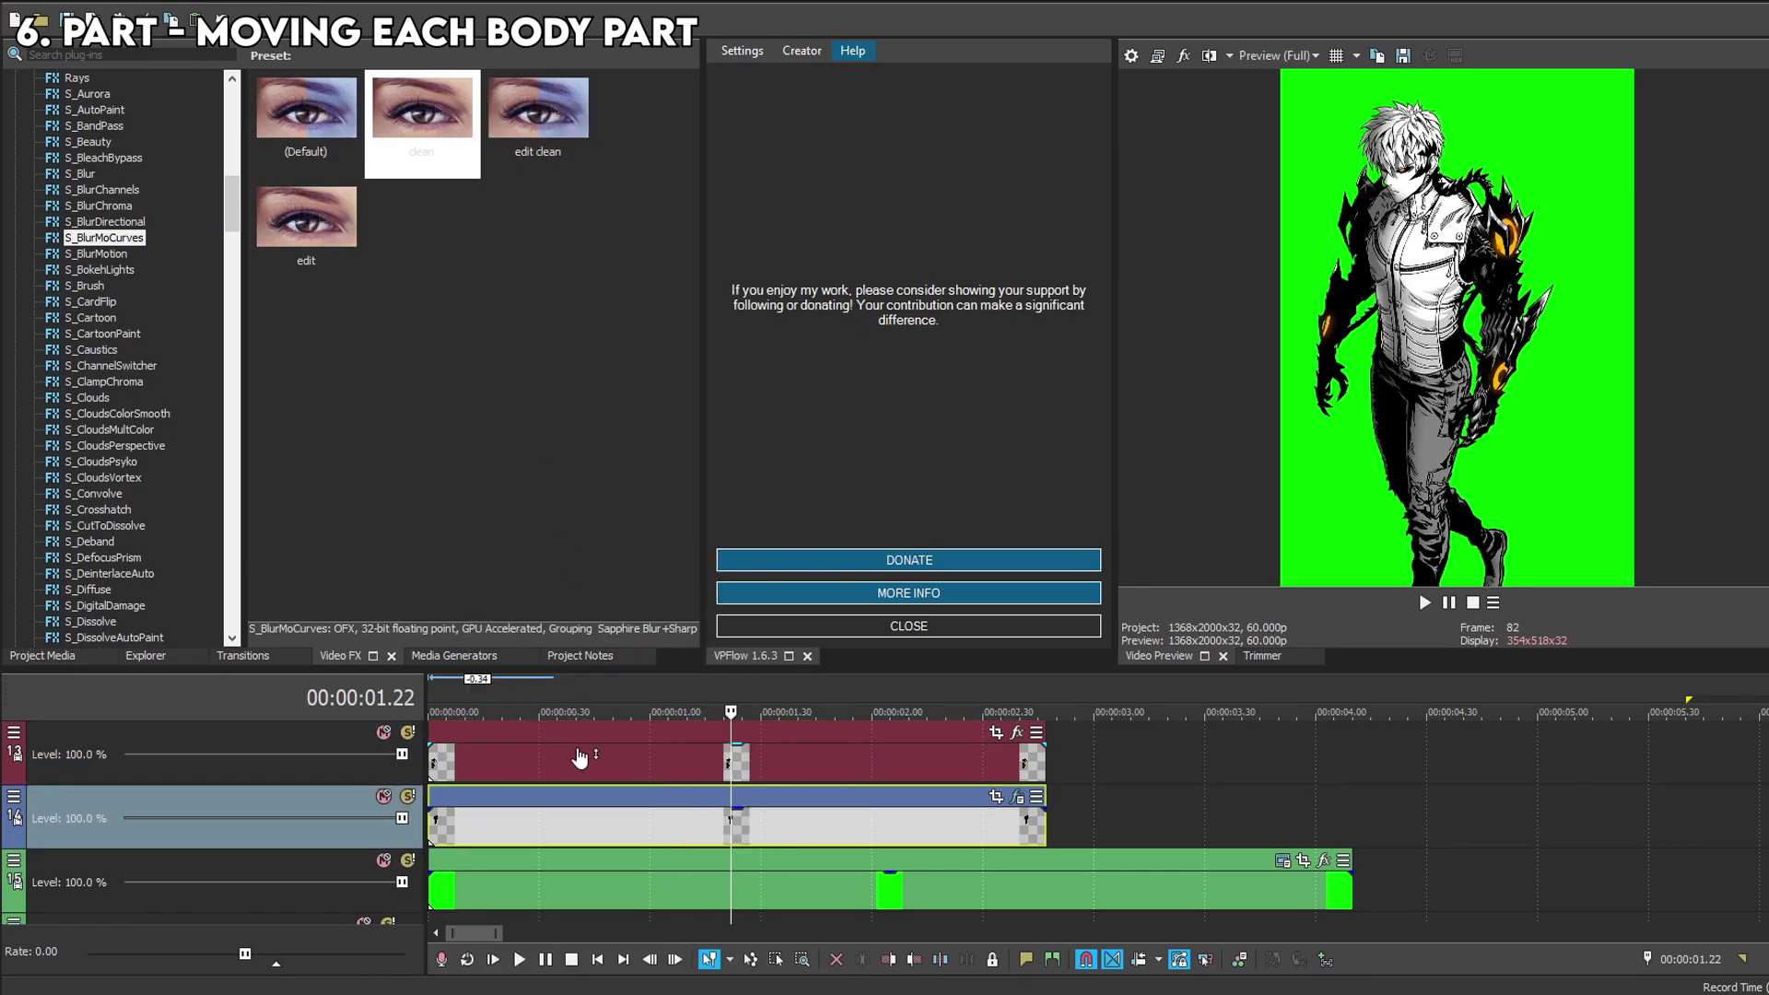
right_click(617, 757)
click(737, 288)
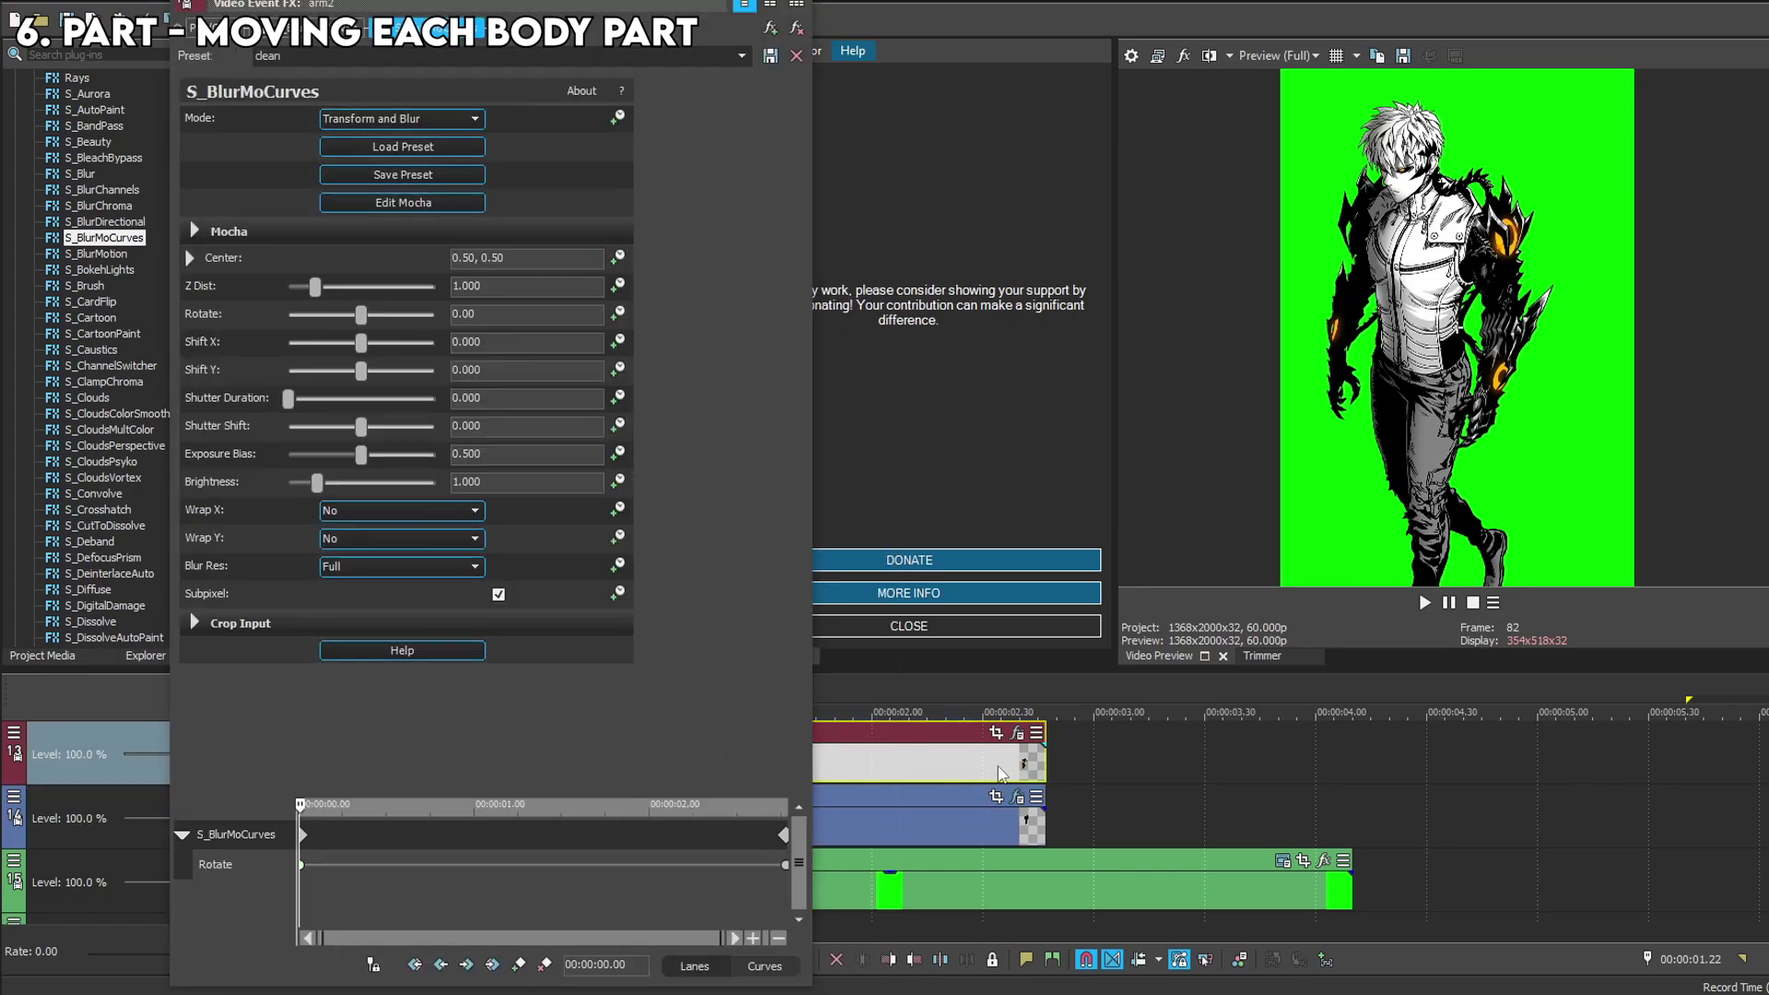
Isolate the arm2 clip to set its S_BlurMoCurves Center to 0.20, 0.59, and return the clip to the timeline start.
drag(1003, 773, 1155, 772)
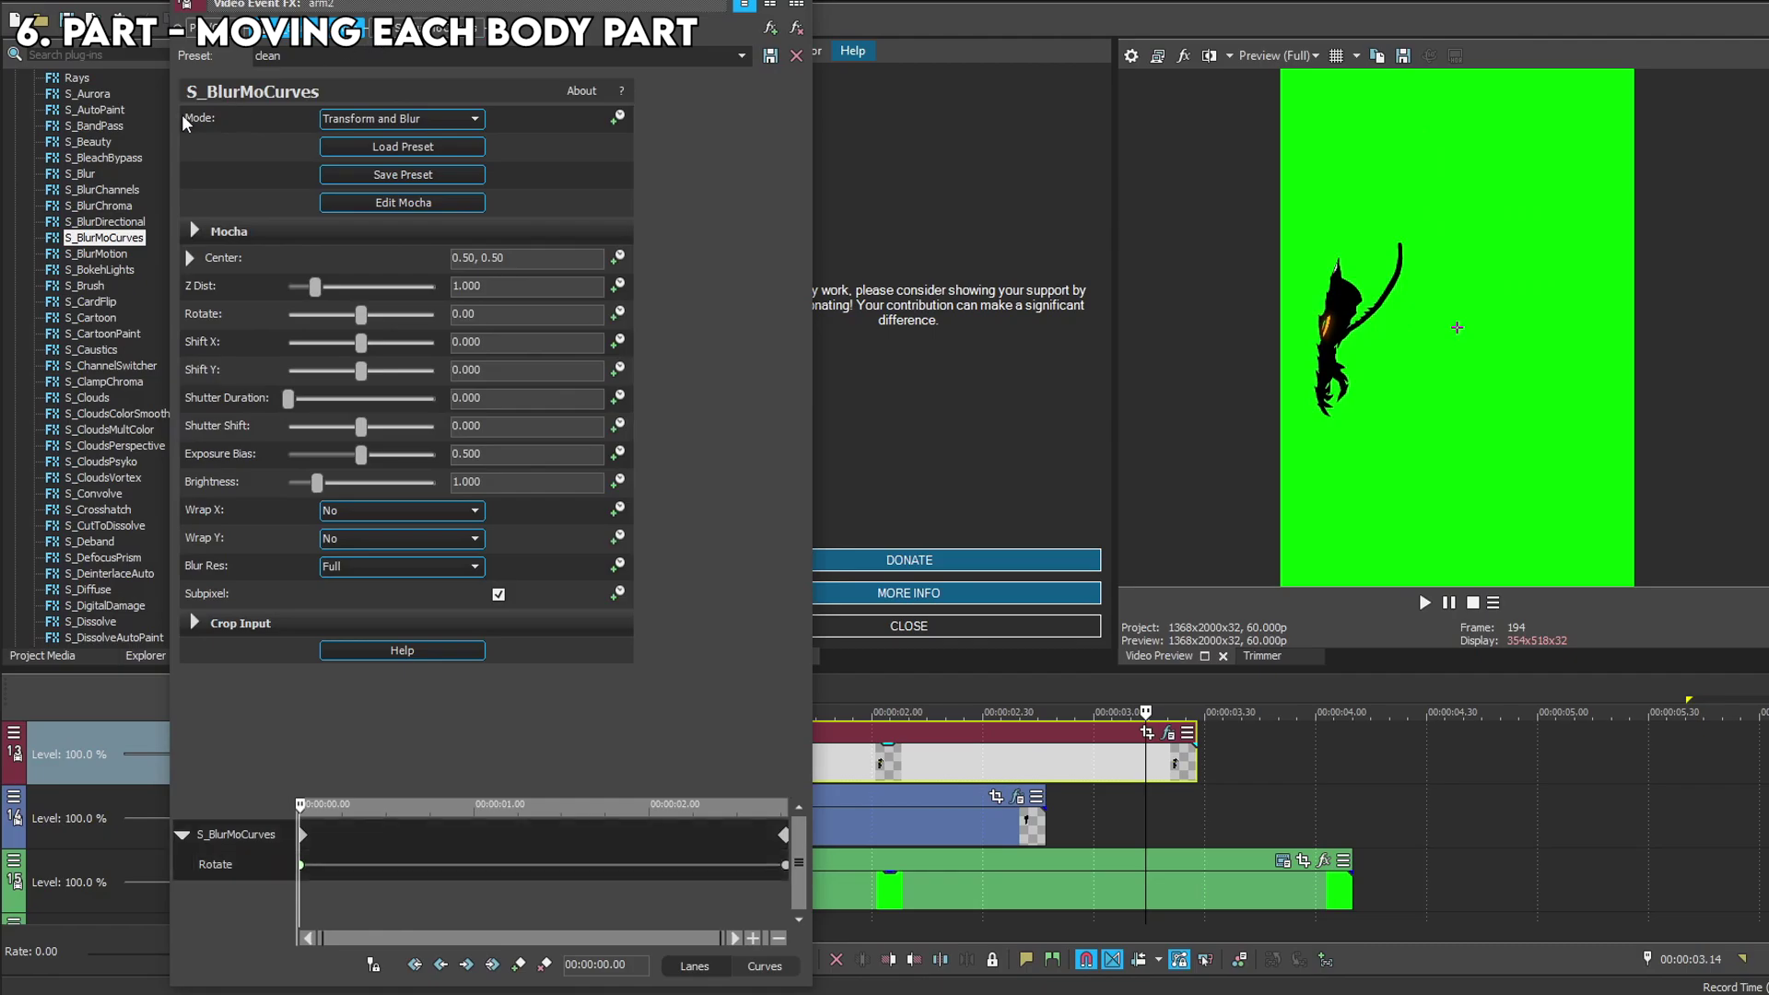
click(194, 257)
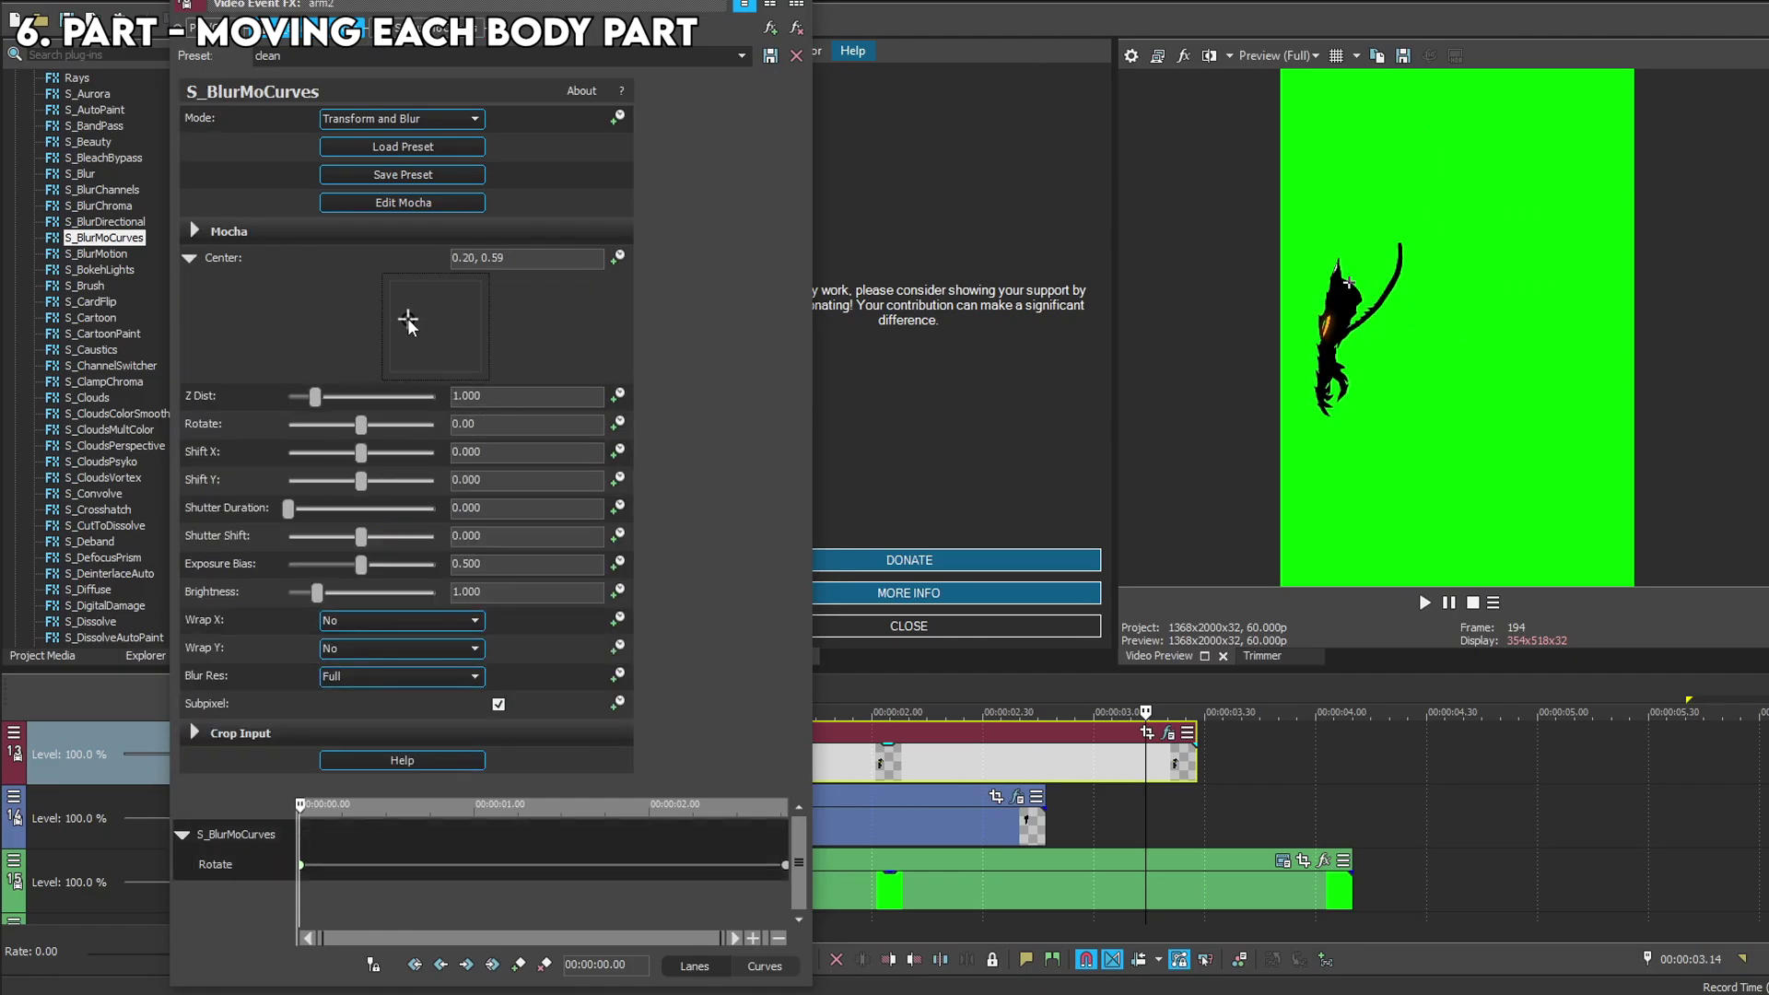
drag(1022, 760, 870, 760)
click(884, 760)
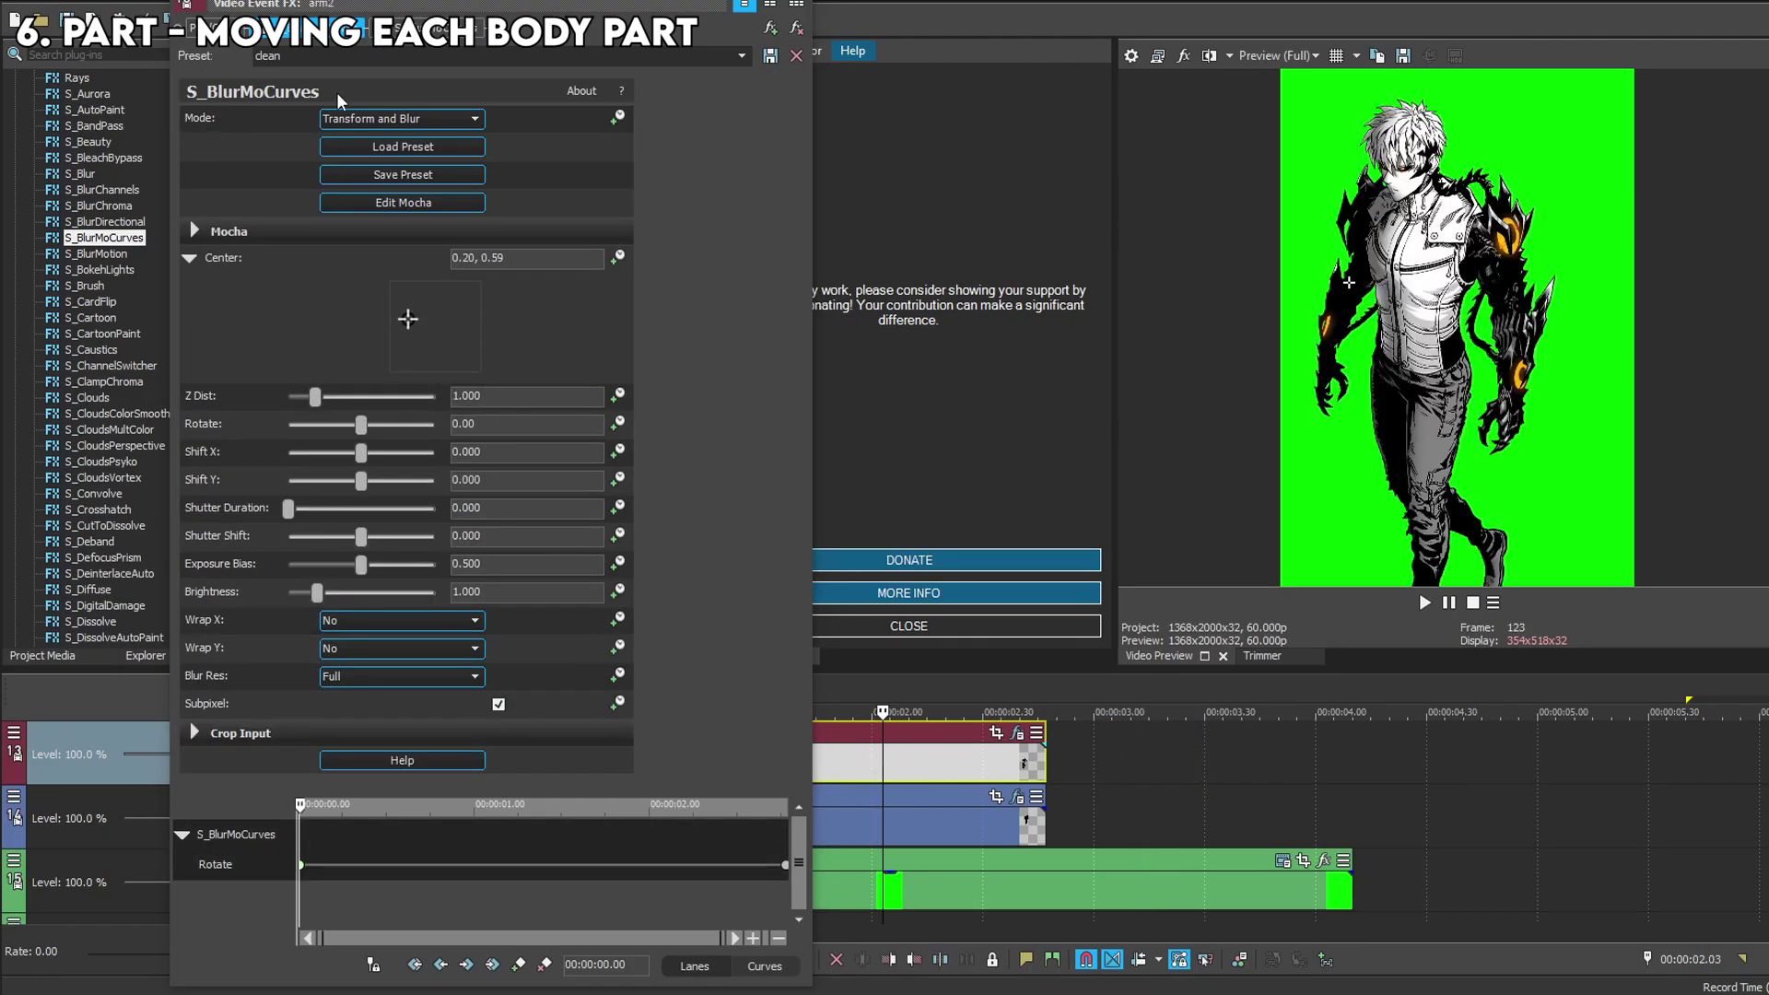
key(Home)
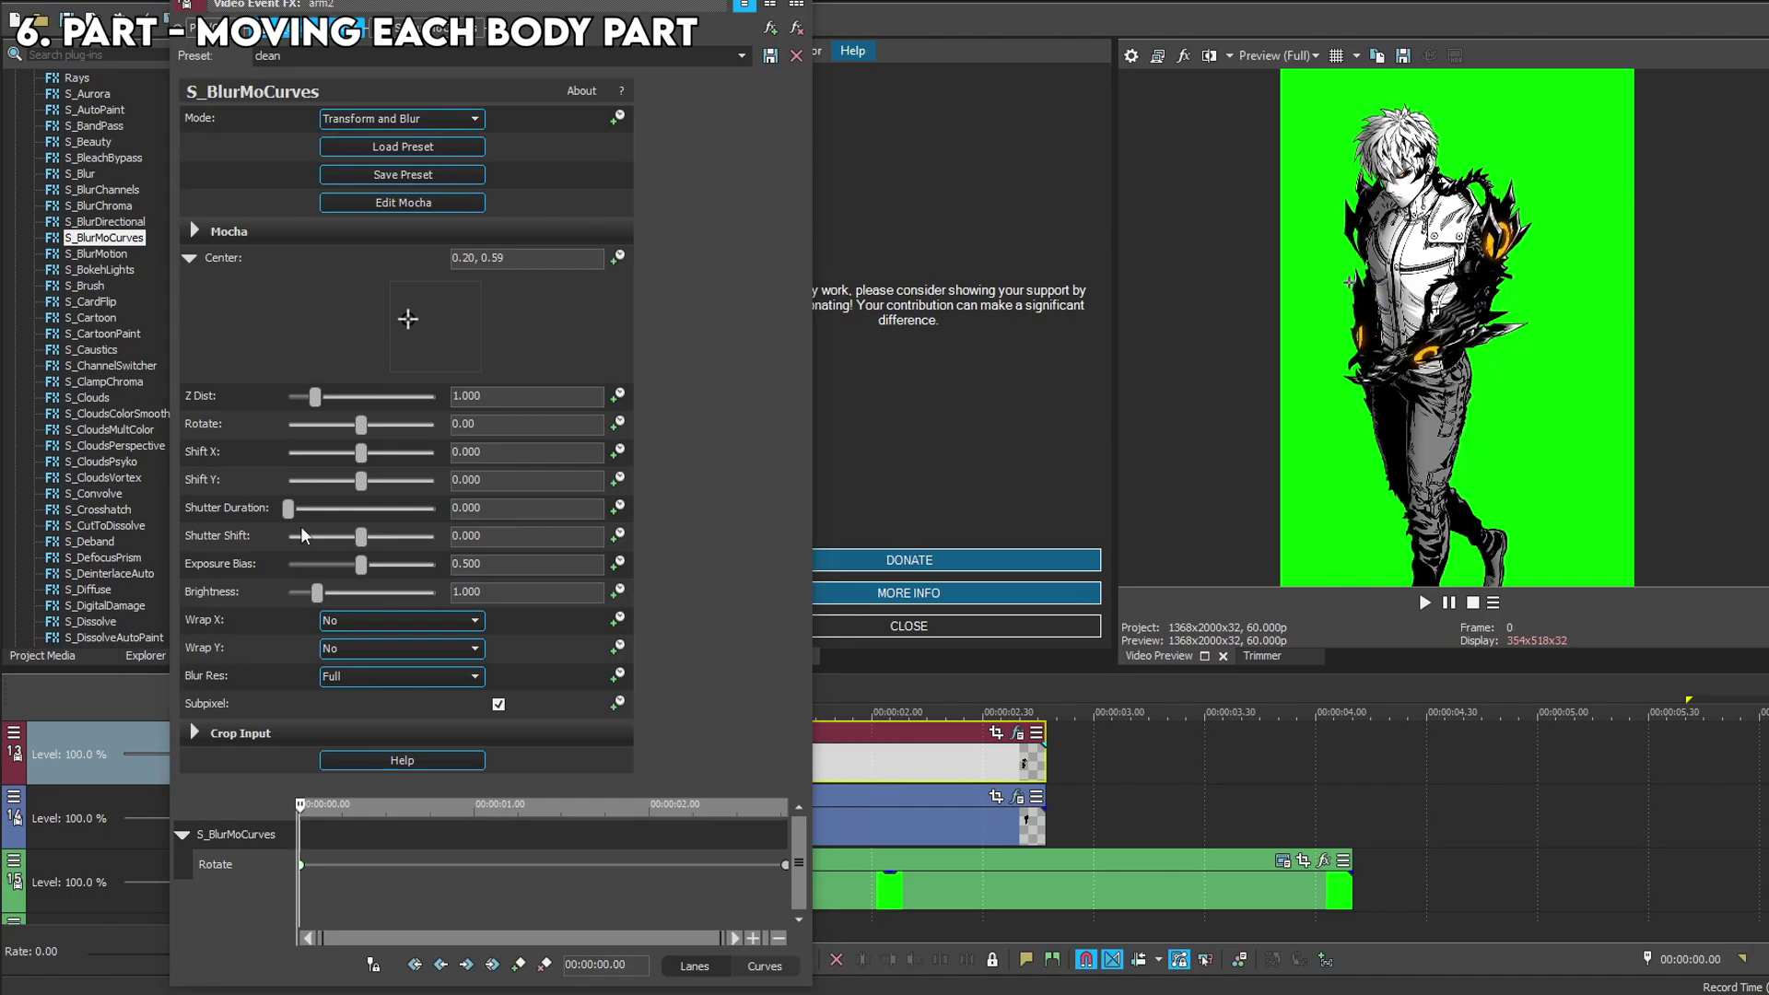
Keyframe the arm2 clip's Rotate from 22.00 at the start to 0.00 at the end and change the start keyframe's interpolation.
drag(366, 427, 367, 427)
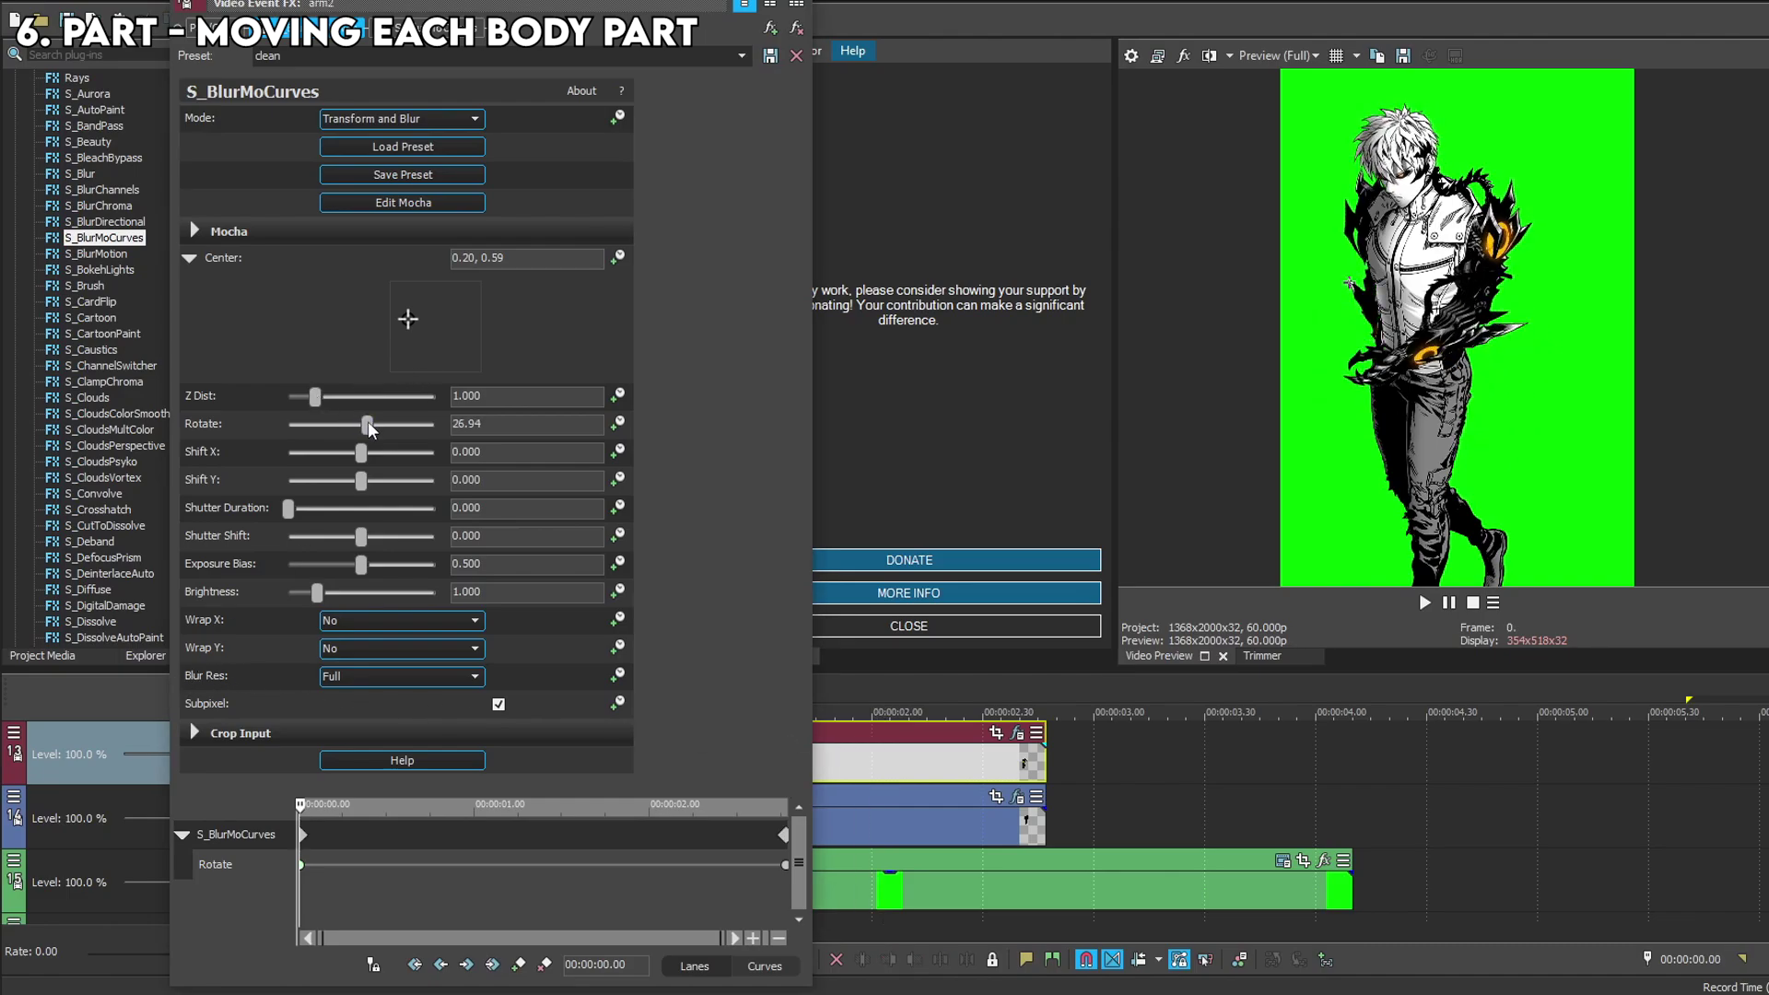
click(617, 423)
click(788, 884)
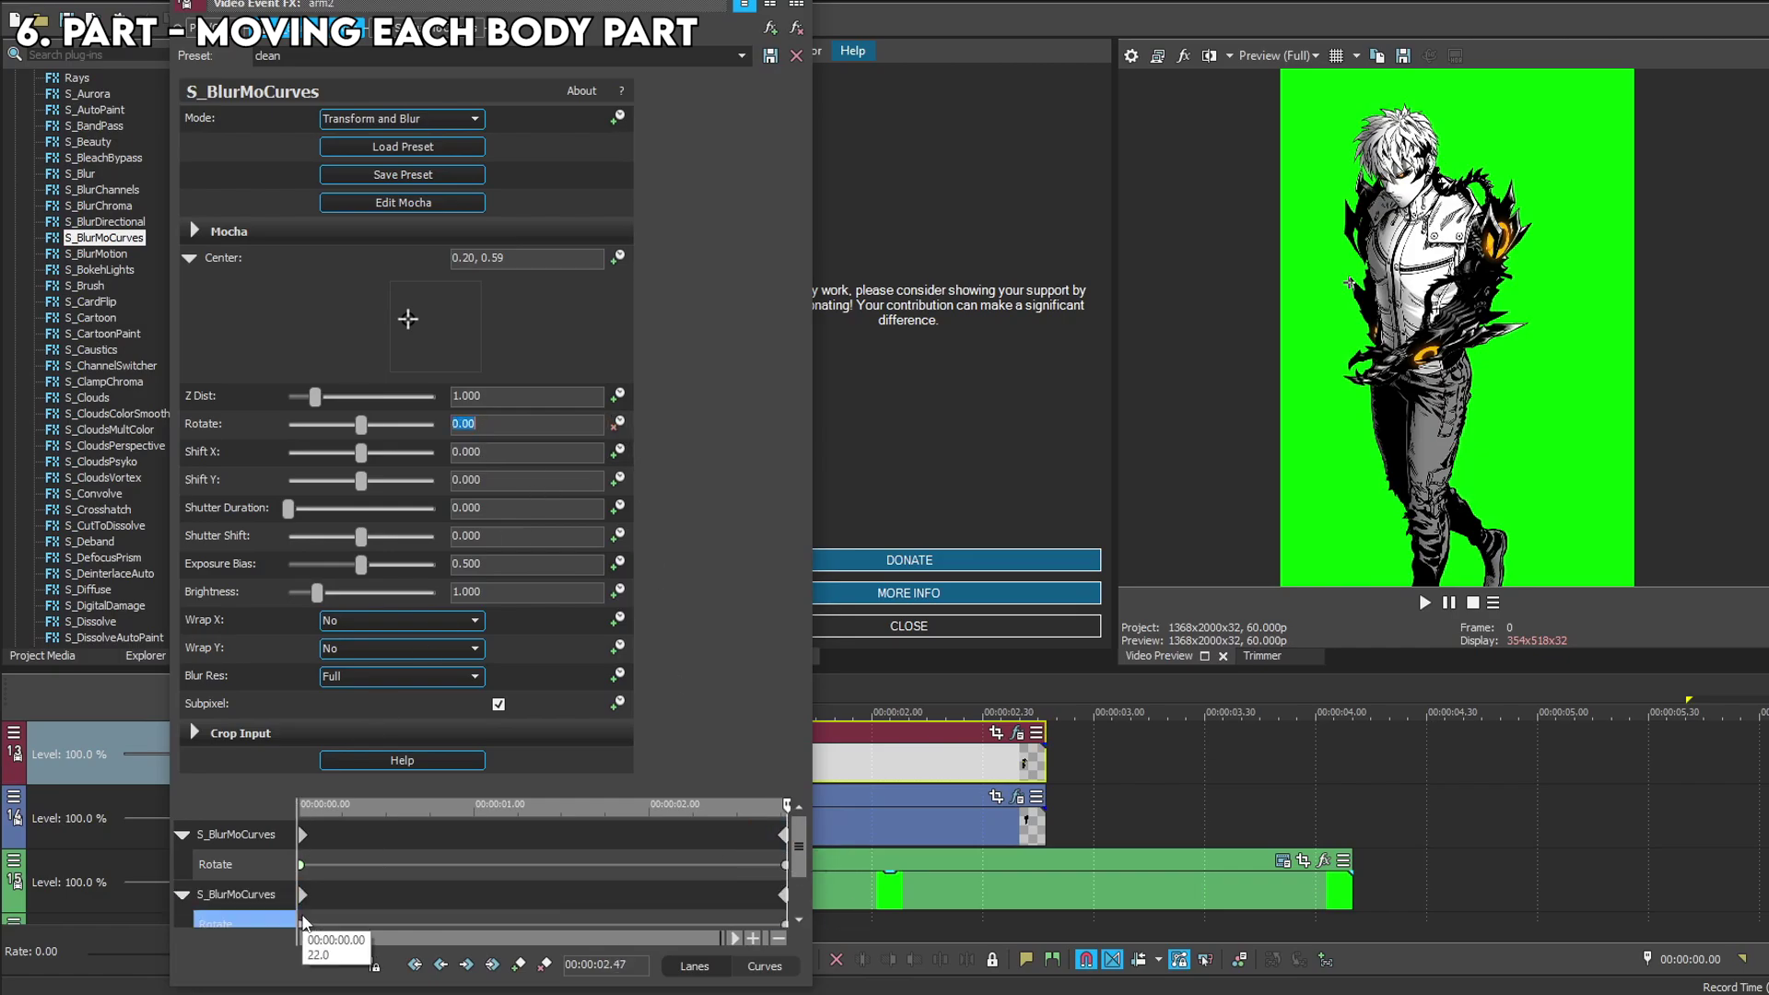
right_click(305, 923)
click(351, 788)
click(796, 55)
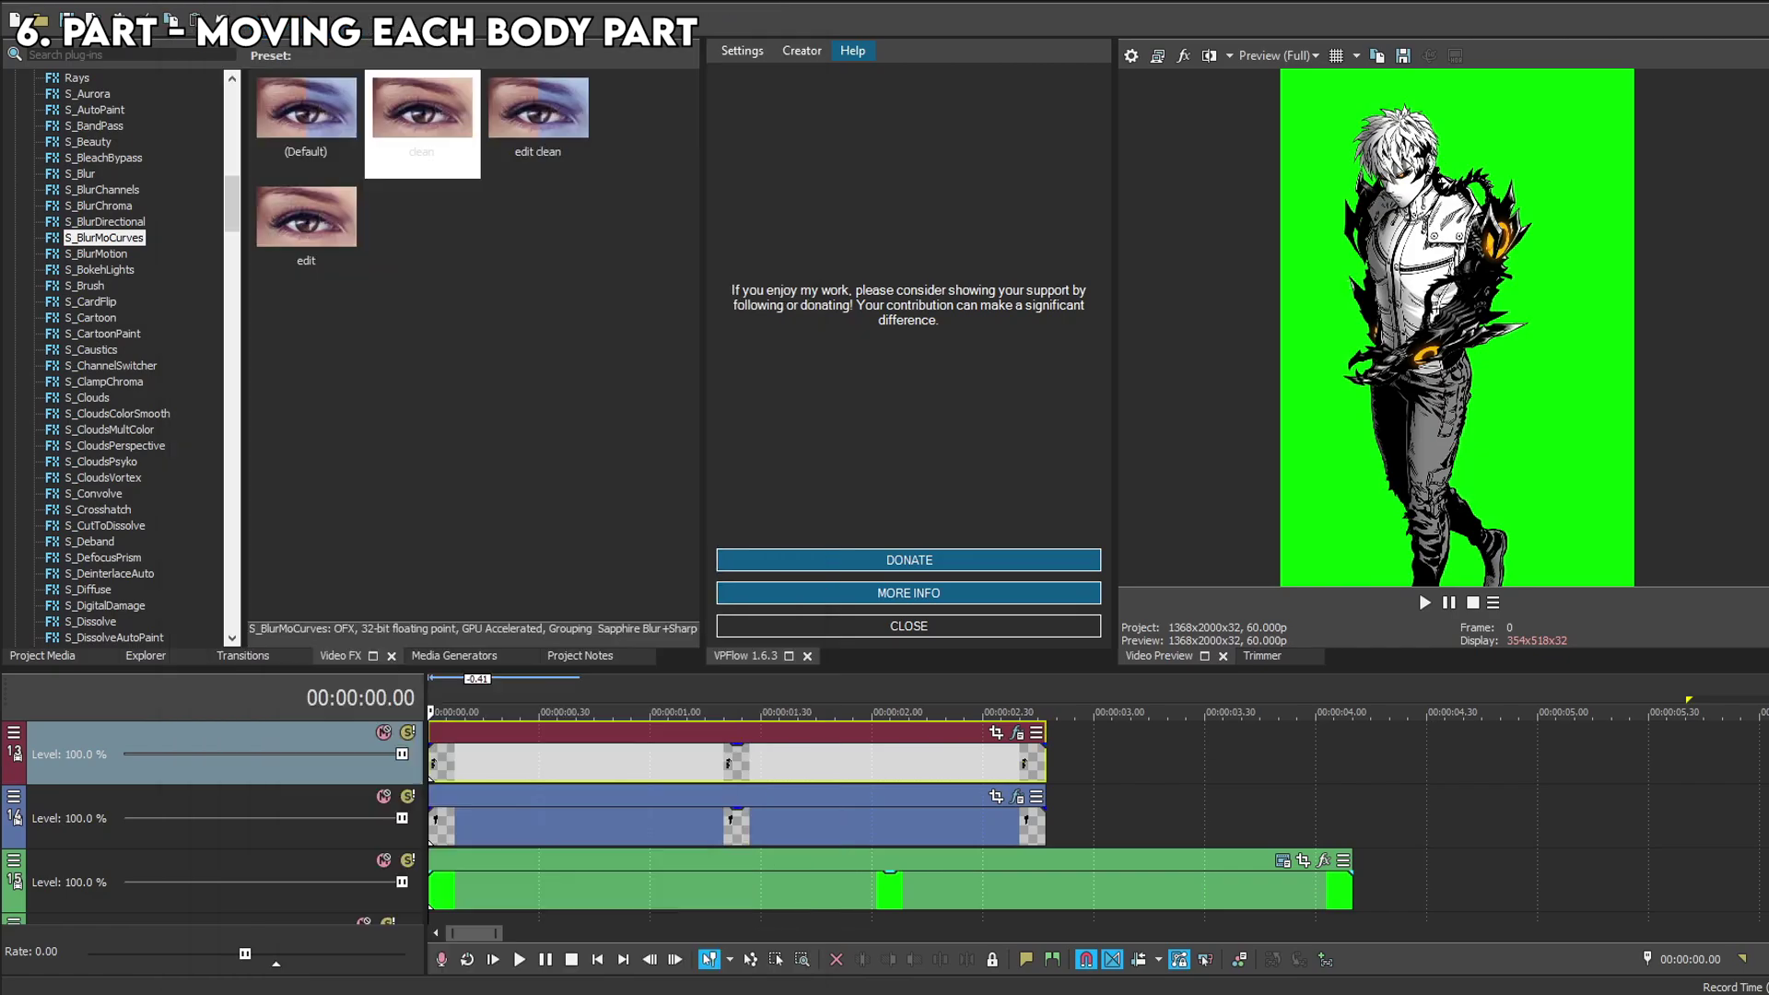
Preview the animated pose, delete the green background clip, and set the time selection to the length of the remaining clips.
click(451, 835)
drag(451, 835, 792, 841)
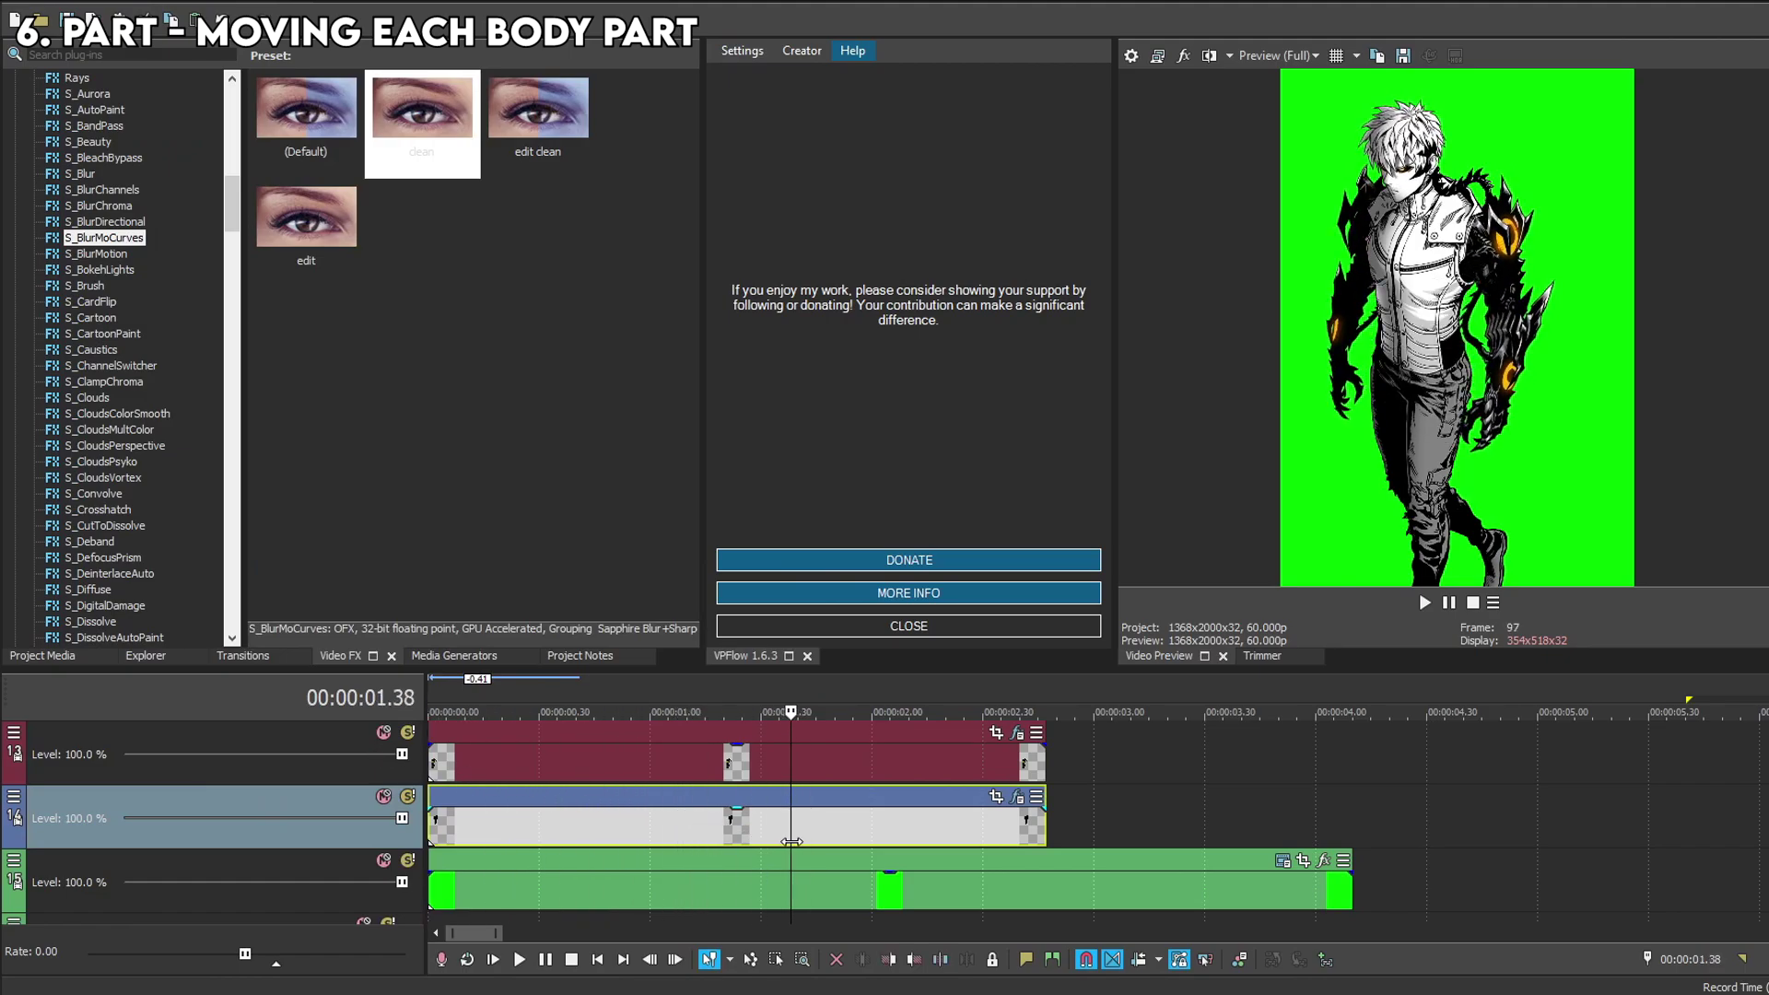
scroll(791, 841, down, 3)
click(649, 865)
key(Delete)
double_click(662, 826)
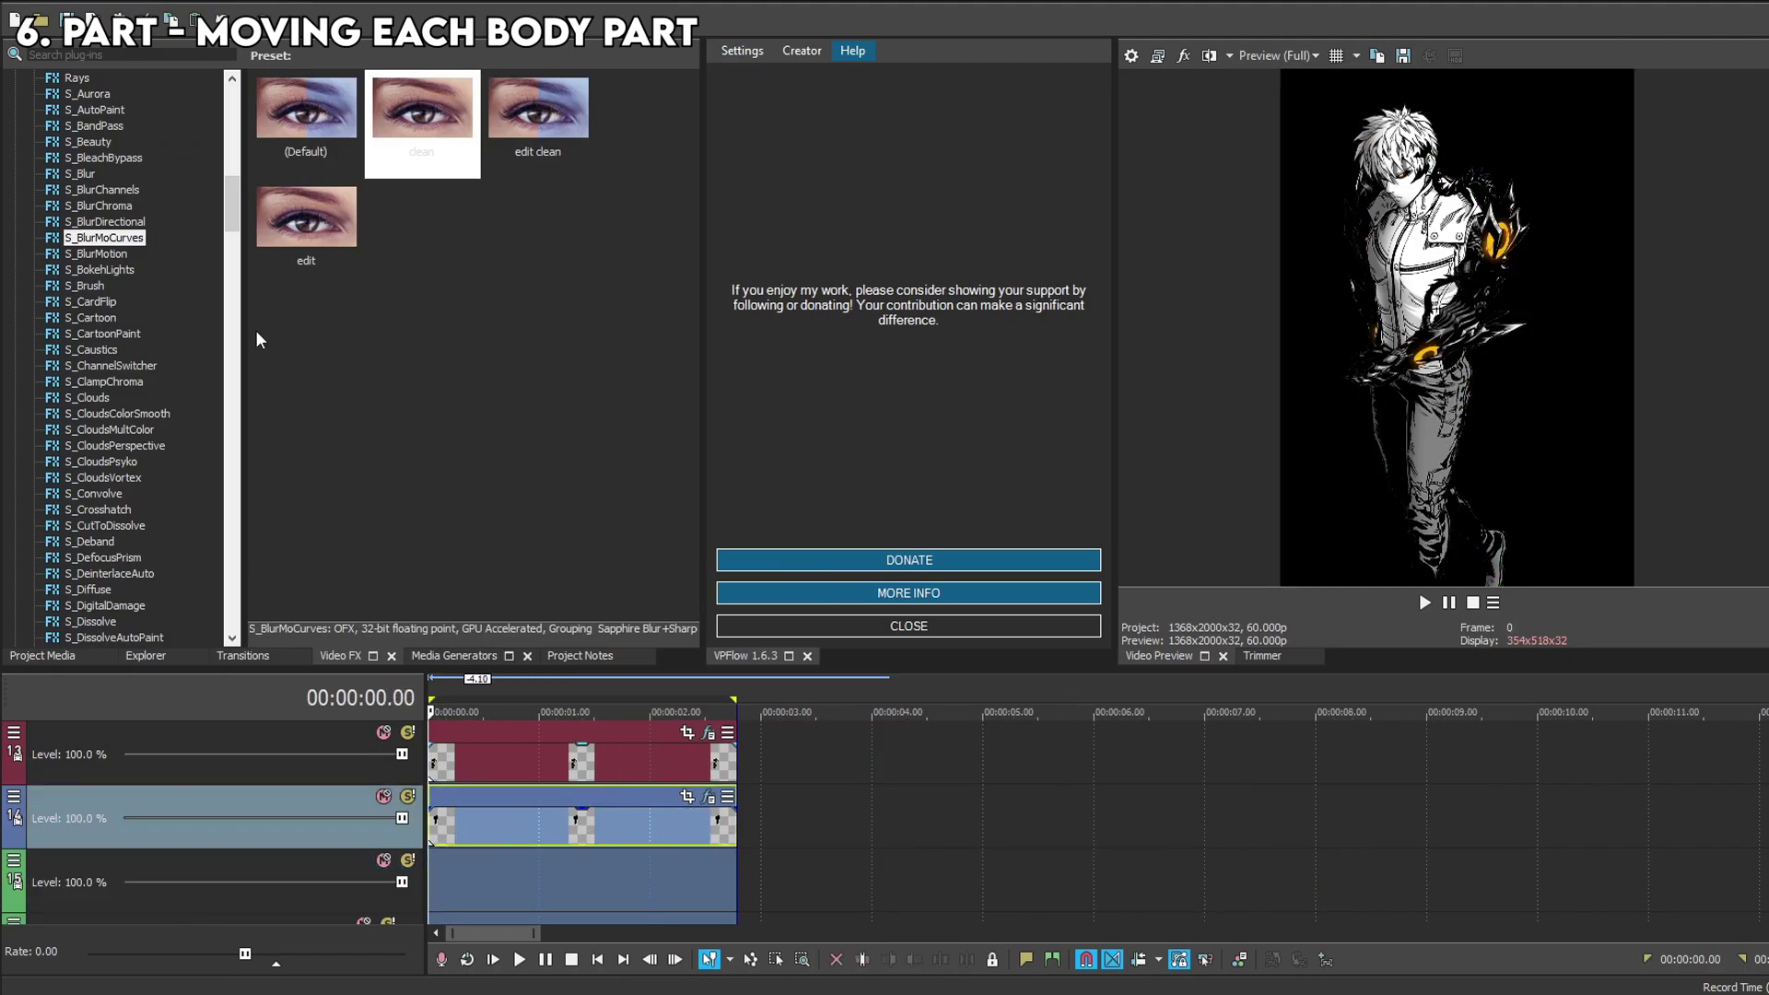
Render the character animation in QuickTime 7 format under the name genos.
key(alt+f)
click(55, 147)
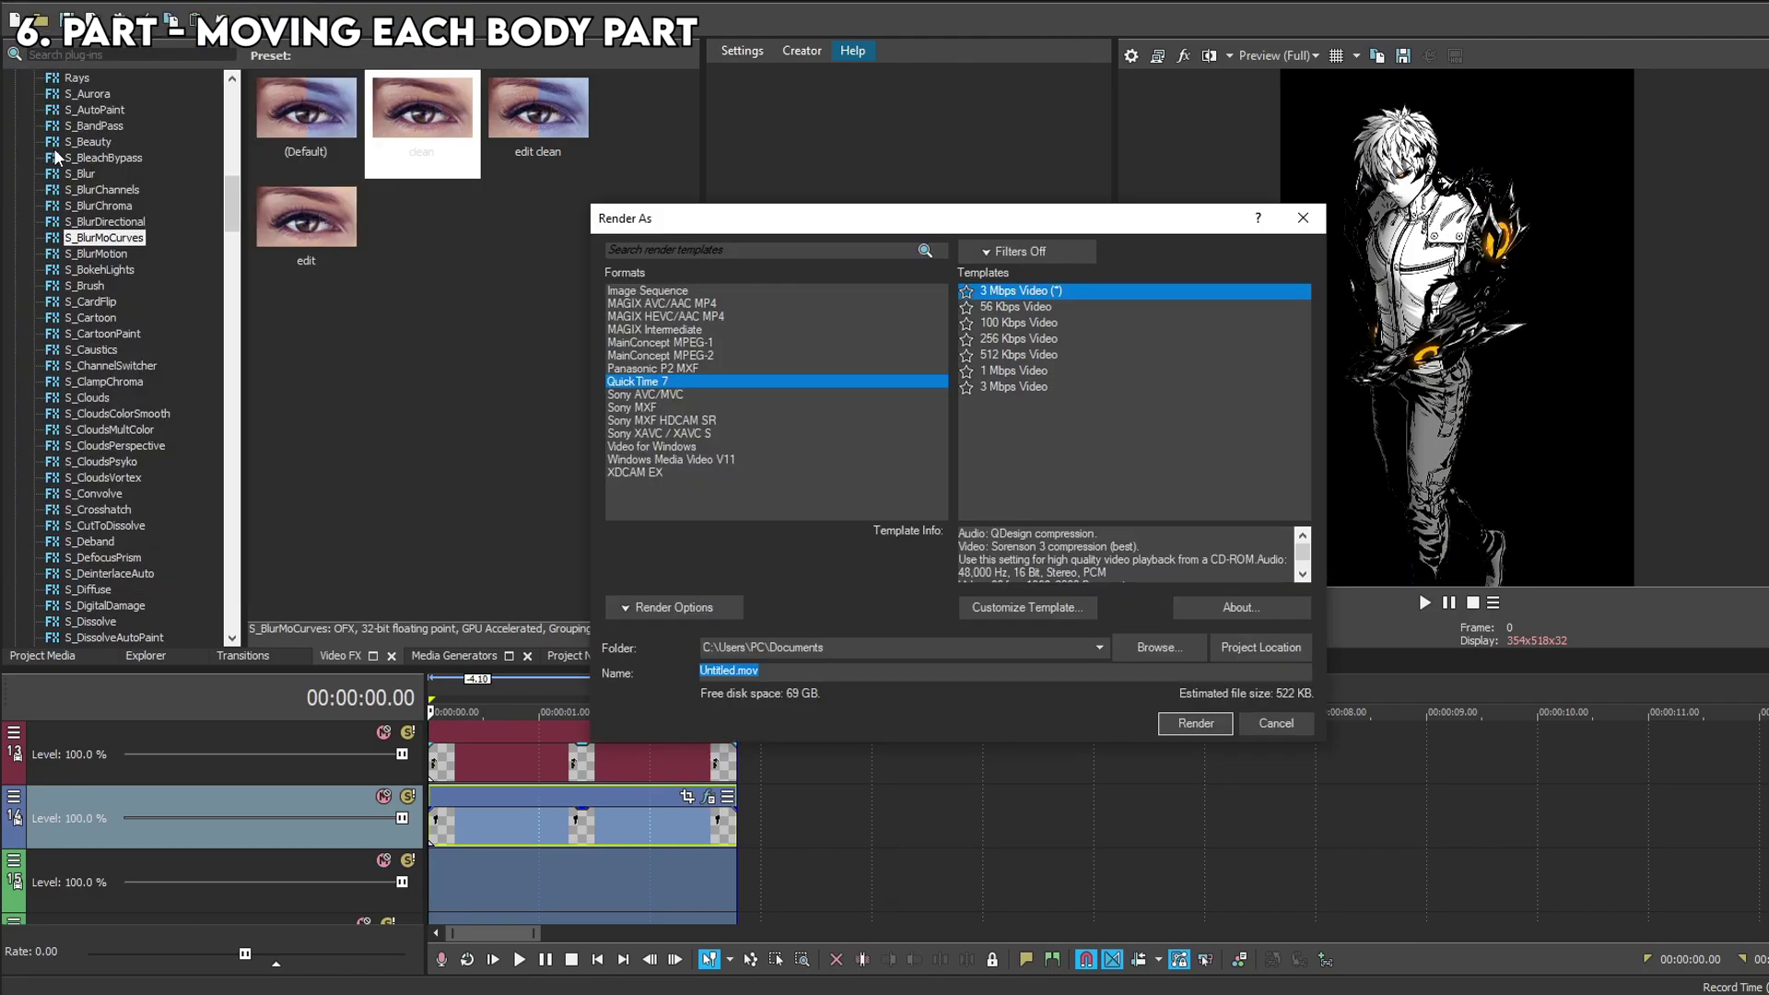
text(genos)
key(Return)
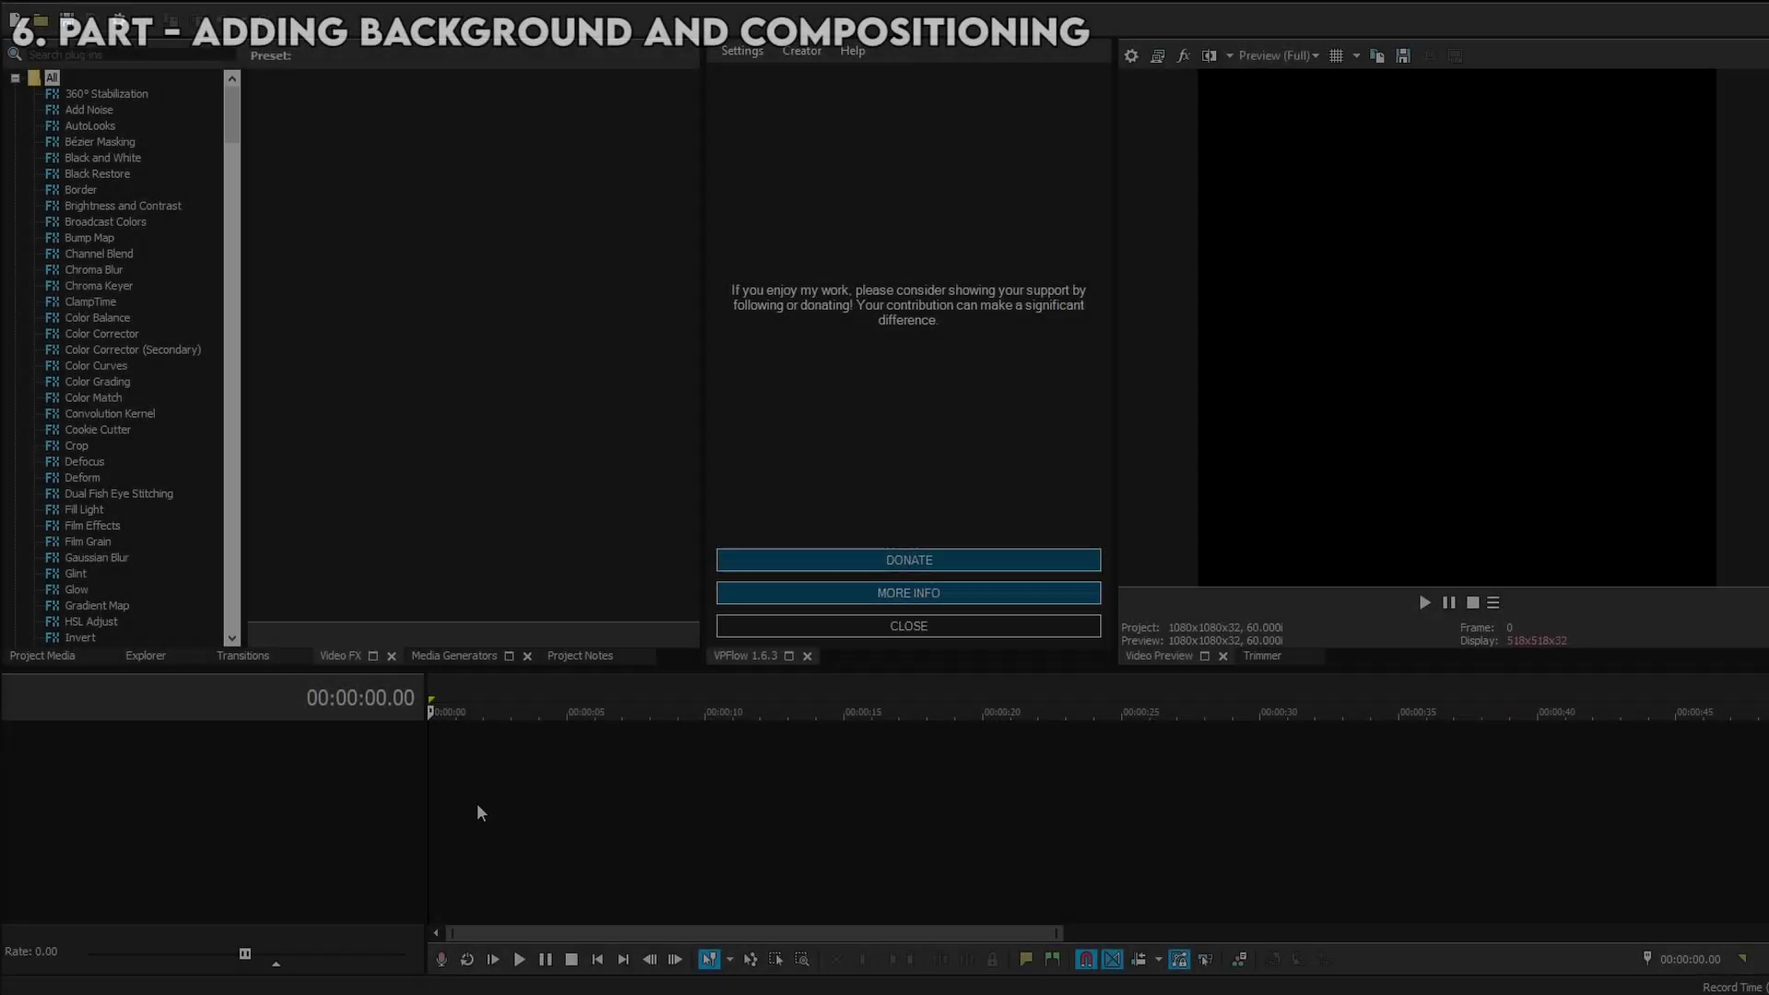
Place the rendered genos clip at the timeline start of the new project and delete its audio.
drag(478, 810, 429, 802)
scroll(622, 807, up, 3)
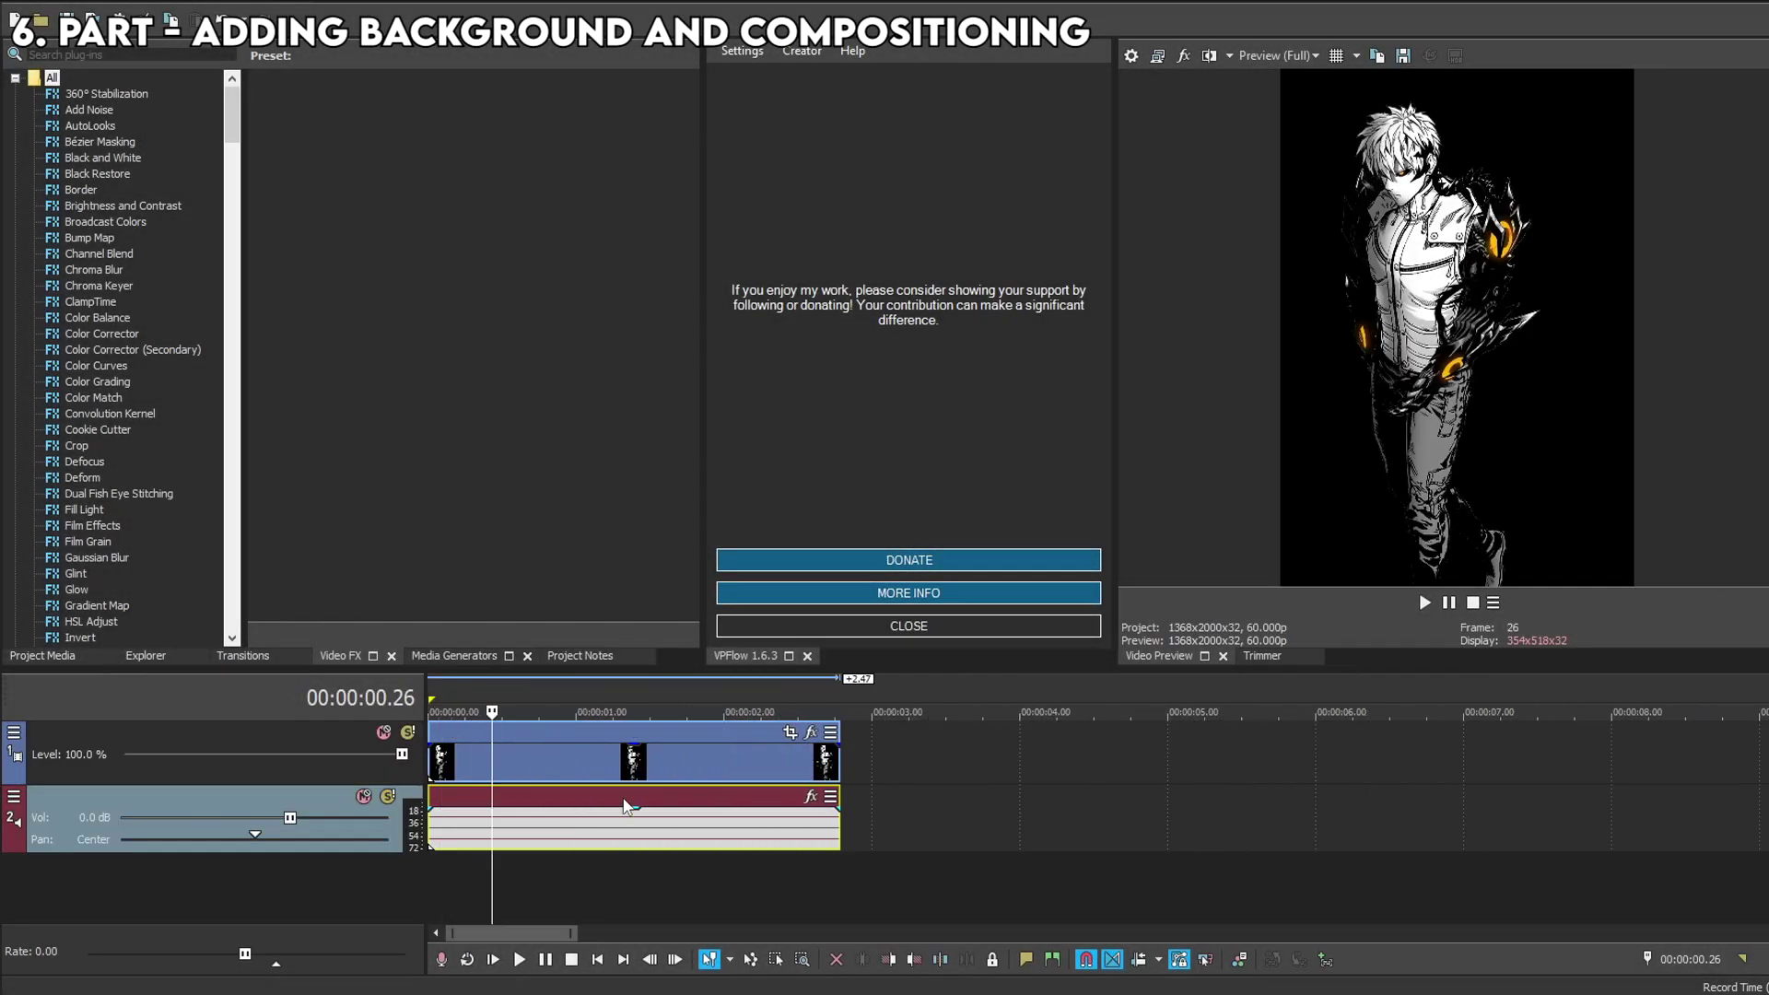
click(626, 807)
key(Delete)
Set the genos clip's alpha channel to Straight (unmatted) in its media properties.
right_click(594, 763)
click(645, 952)
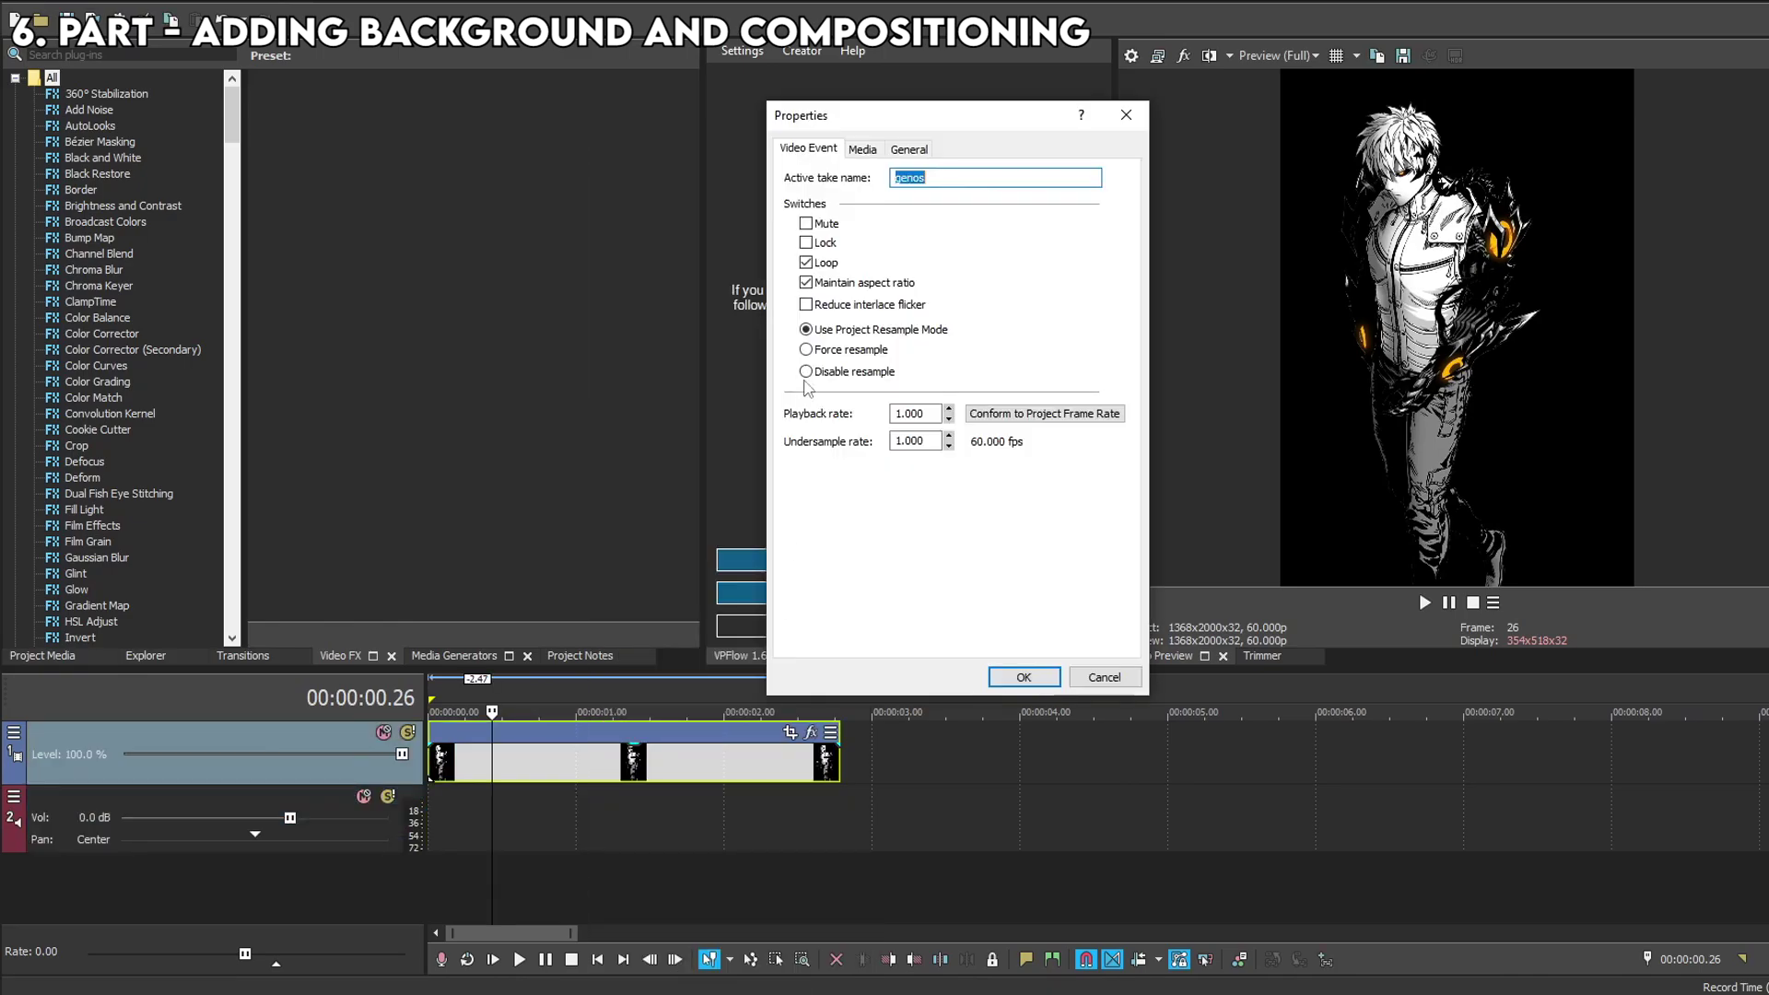
click(866, 151)
click(1013, 501)
click(995, 540)
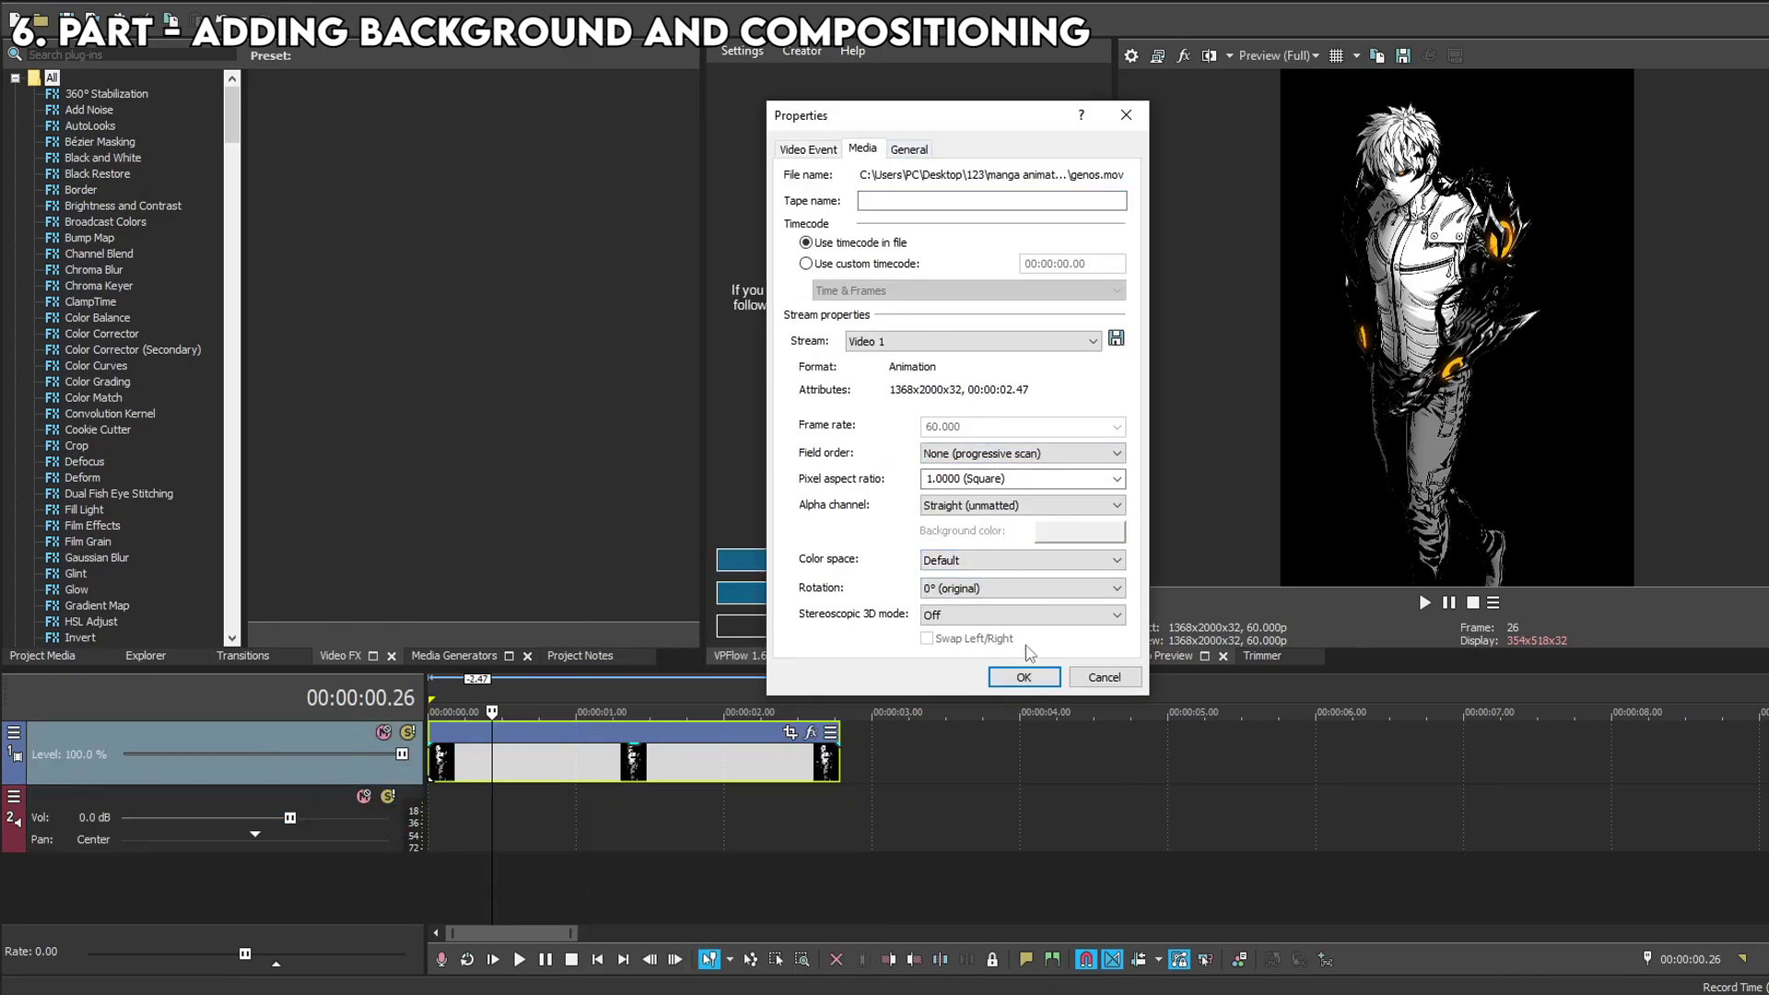
click(1024, 677)
Insert two video tracks above the genos clip and move the clip onto the topmost one.
right_click(926, 740)
click(996, 516)
right_click(844, 745)
click(912, 516)
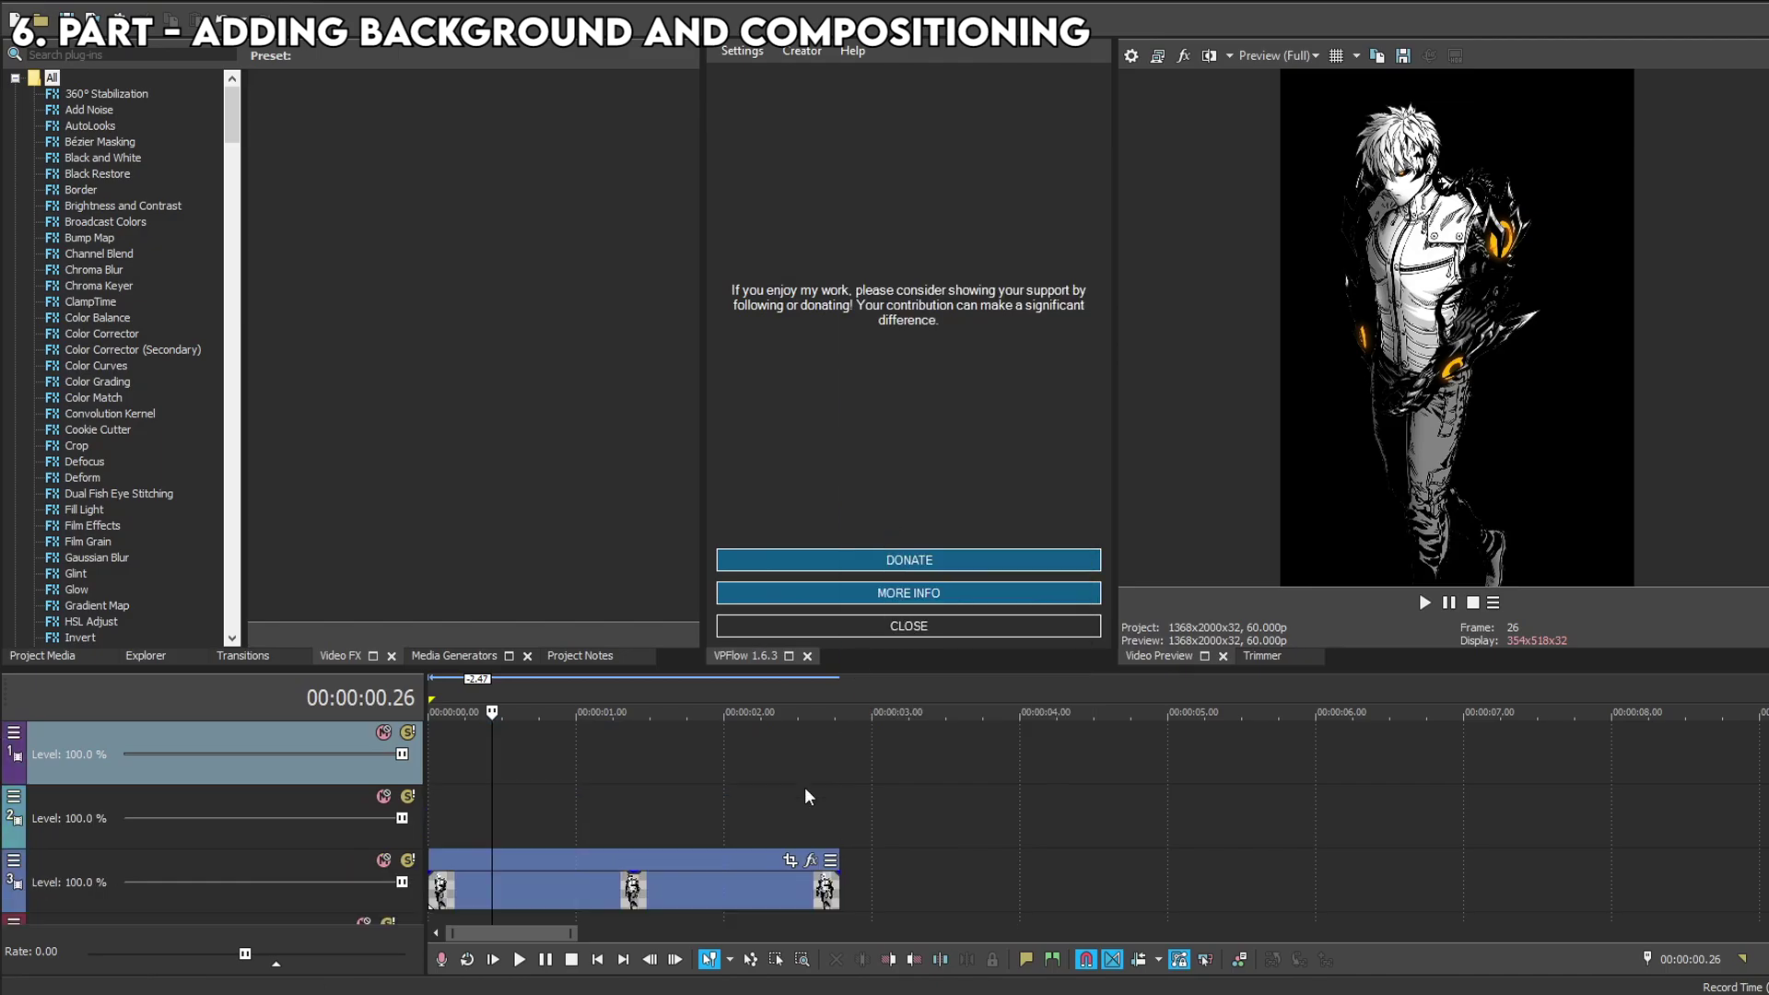
drag(772, 890, 737, 761)
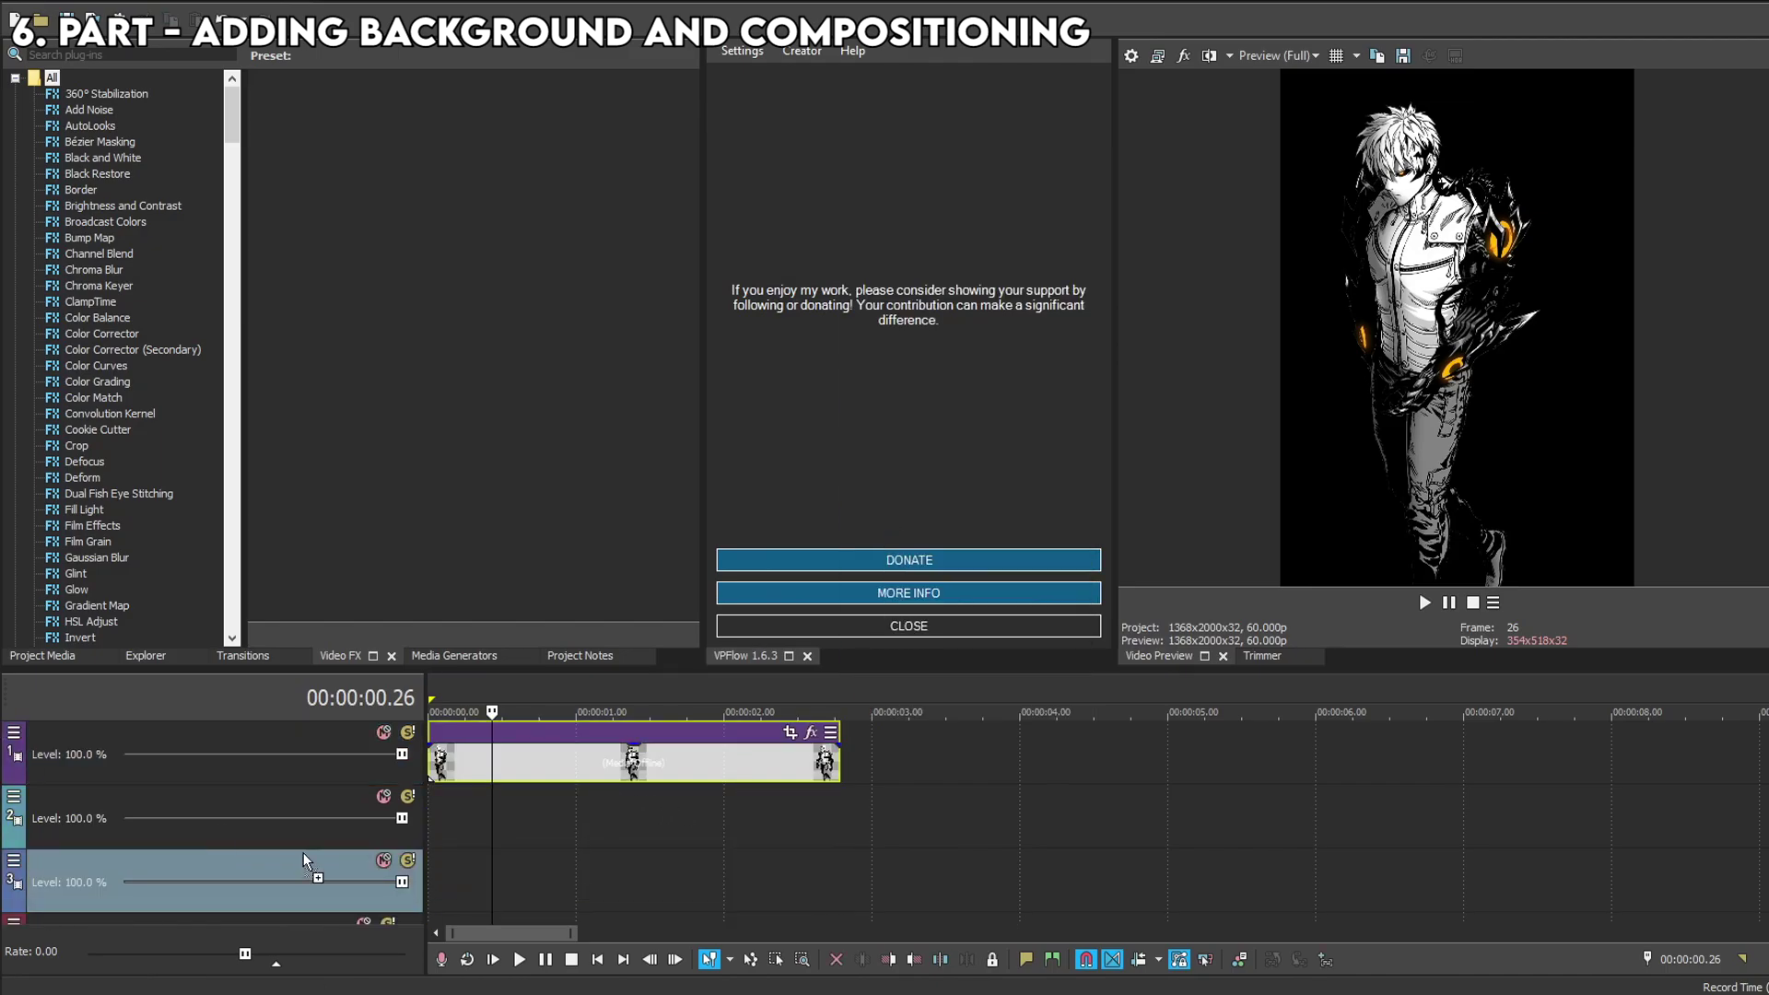
Add the bg image on the second track, trim it to the genos clip's end, and review the image's event properties.
drag(1768, 815, 479, 815)
click(839, 820)
click(915, 959)
key(Delete)
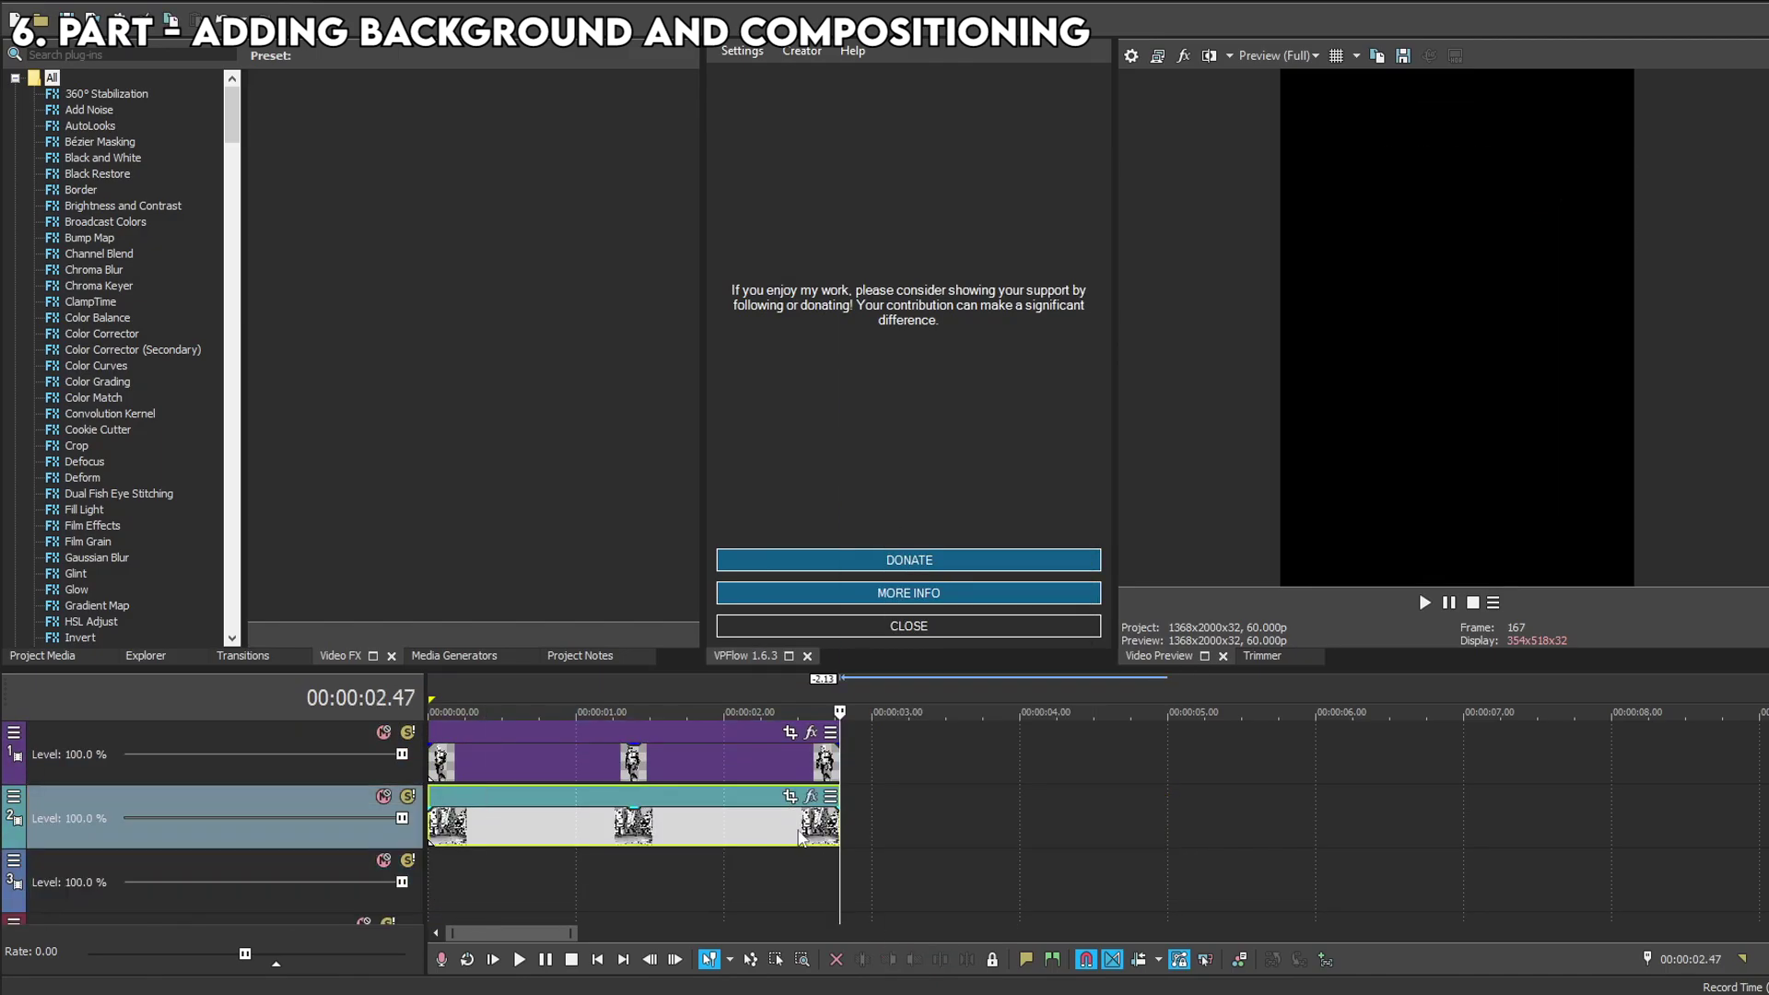
right_click(783, 820)
click(830, 979)
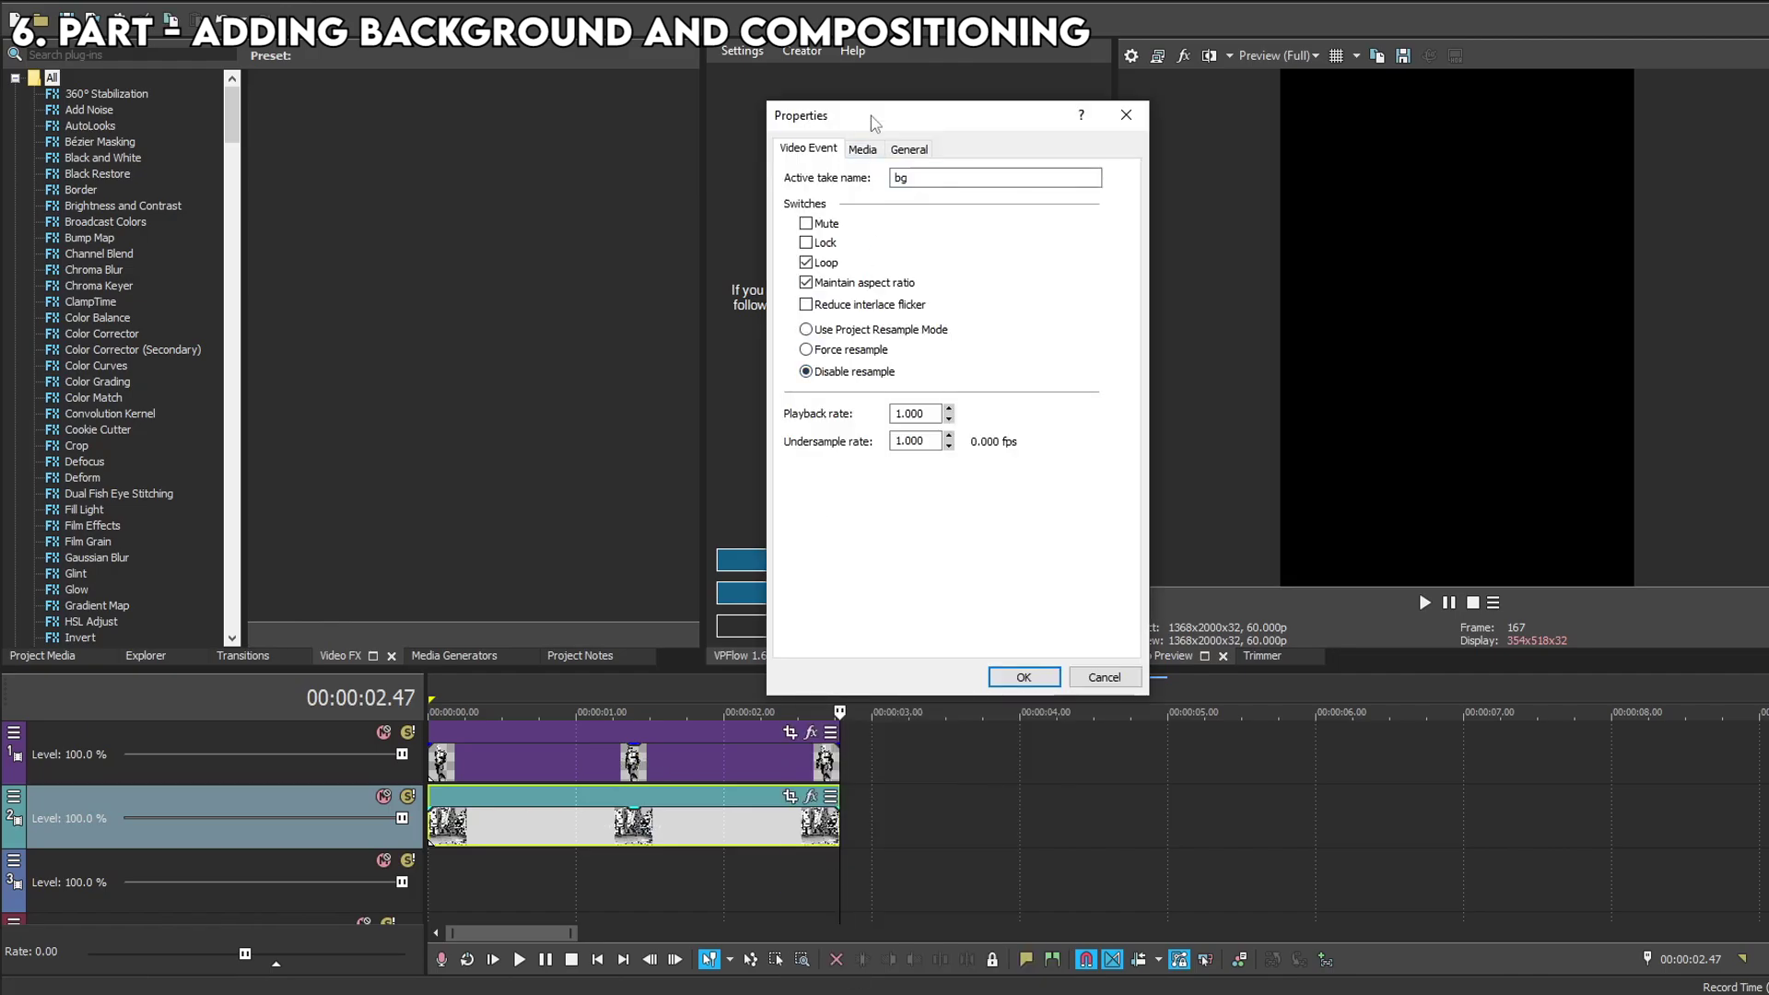
click(1021, 676)
Set the project height to 1368 for a square 1368 x 1368 frame.
click(1131, 55)
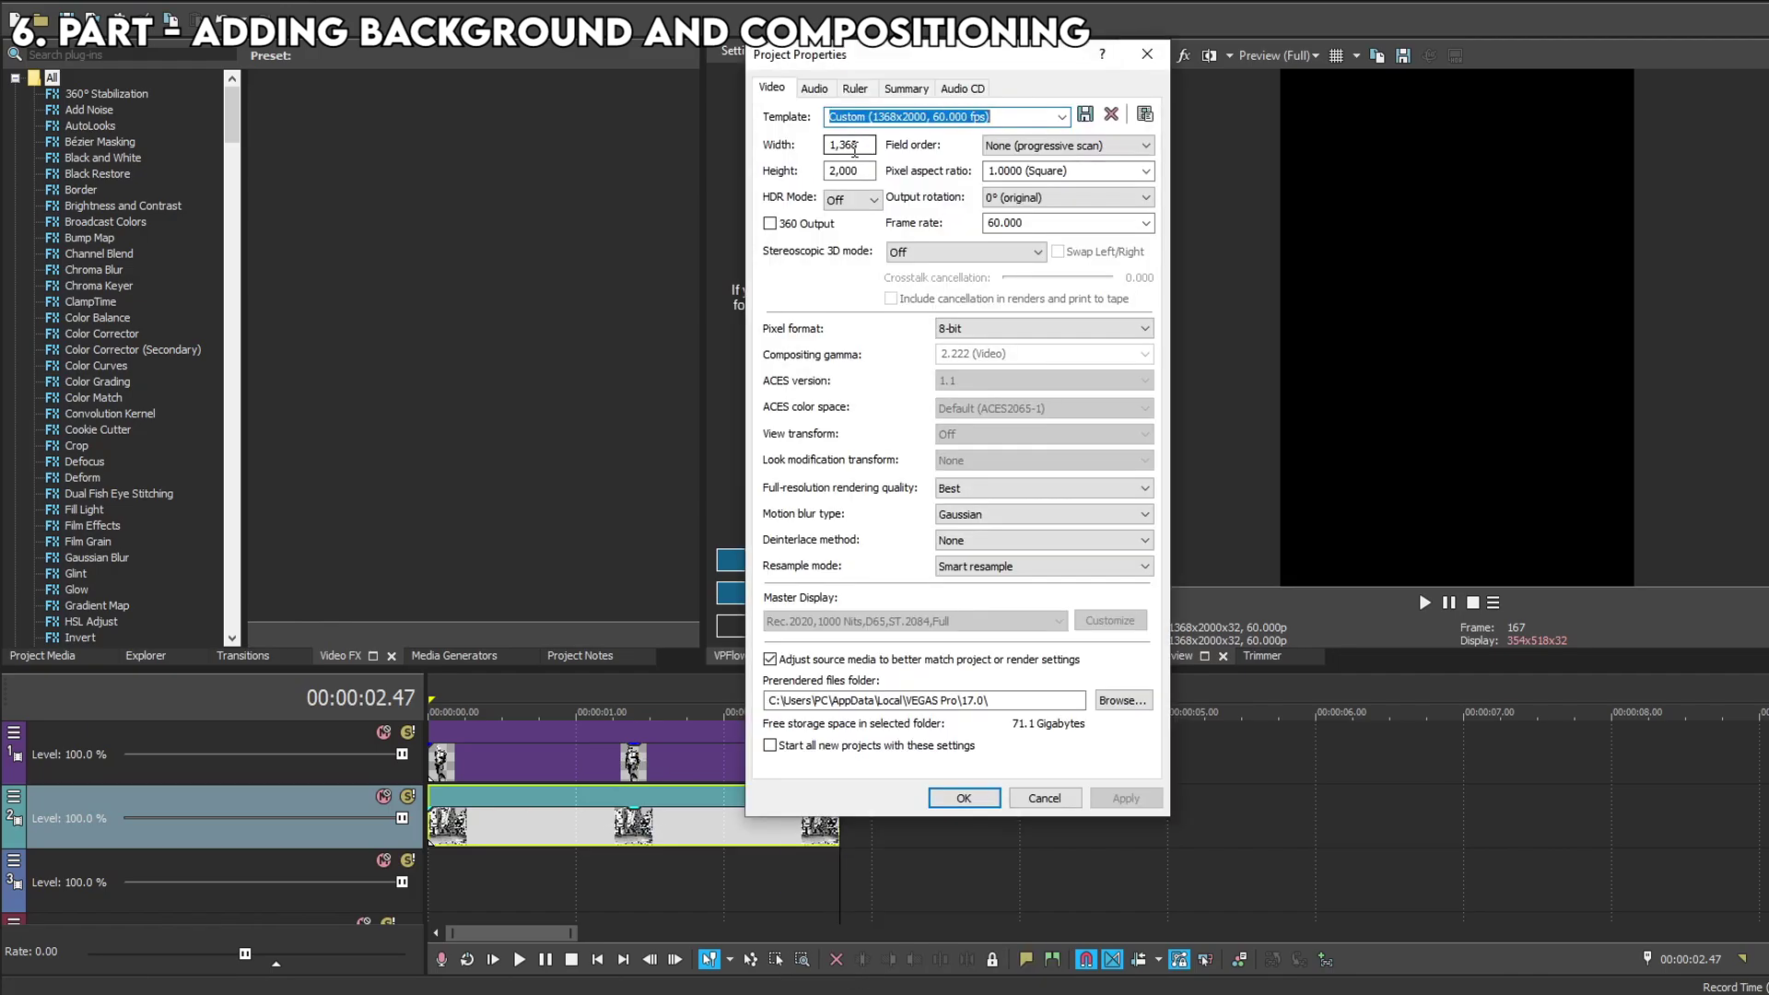
double_click(849, 145)
double_click(869, 170)
text(1368)
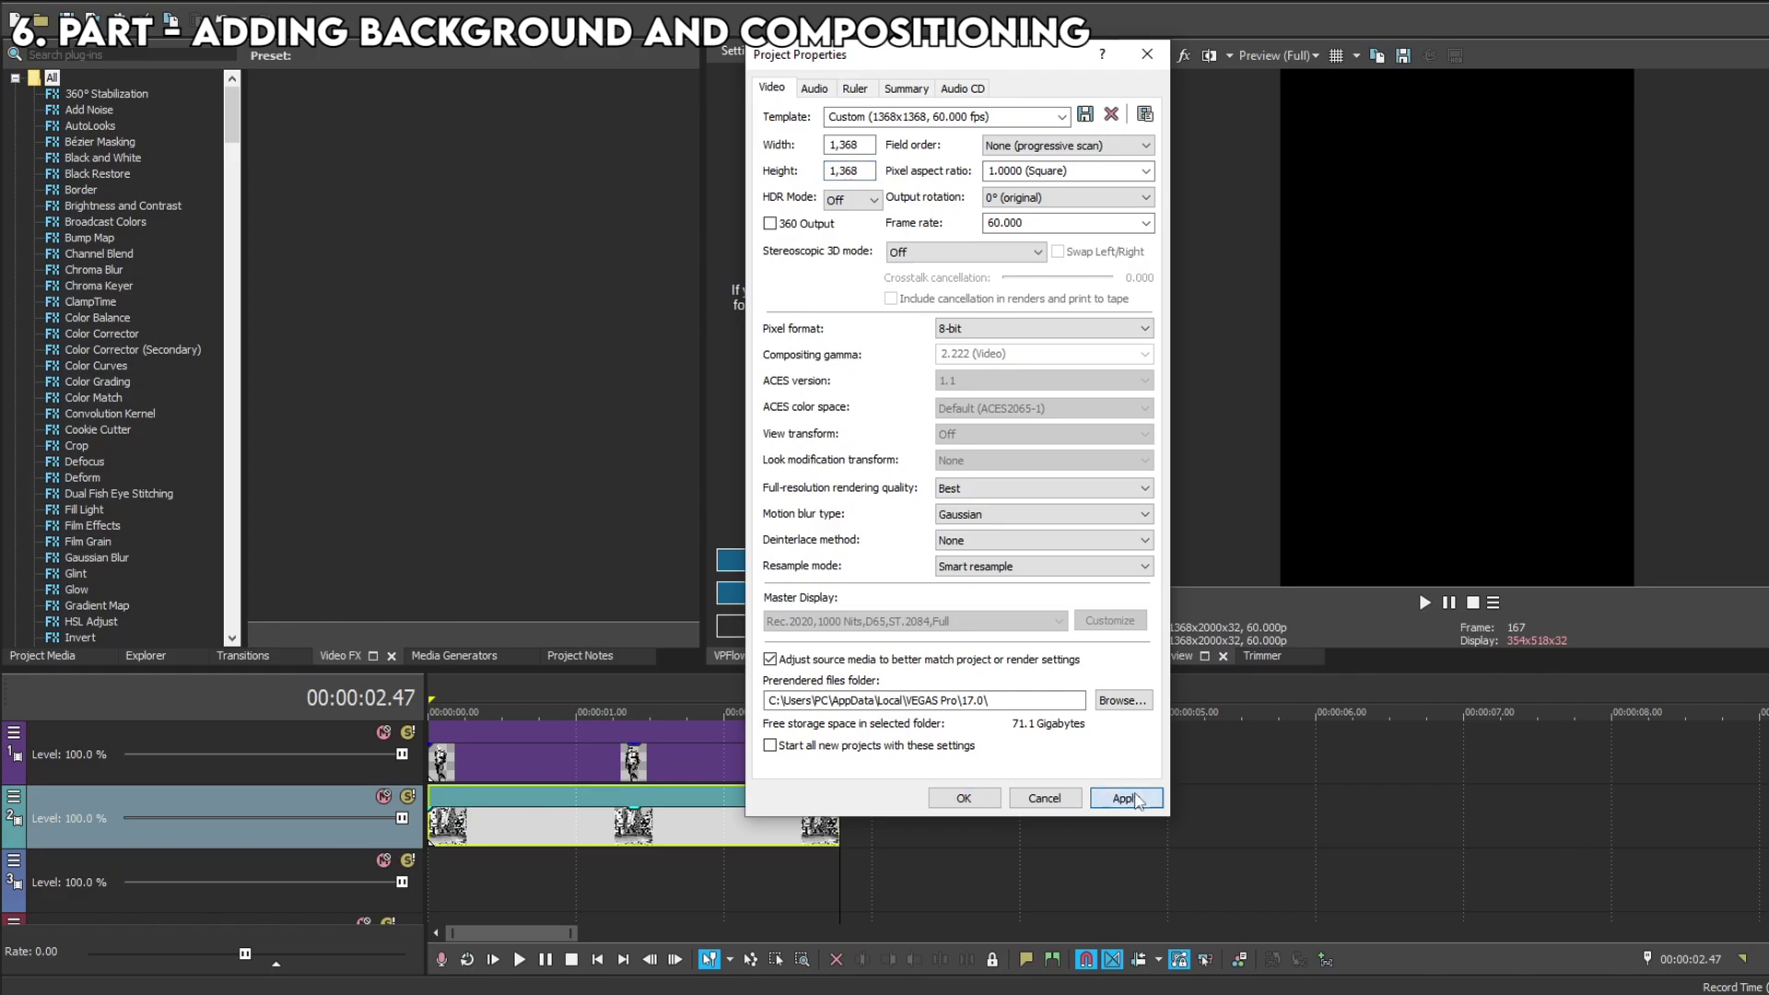
click(964, 799)
Match the genos clip's pan/crop to the output aspect and set the crop frame's width to 2,000 to show the full figure.
click(802, 760)
click(790, 732)
right_click(663, 530)
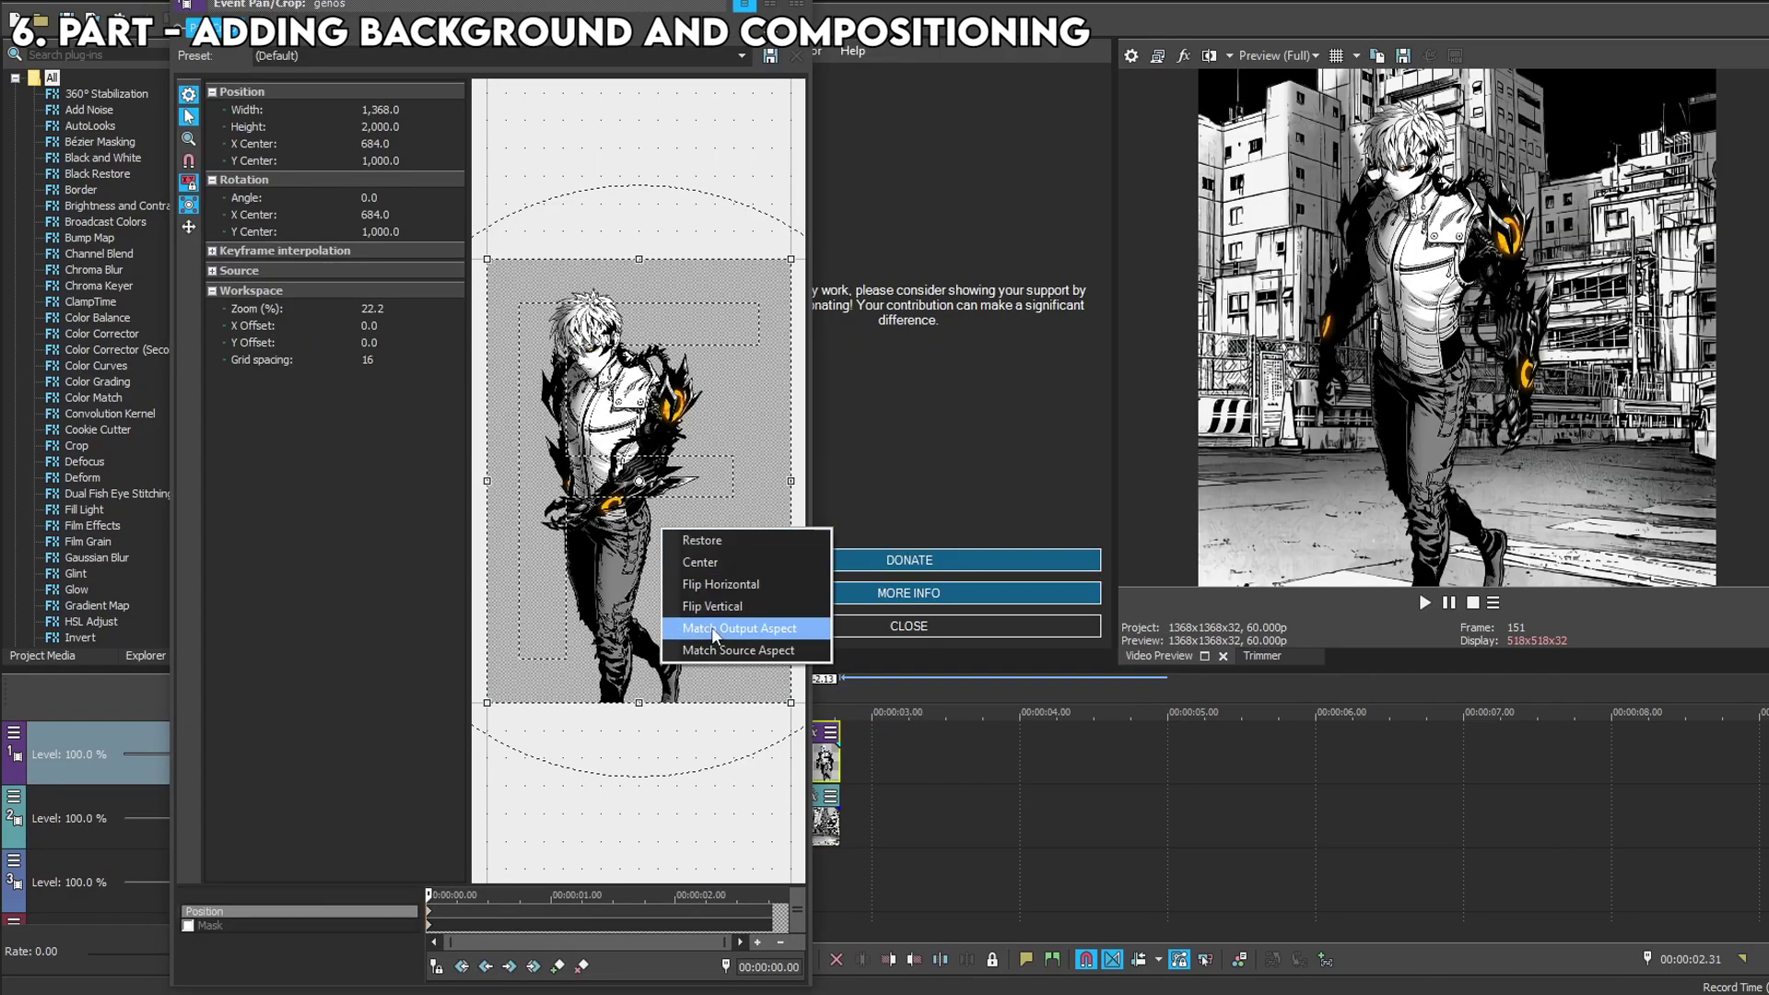
click(740, 628)
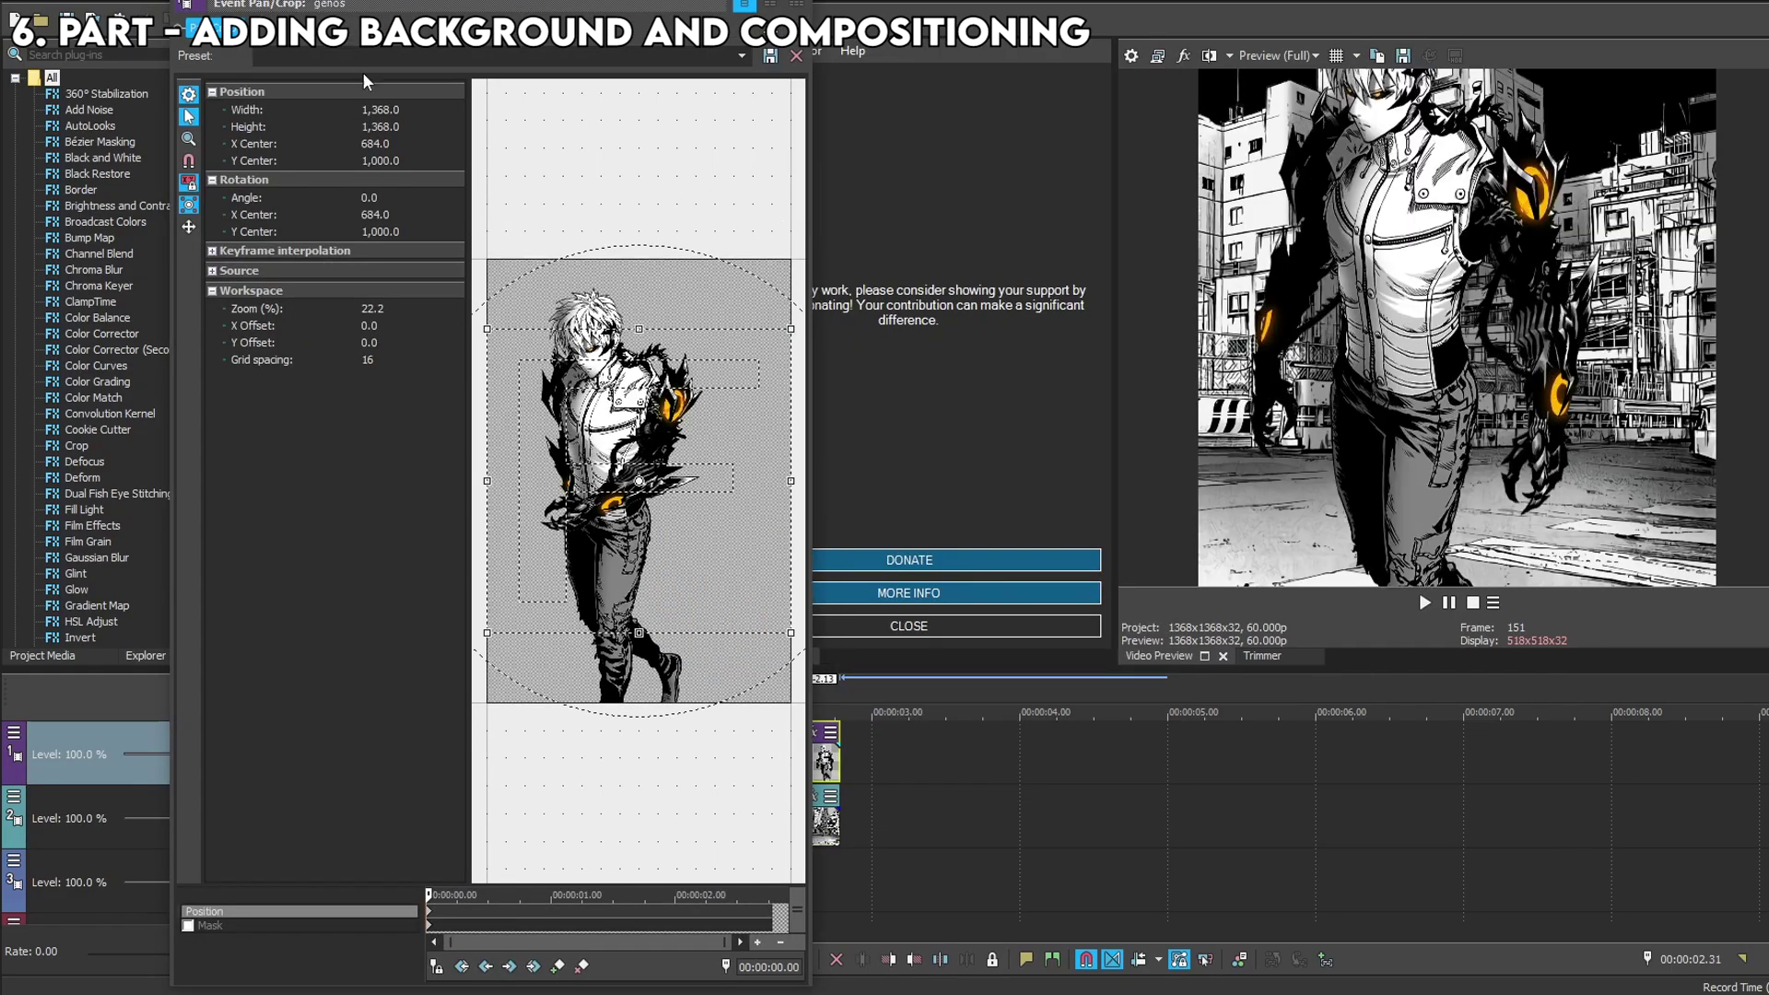
double_click(379, 109)
text(2,)
text(000)
key(Return)
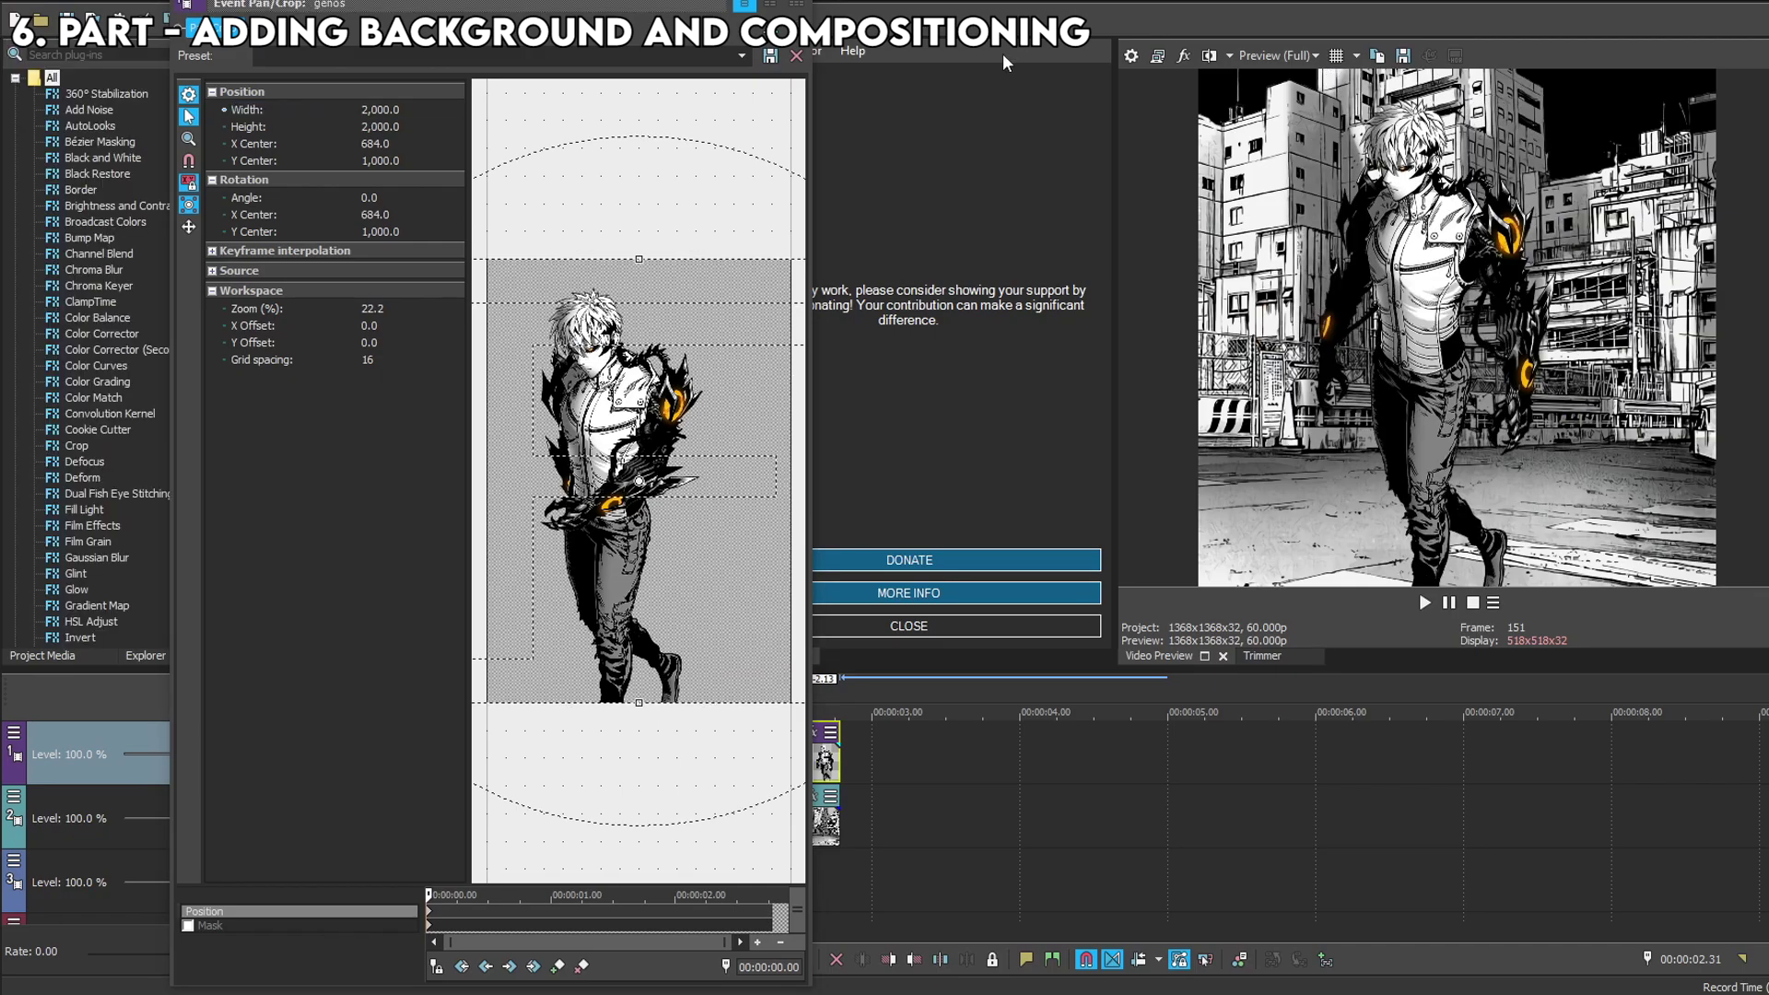
click(796, 56)
Apply the S_BlurMoCurves clean preset to the genos clip.
click(709, 757)
scroll(732, 757, up, 2)
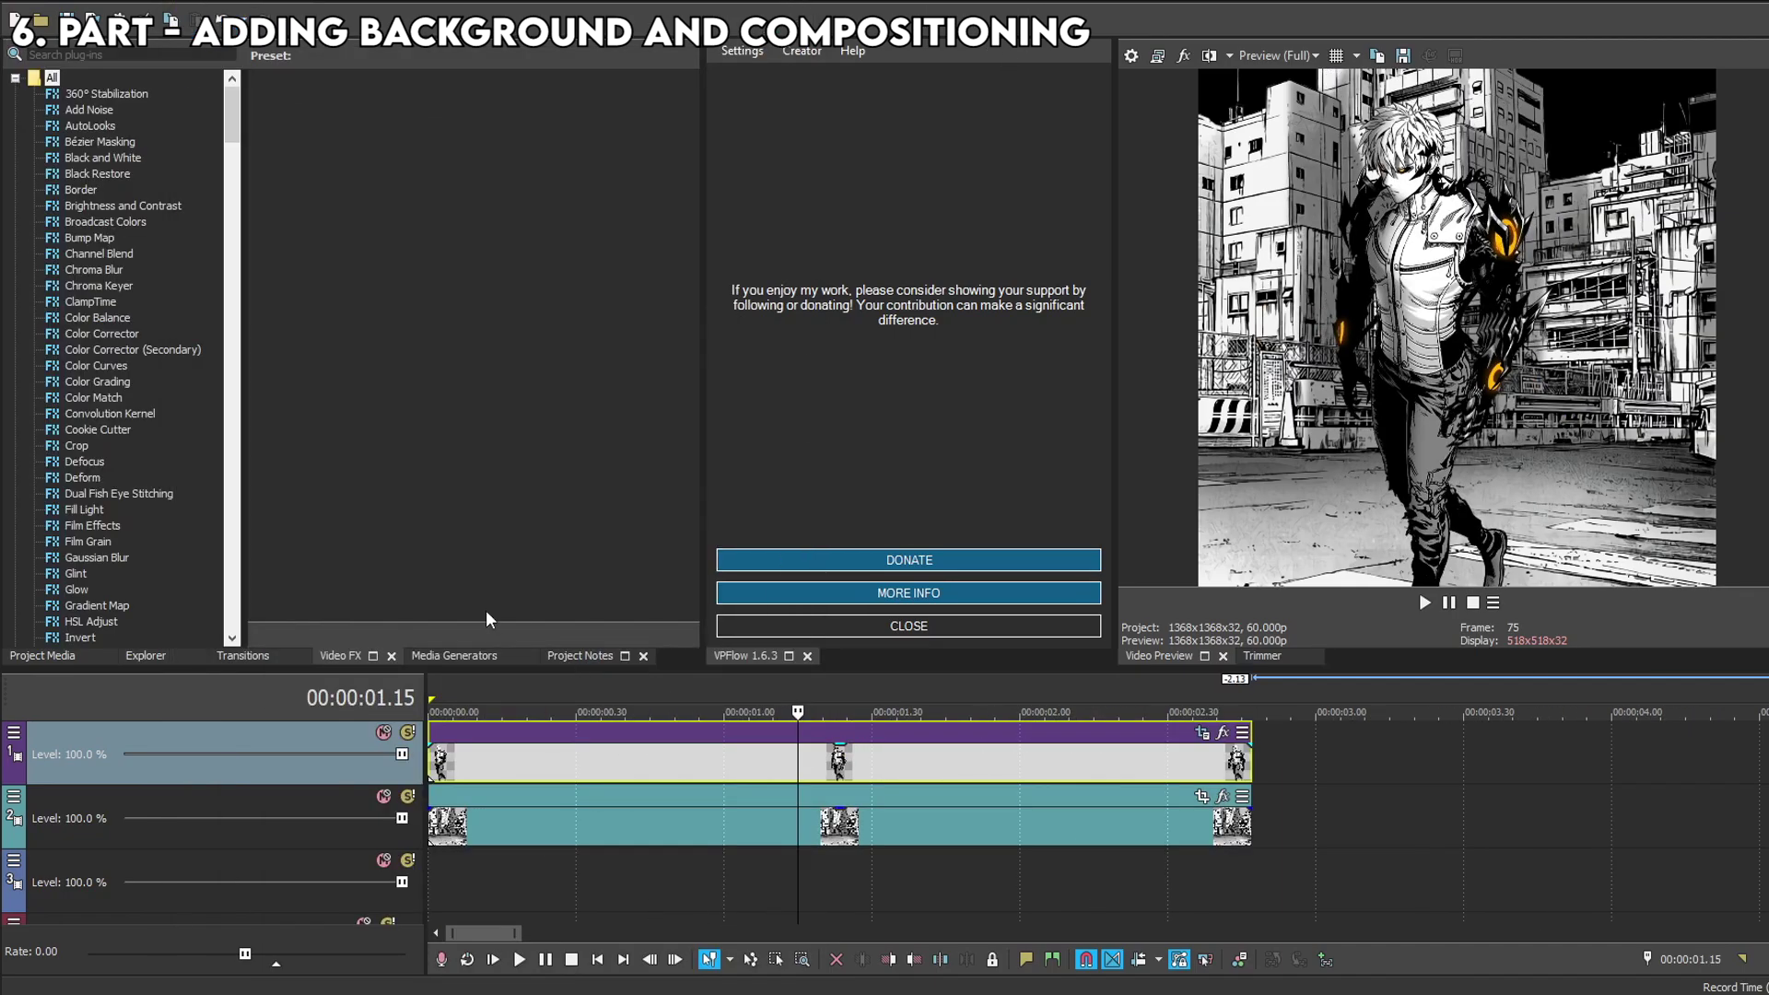
scroll(161, 397, down, 11)
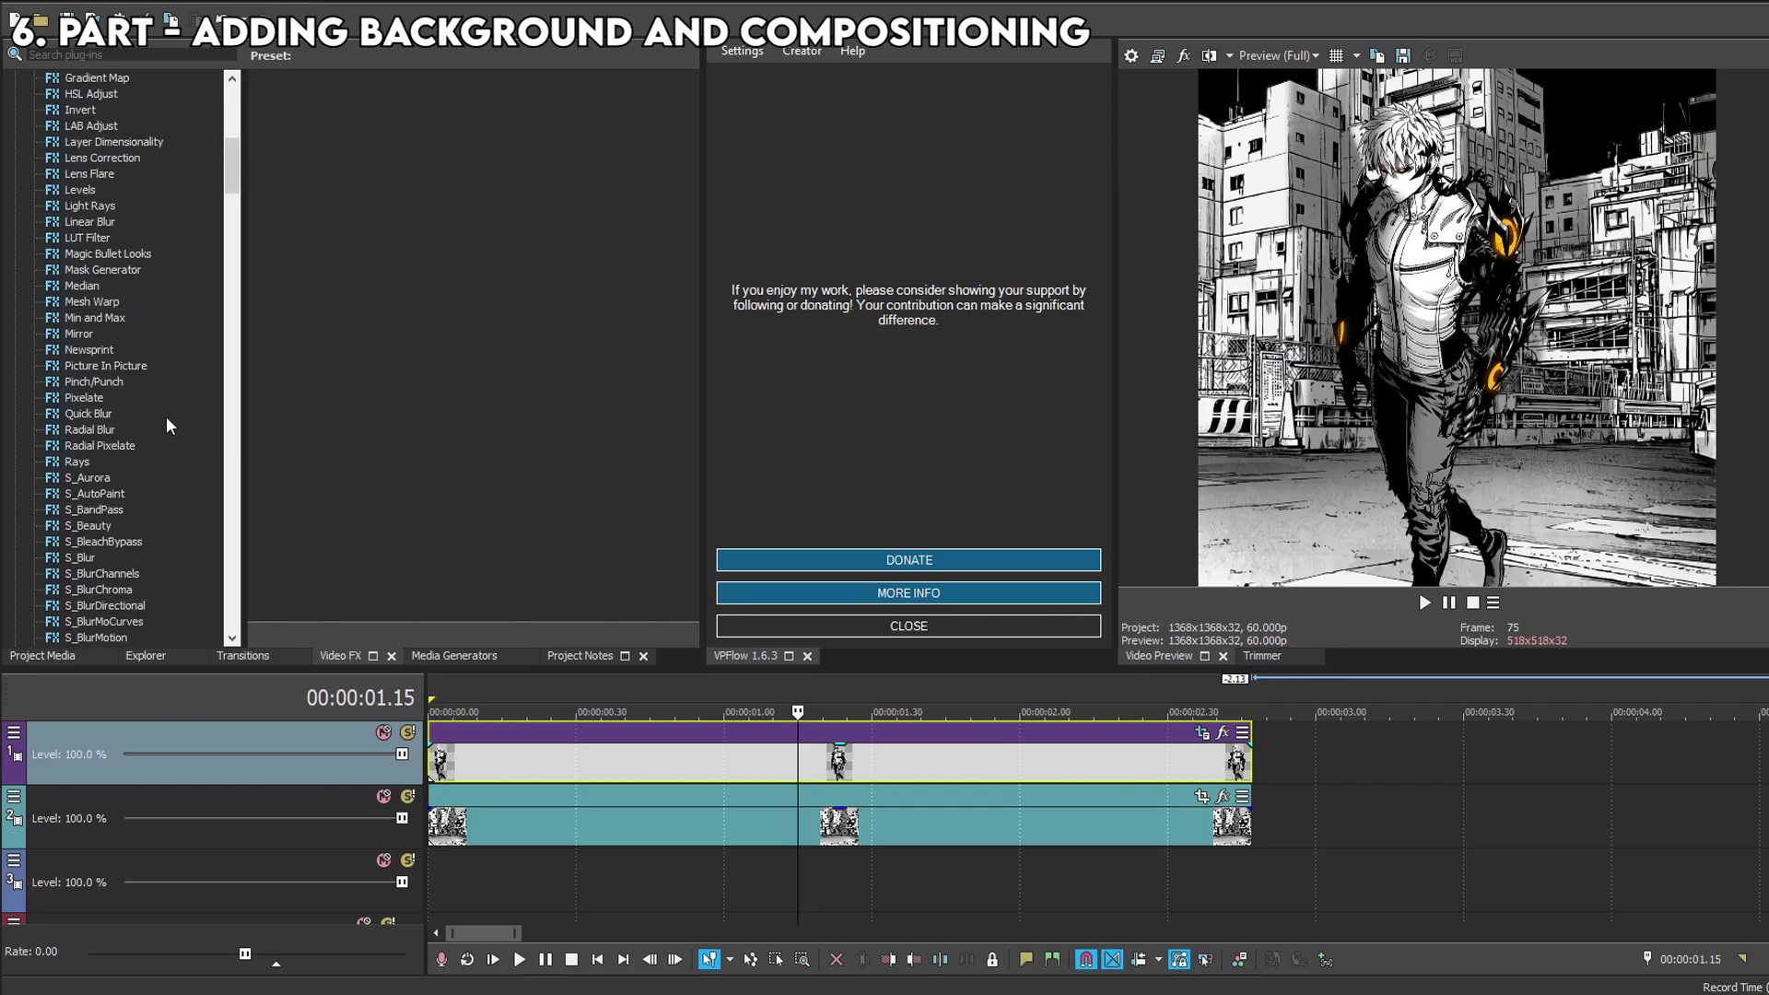
click(135, 621)
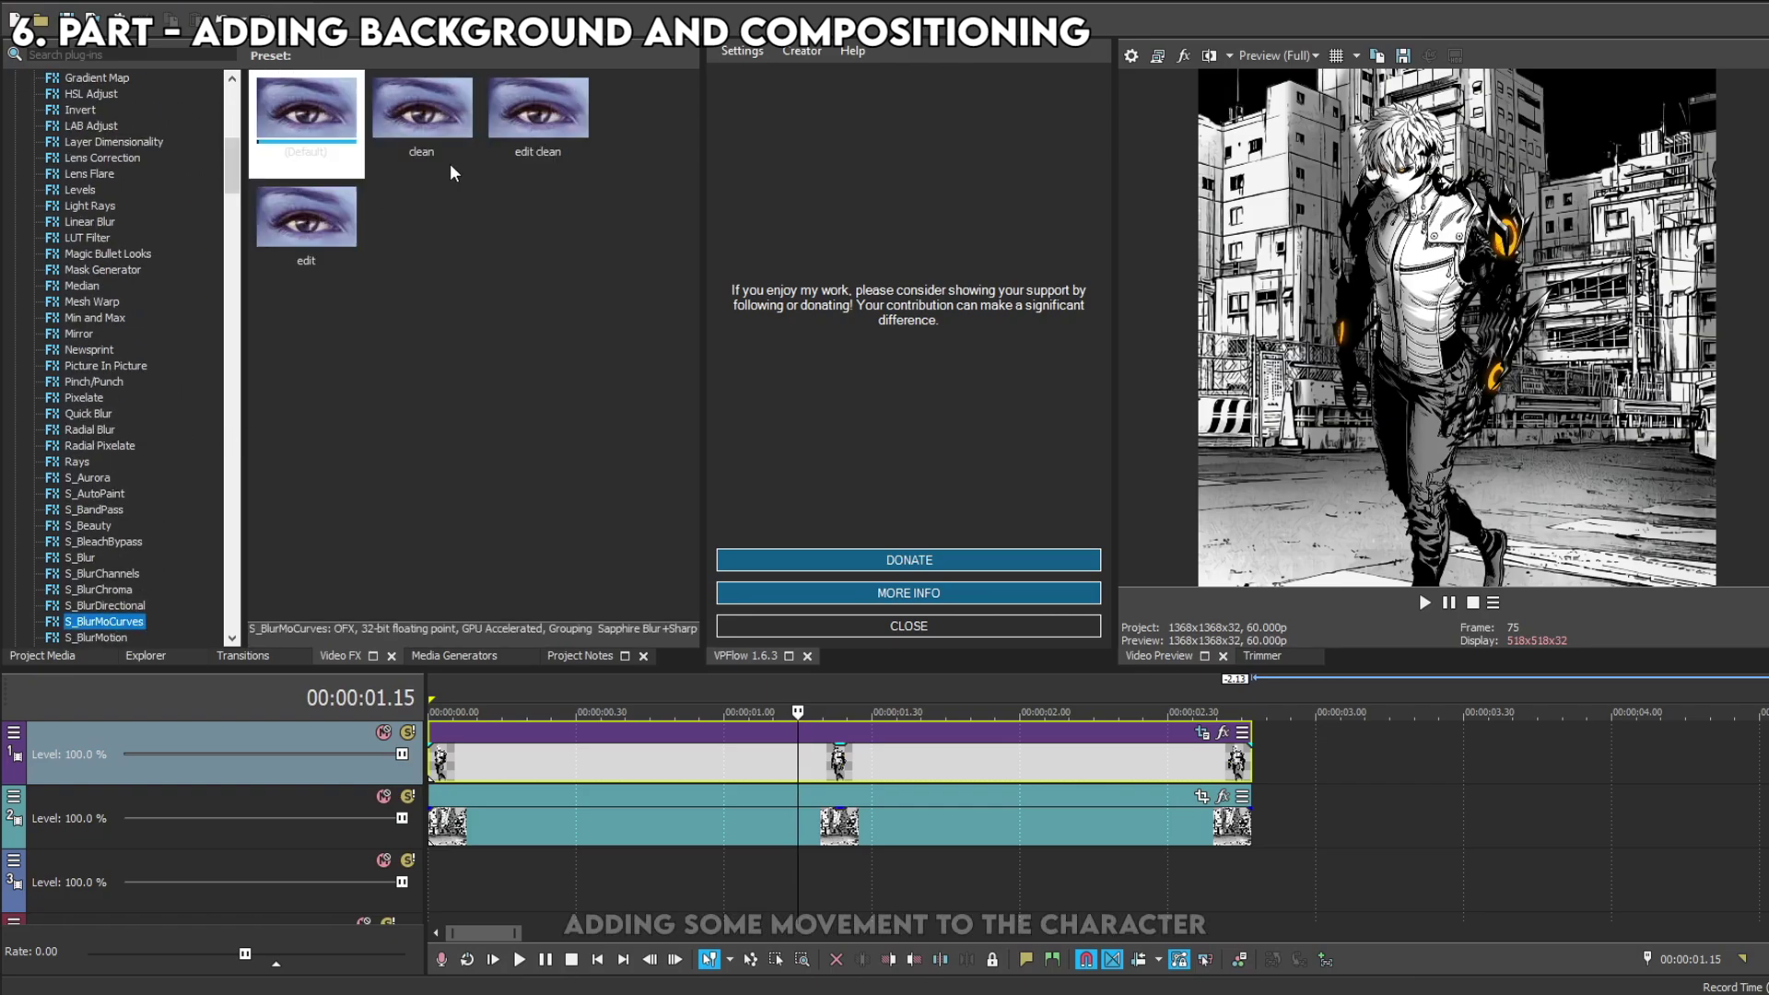
drag(437, 152, 597, 749)
Set the Z Dist of the genos clip's S_BlurMoCurves effect to 0.900.
click(191, 257)
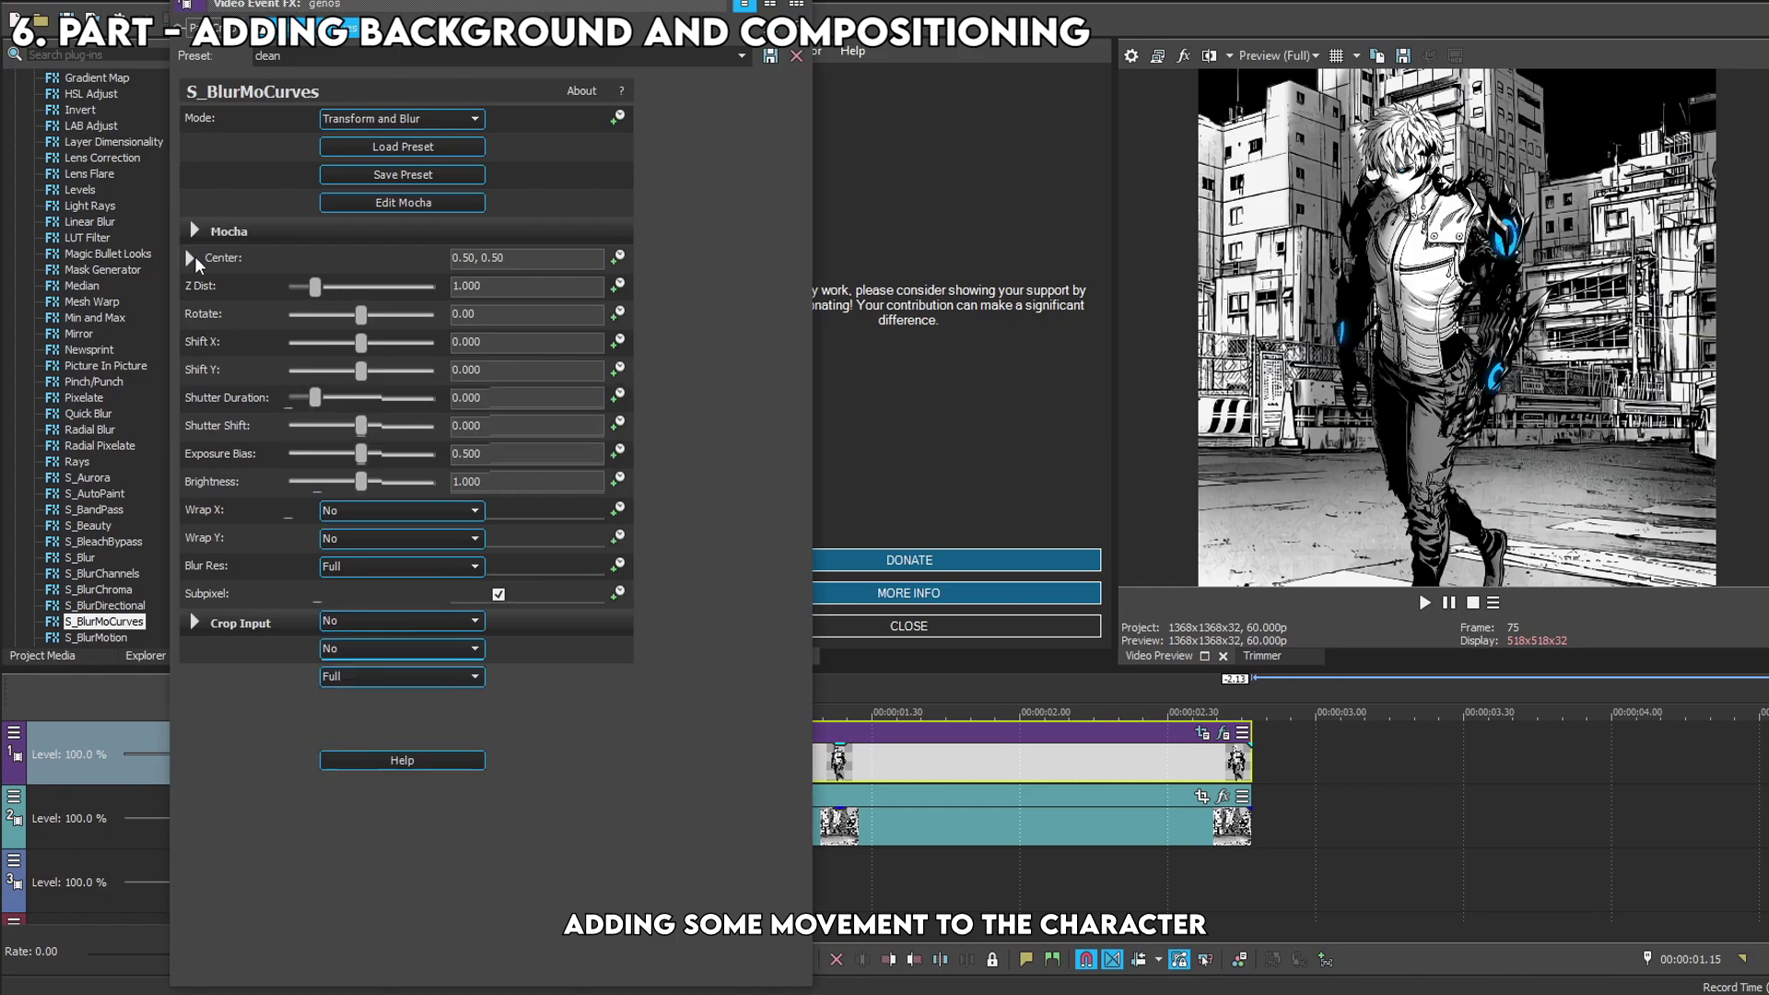
click(190, 257)
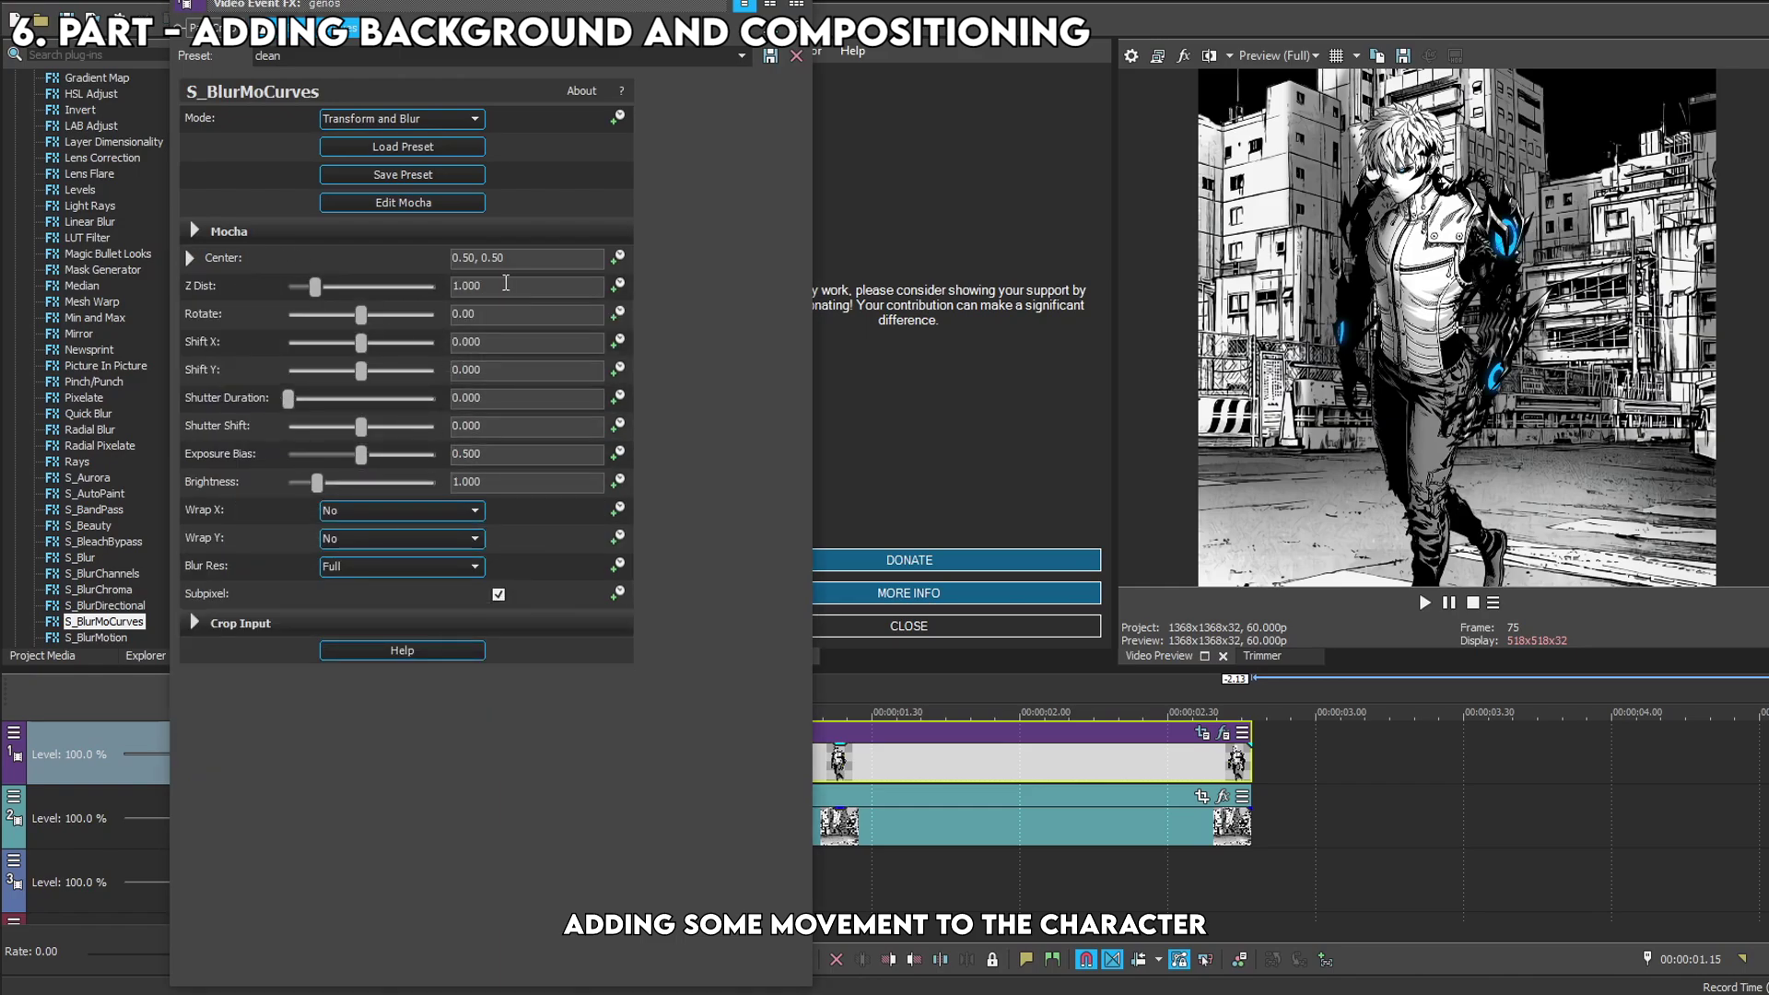
key(Return)
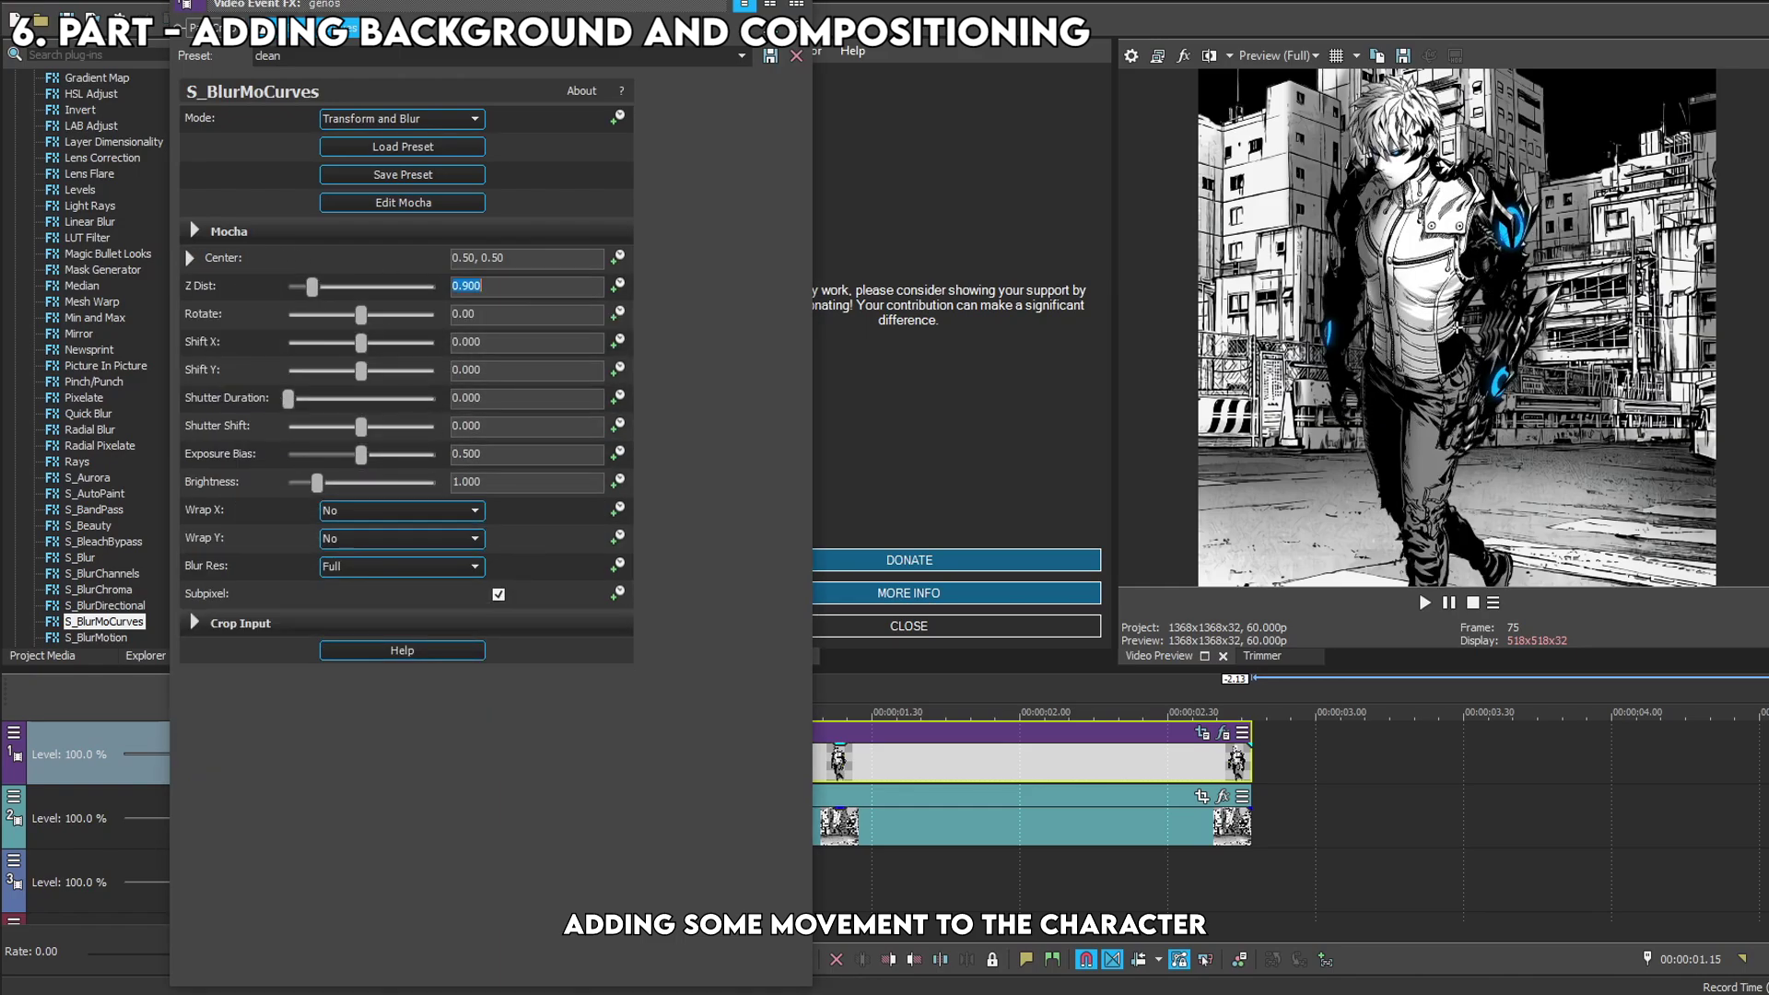
drag(363, 372, 366, 377)
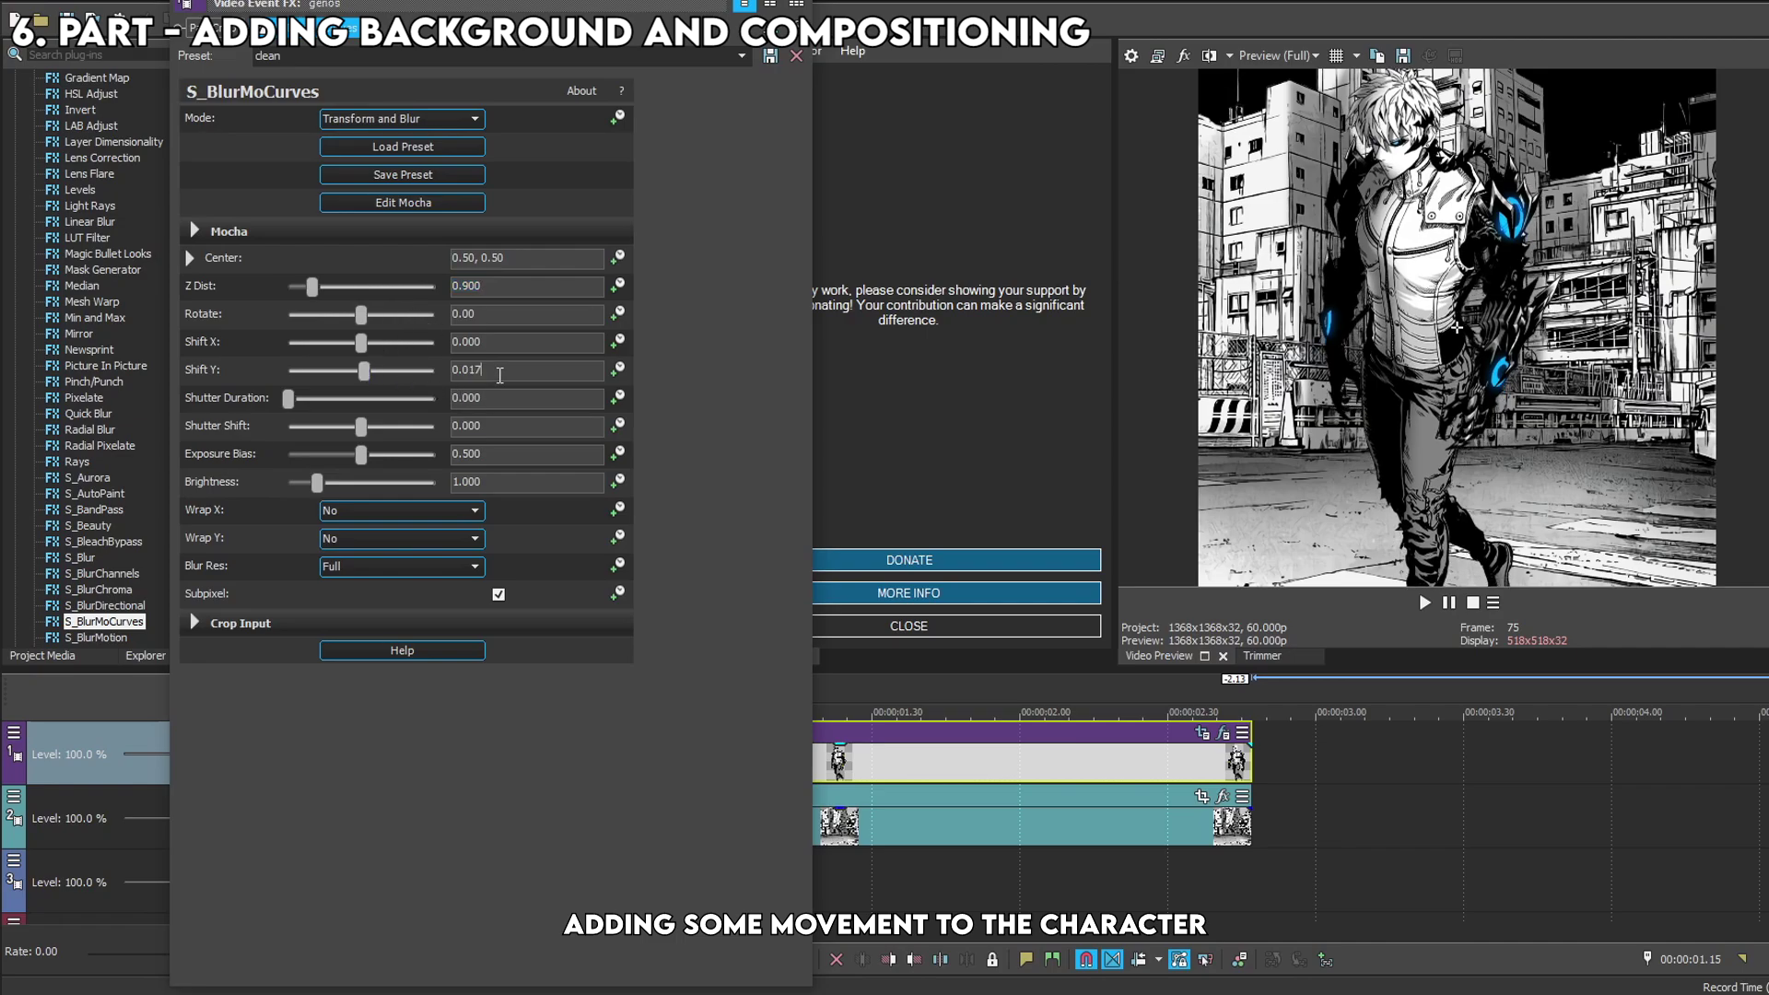
key(BackSpace)
key(BackSpace)
key(BackSpace)
key(Return)
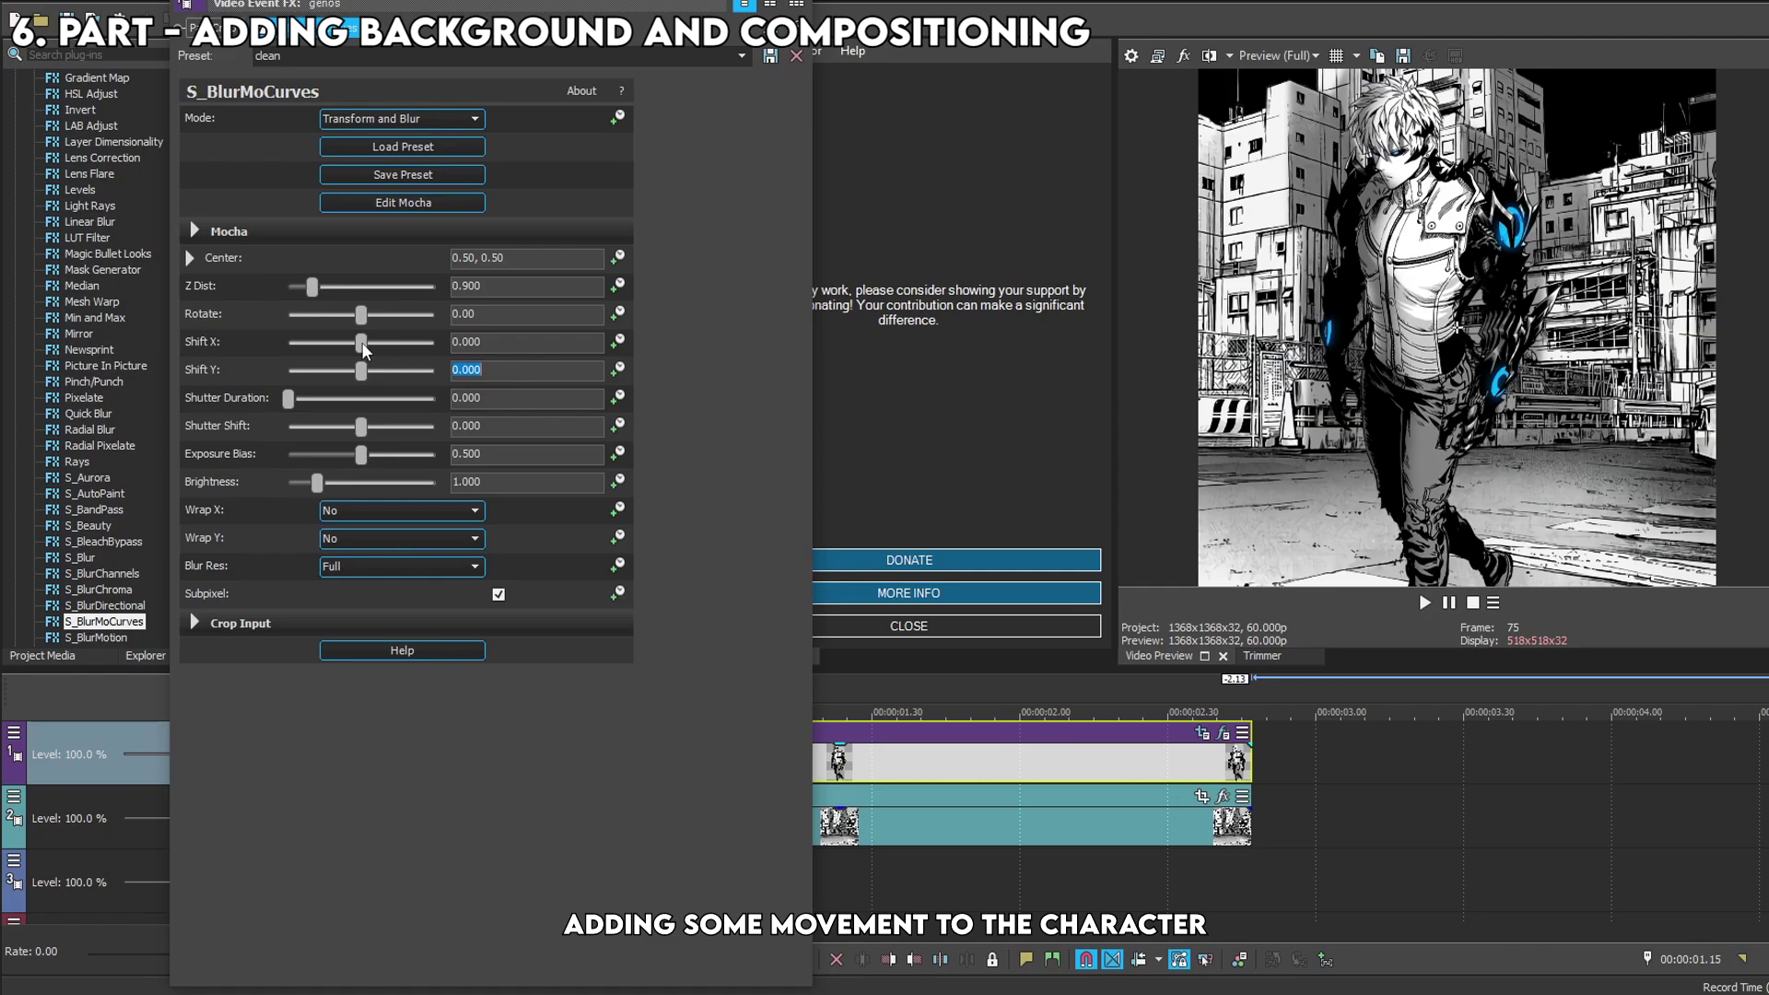
Offset the character in the frame with Shift X at about 0.173 and Shift Y at -0.040.
drag(361, 370, 386, 342)
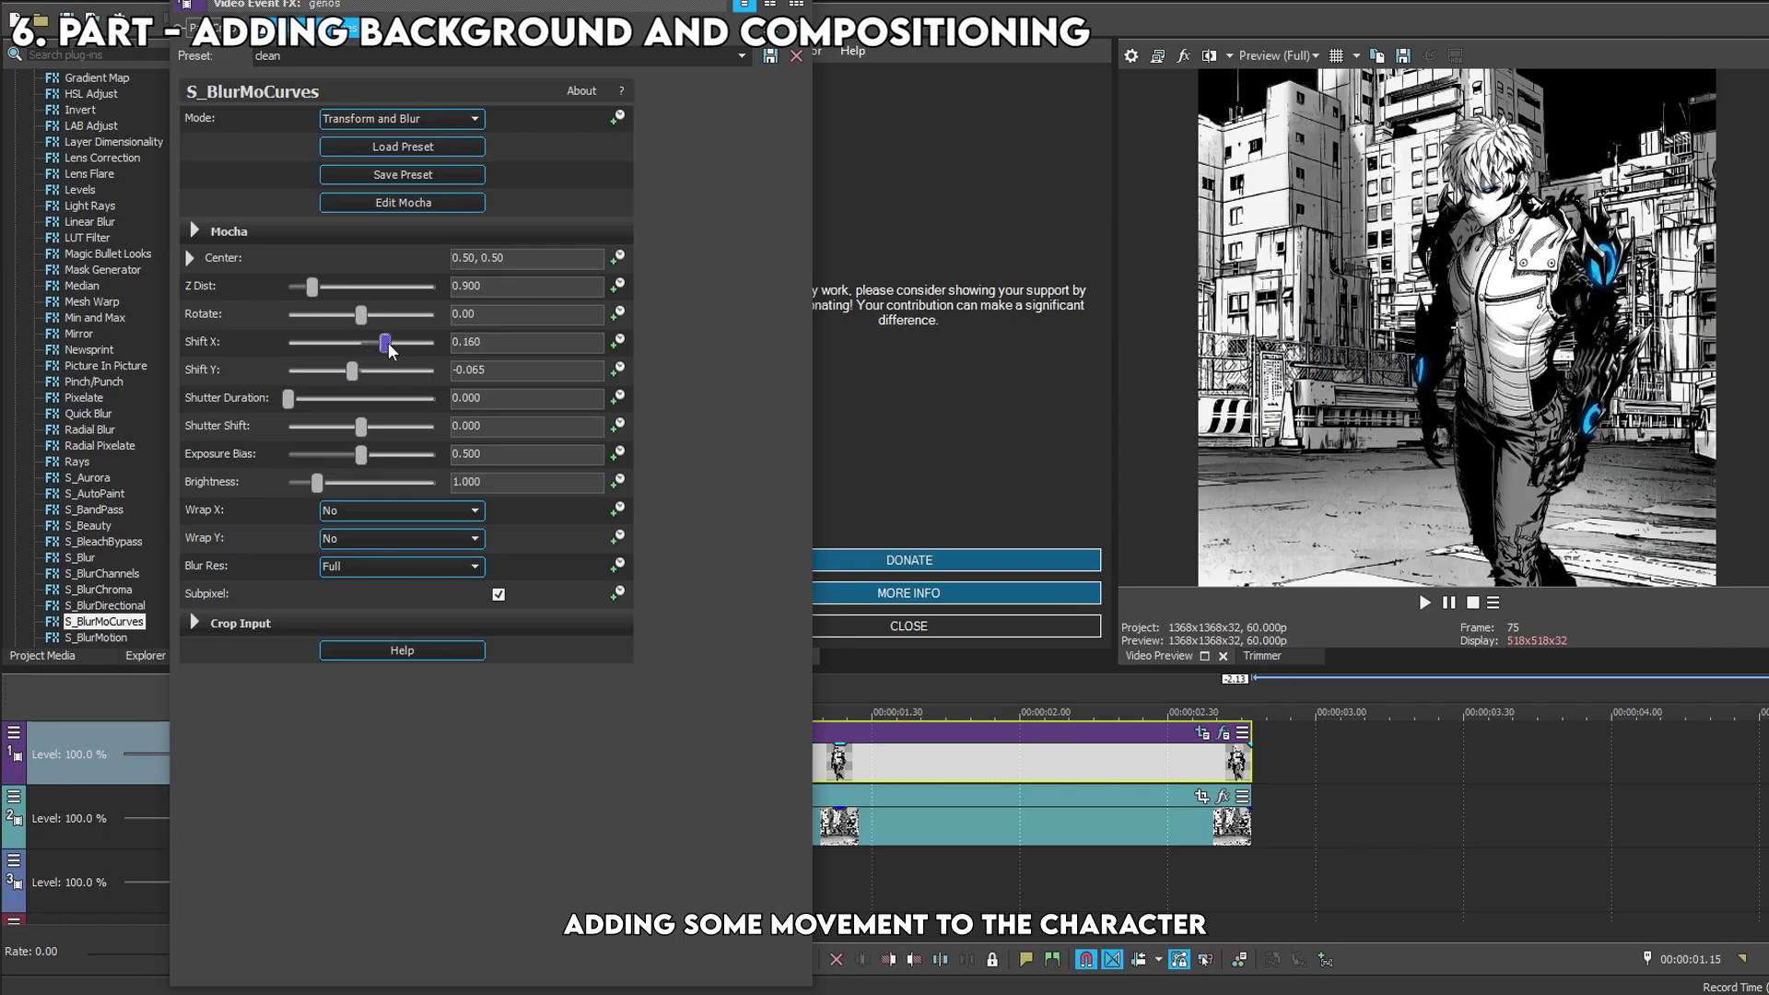
key(BackSpace)
text(4)
key(Return)
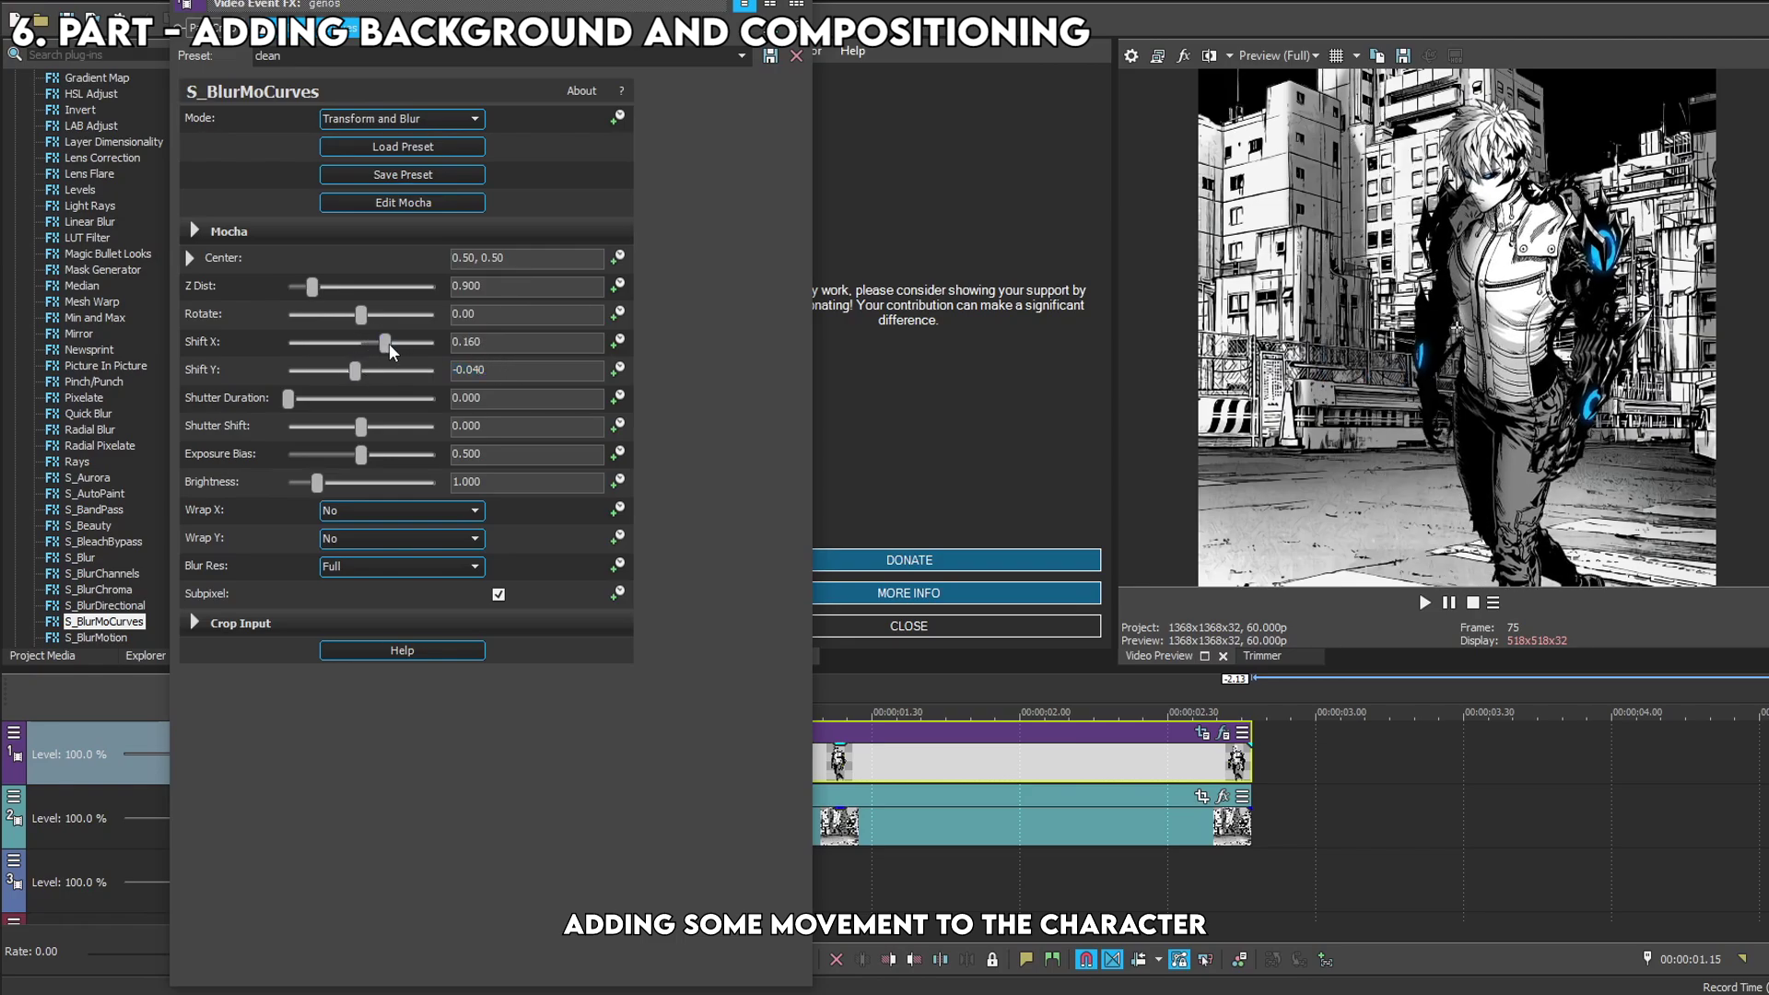
drag(385, 342, 388, 343)
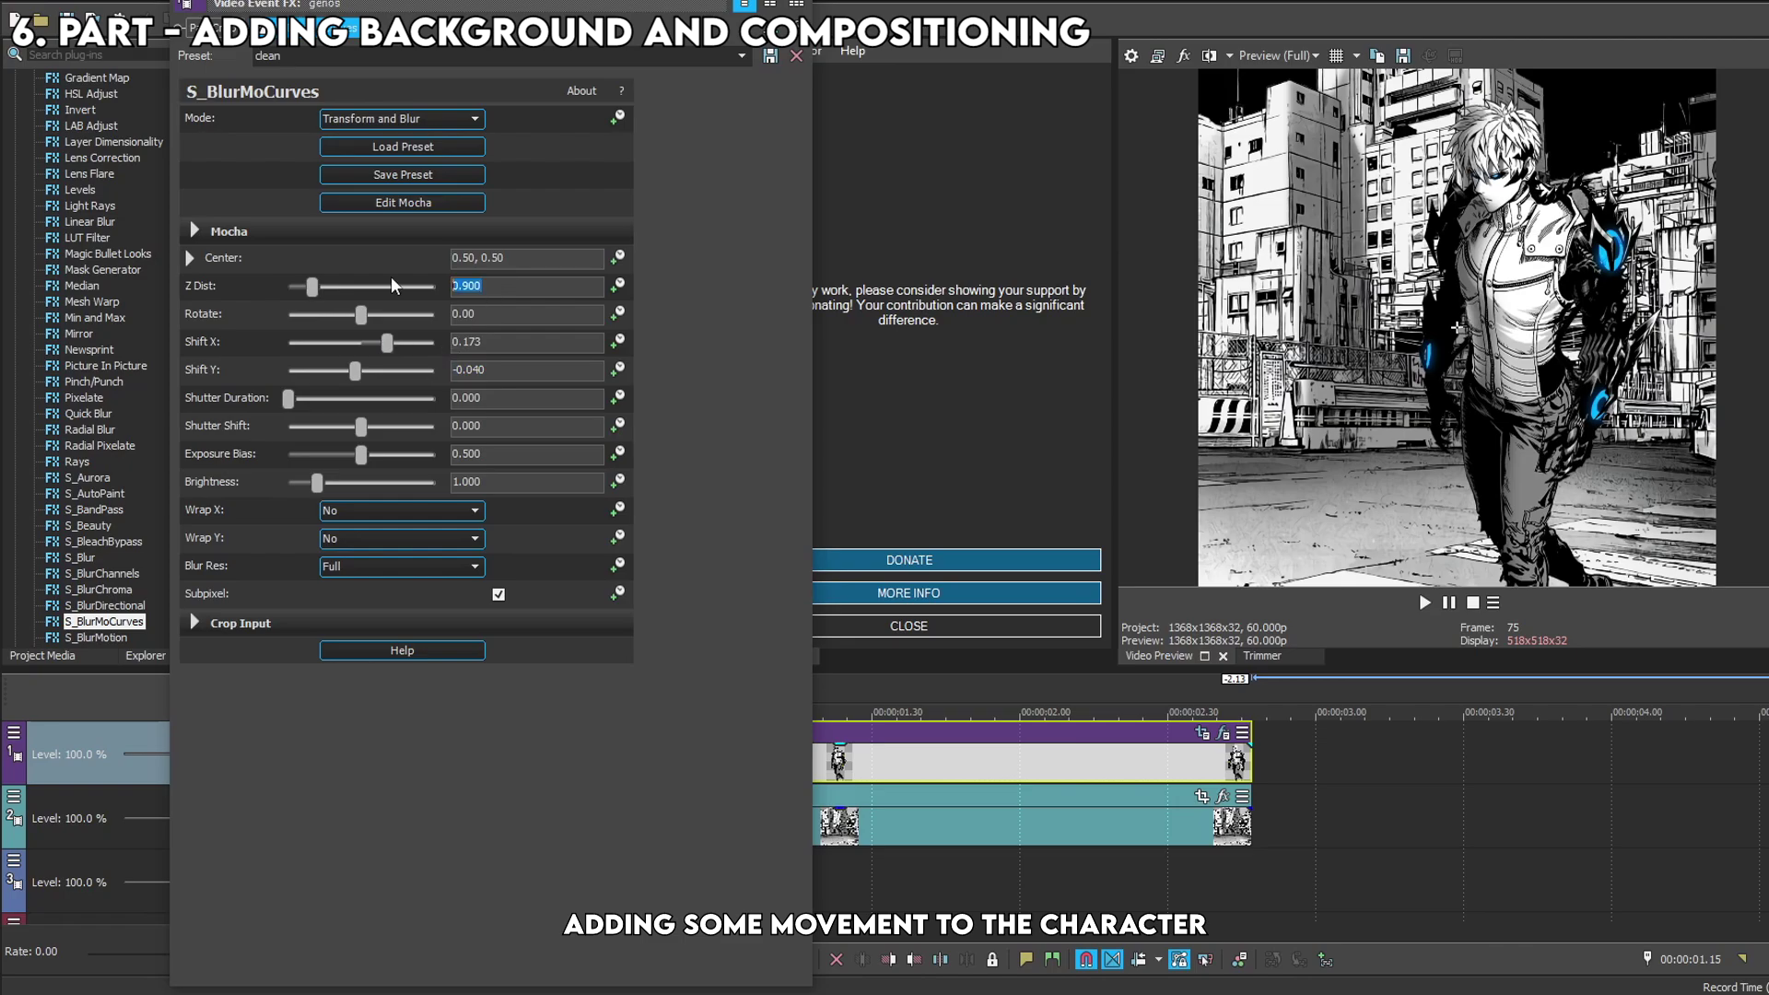
Enable animation for Z Dist, Shift X and Shift Y, set Z Dist to 0.8 at the clip's end and reposition the character there by lowering Shift X.
click(618, 285)
click(618, 341)
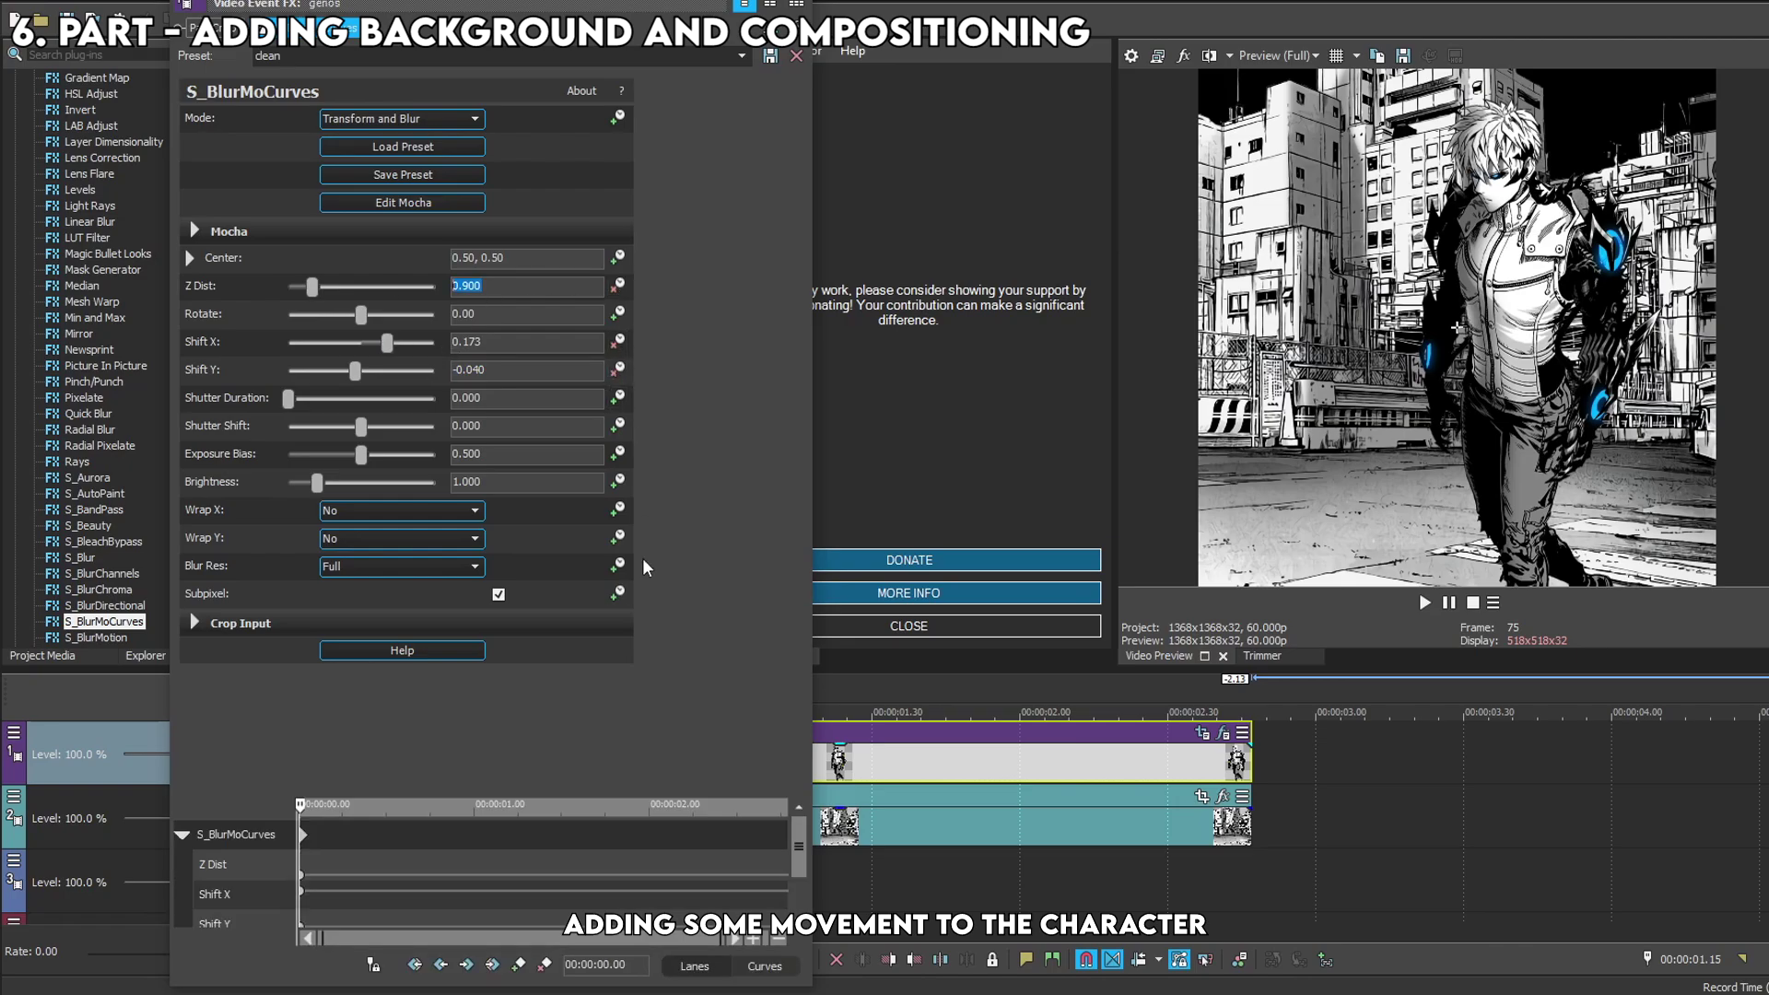
click(785, 869)
click(1244, 827)
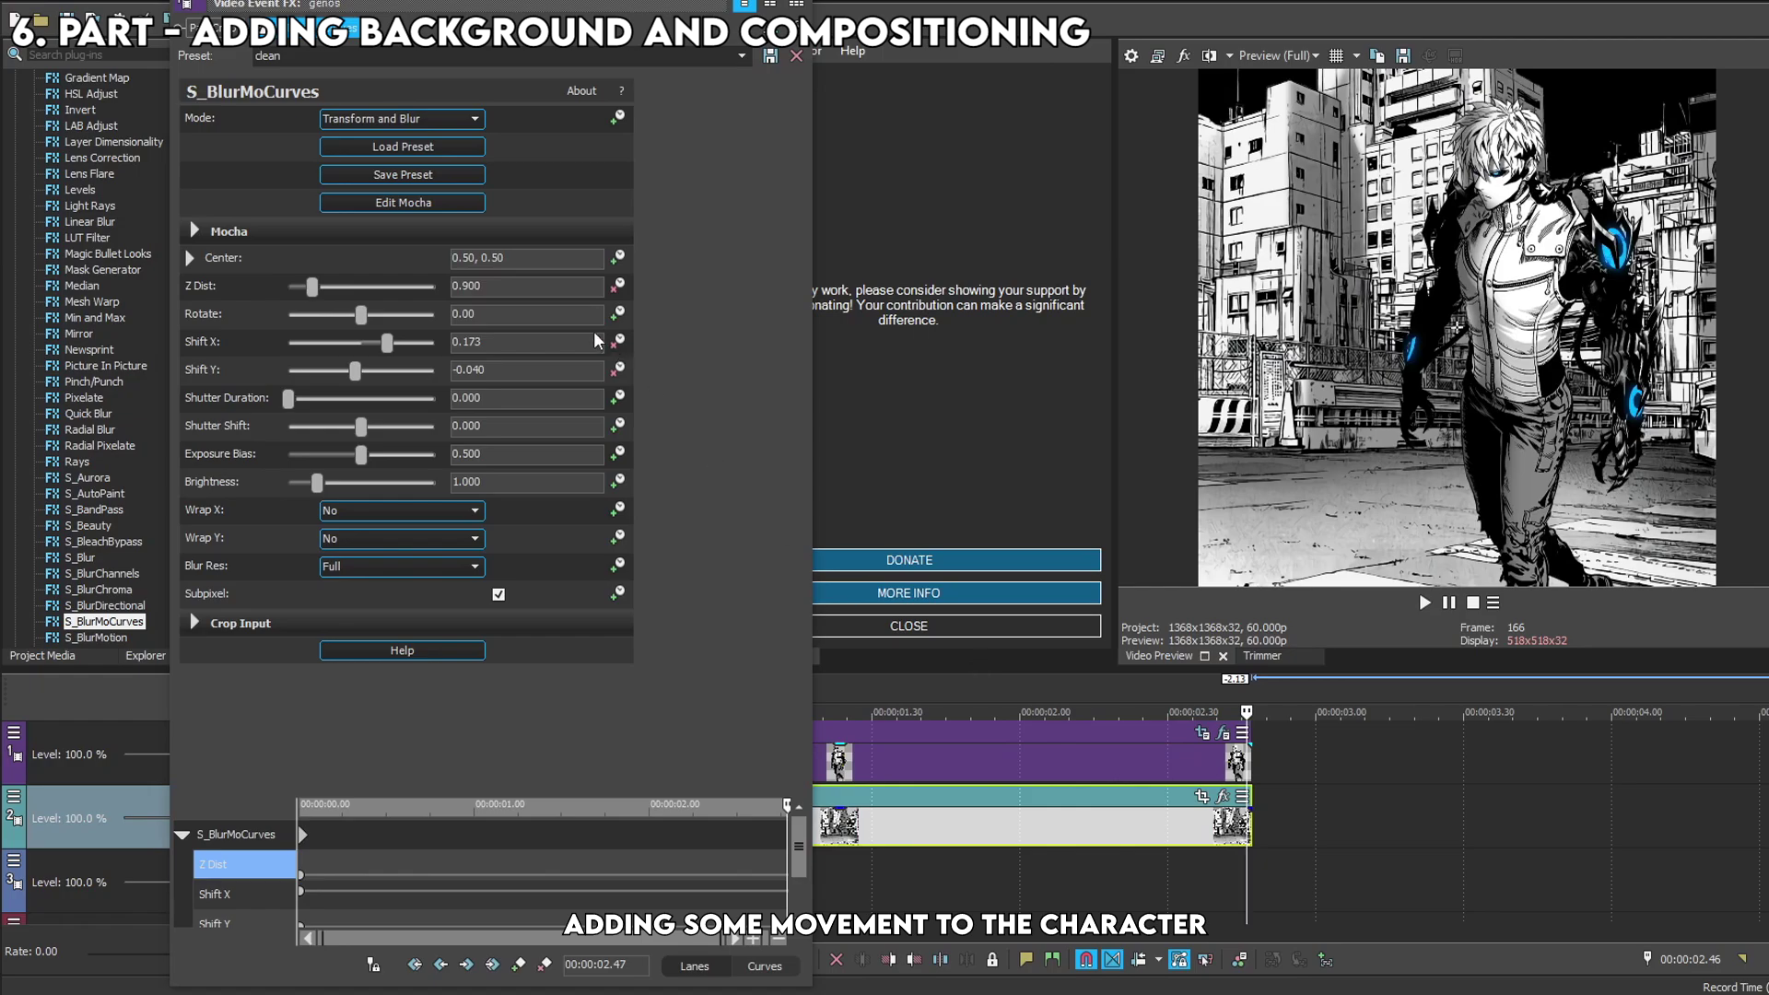
text(.8)
key(Return)
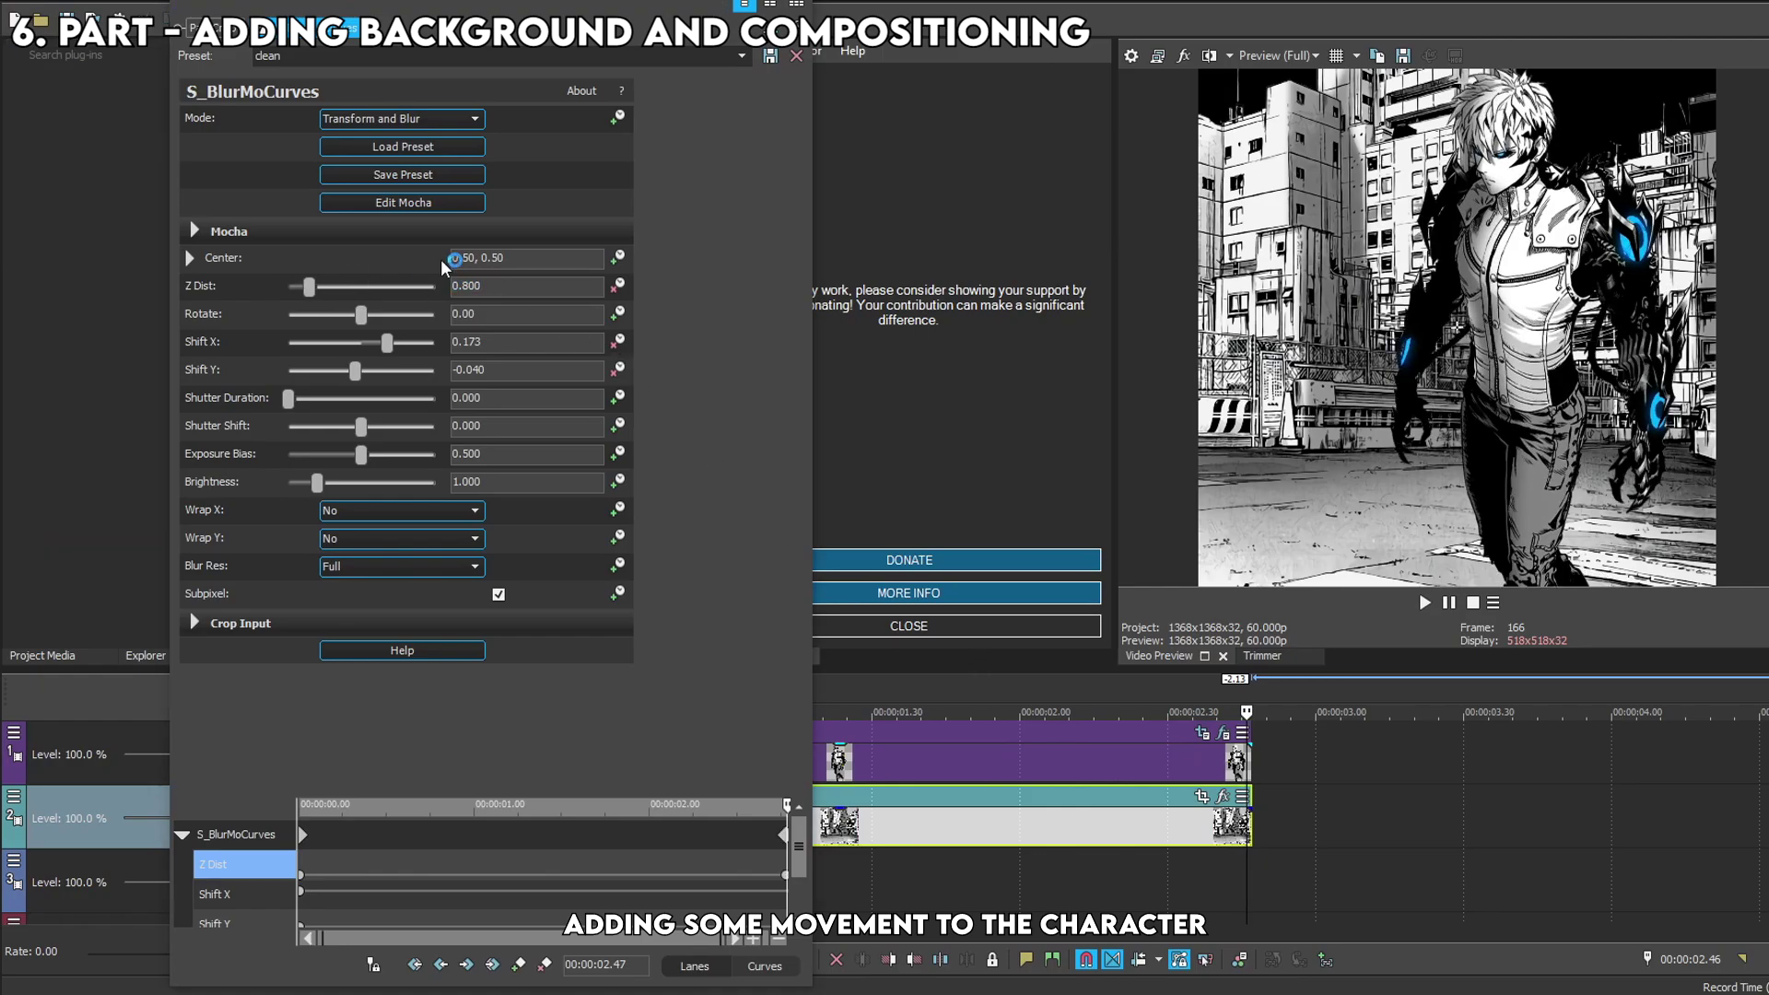
drag(358, 380, 376, 348)
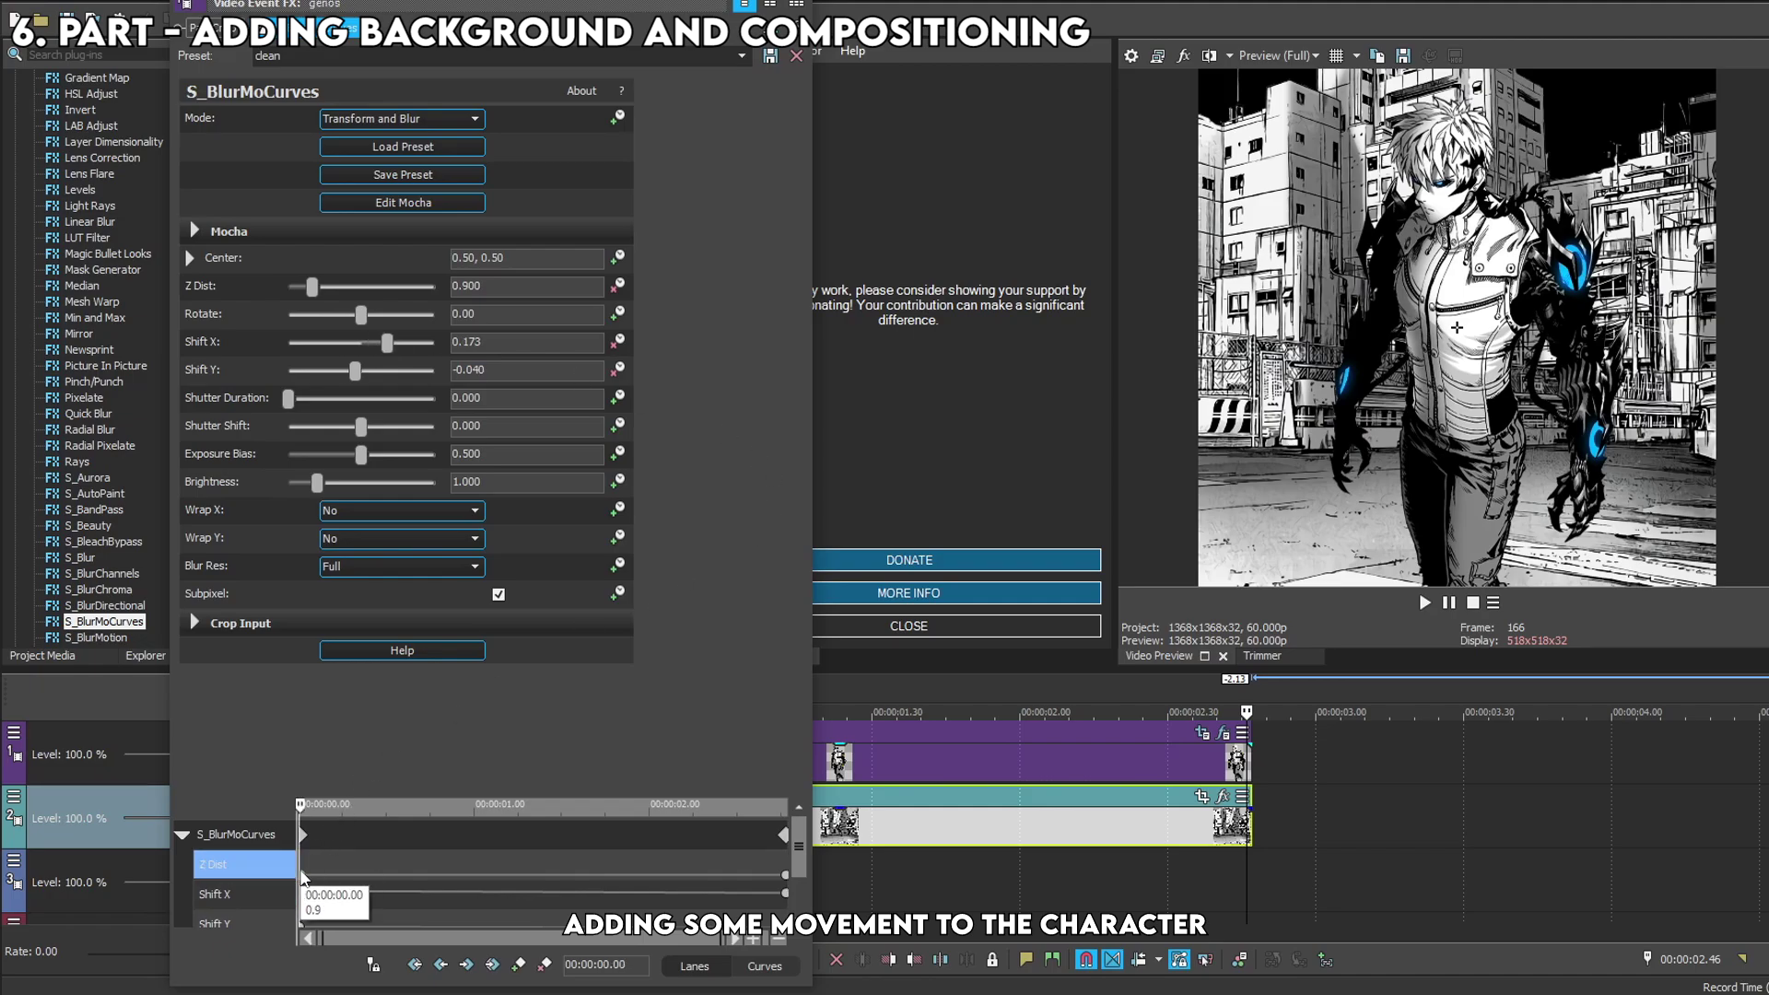
Change the interpolation of the starting Z Dist, Shift X and Shift Y keyframes and play back the movement from the start.
right_click(303, 875)
click(303, 876)
right_click(303, 875)
click(303, 875)
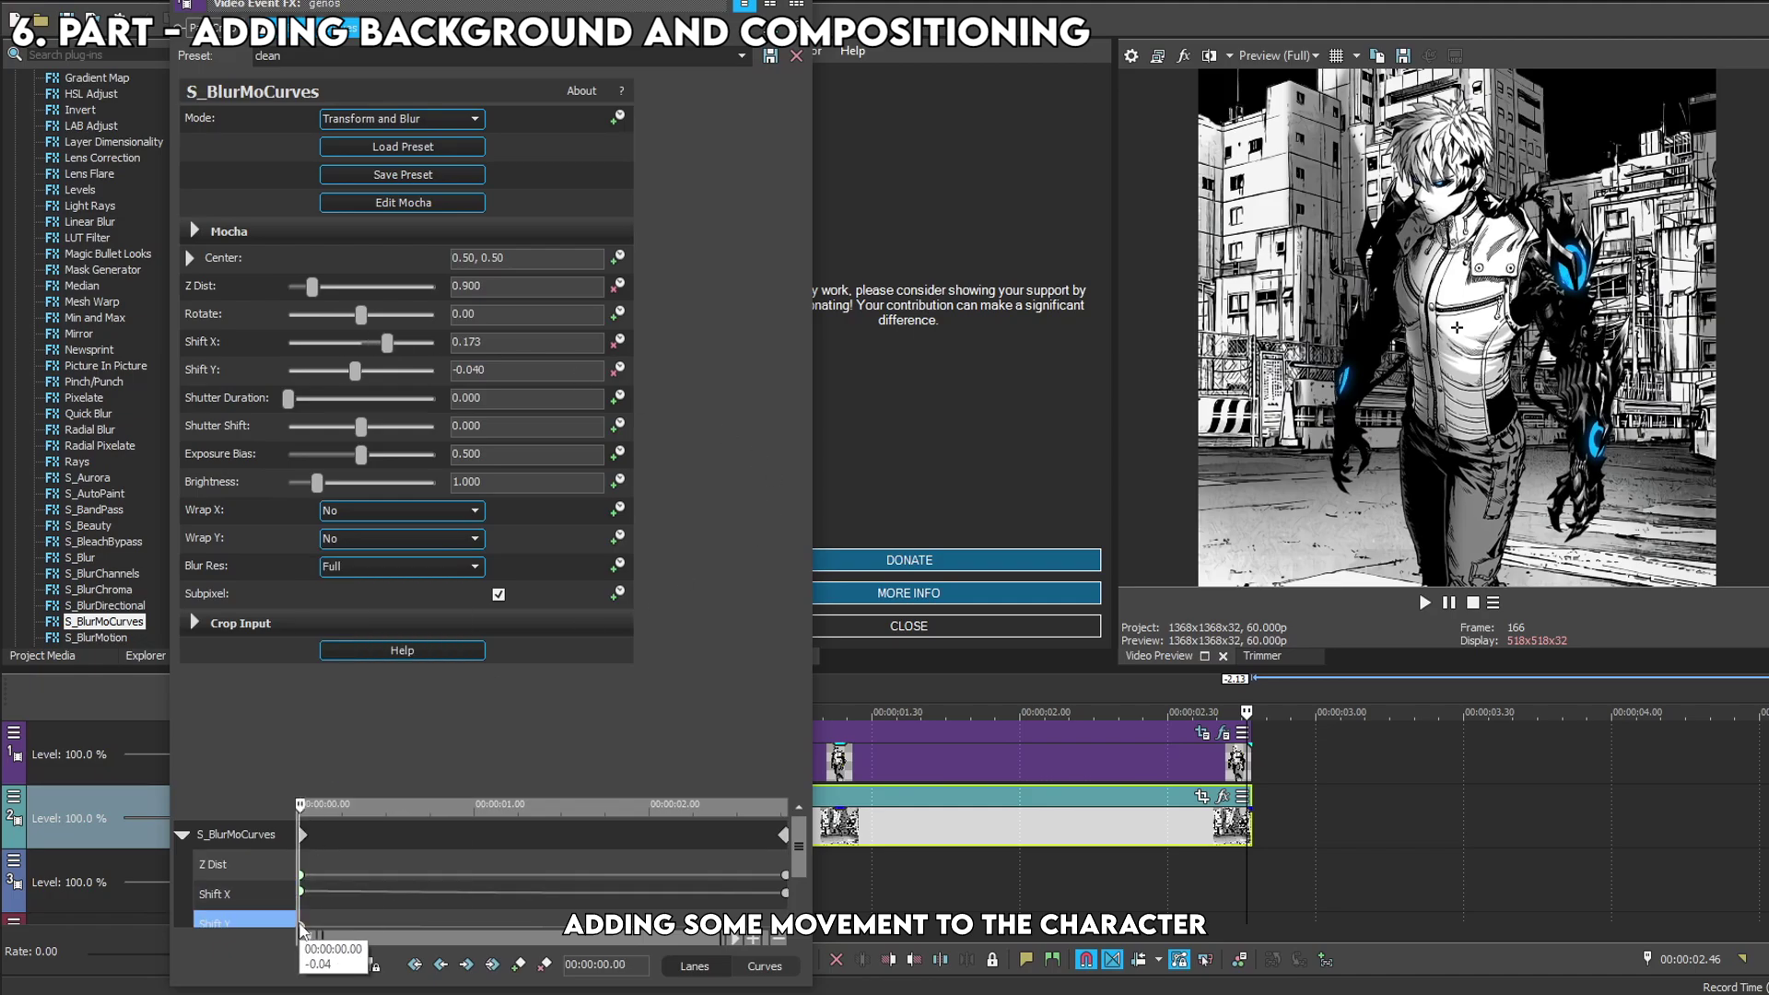
click(796, 56)
click(434, 865)
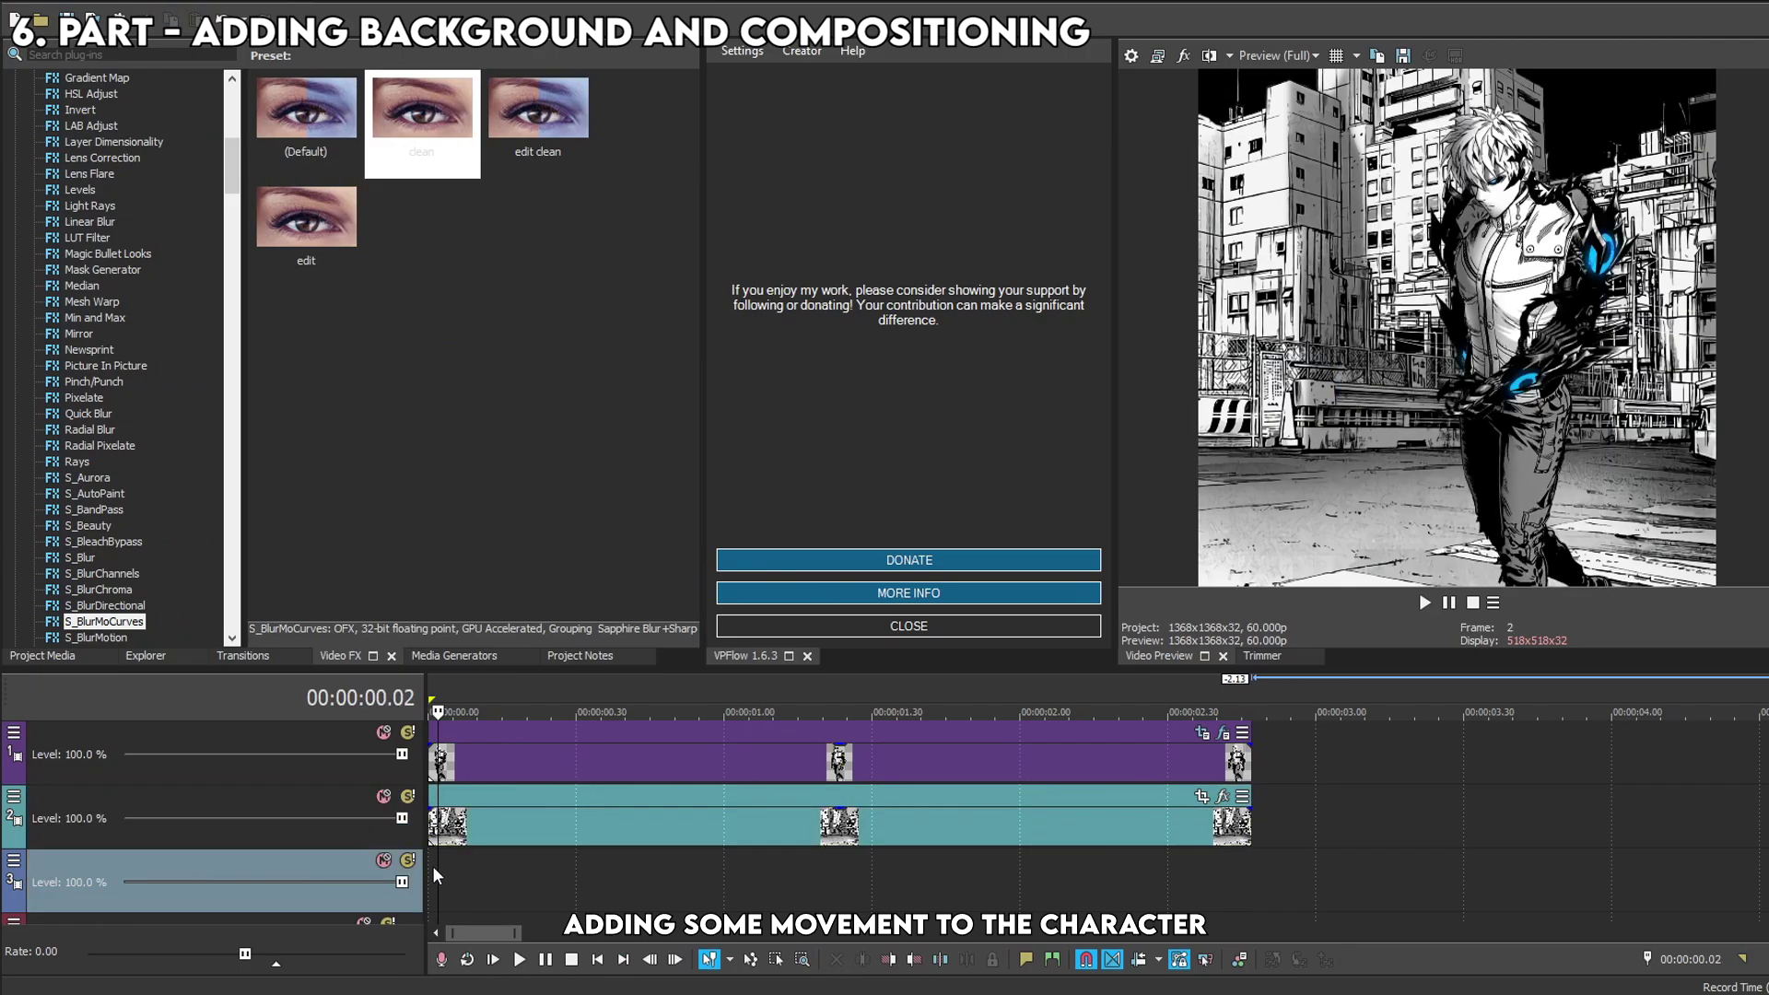
key(space)
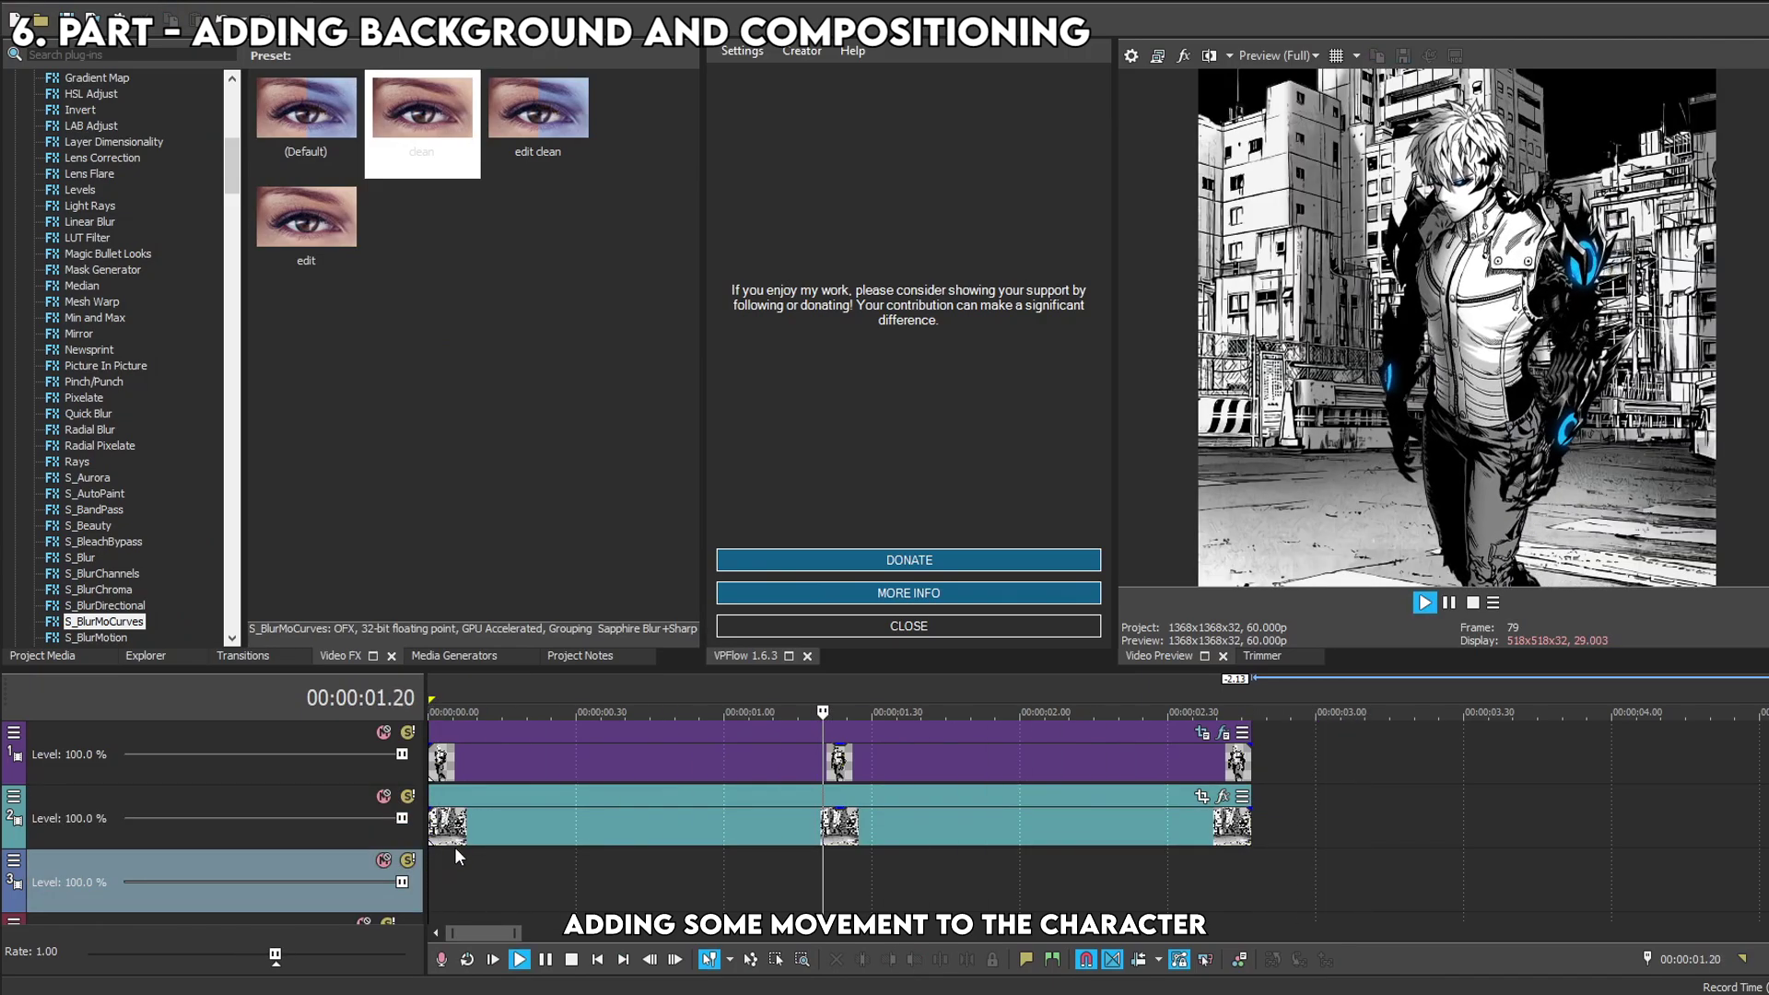
key(space)
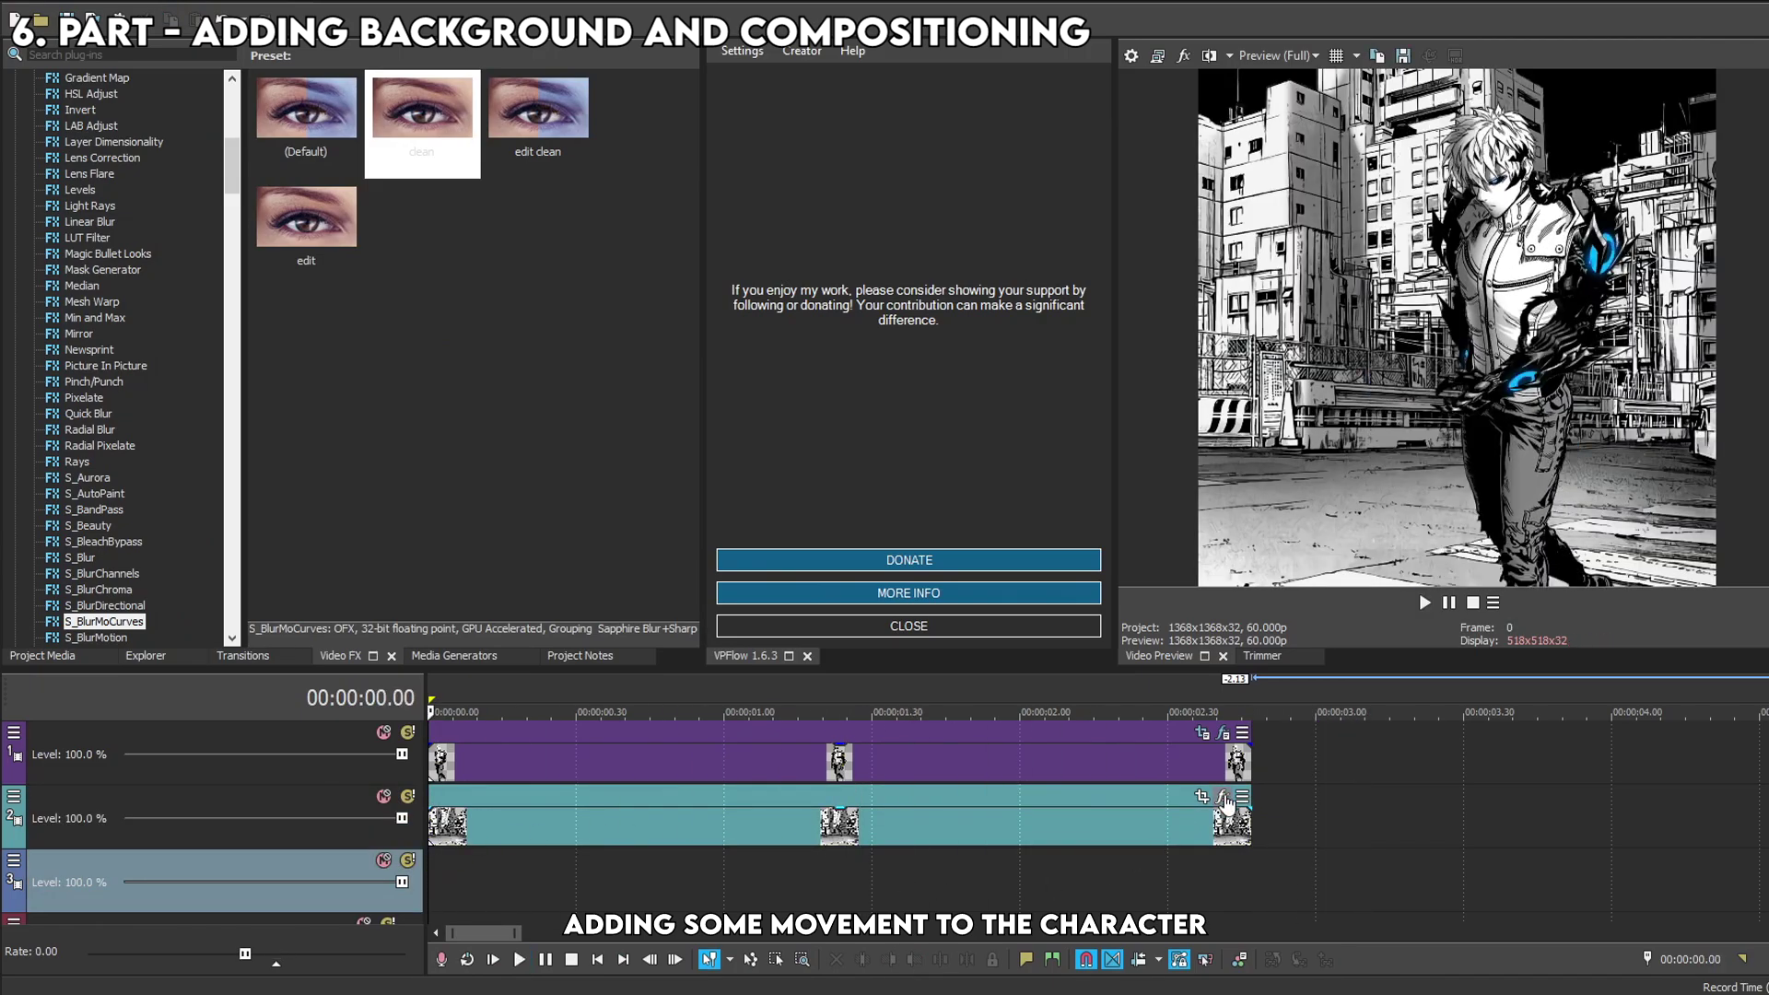
Apply the VPFlow easing curve 0.06, 0.79, 0.27, 0.93 to the genos clip's S_BlurMoCurves Z Dist, Shift X and Shift Y, then preview the motion.
click(1218, 737)
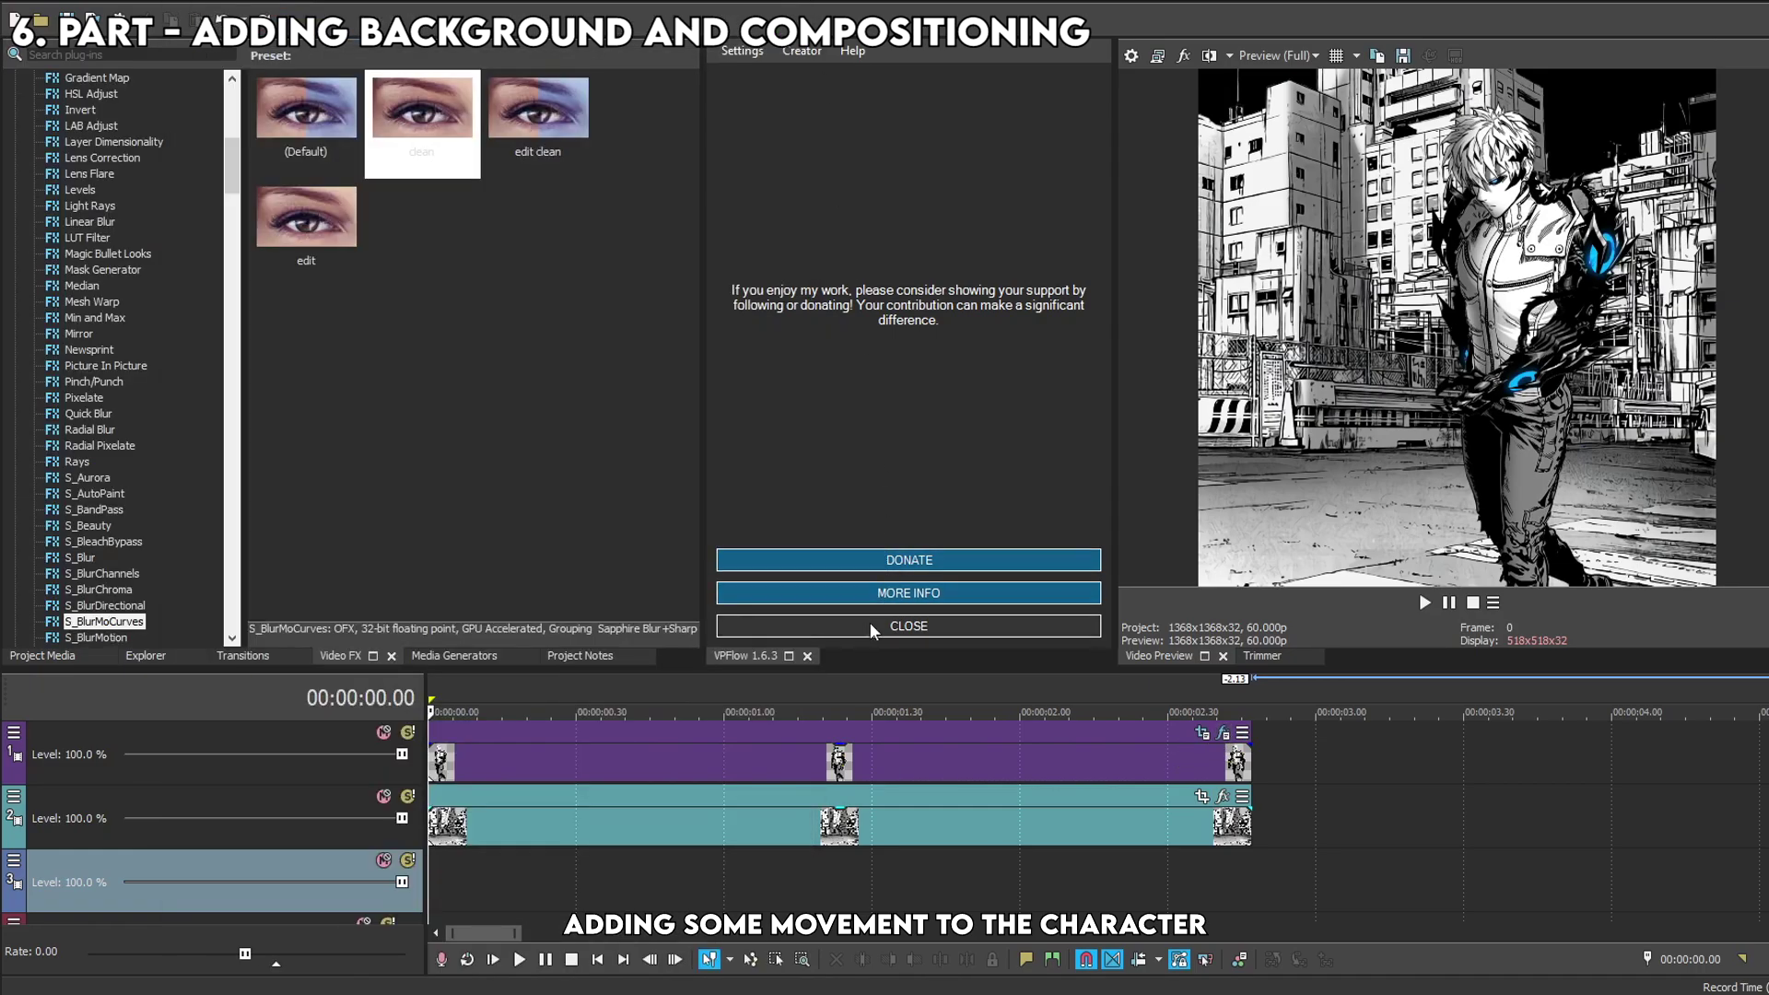
click(872, 629)
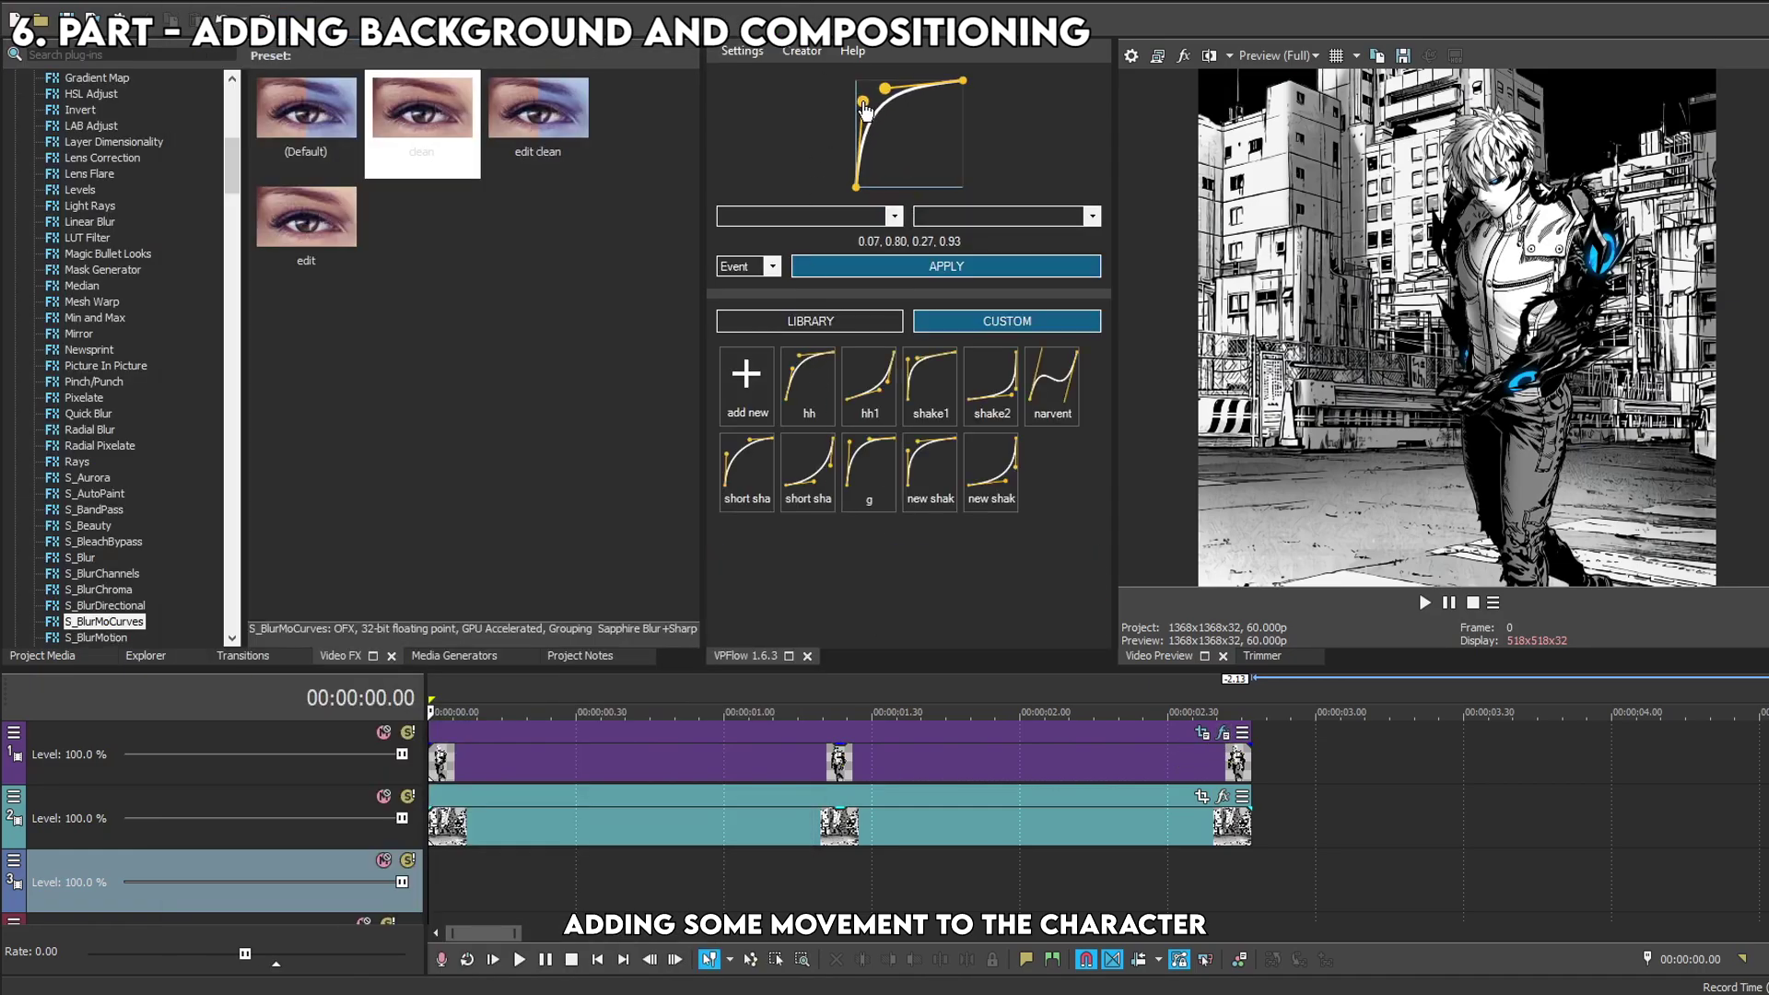
click(567, 768)
click(970, 216)
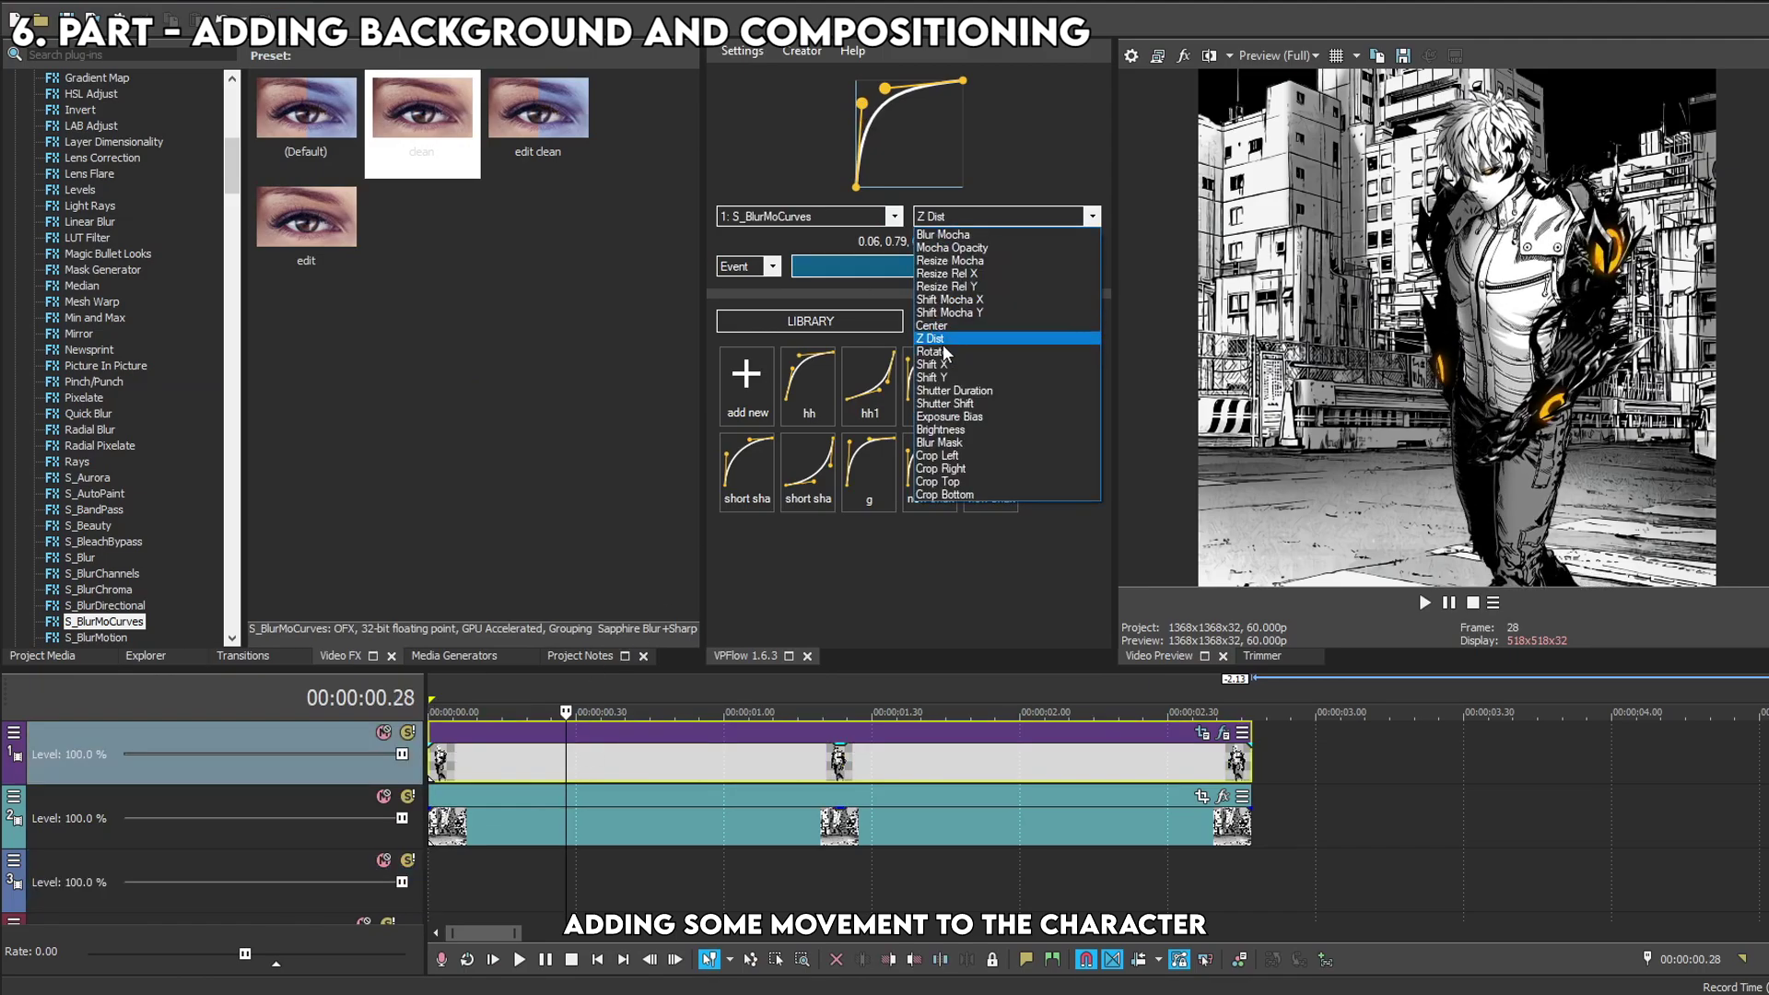
click(932, 364)
click(971, 218)
click(958, 364)
click(970, 218)
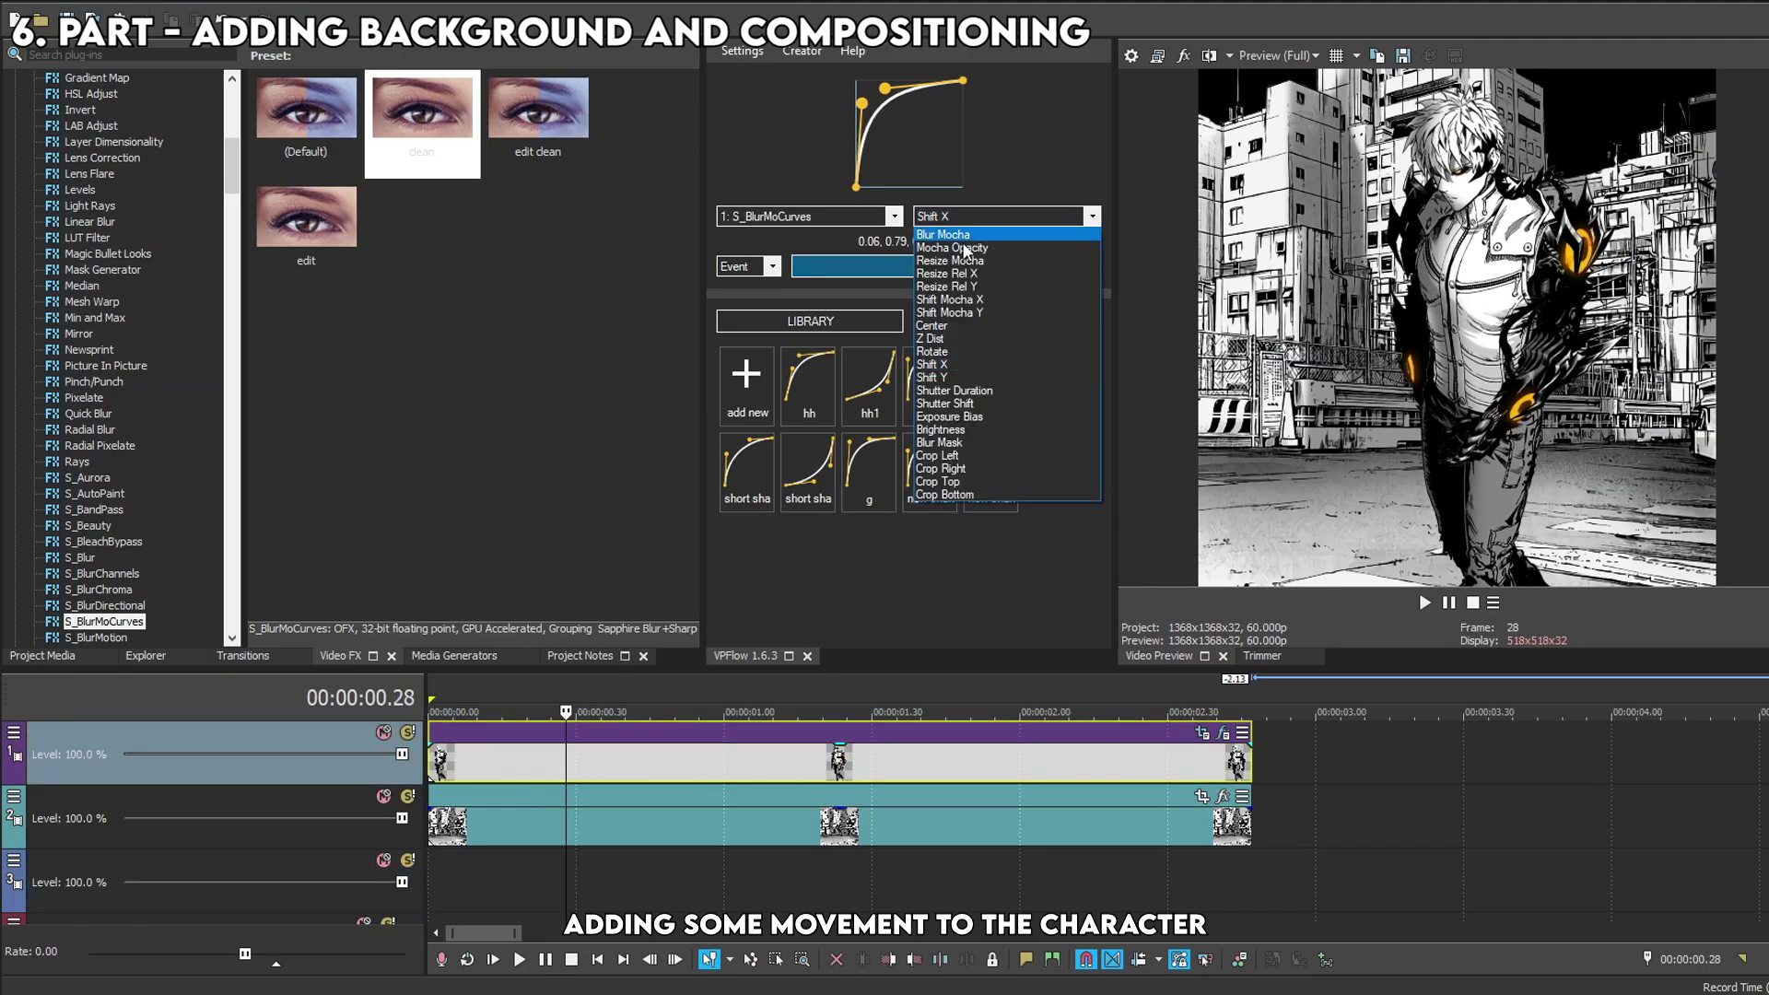
click(959, 377)
click(946, 266)
key(space)
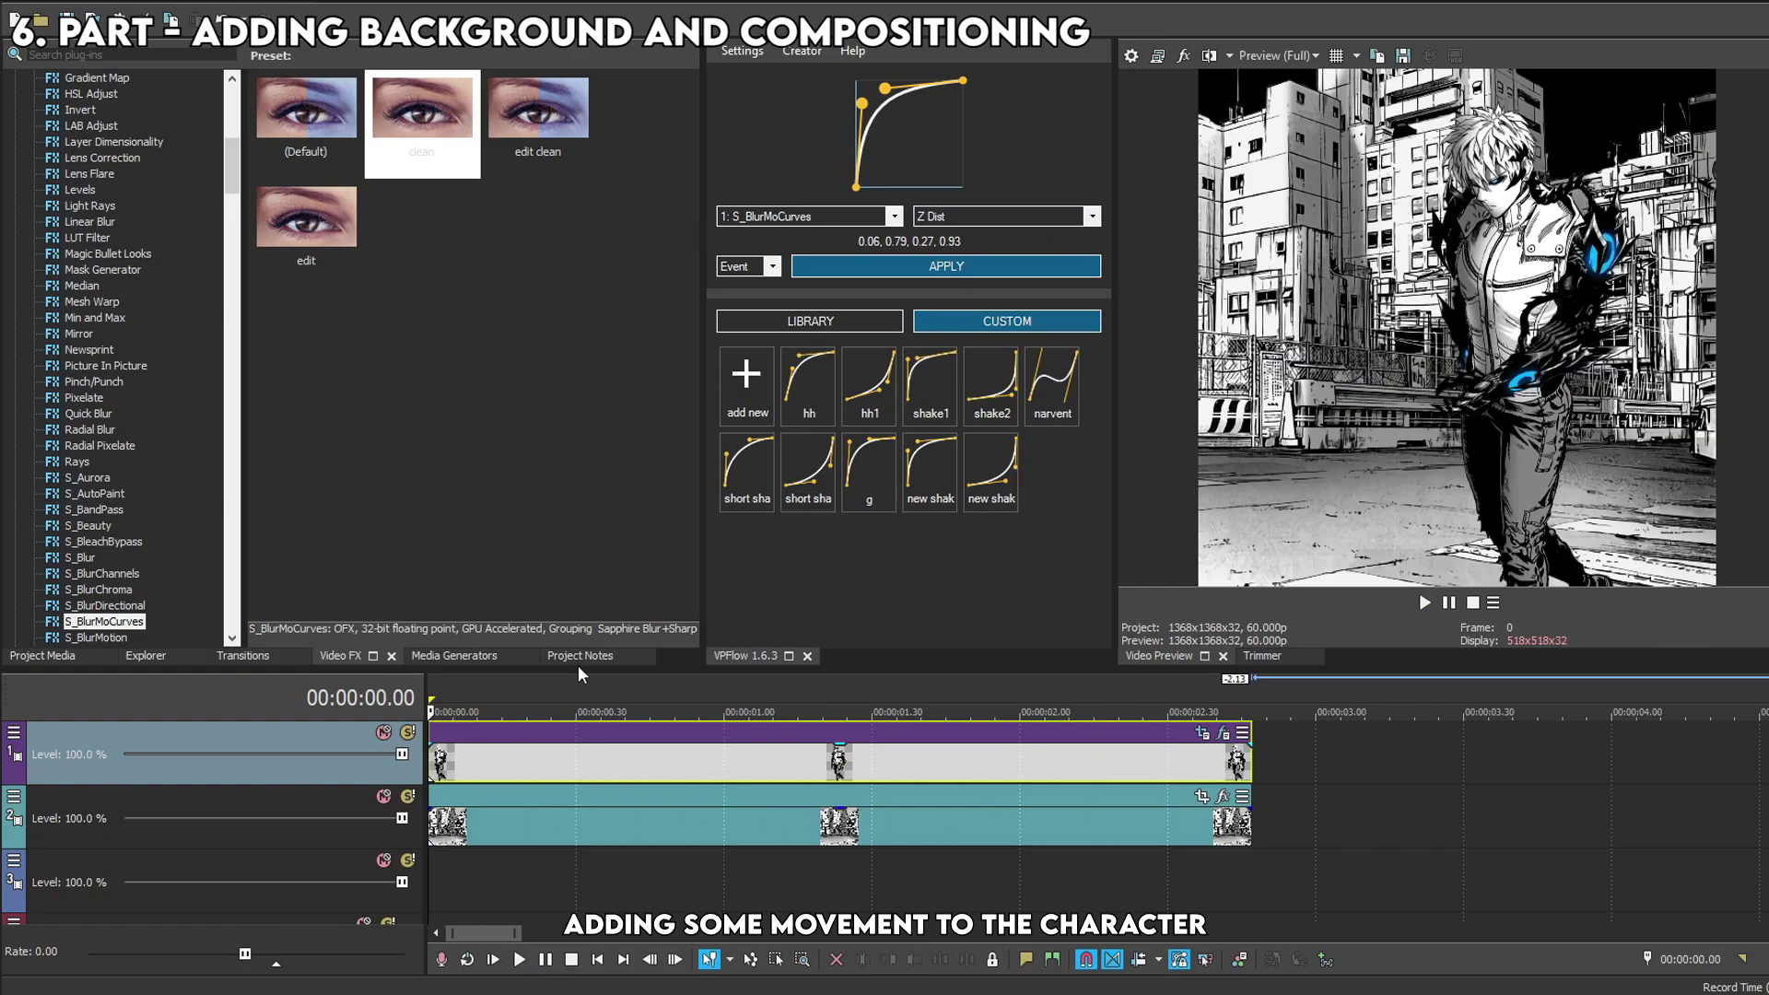
key(space)
Paste the clouds time-lapse at the start of the third track and extend it to the end of the clips above.
click(434, 891)
key(ctrl+v)
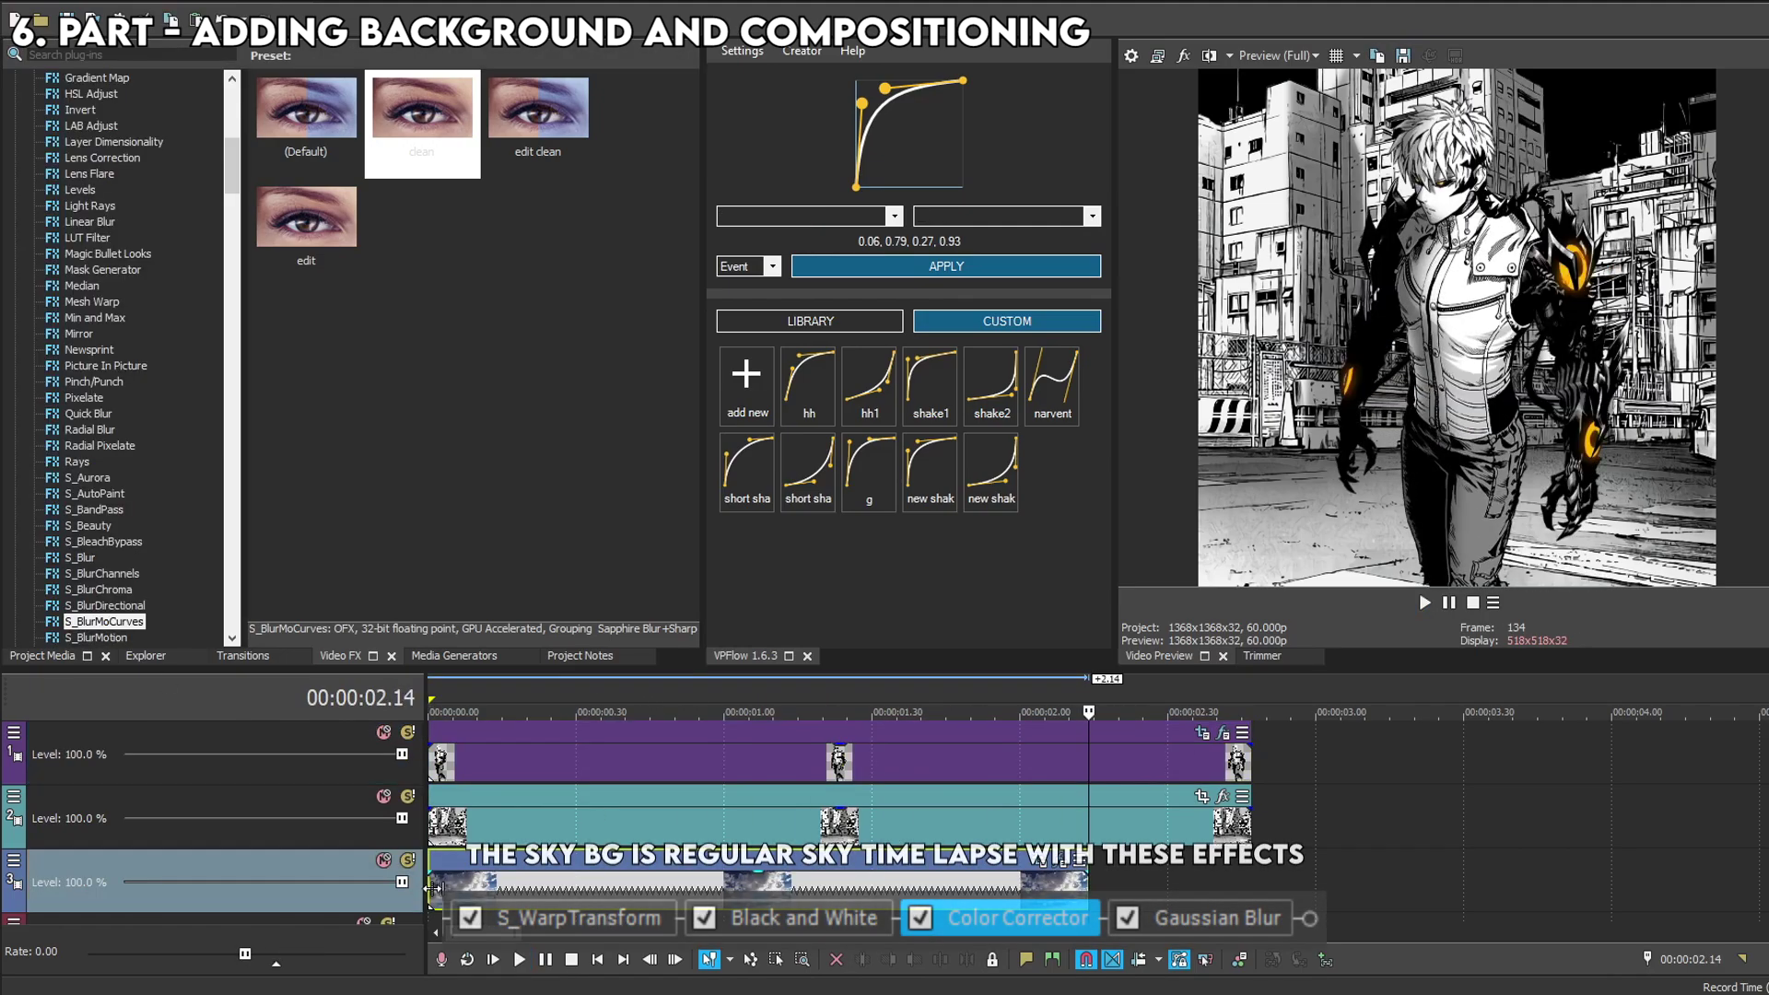
drag(1088, 887, 1251, 887)
Enlarge the sky clip's crop frame to about 1,368 x 1,368, align it with the footage's top-left corner, and play back the composite.
click(1203, 861)
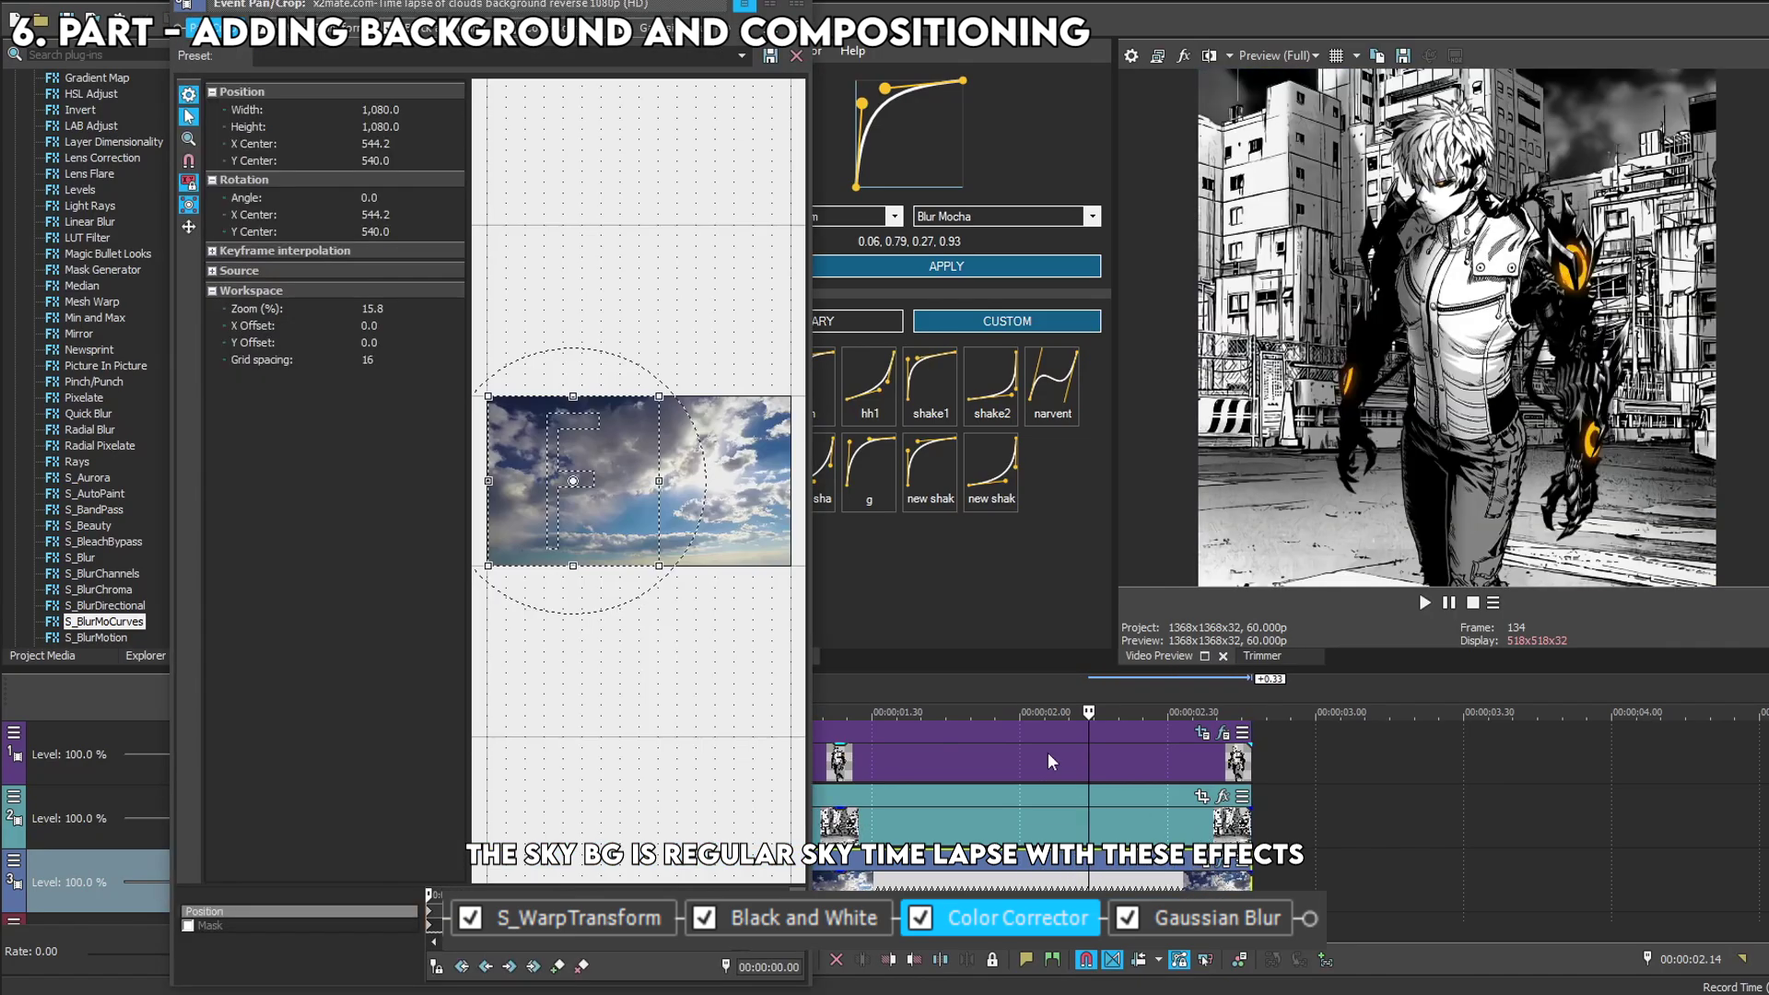
drag(812, 379, 982, 379)
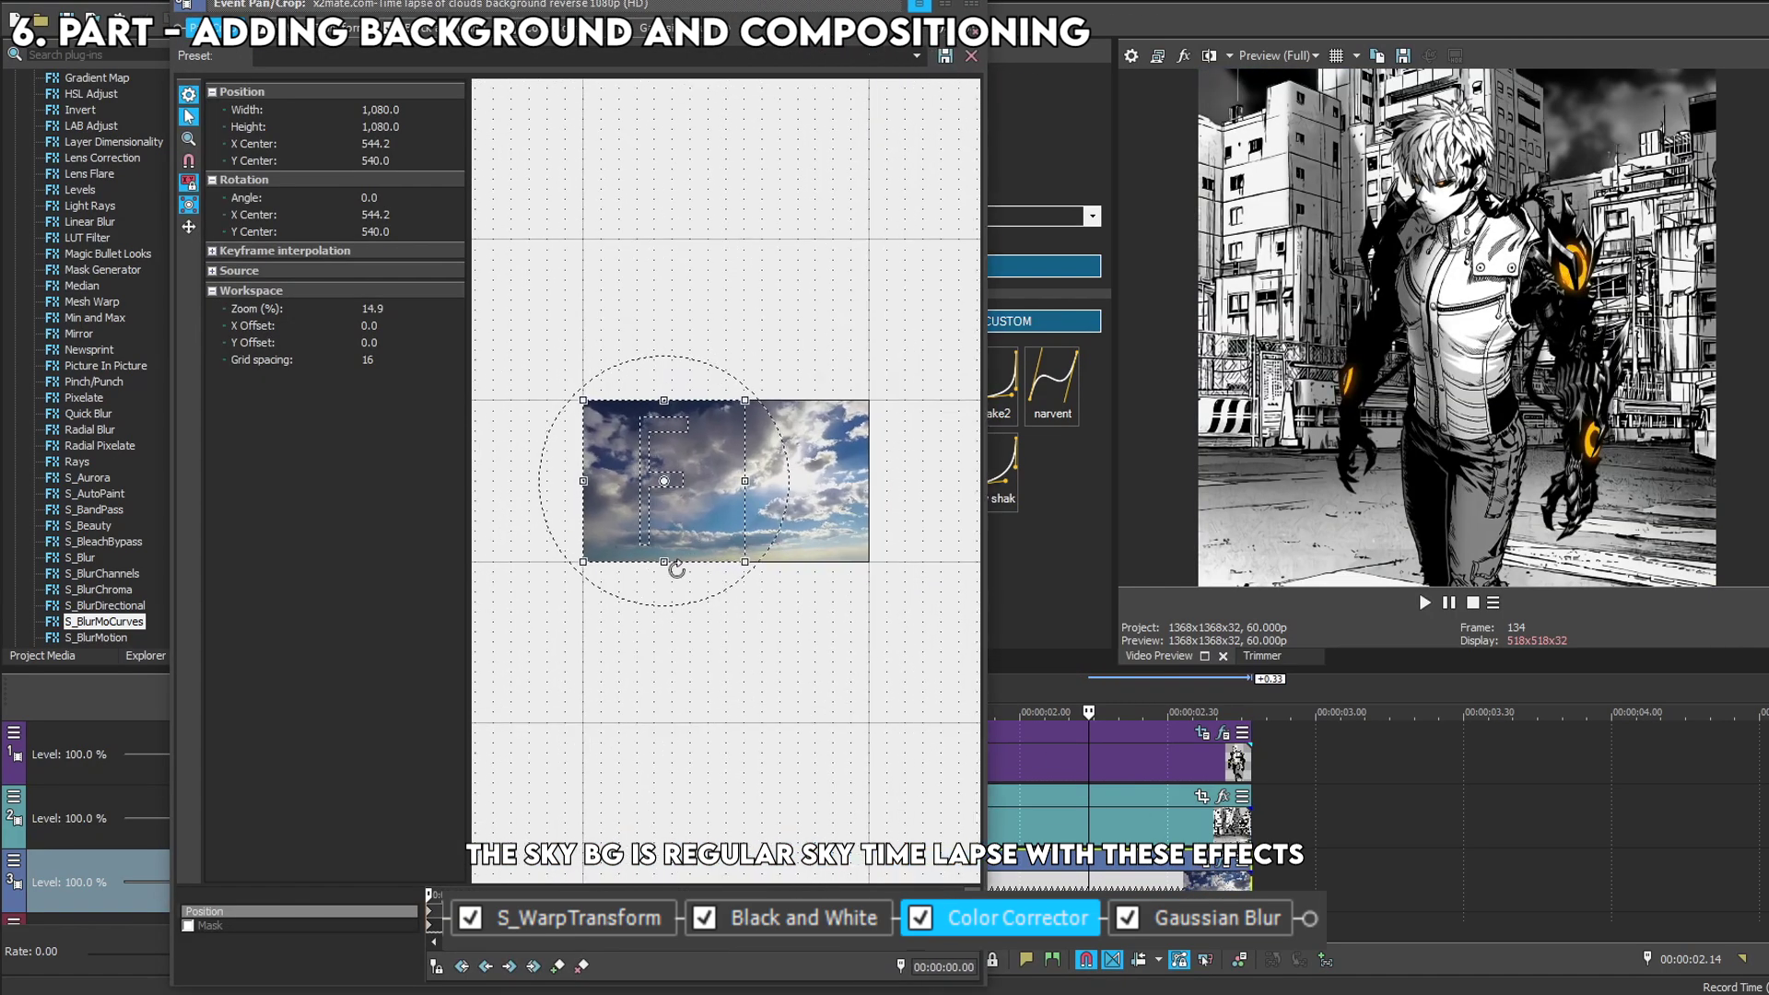
drag(751, 593, 782, 664)
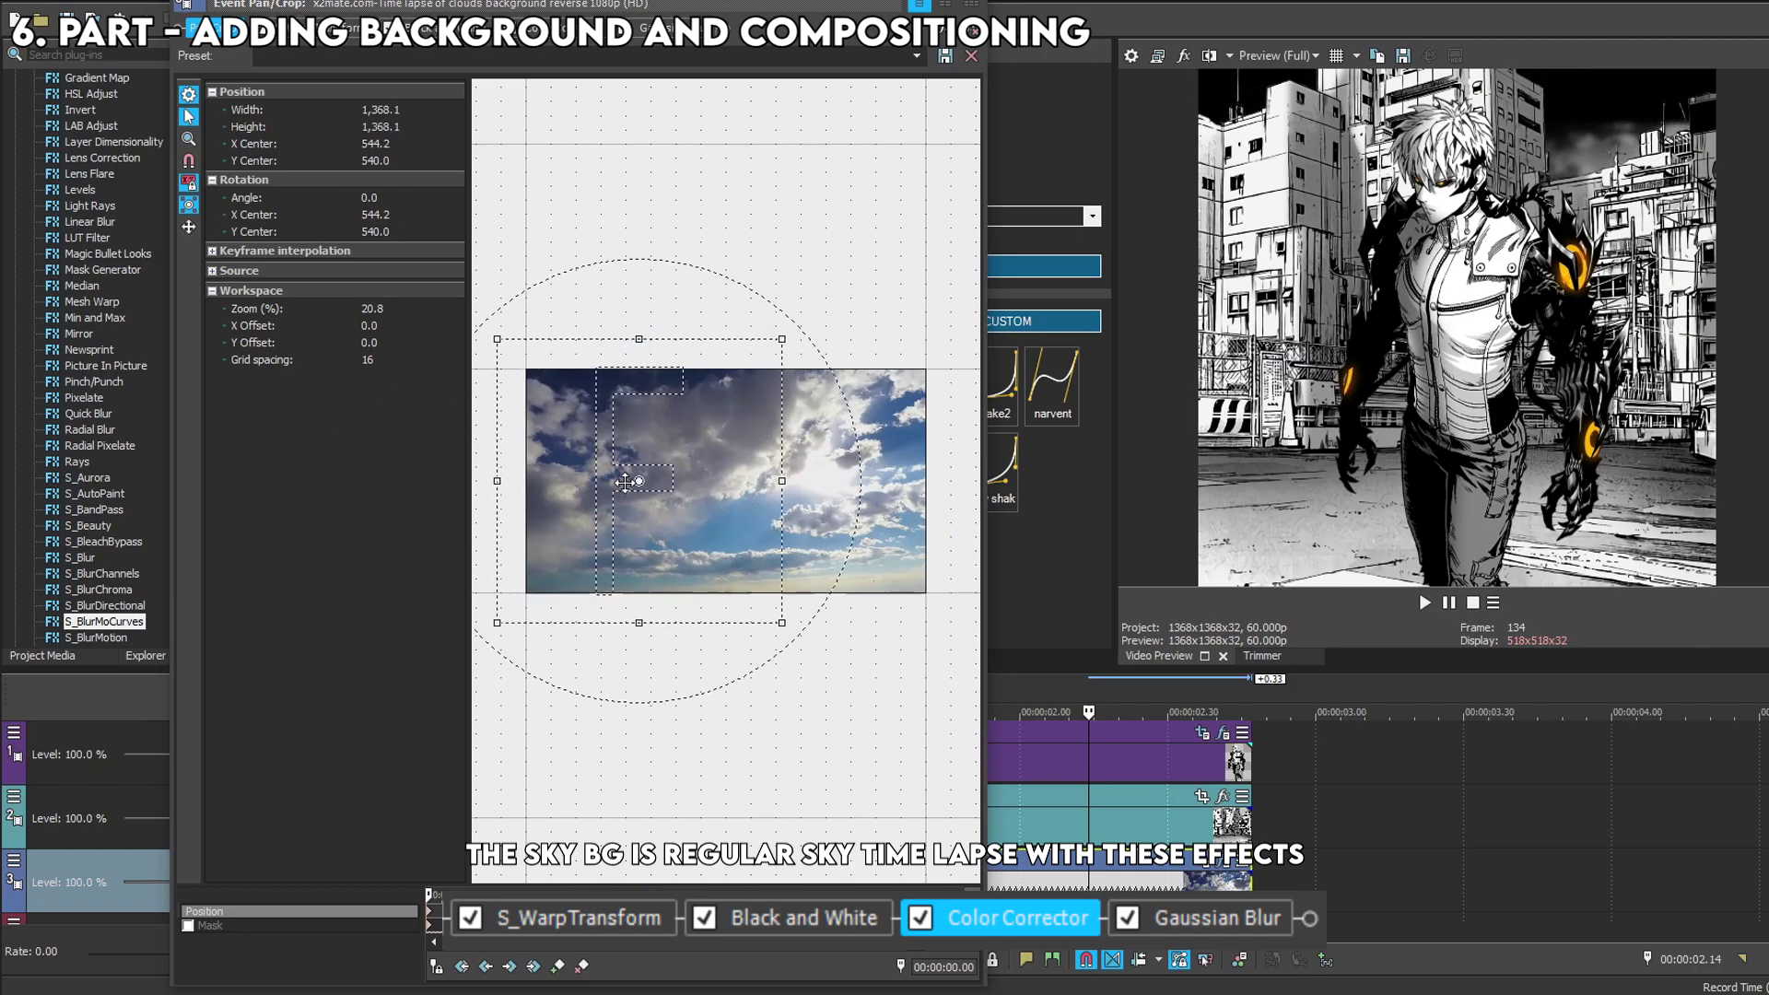
drag(630, 488, 660, 517)
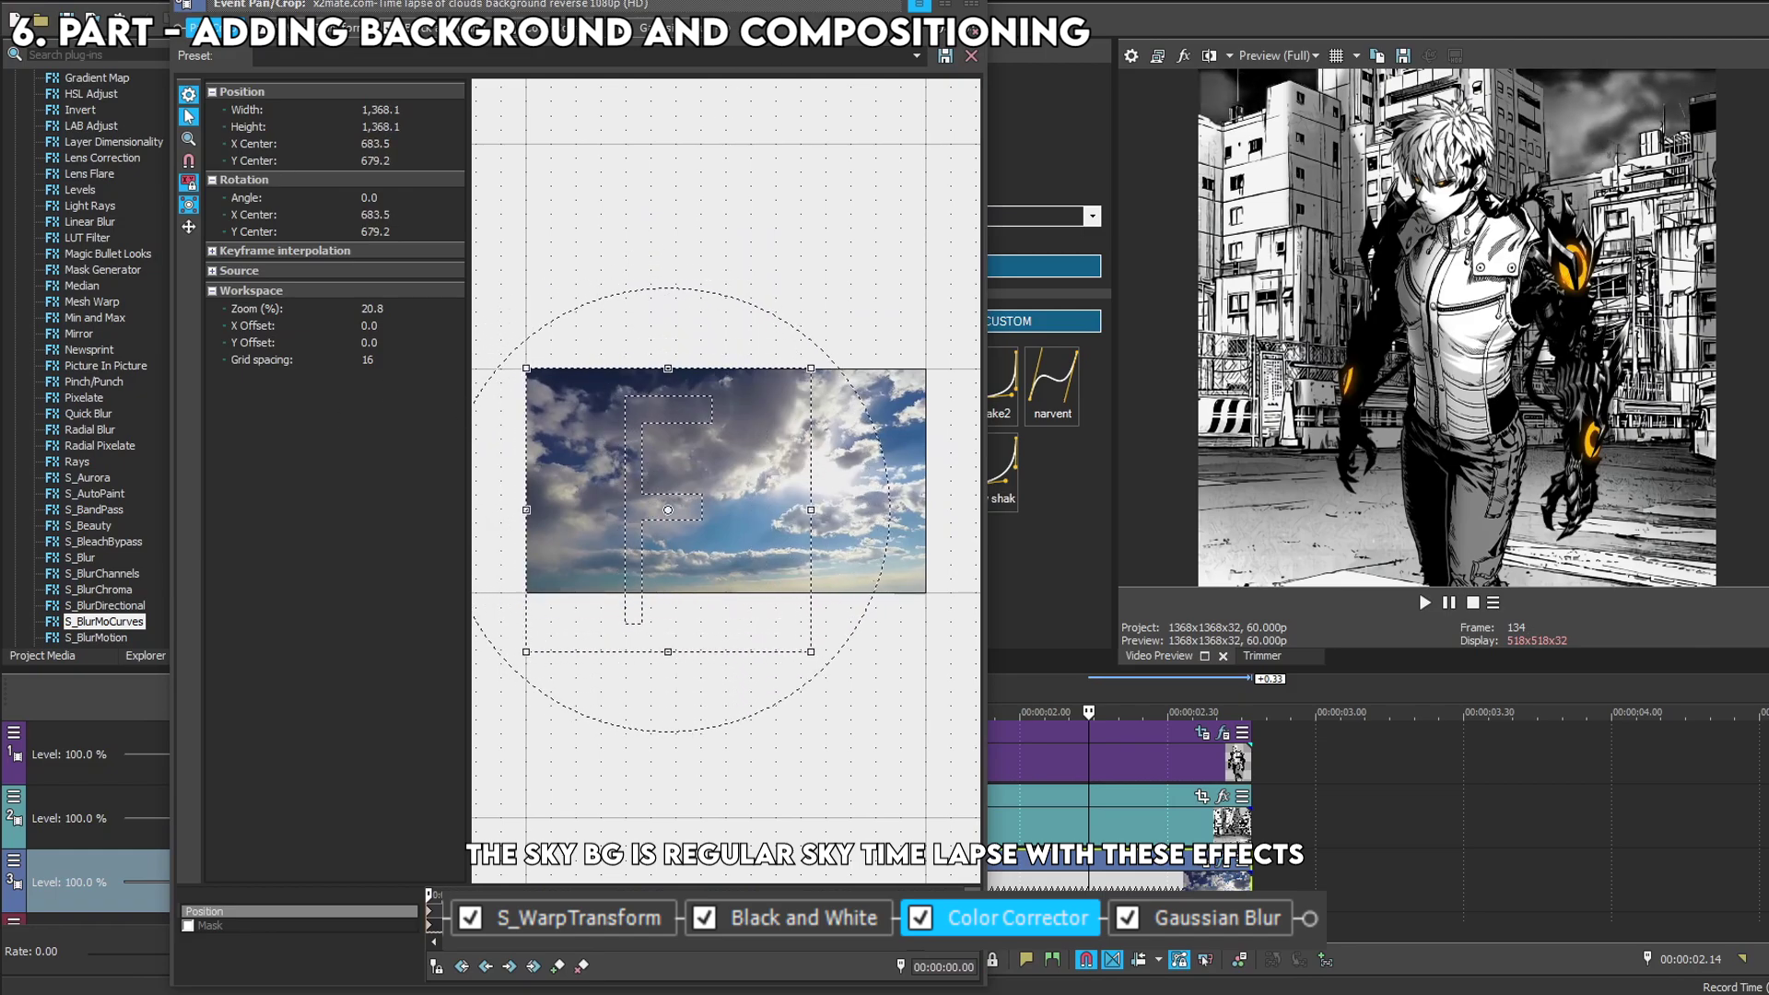
click(971, 56)
click(426, 756)
key(space)
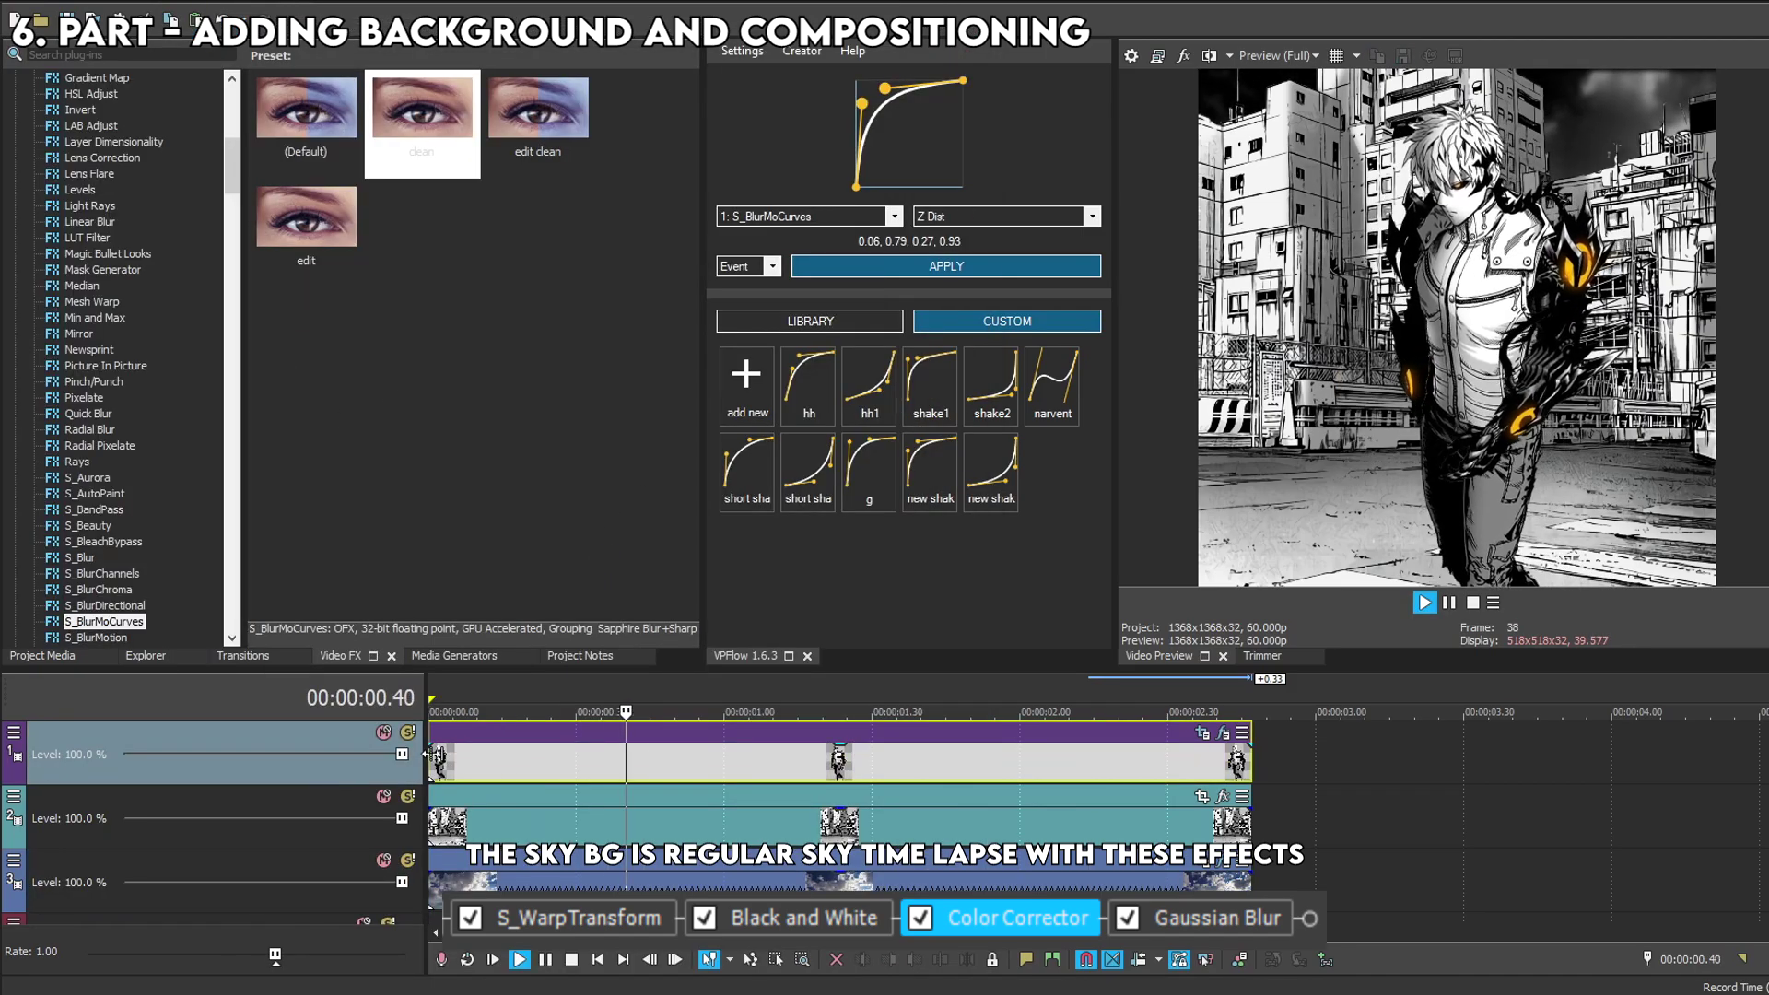
key(space)
Insert a video track between the character and the city background for the shadow copy.
scroll(829, 765, down, 2)
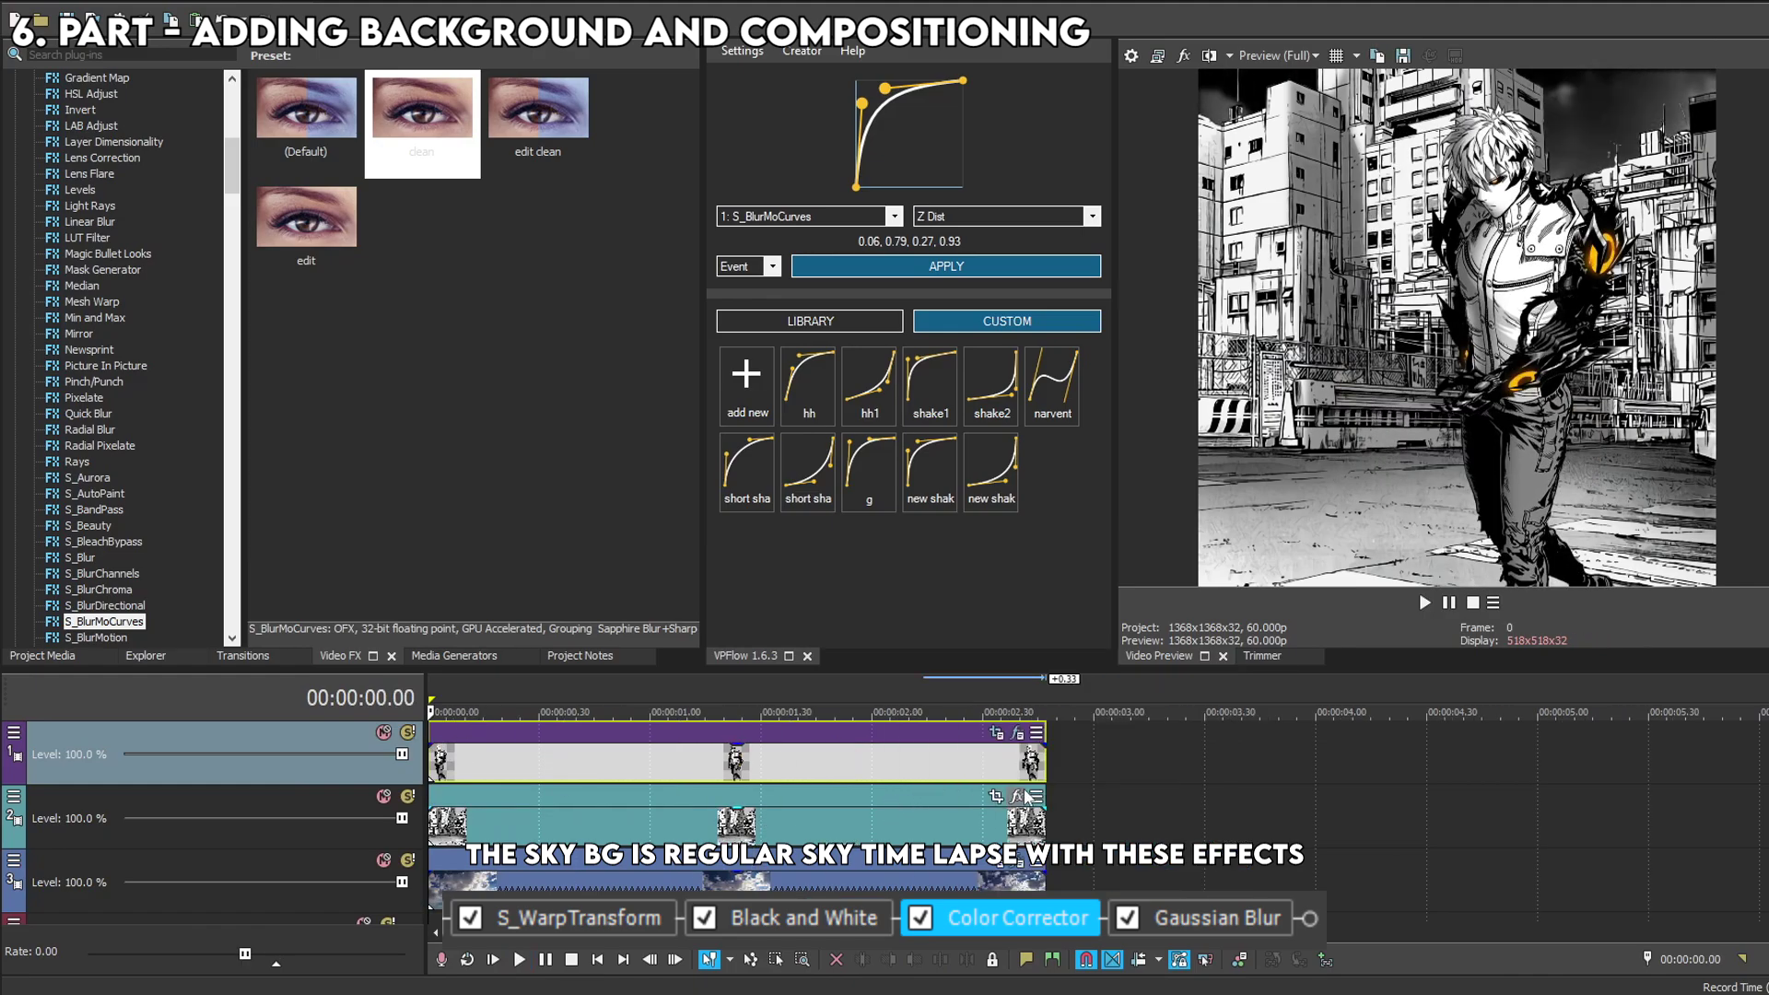
right_click(1073, 815)
click(1152, 611)
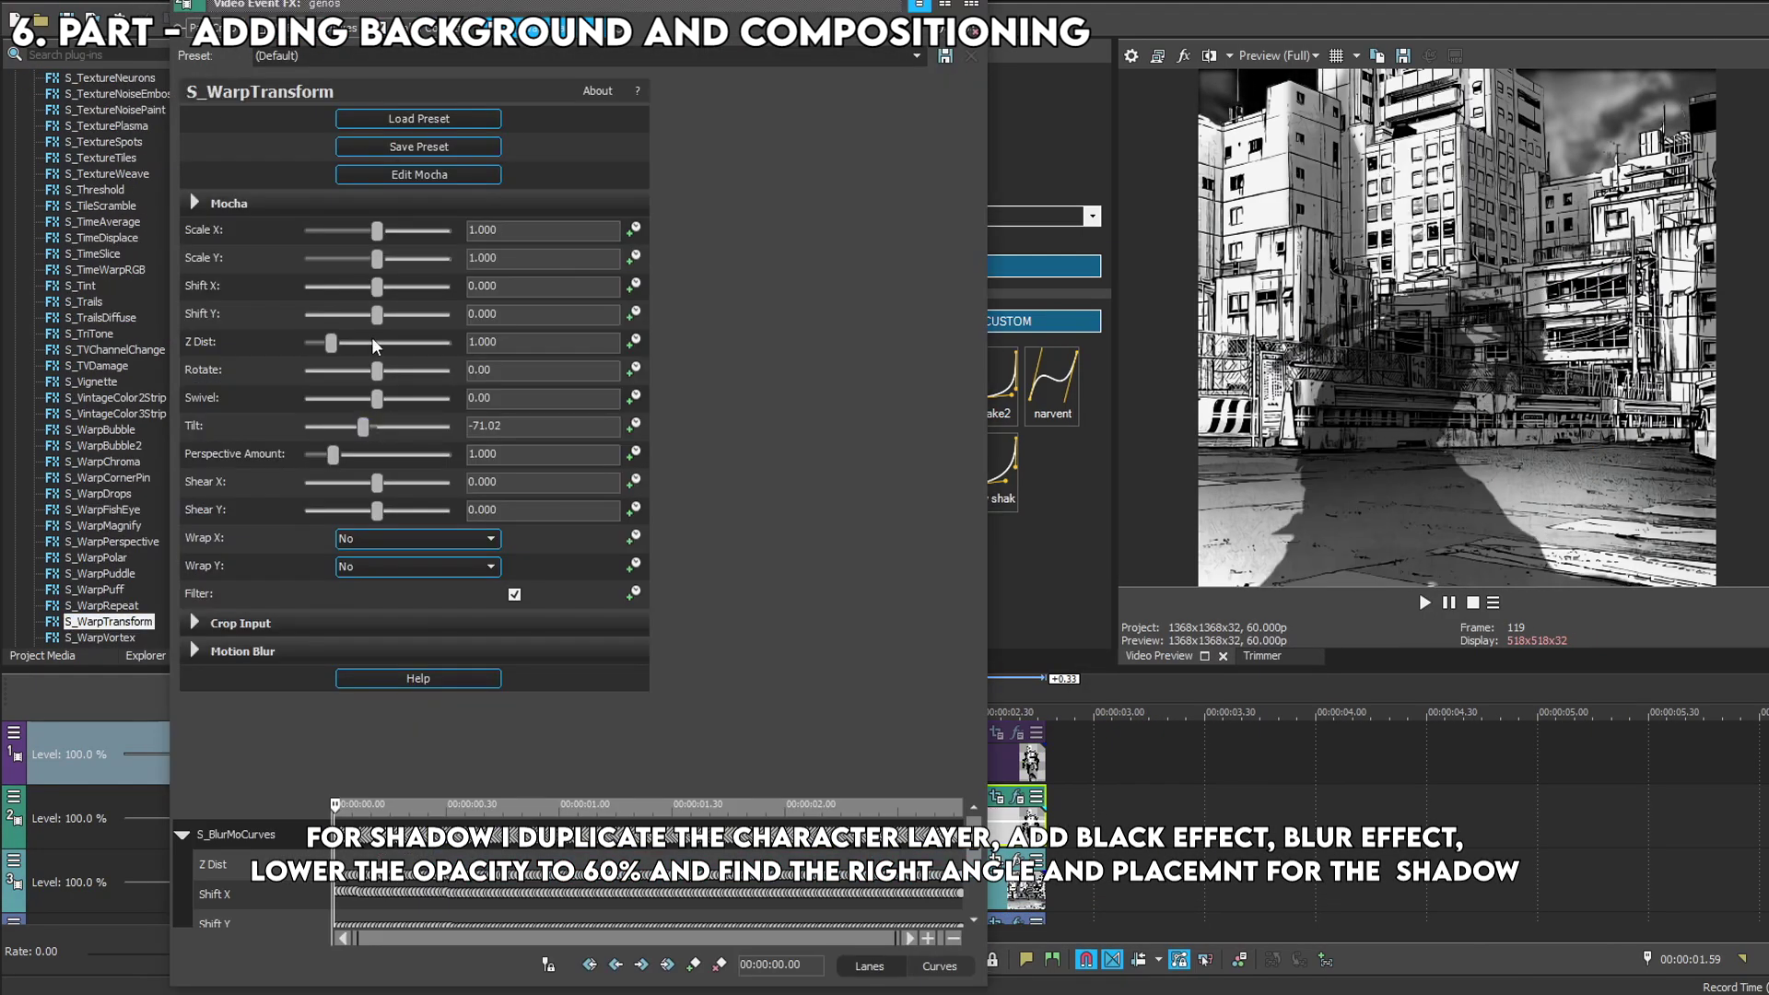
Lay the shadow copy on the ground with S_WarpTransform using Z Dist 35, Rotate -41.63, Tilt -88, Shear X 0.259, Shear Y 0.503 and Shift Y about -0.47.
drag(375, 346, 385, 345)
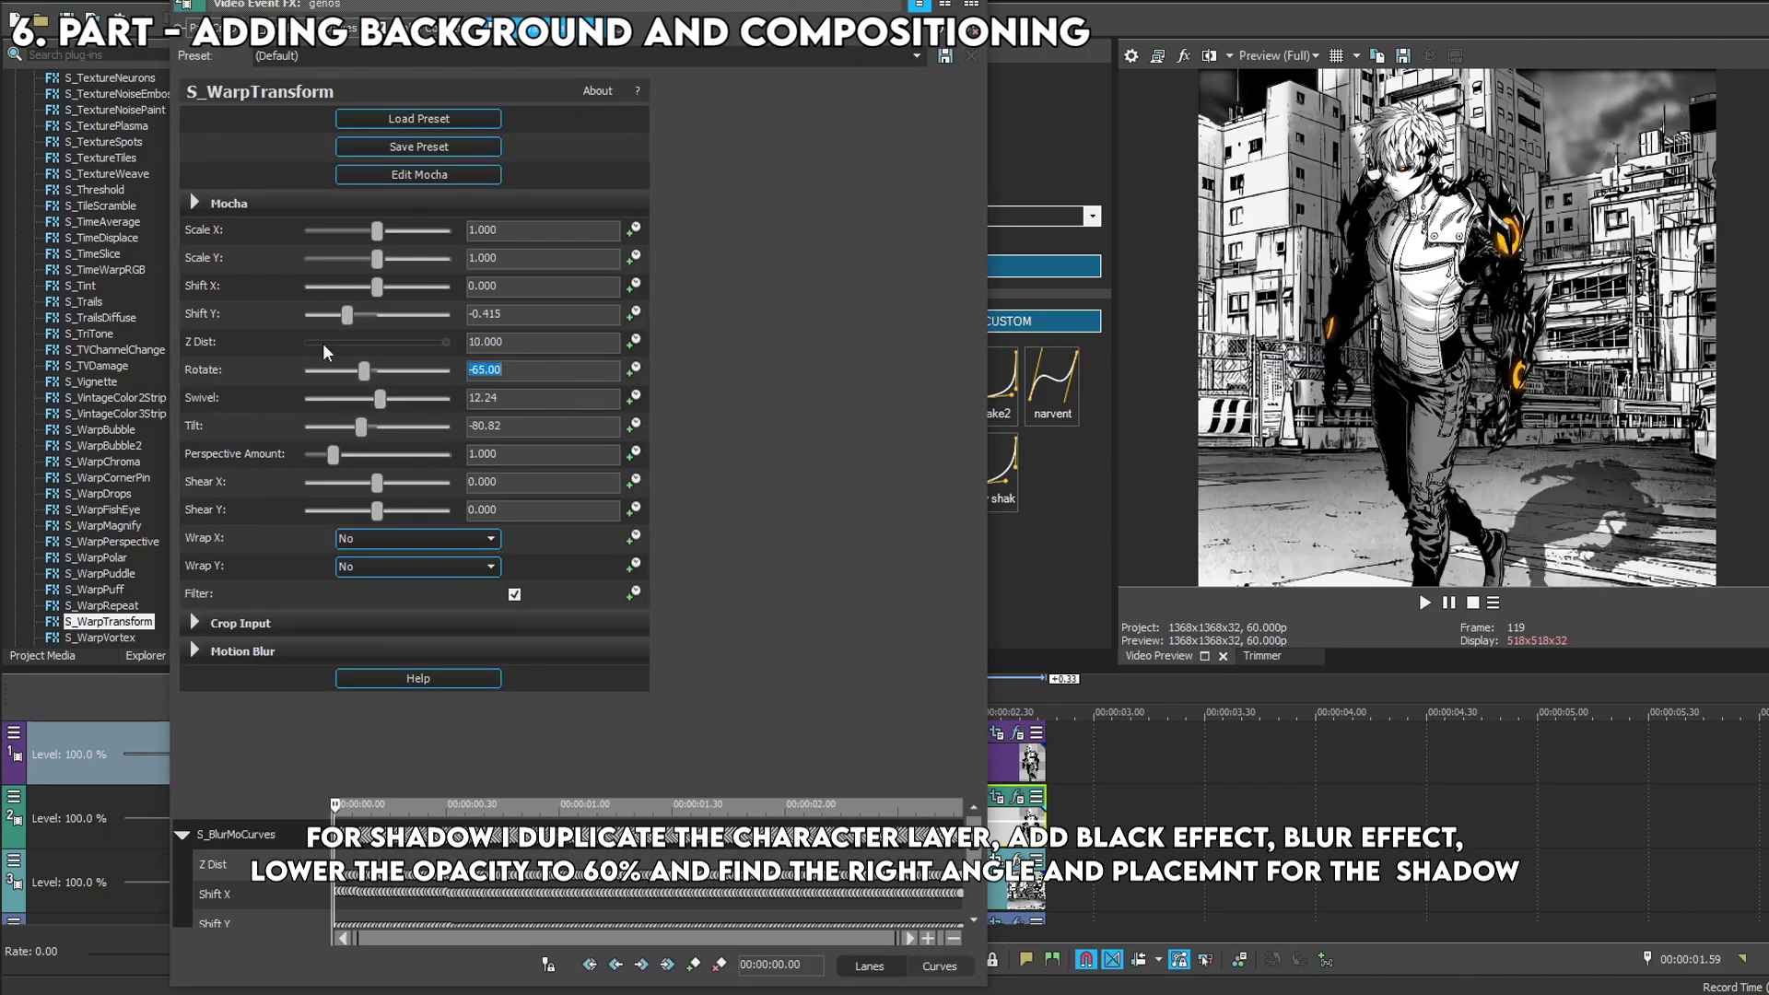
drag(377, 286, 375, 287)
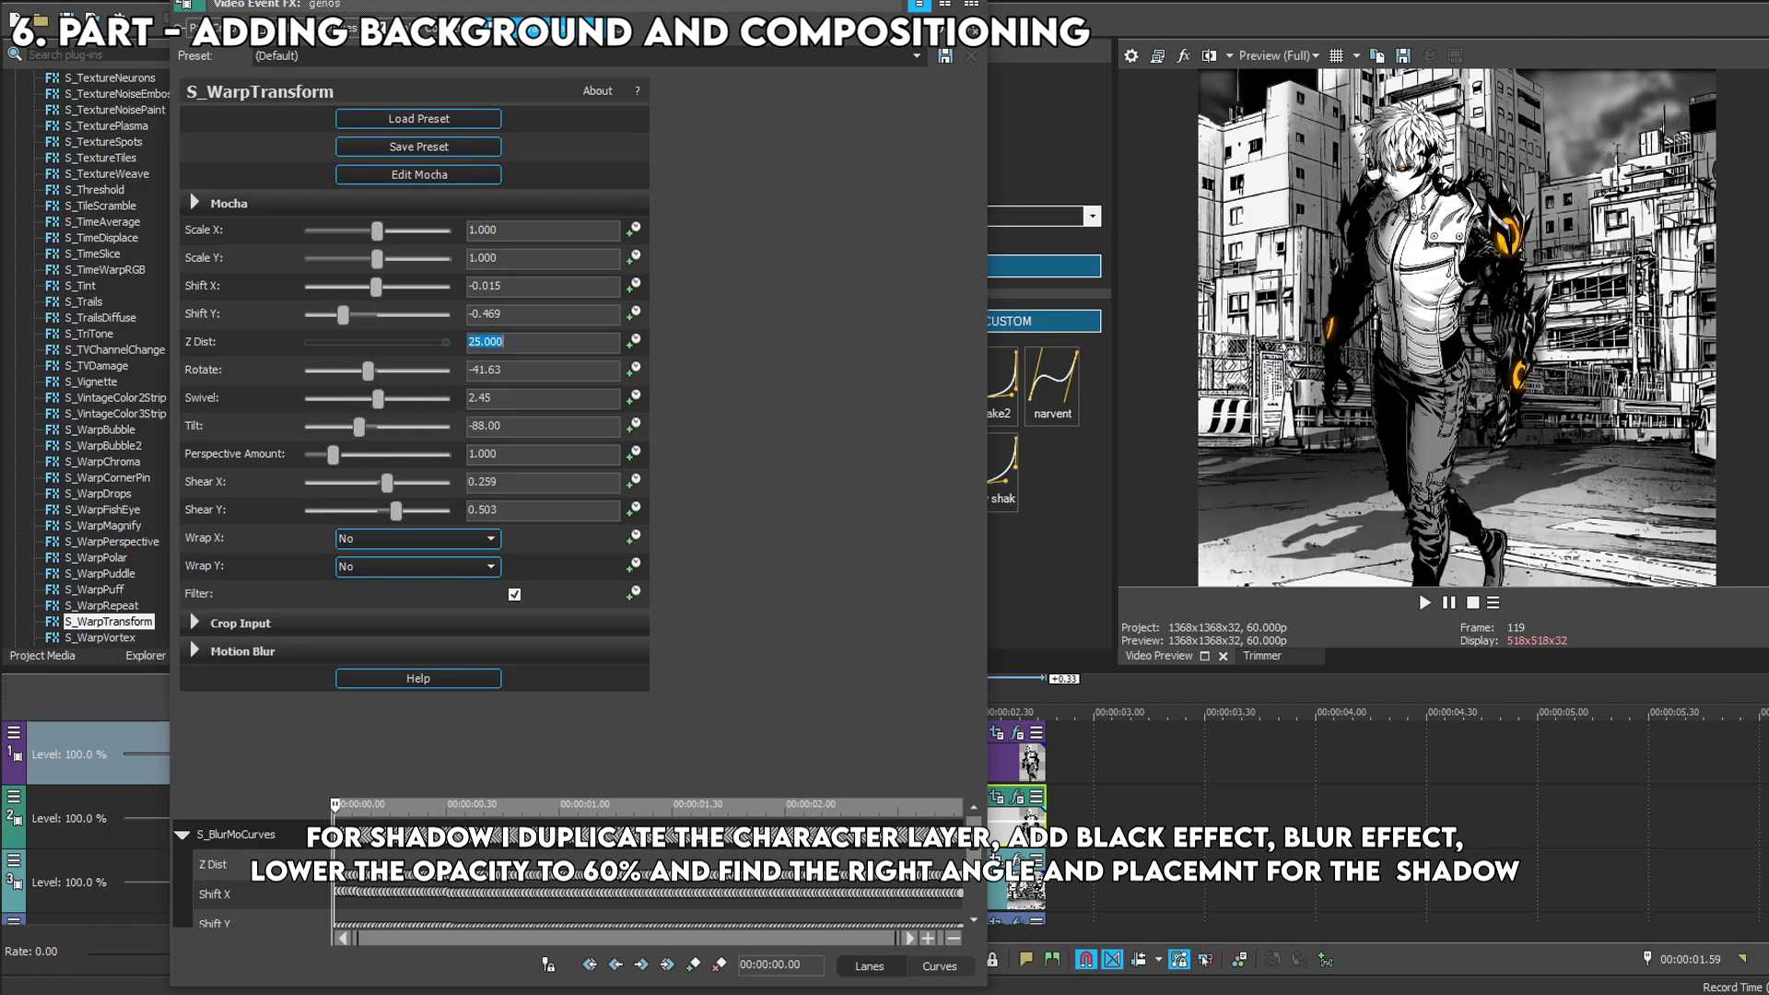
drag(343, 315, 347, 315)
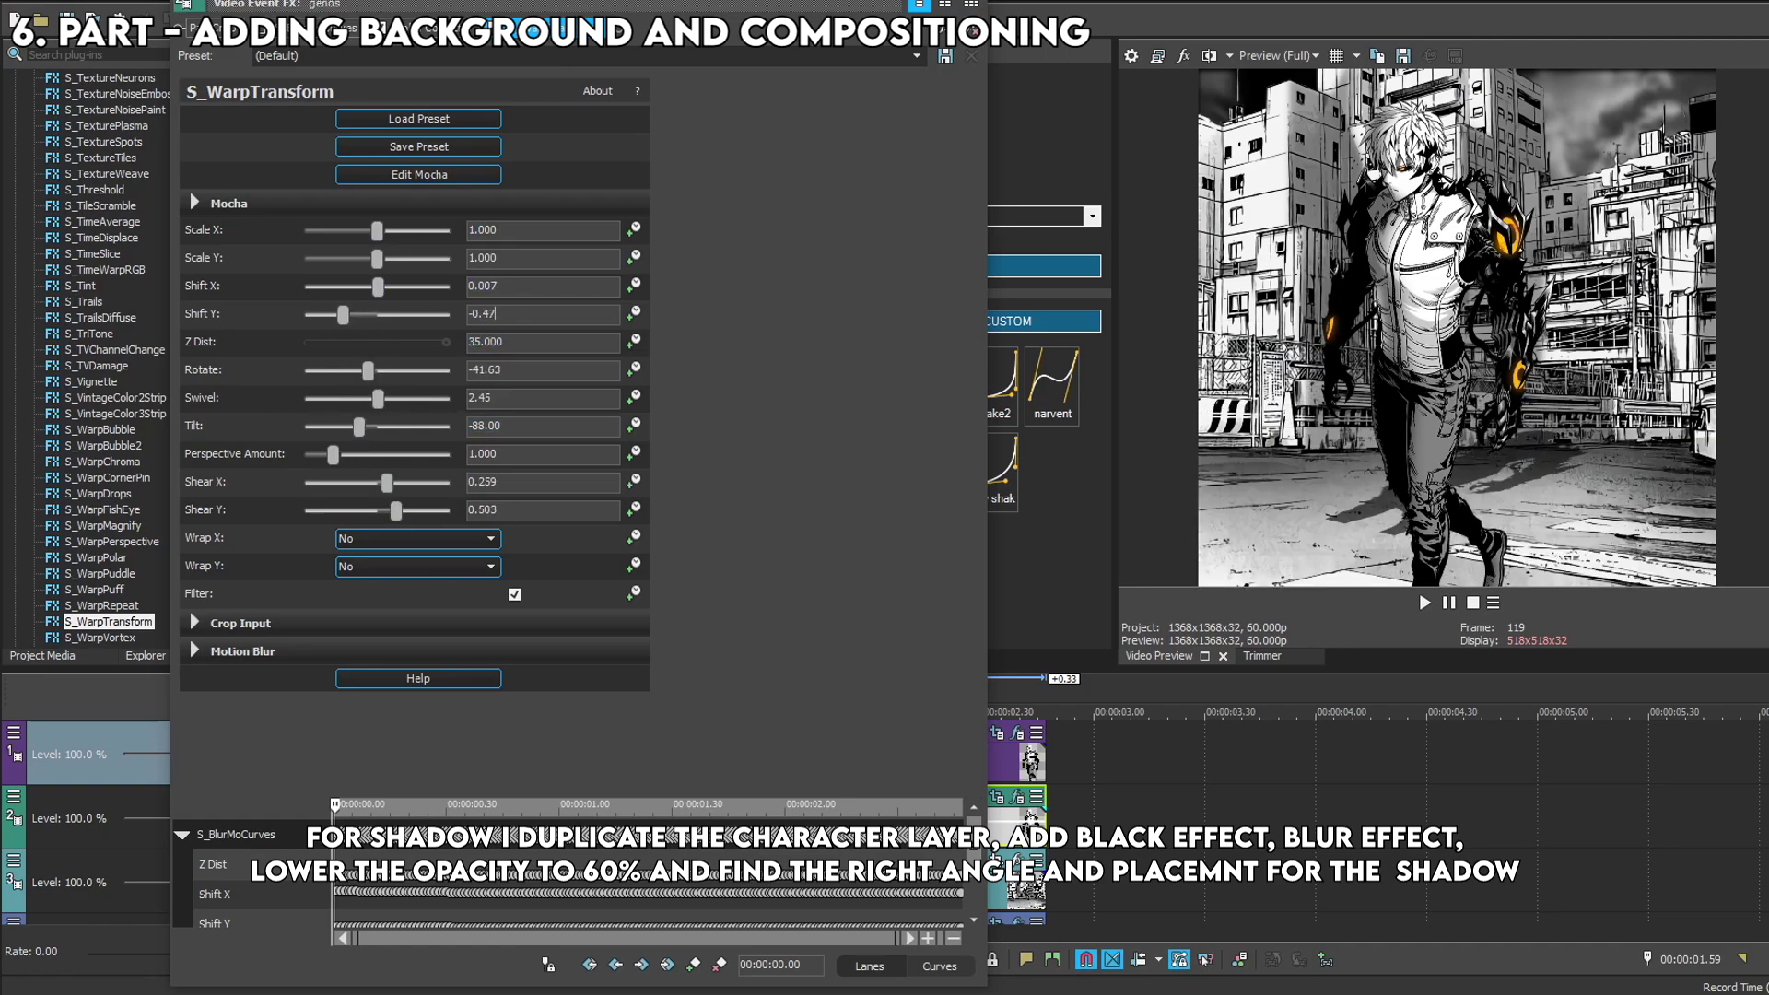
key(shift+Tab)
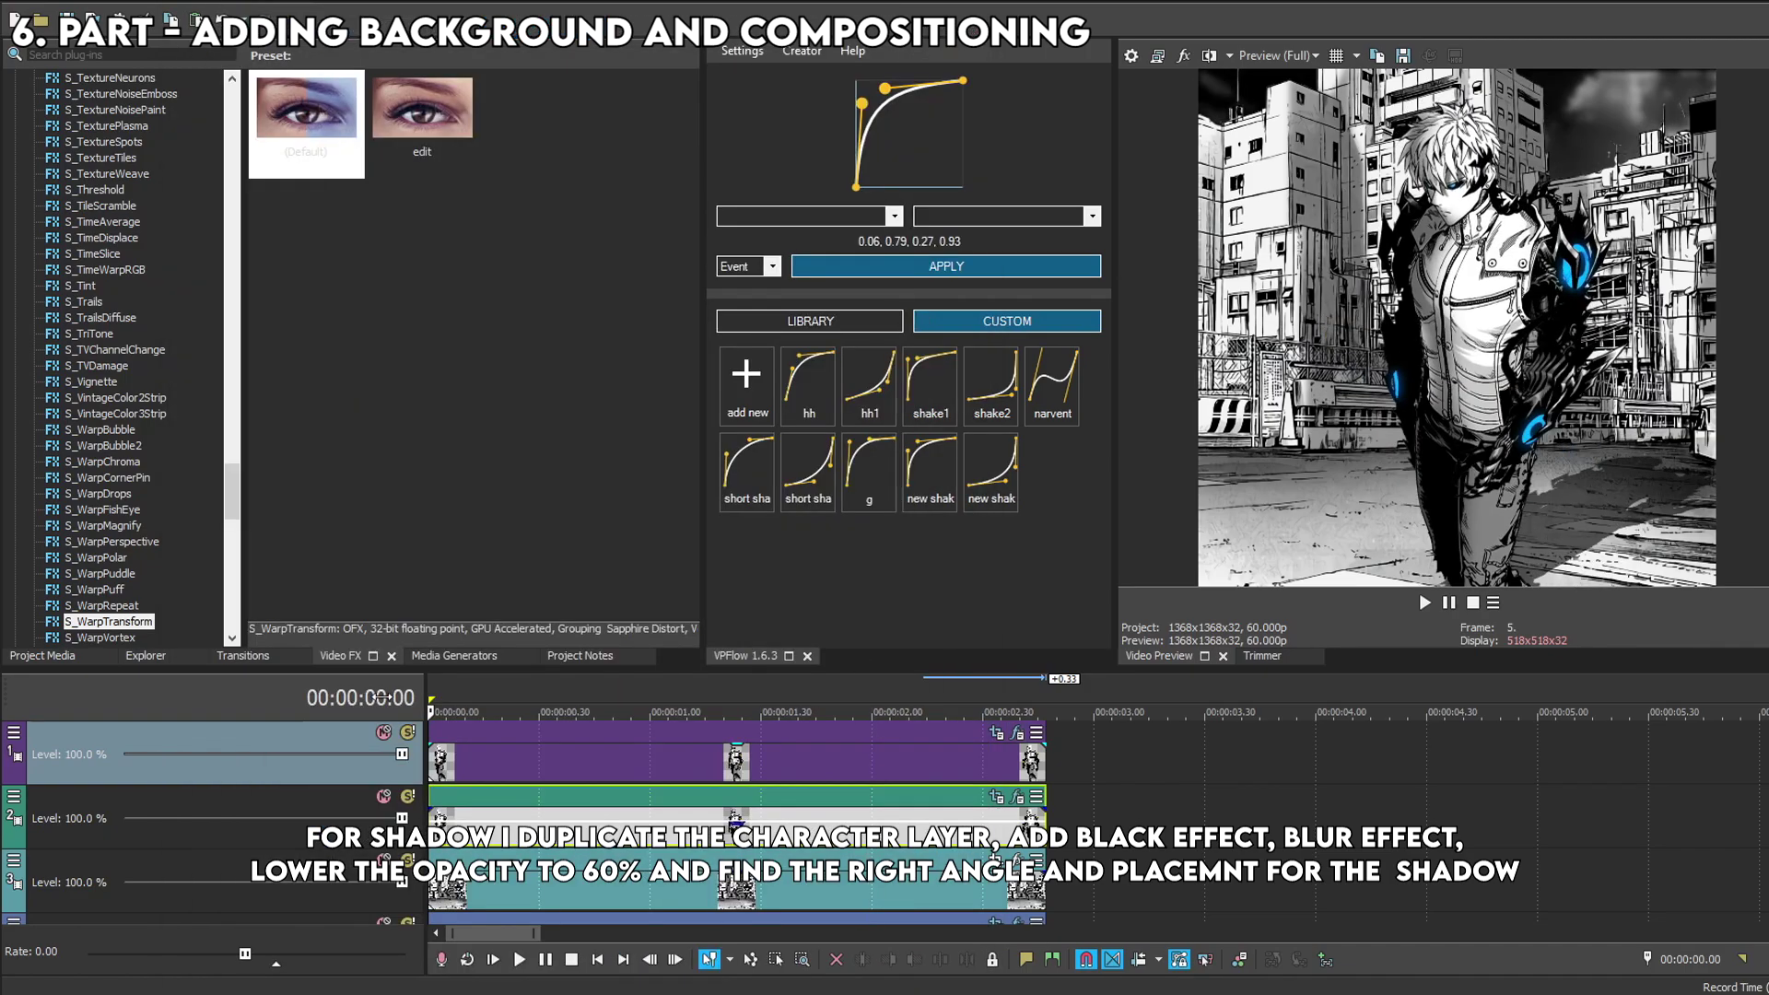
key(space)
Apply the default S_Blur preset to the shadow copy of the genos clip.
drag(231, 493, 231, 221)
click(81, 206)
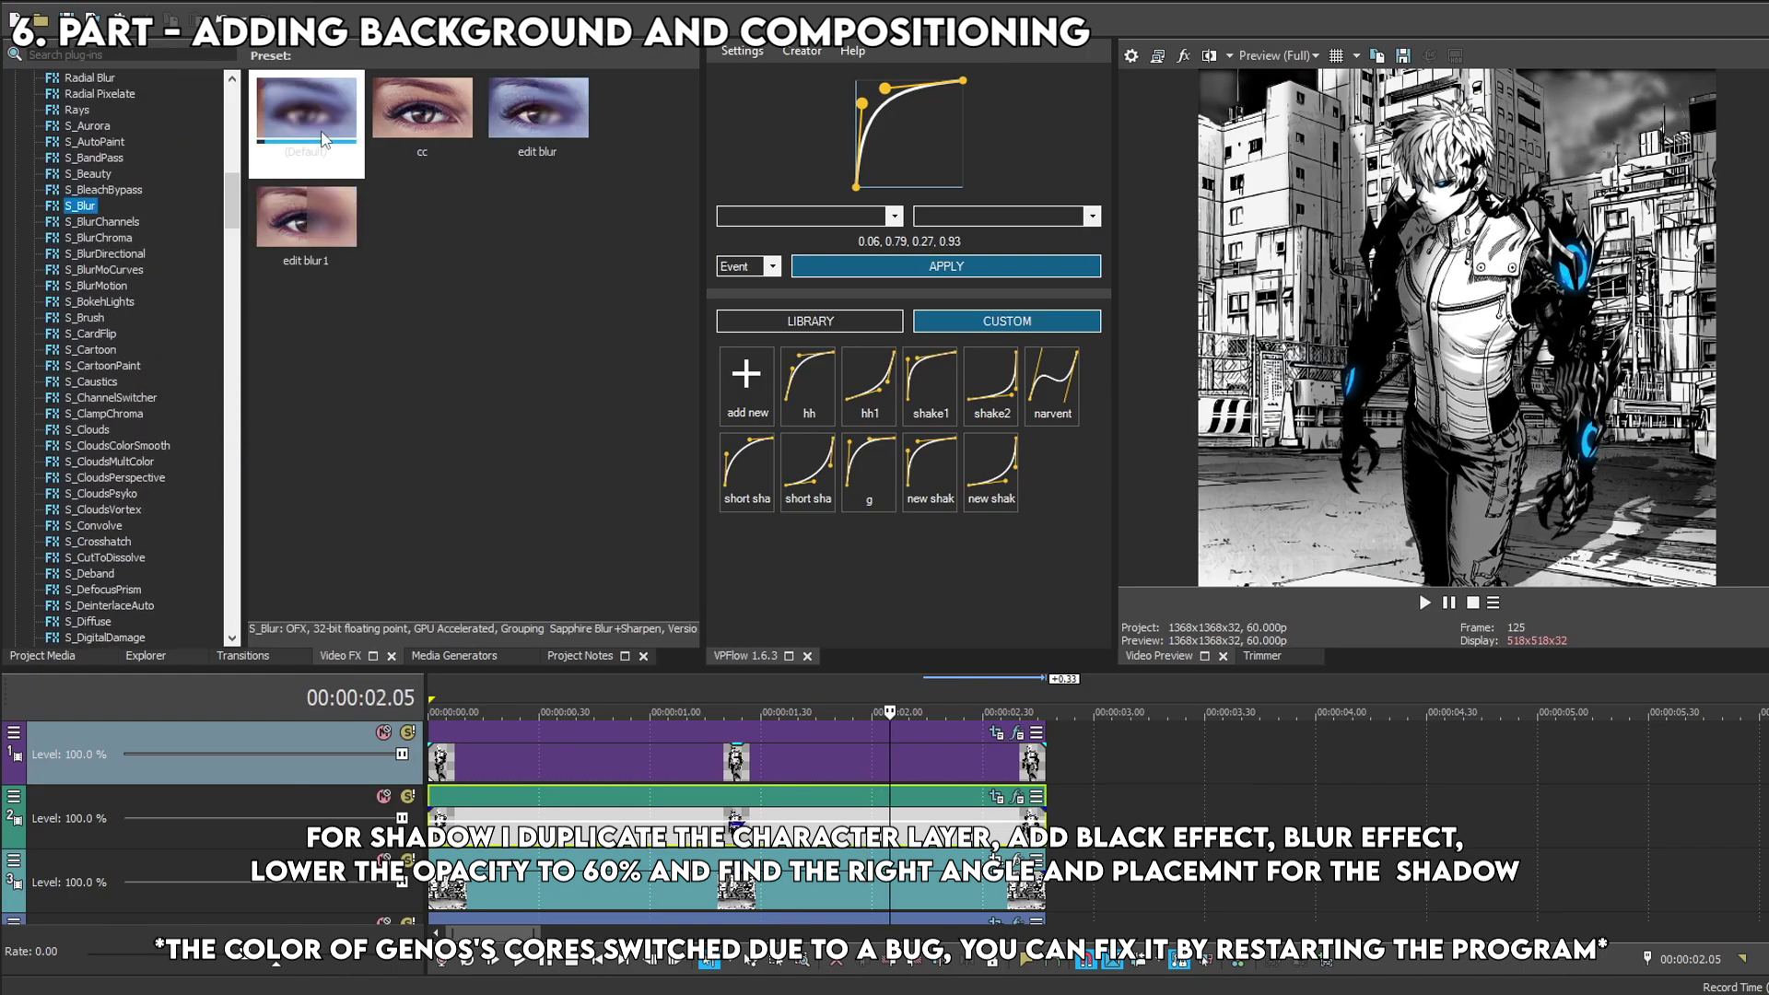
drag(720, 803, 721, 803)
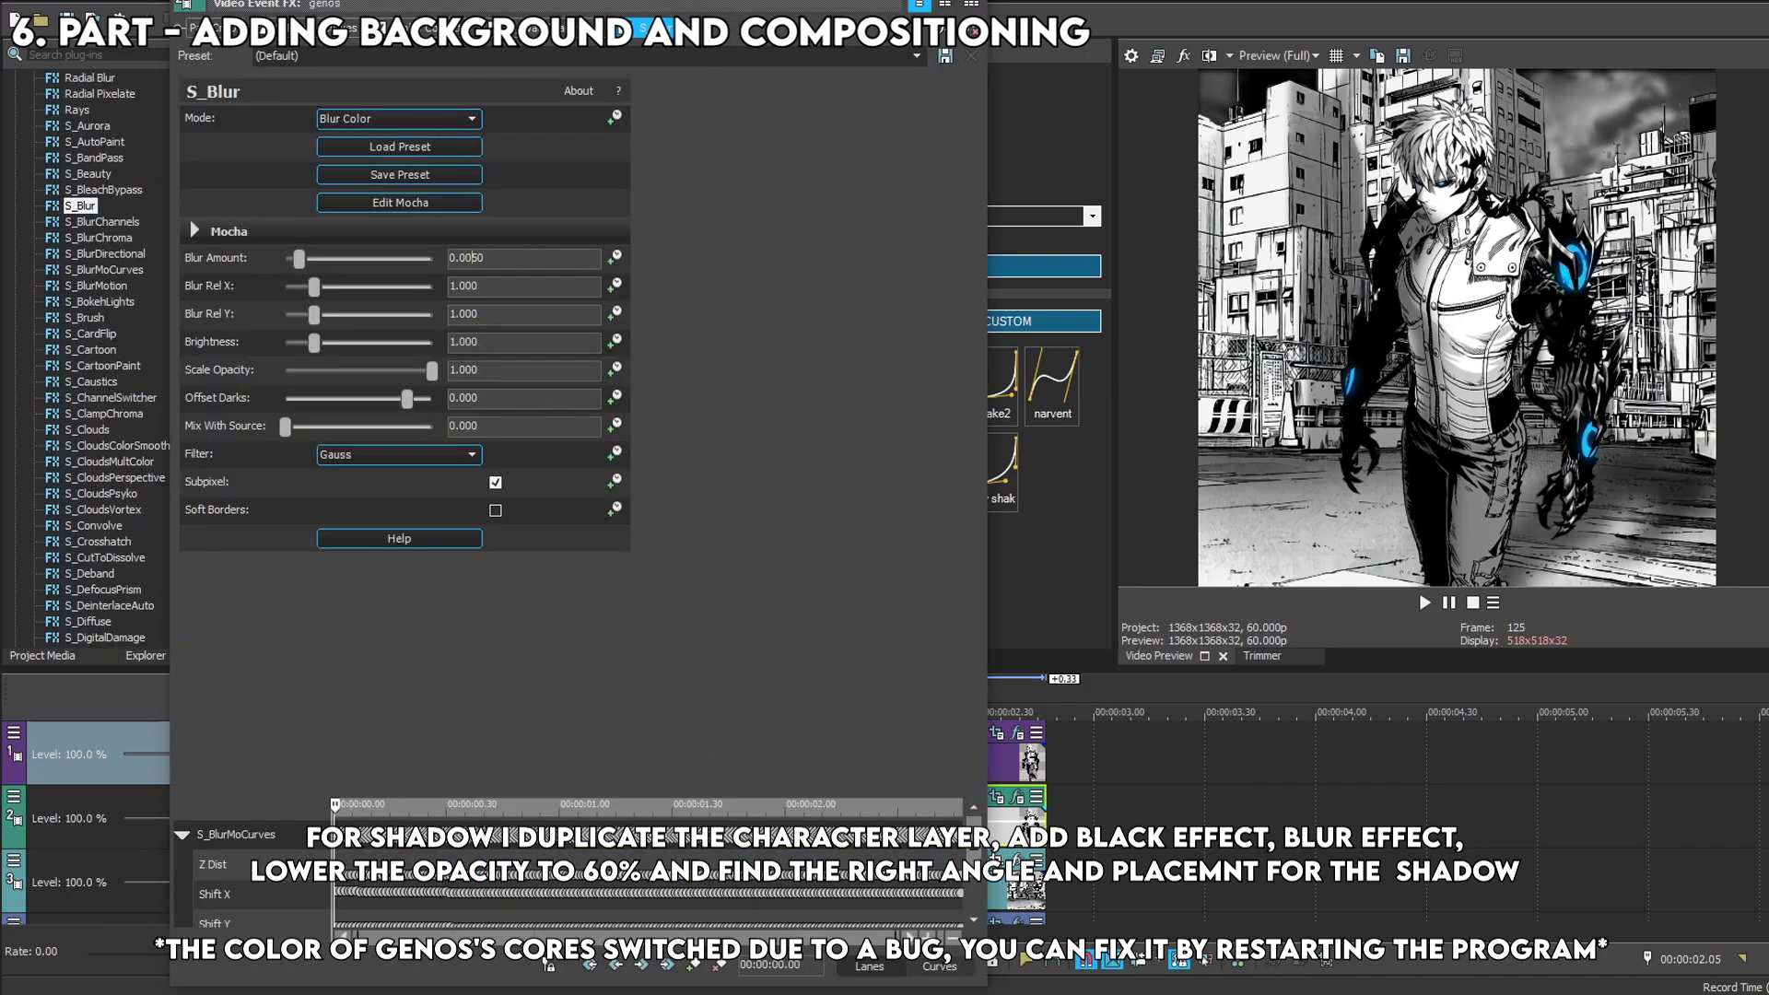
Set the shadow copy's S_Blur Blur Amount to 0.005 and park the playhead at 00:00:02.11.
key(Return)
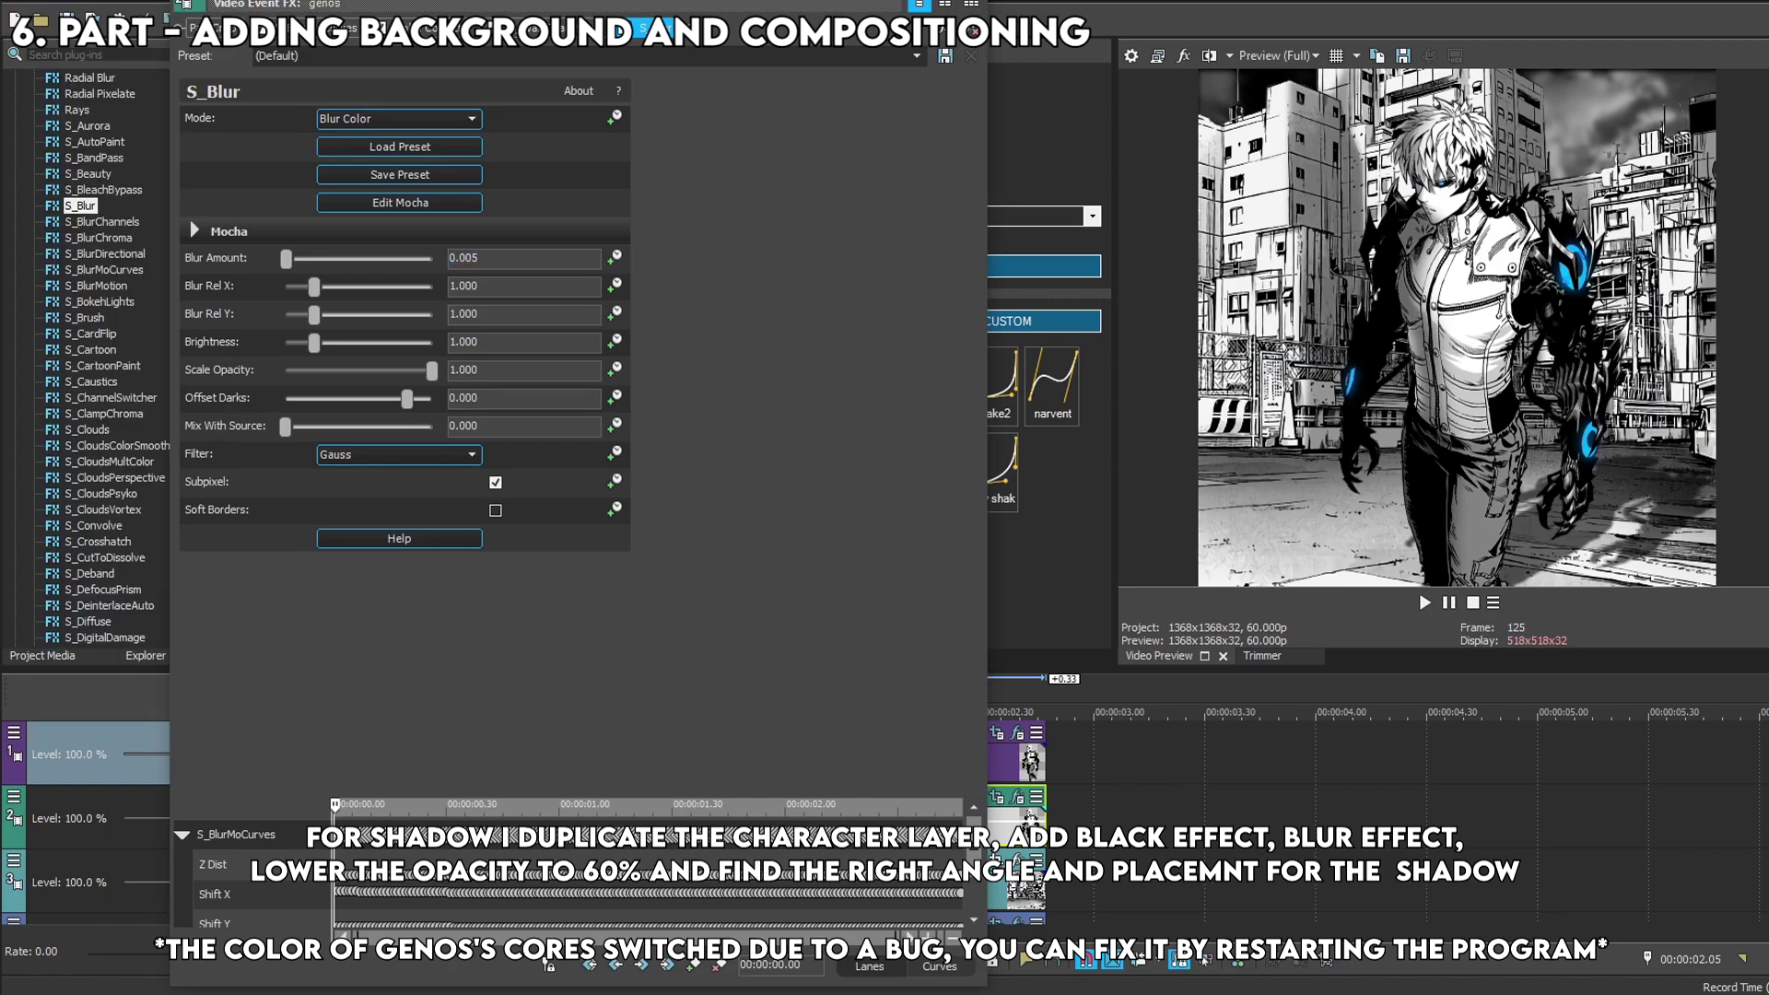
key(Escape)
drag(823, 751, 914, 766)
Add the default Magic Bullet Looks effect to the character clip and build its look from Pop and Colorista 3-Way.
drag(228, 199, 230, 162)
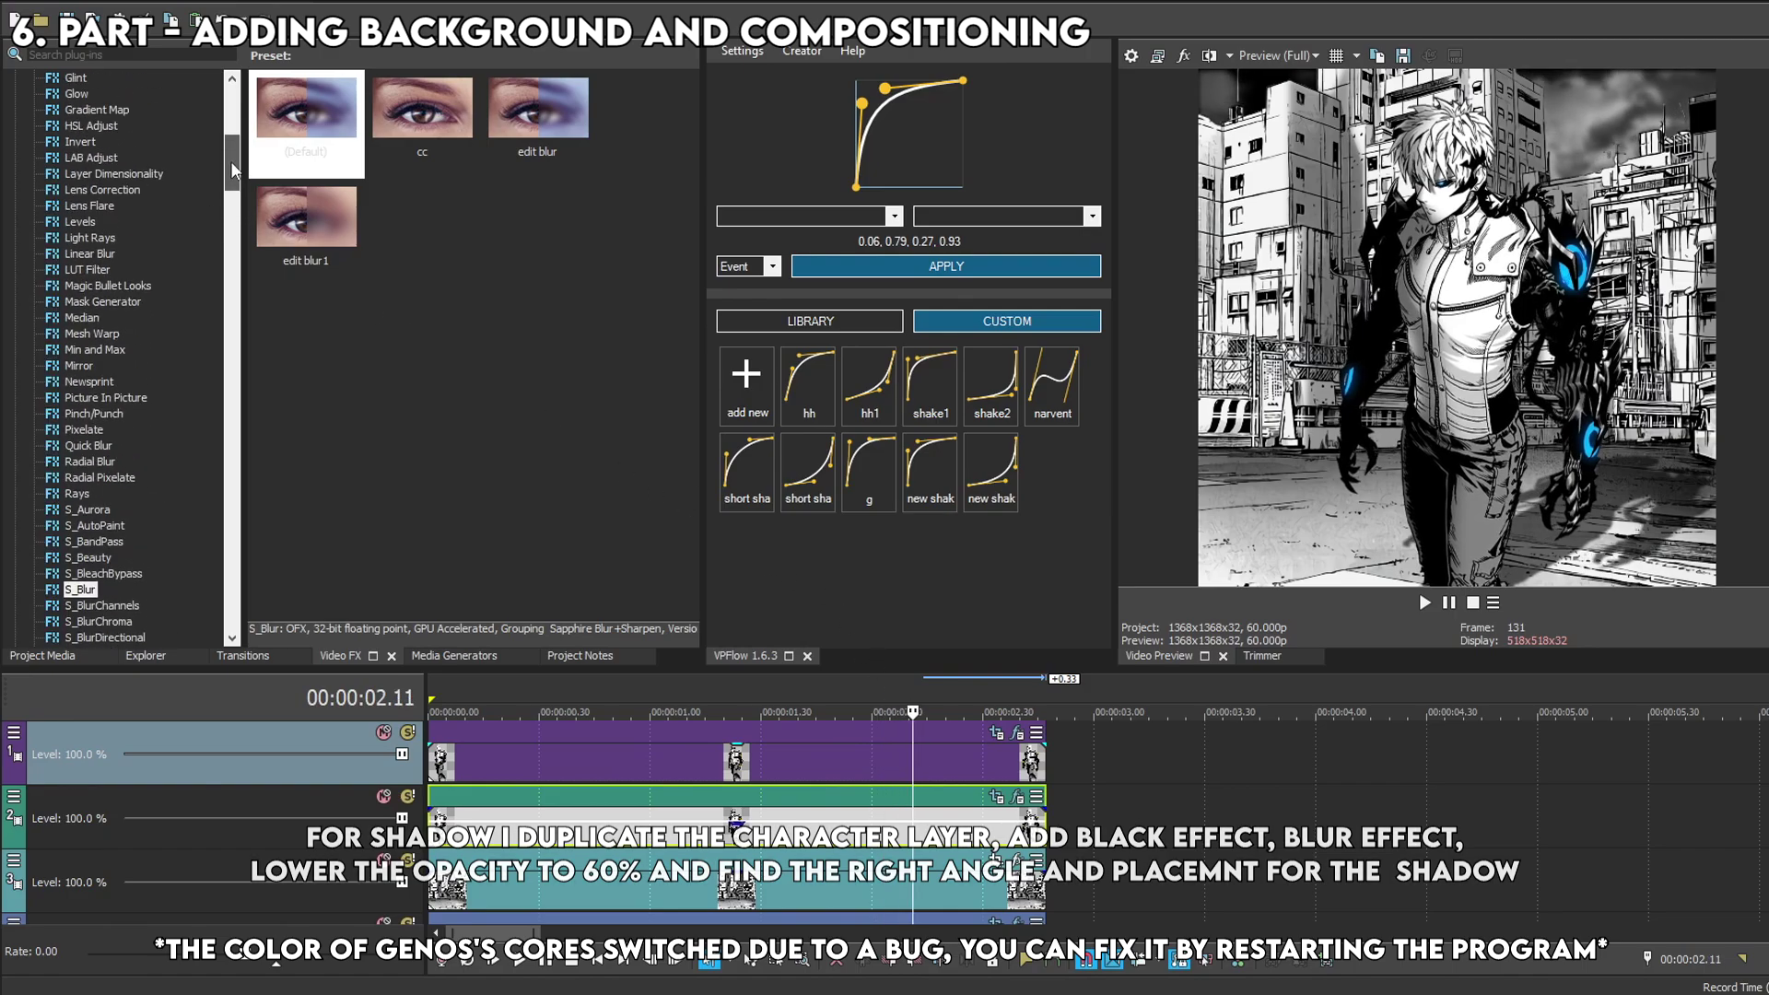
click(108, 286)
drag(307, 111, 737, 756)
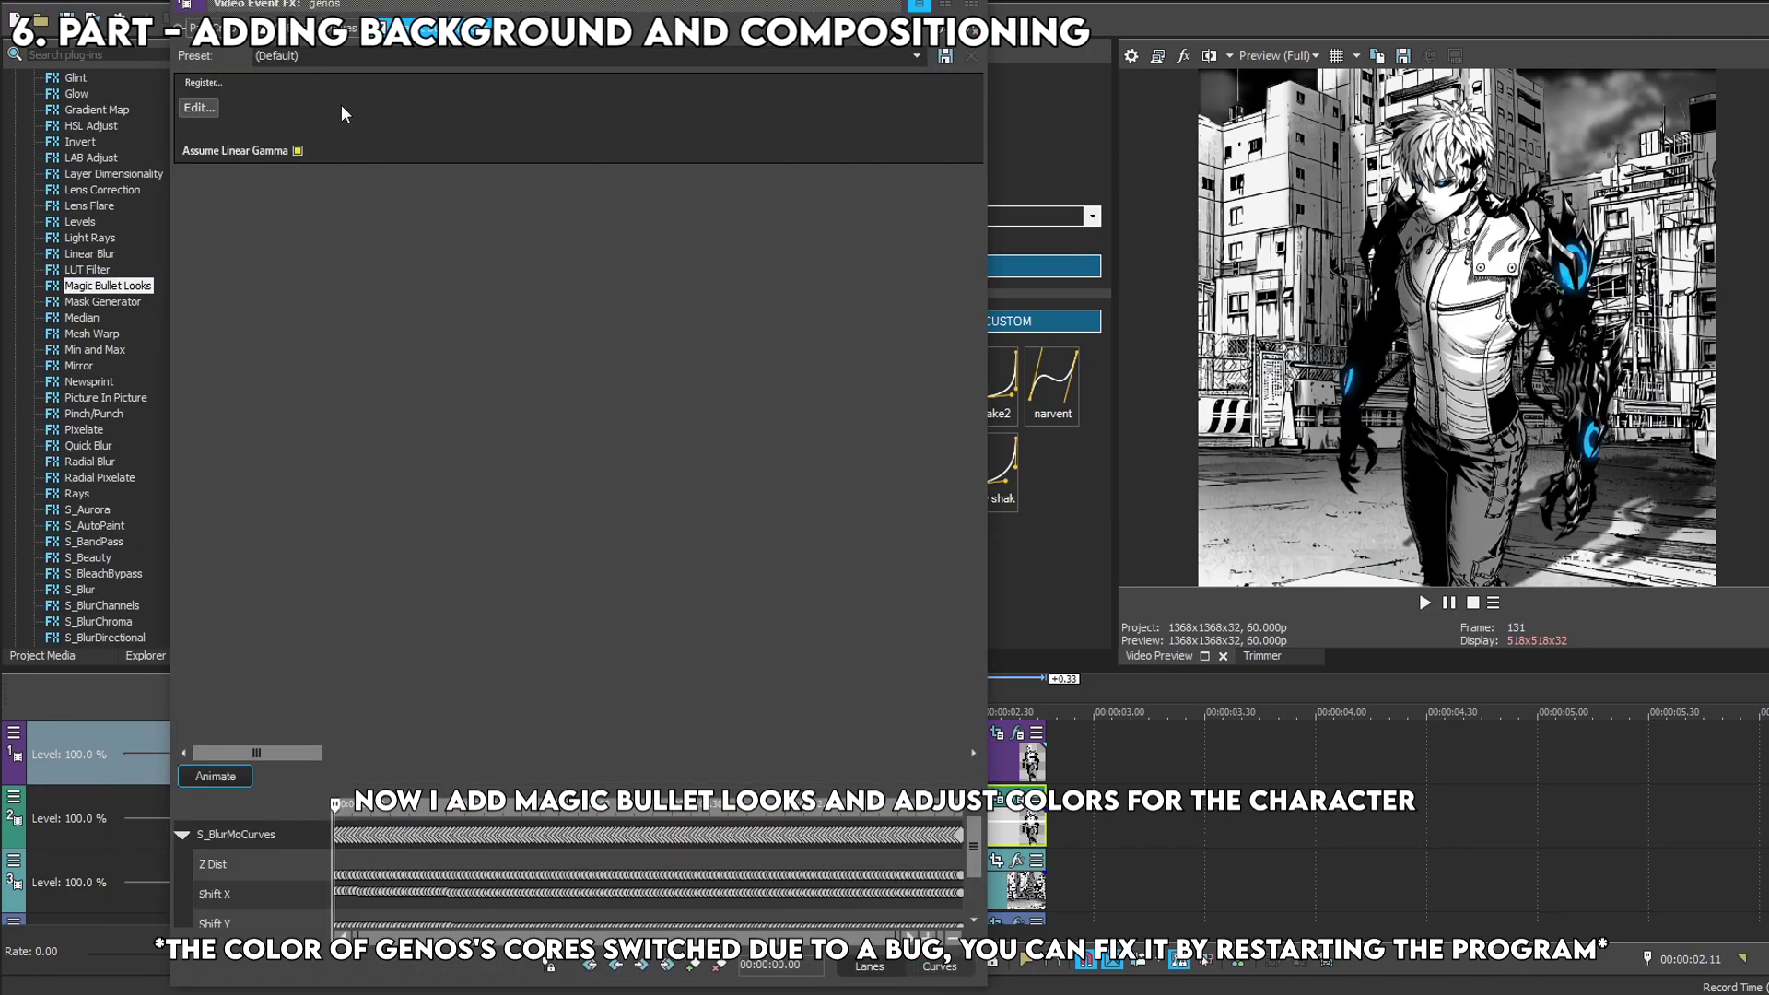
click(199, 108)
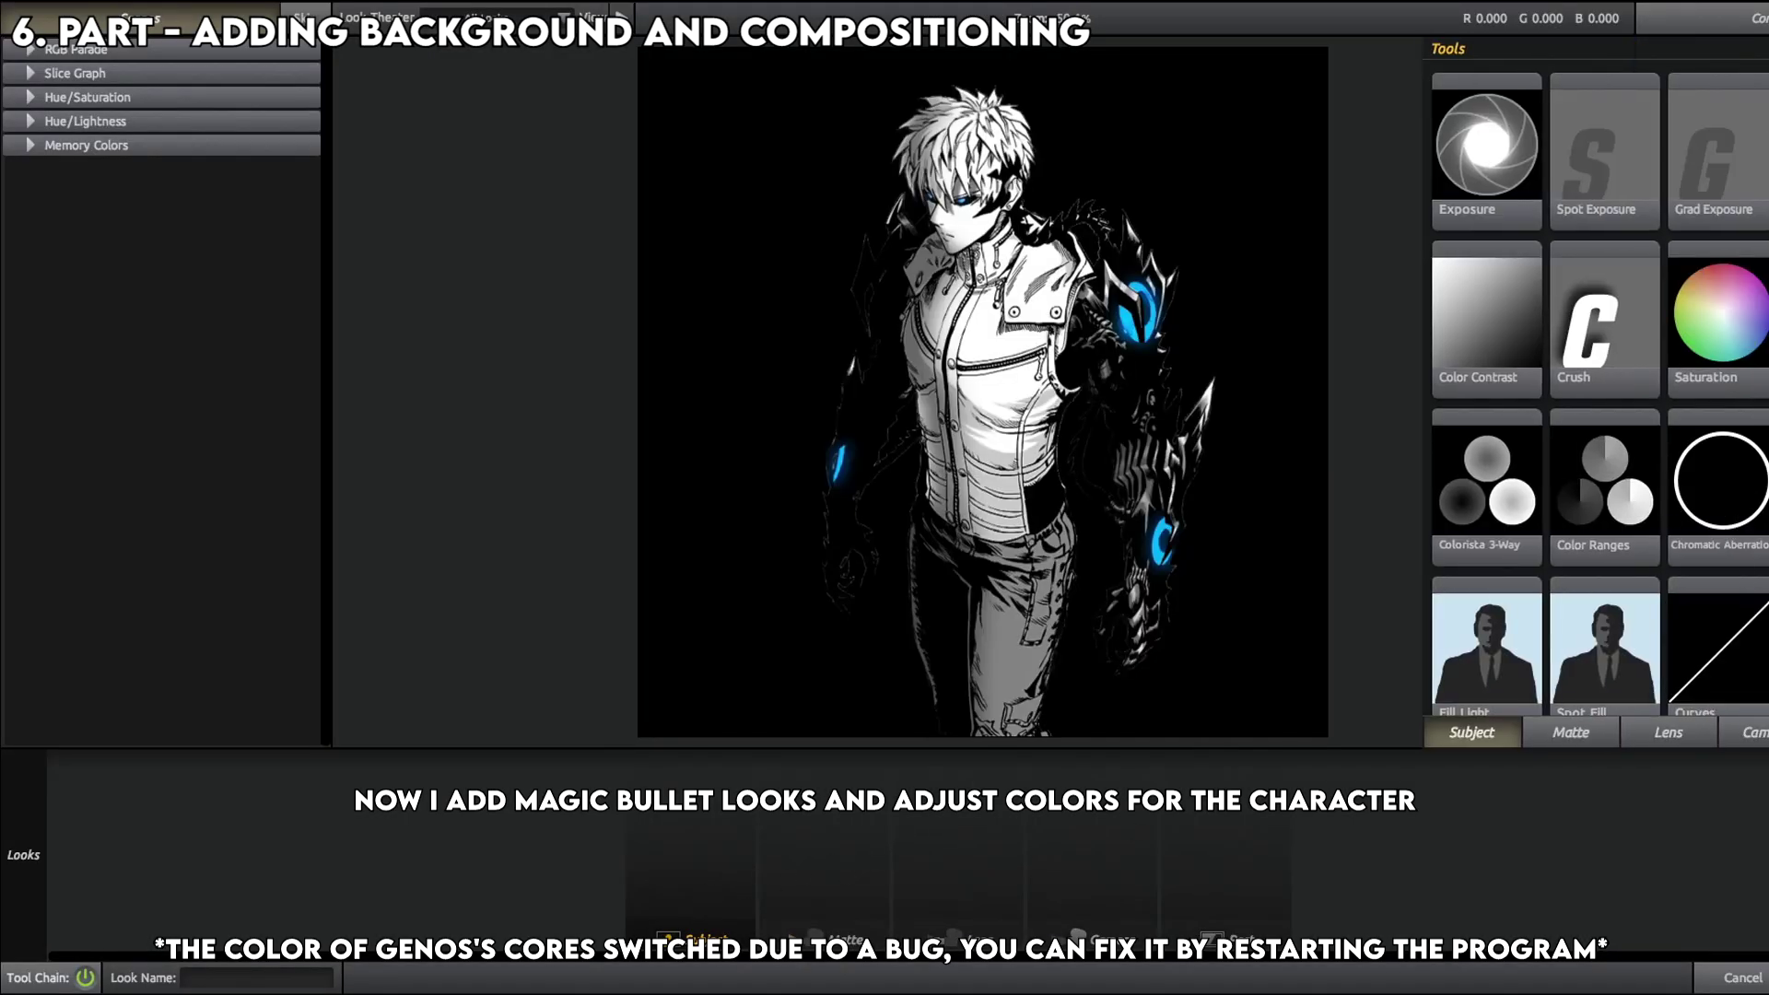
drag(1487, 479, 742, 838)
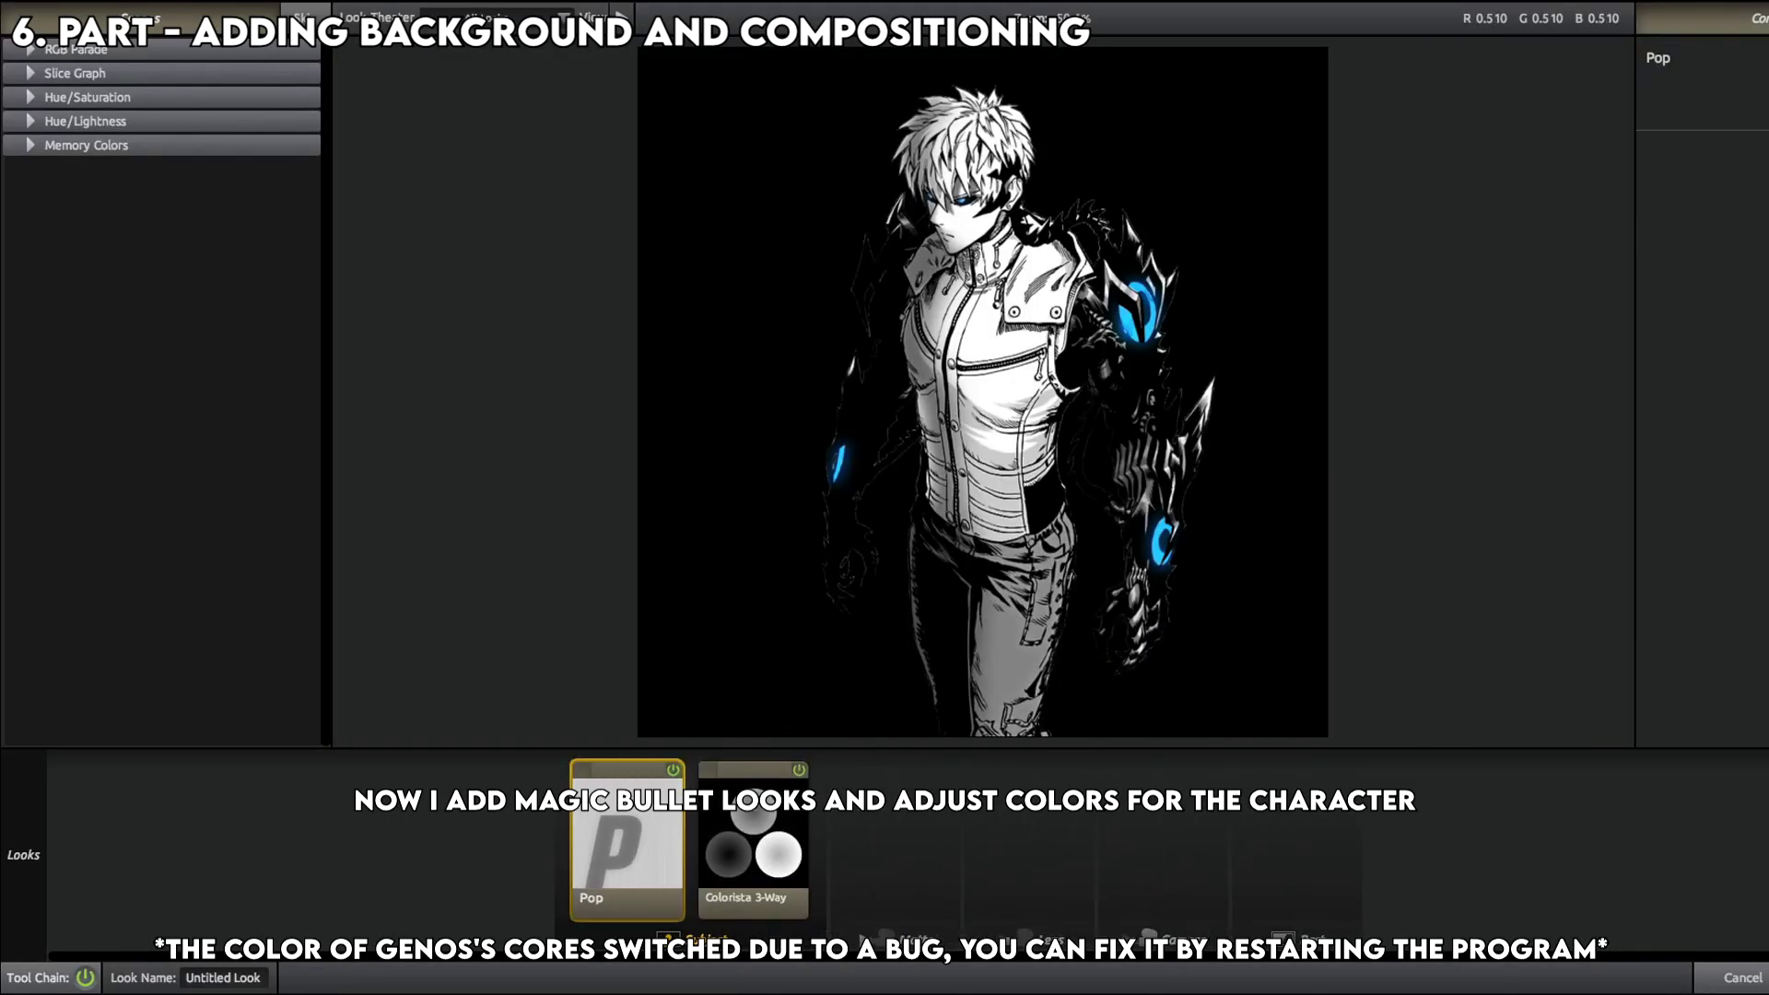
click(737, 855)
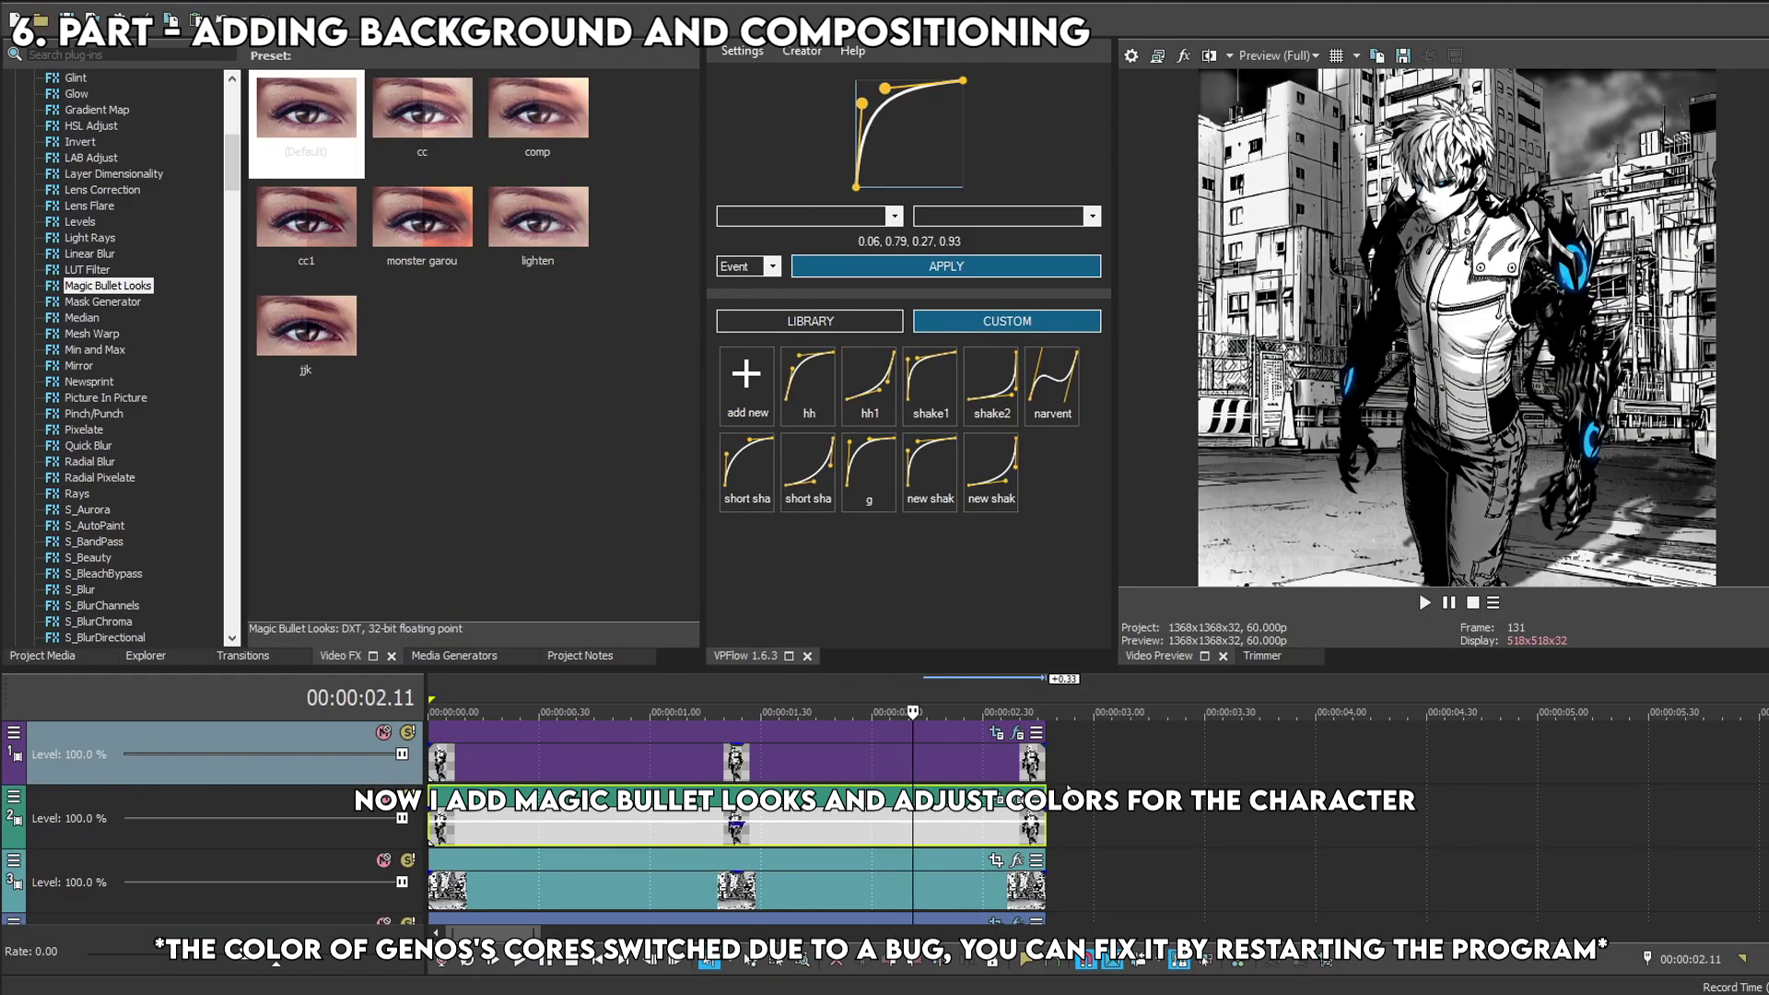
Add a Ranged HSL tool to the character clip's Magic Bullet look and accept it.
click(1018, 733)
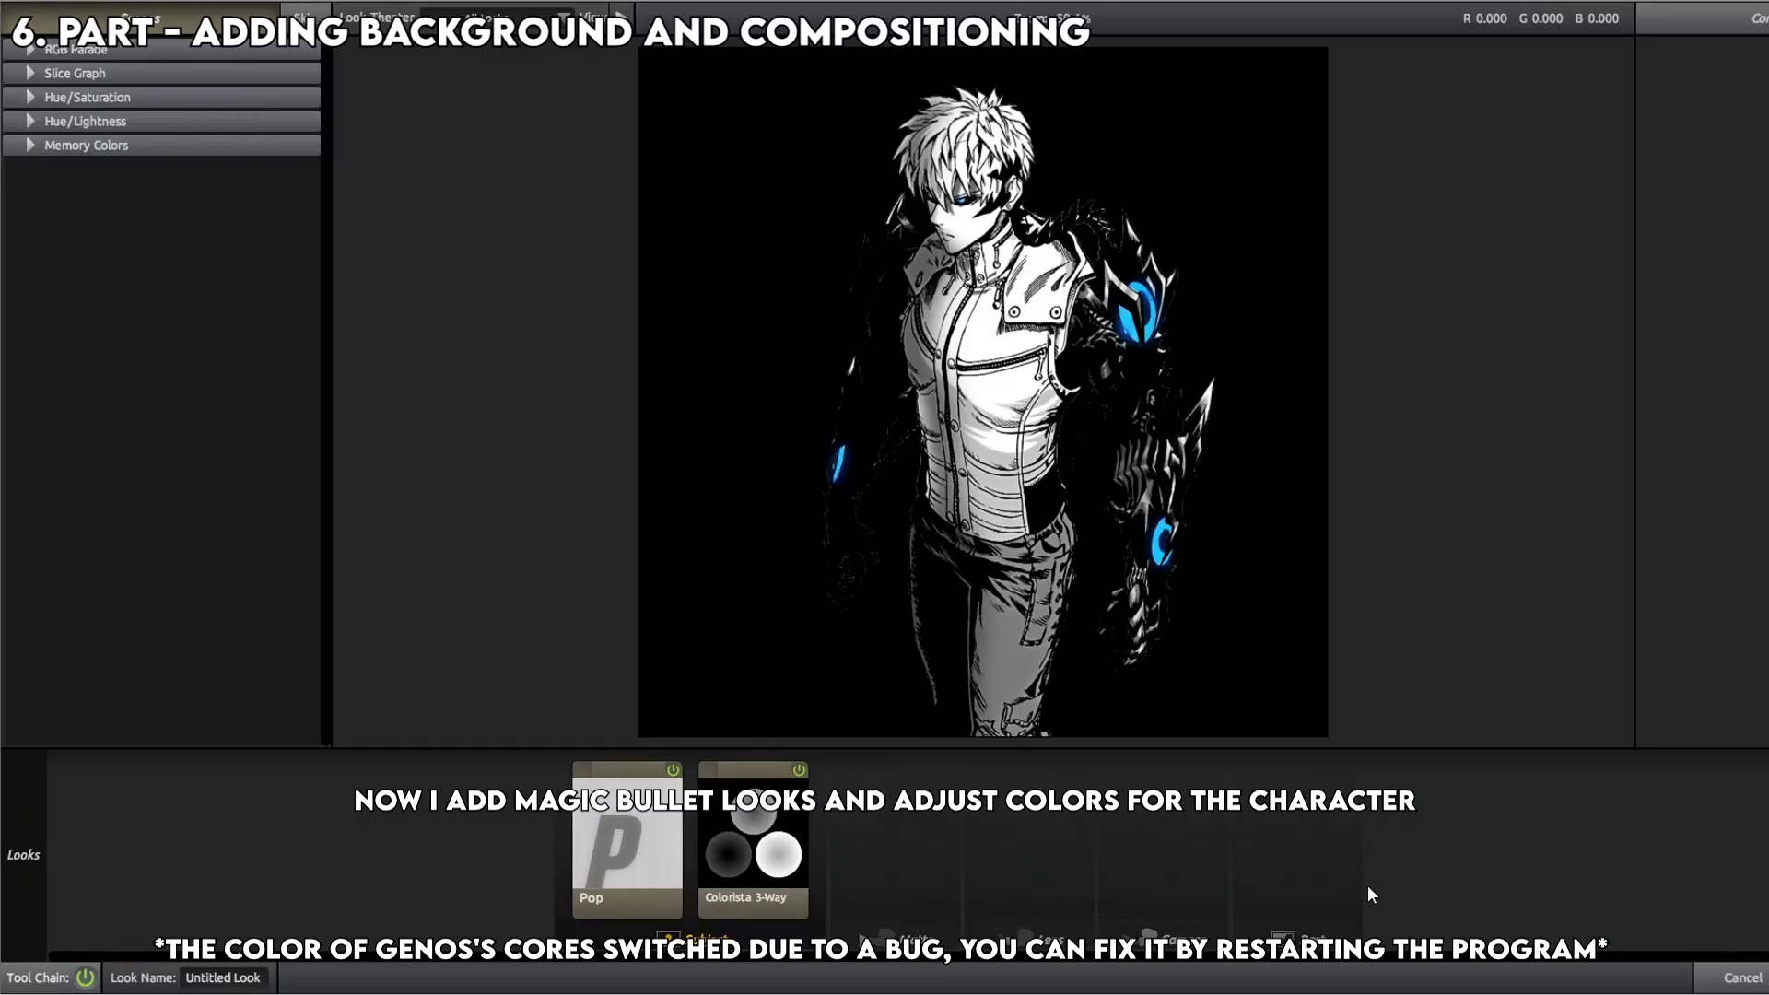
double_click(1756, 581)
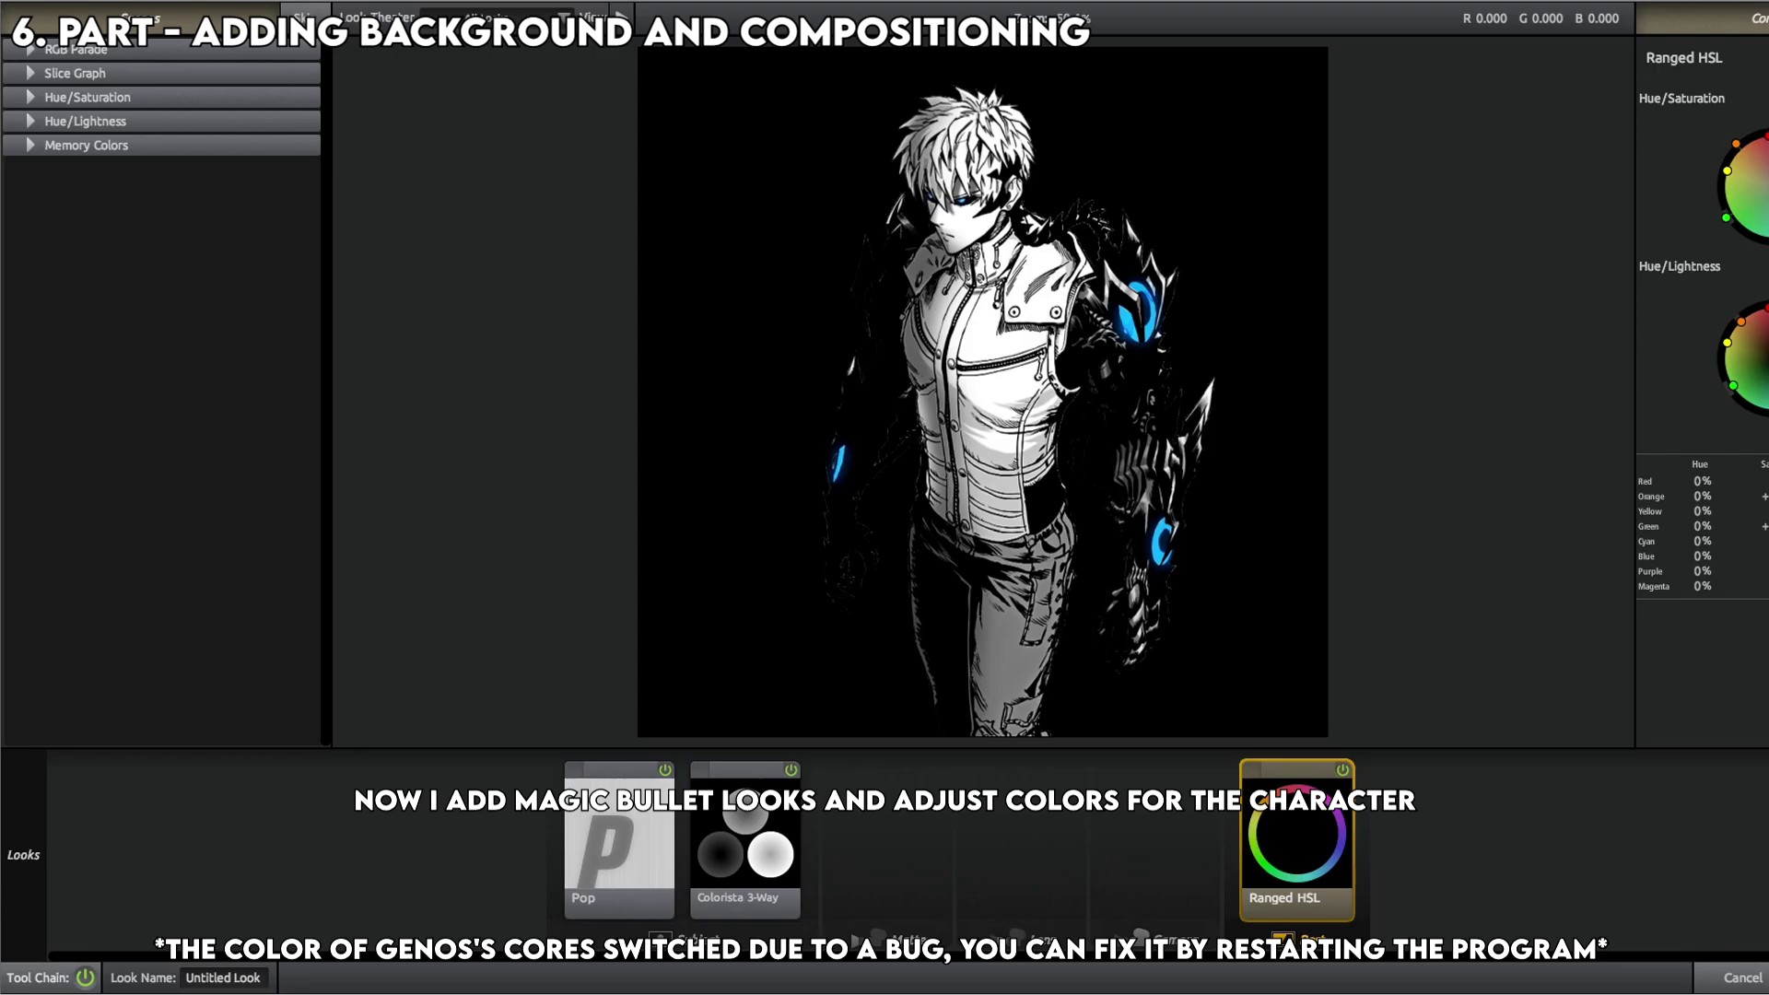
click(1740, 959)
click(974, 5)
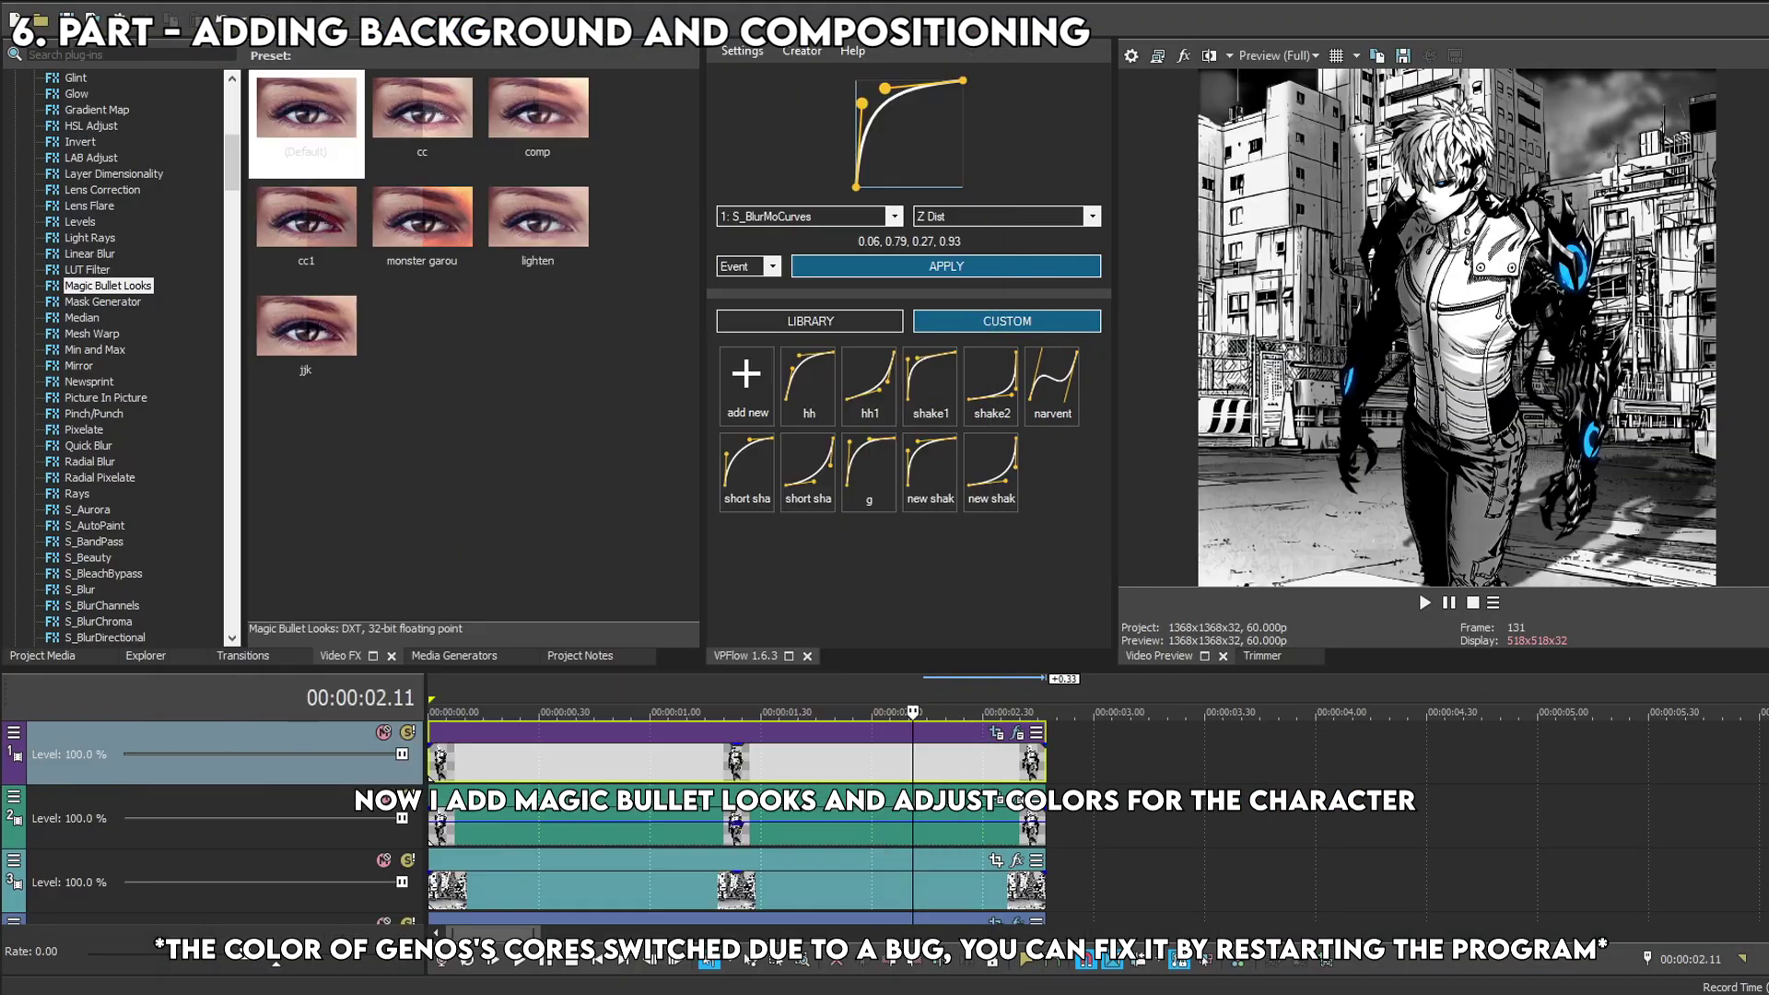
Apply Magic Bullet Looks with the comp preset to the whole project's video output and open the Edge Softness tool in its look.
click(1021, 731)
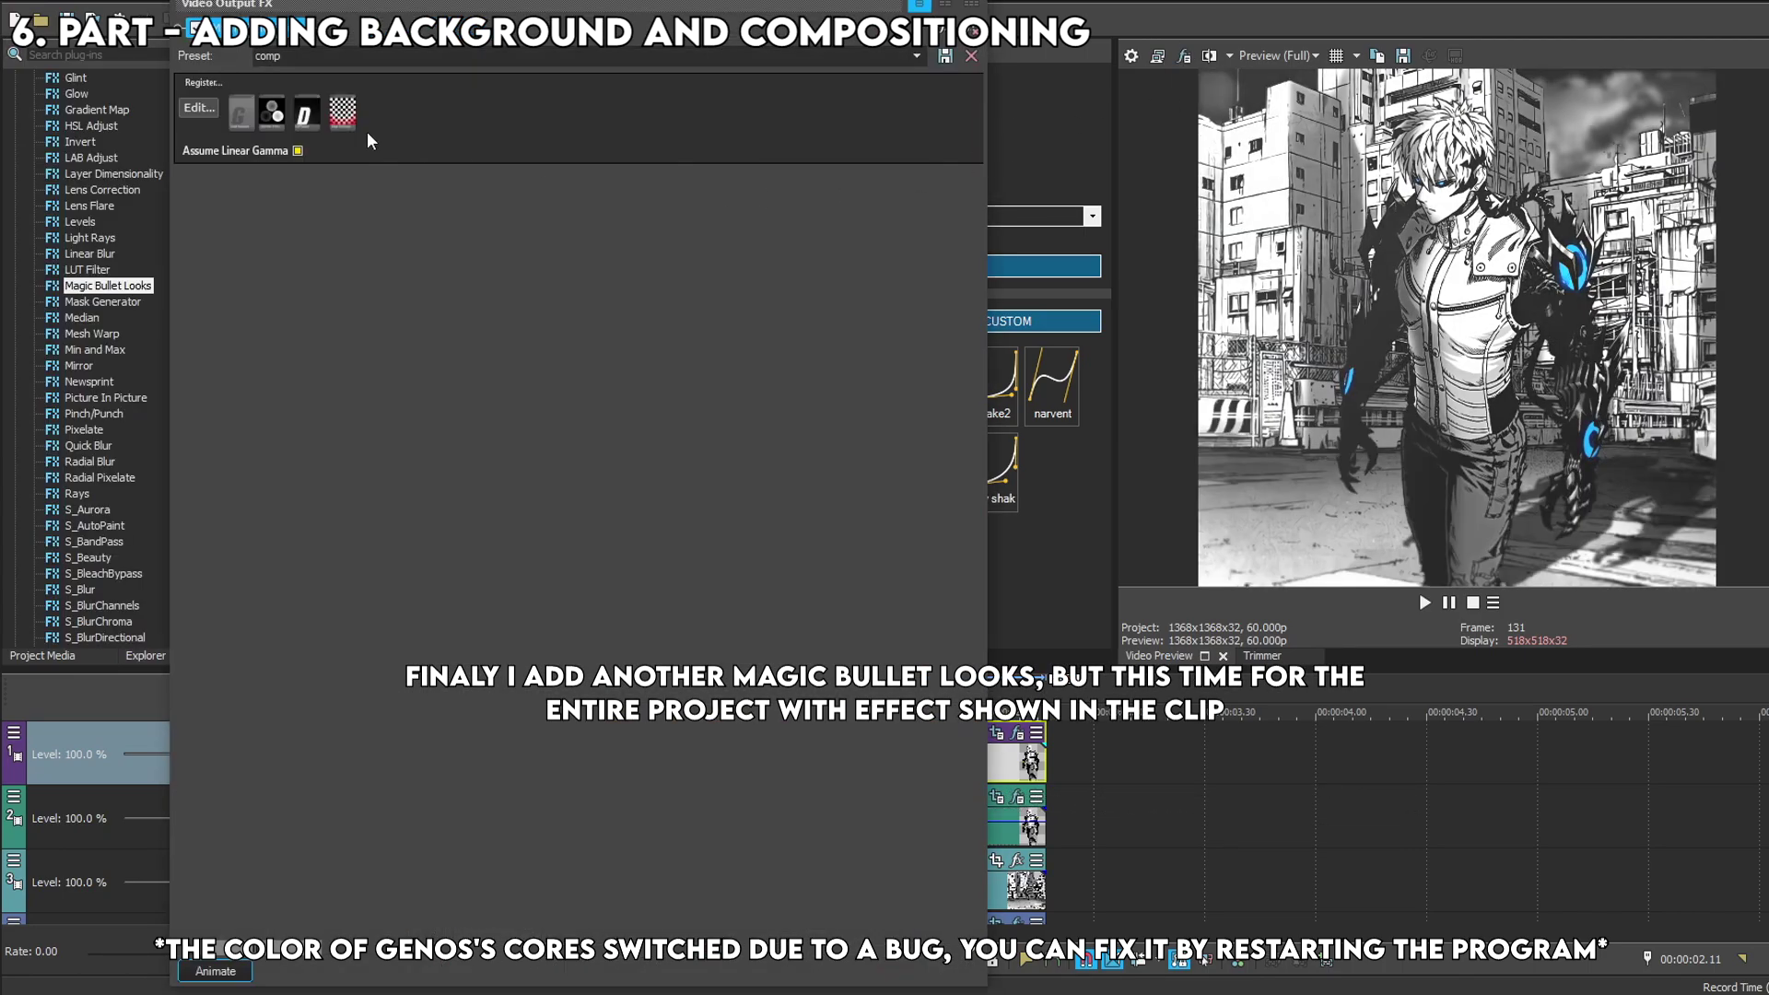
click(206, 109)
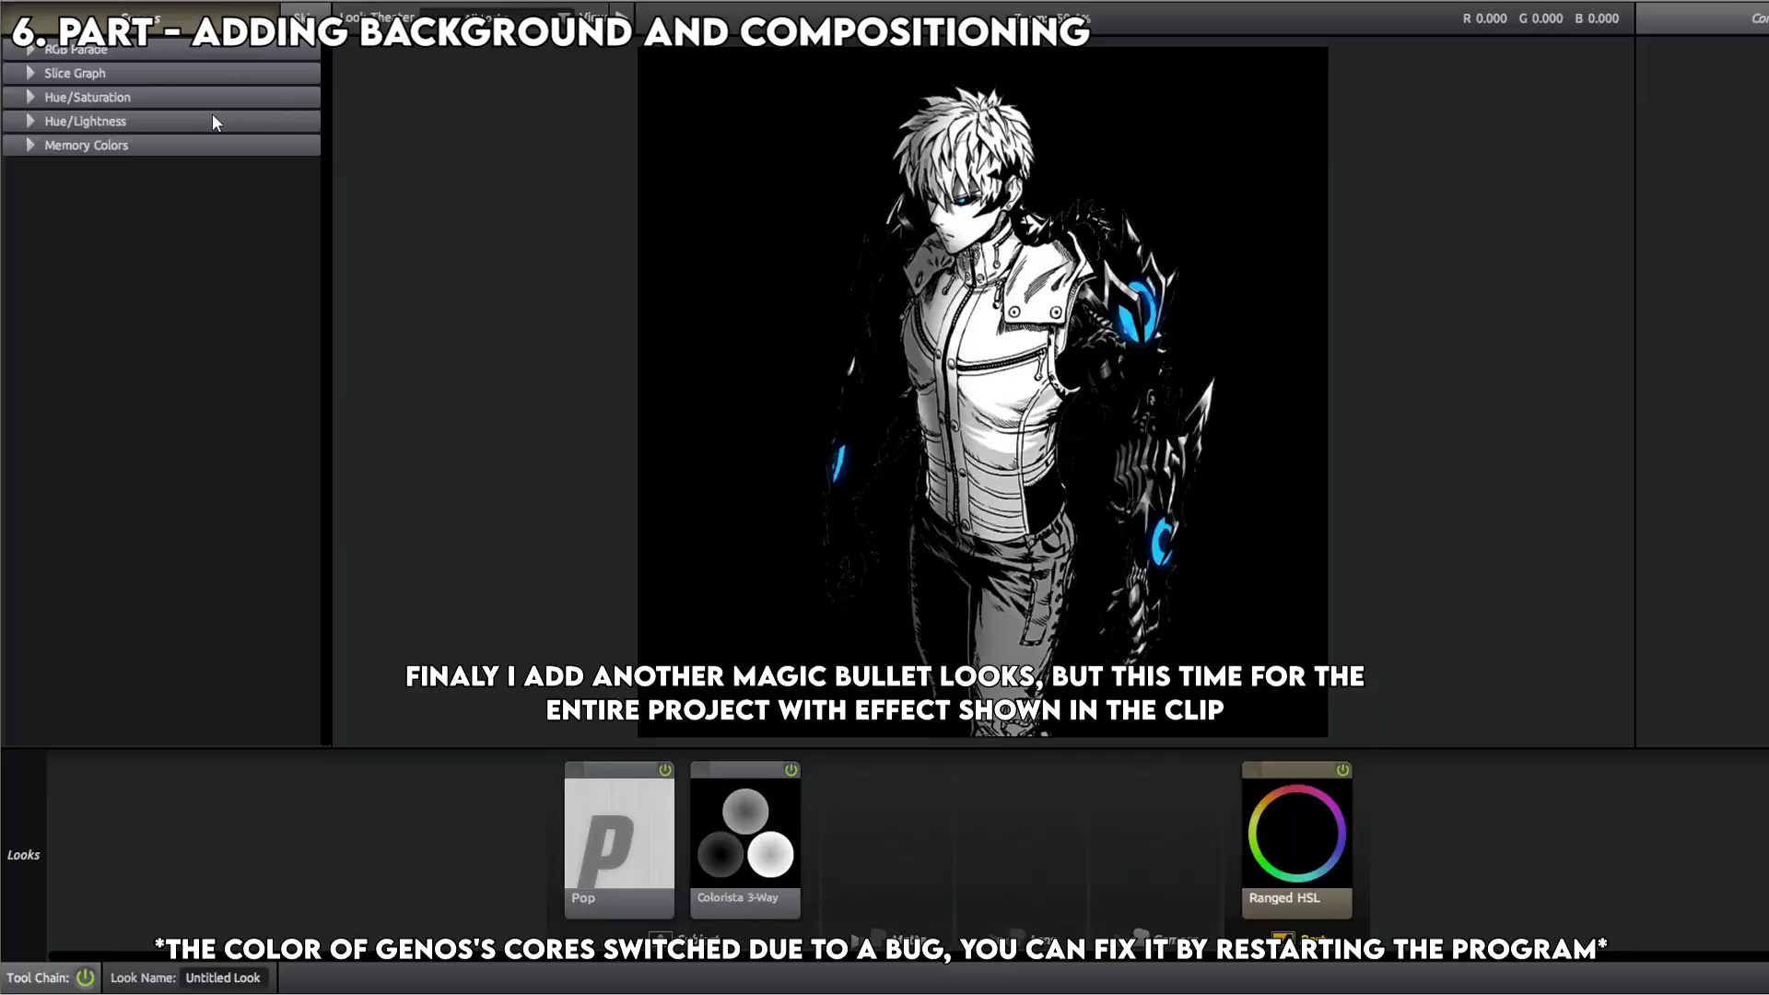
click(1025, 832)
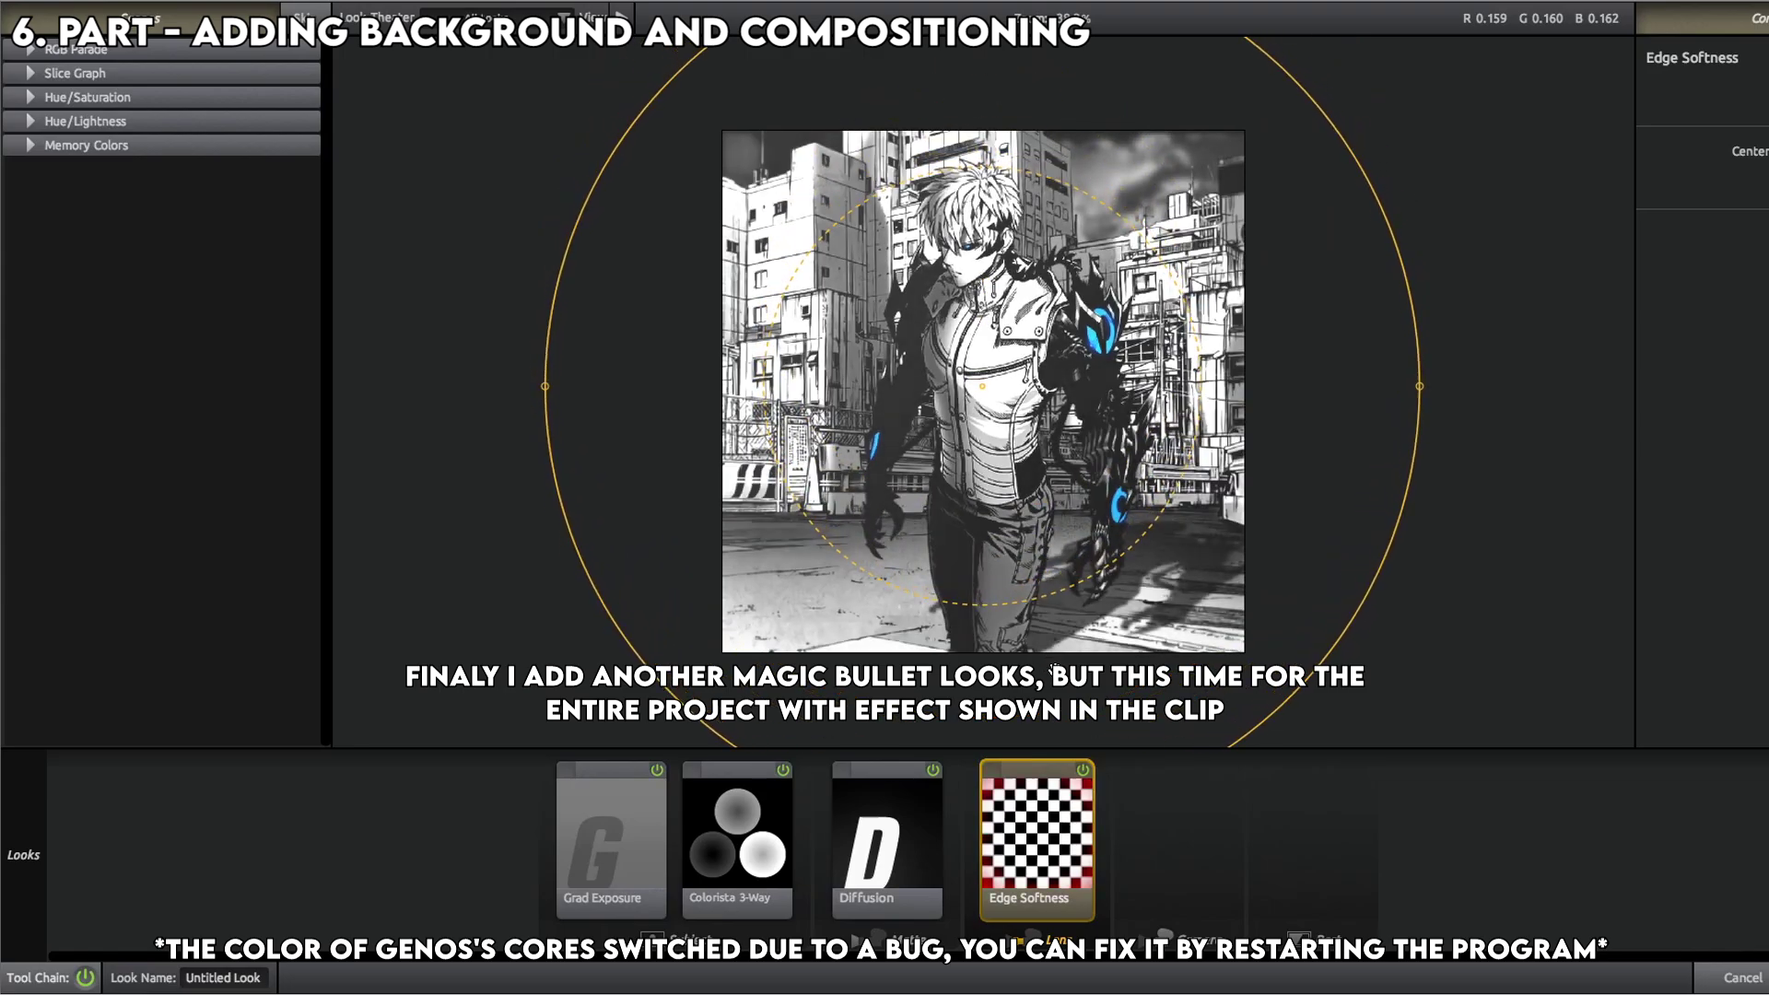
Run the output look's Grad Exposure gradient diagonally from the image's upper-right corner to beyond its lower-left, with X1 +45.8% and X2 -59.6%.
click(635, 851)
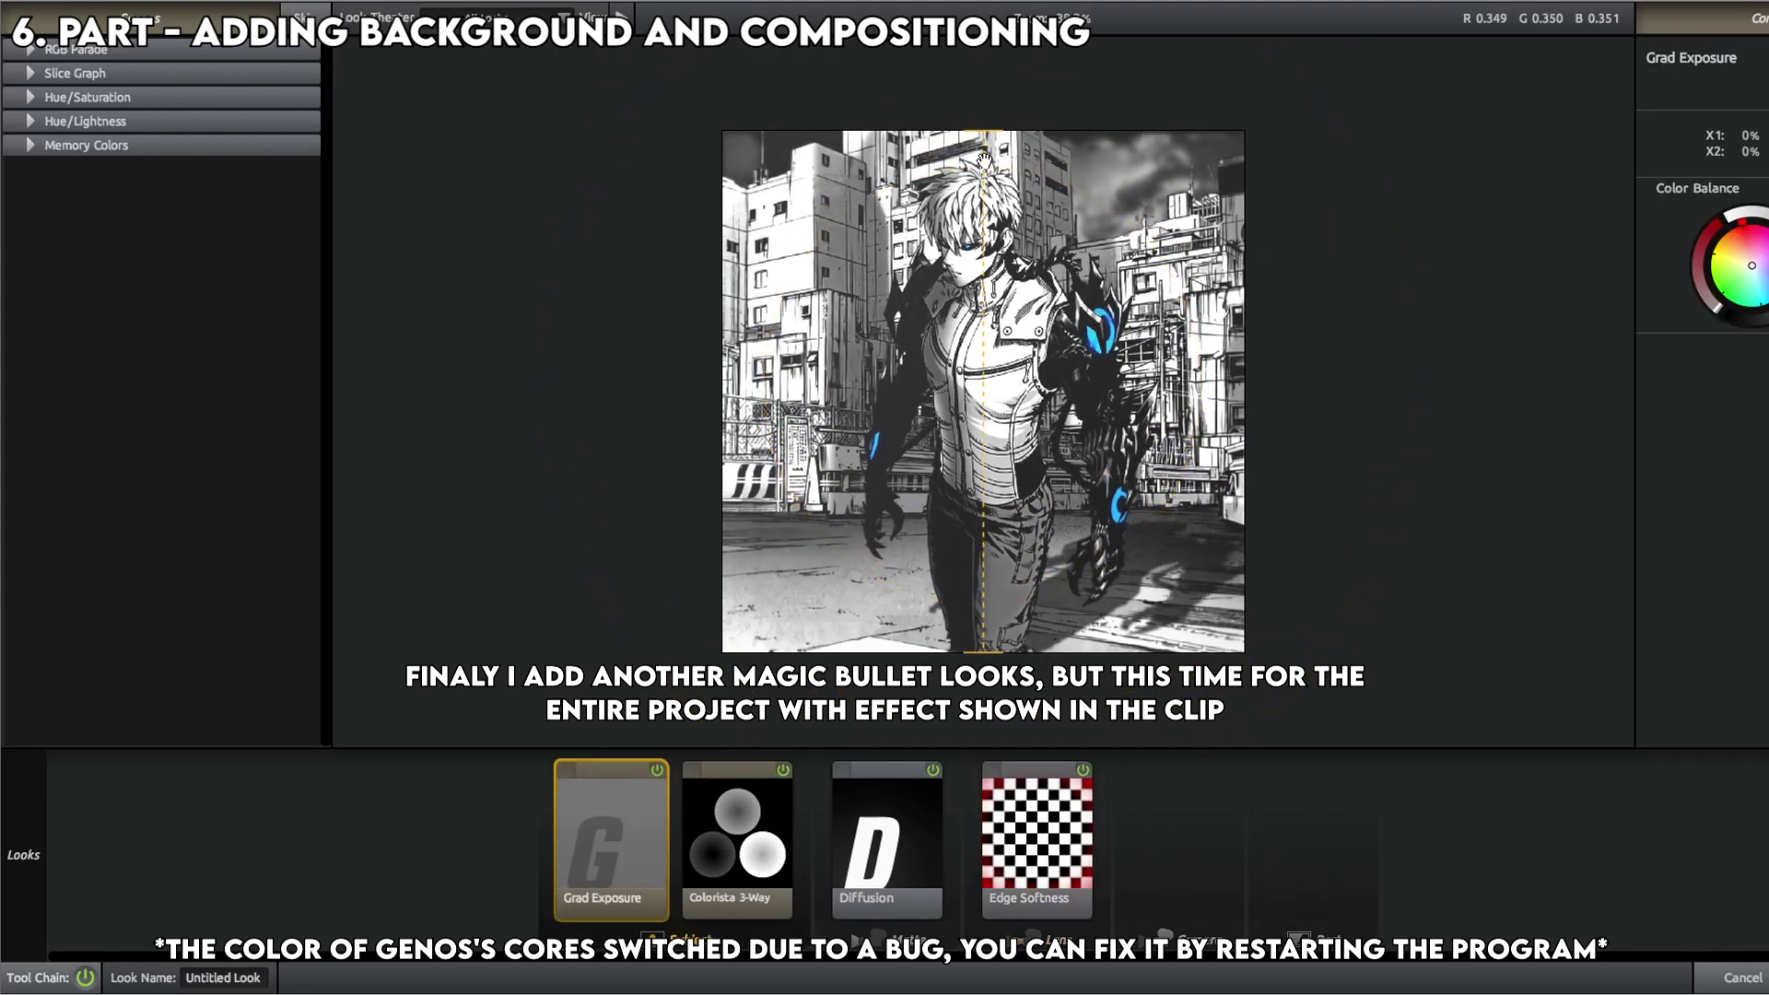
drag(986, 136, 1222, 101)
drag(981, 650, 680, 603)
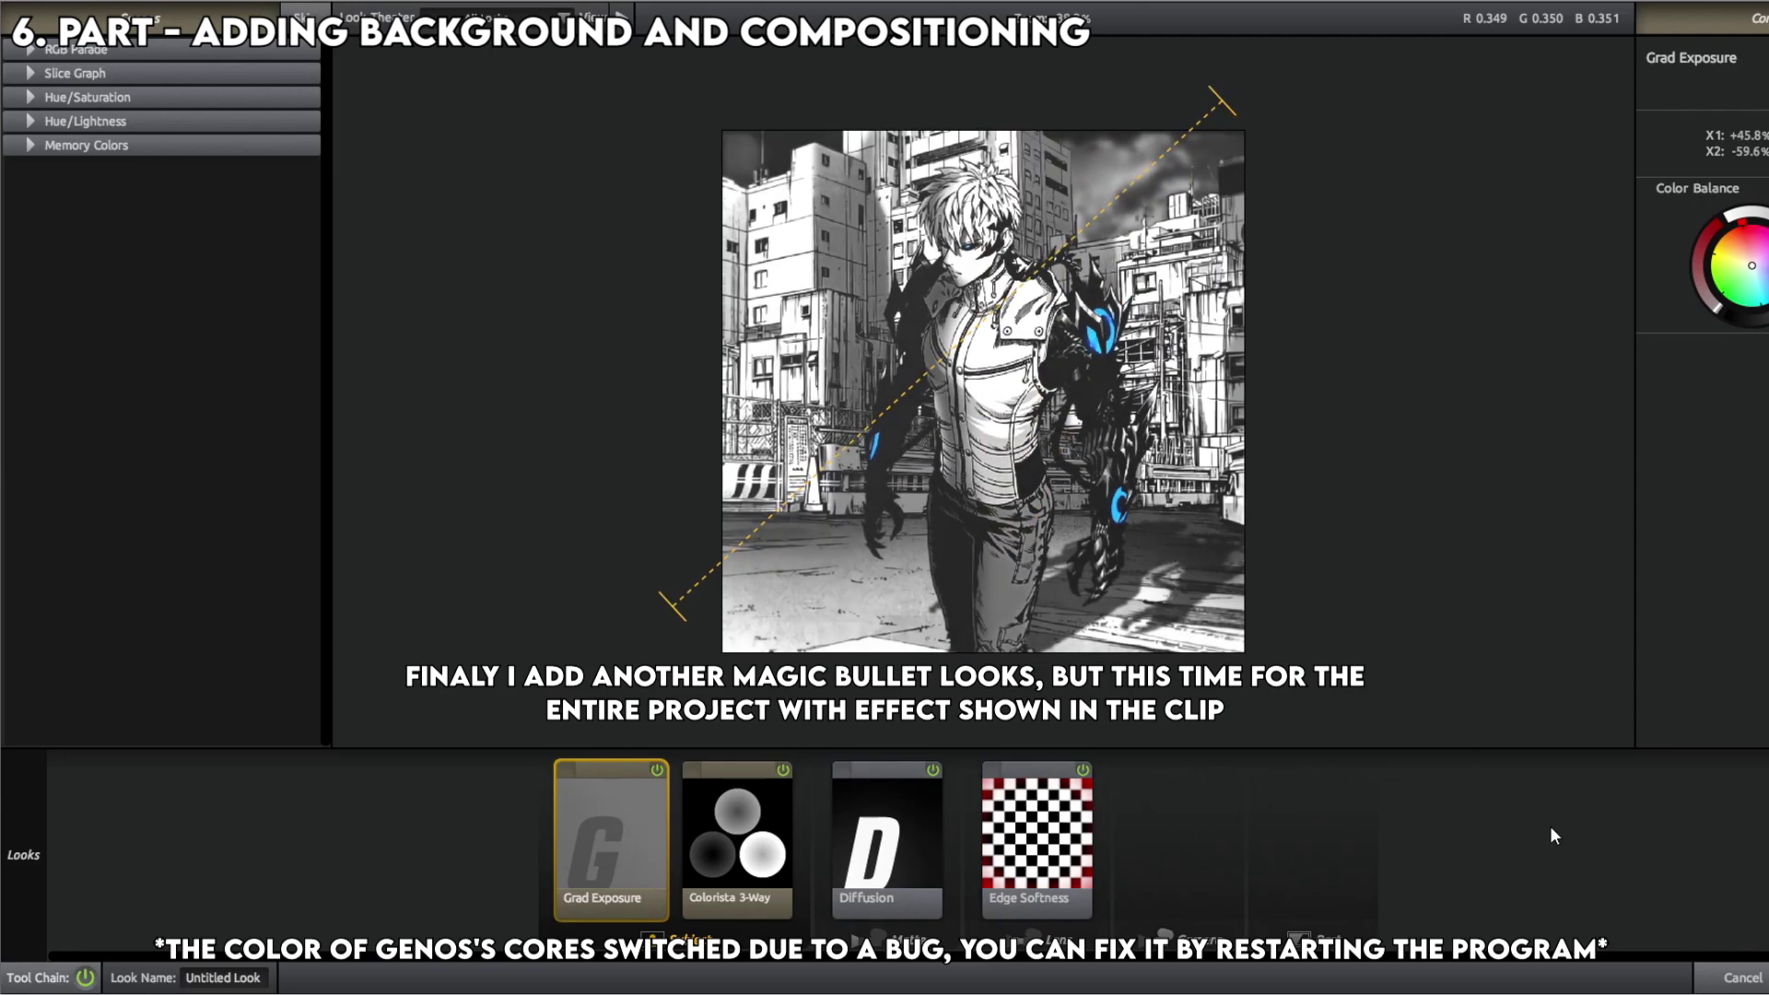
click(1732, 965)
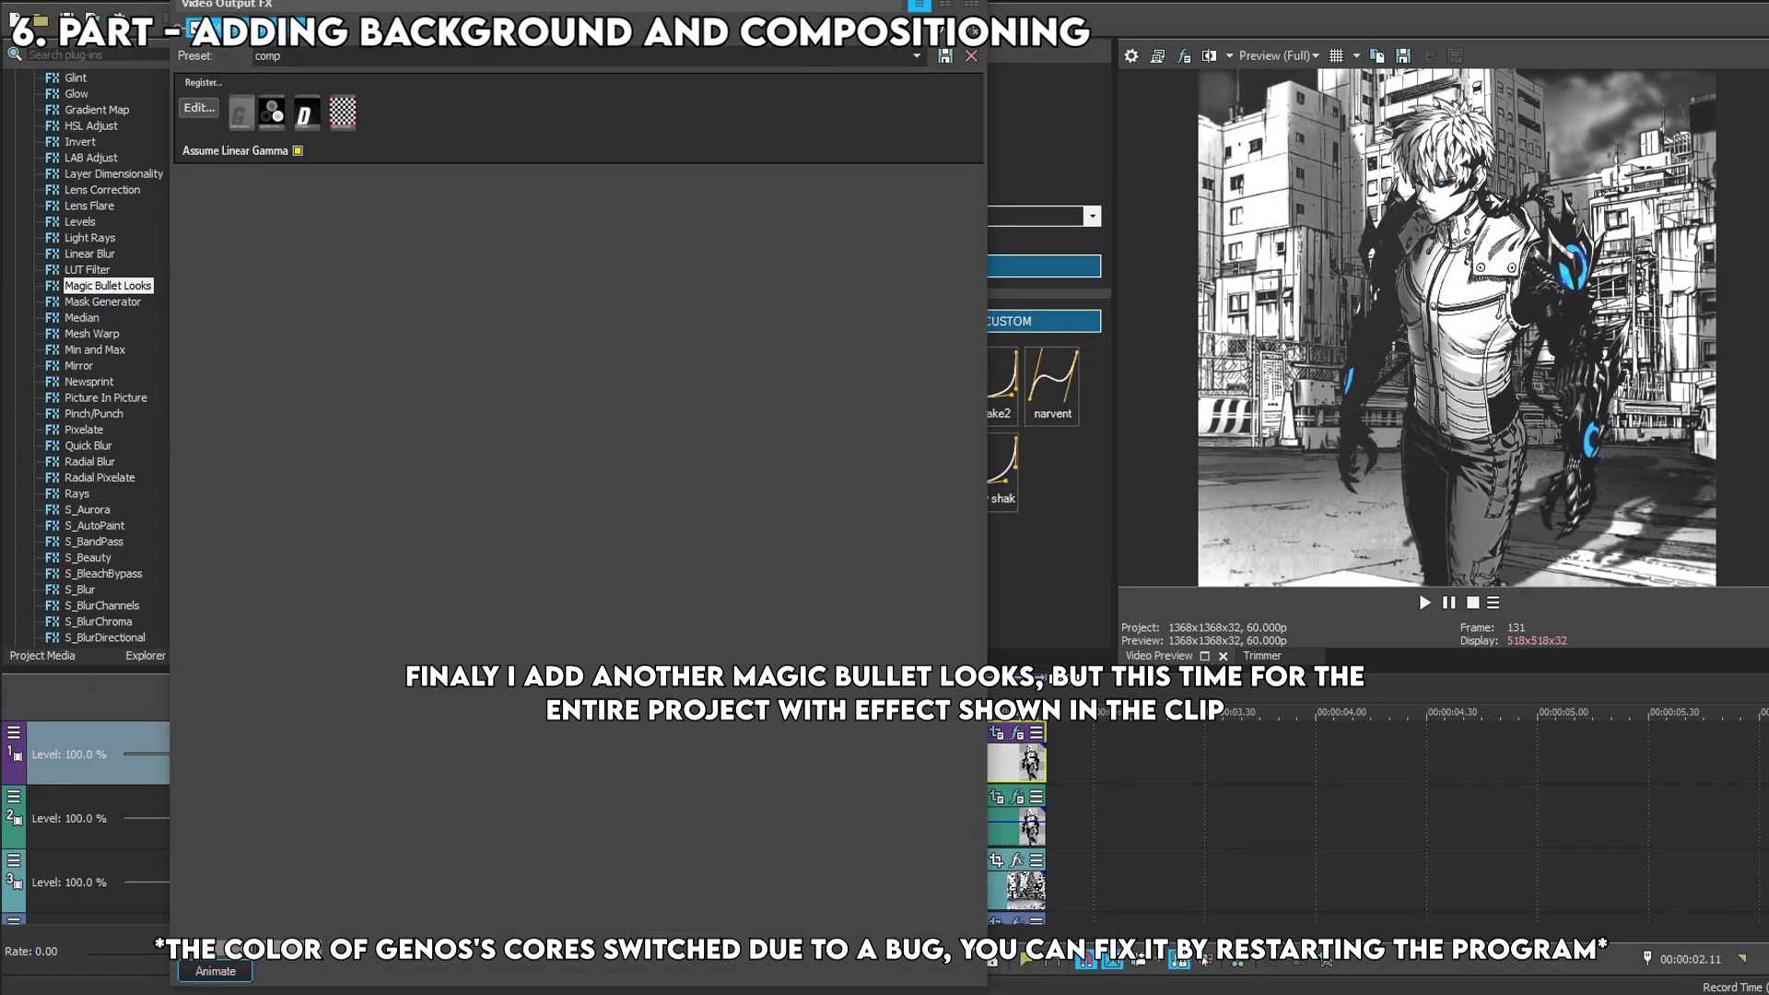
click(971, 55)
Apply the Levels preset Computer RGB to Studio RGB to the project's video output.
drag(694, 733, 332, 655)
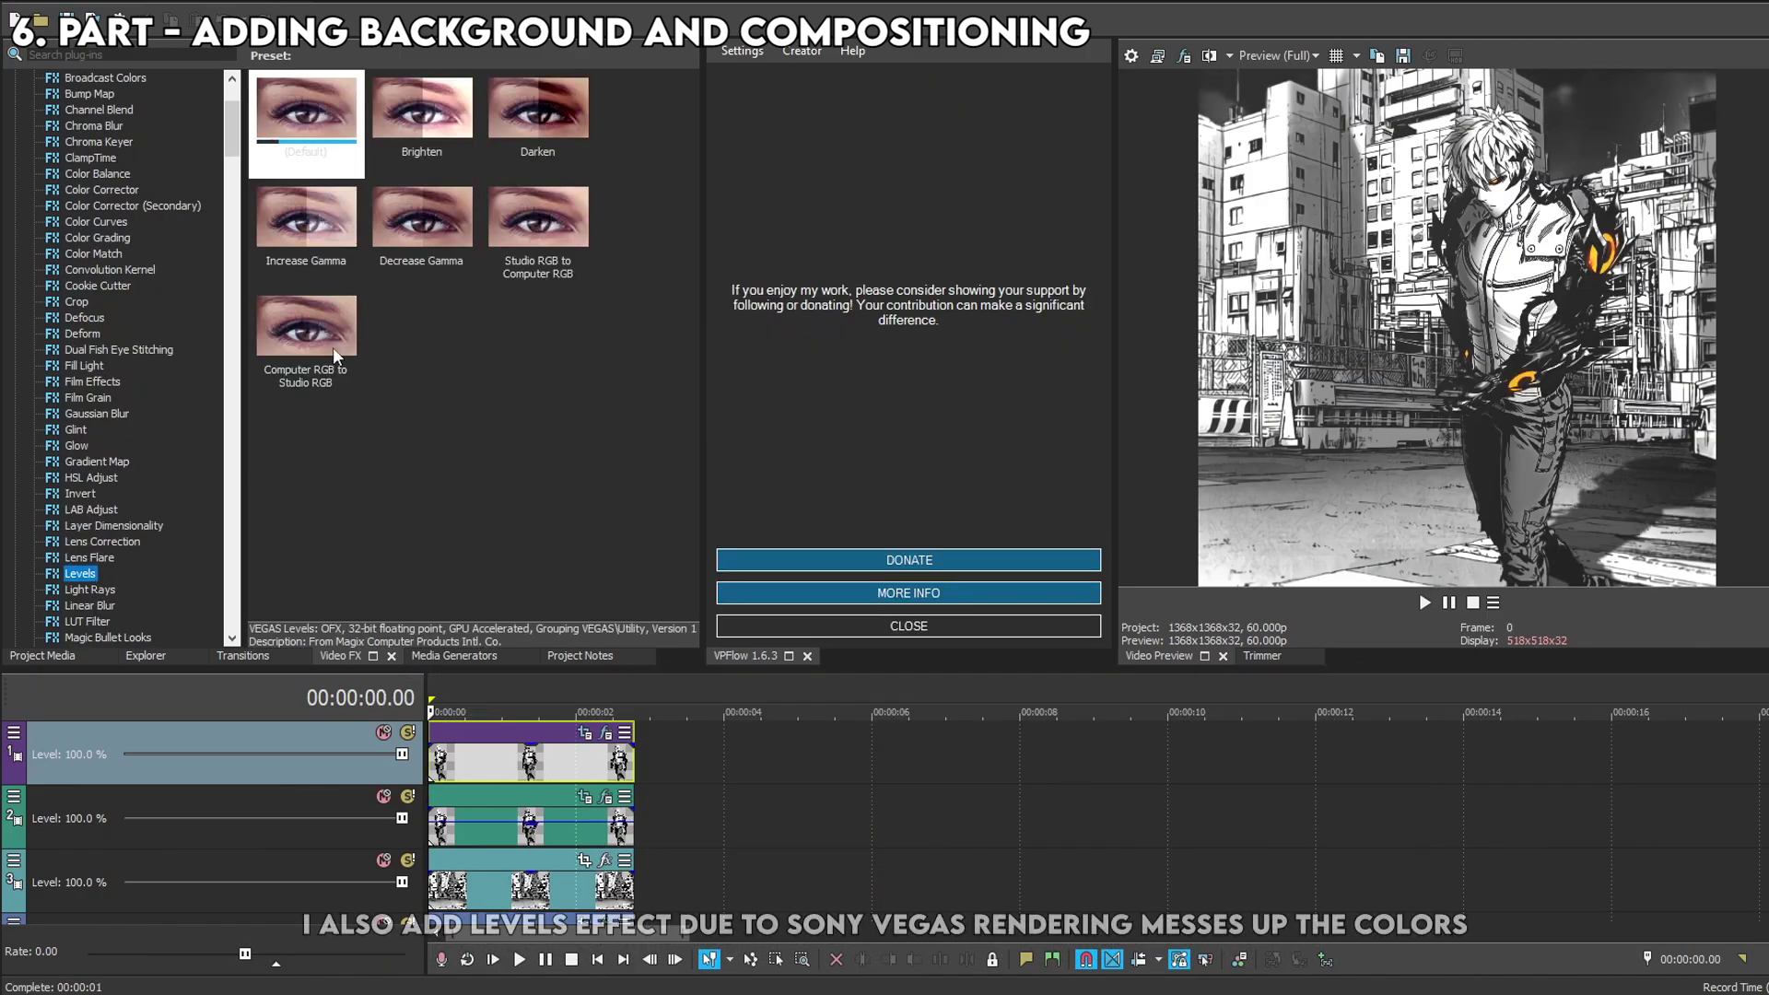
drag(334, 347, 1186, 57)
click(995, 46)
Mark the character clip's full length as the render range and check the project's frame size and frame rate in its properties.
double_click(529, 763)
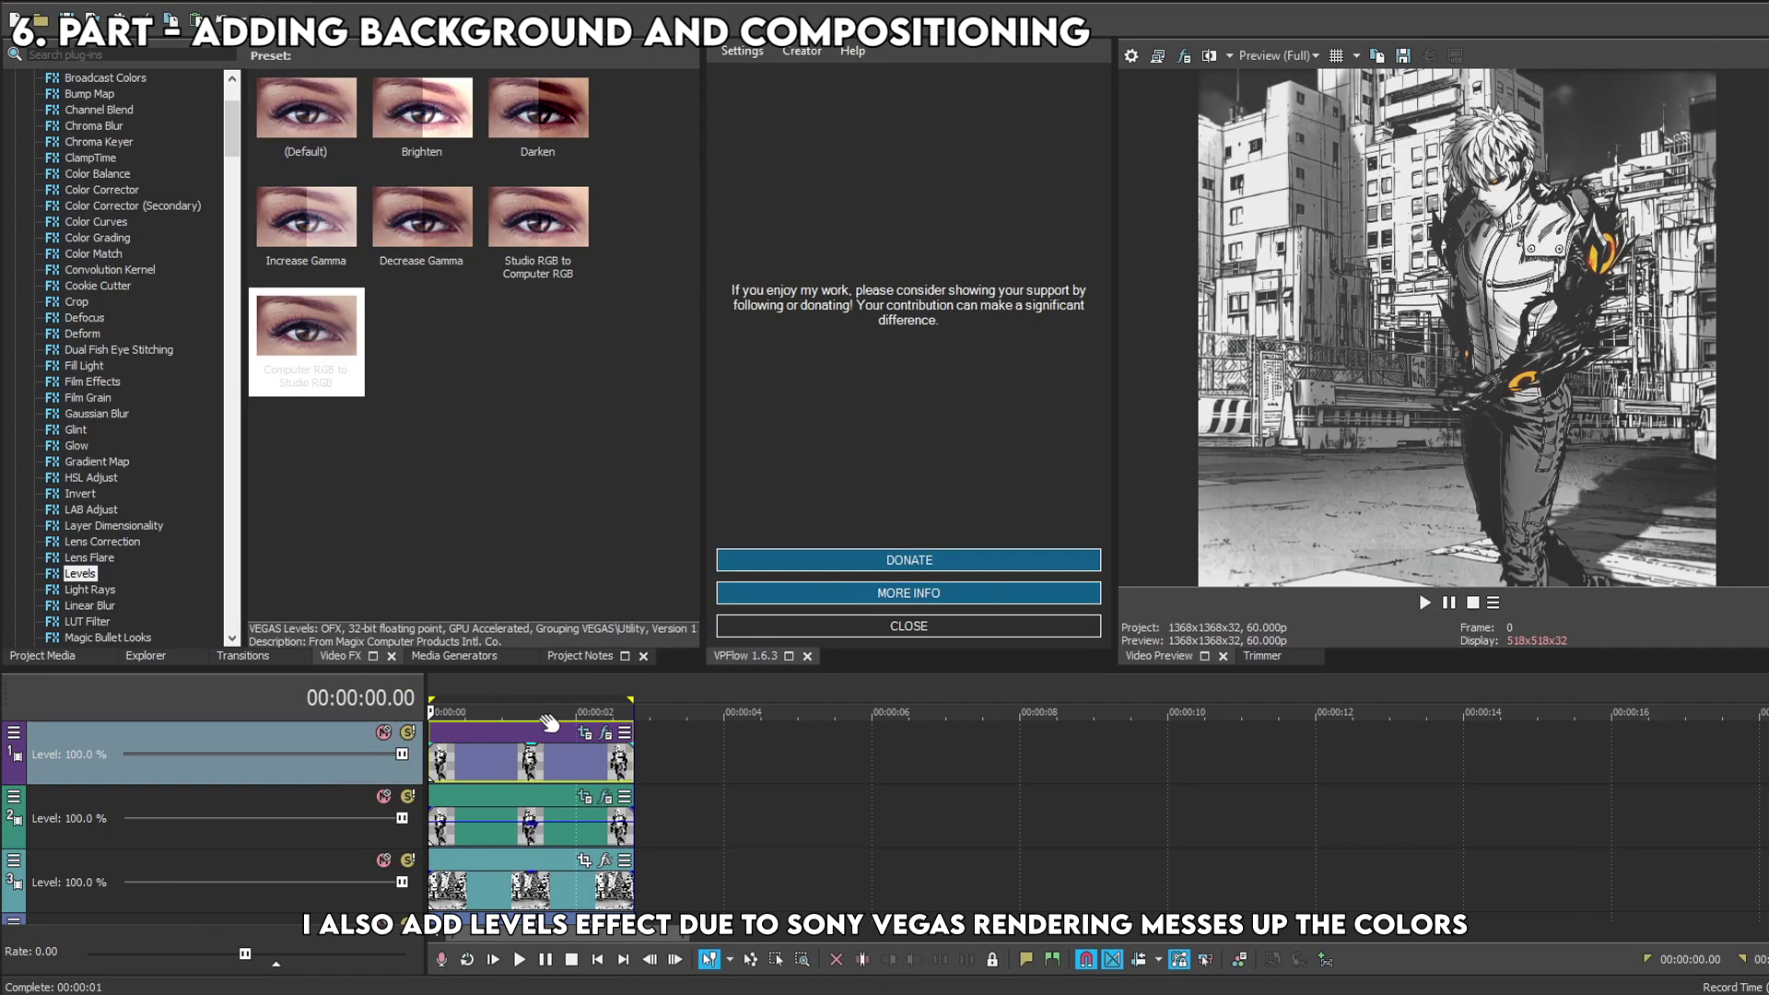
click(16, 11)
click(65, 143)
key(Escape)
click(1132, 55)
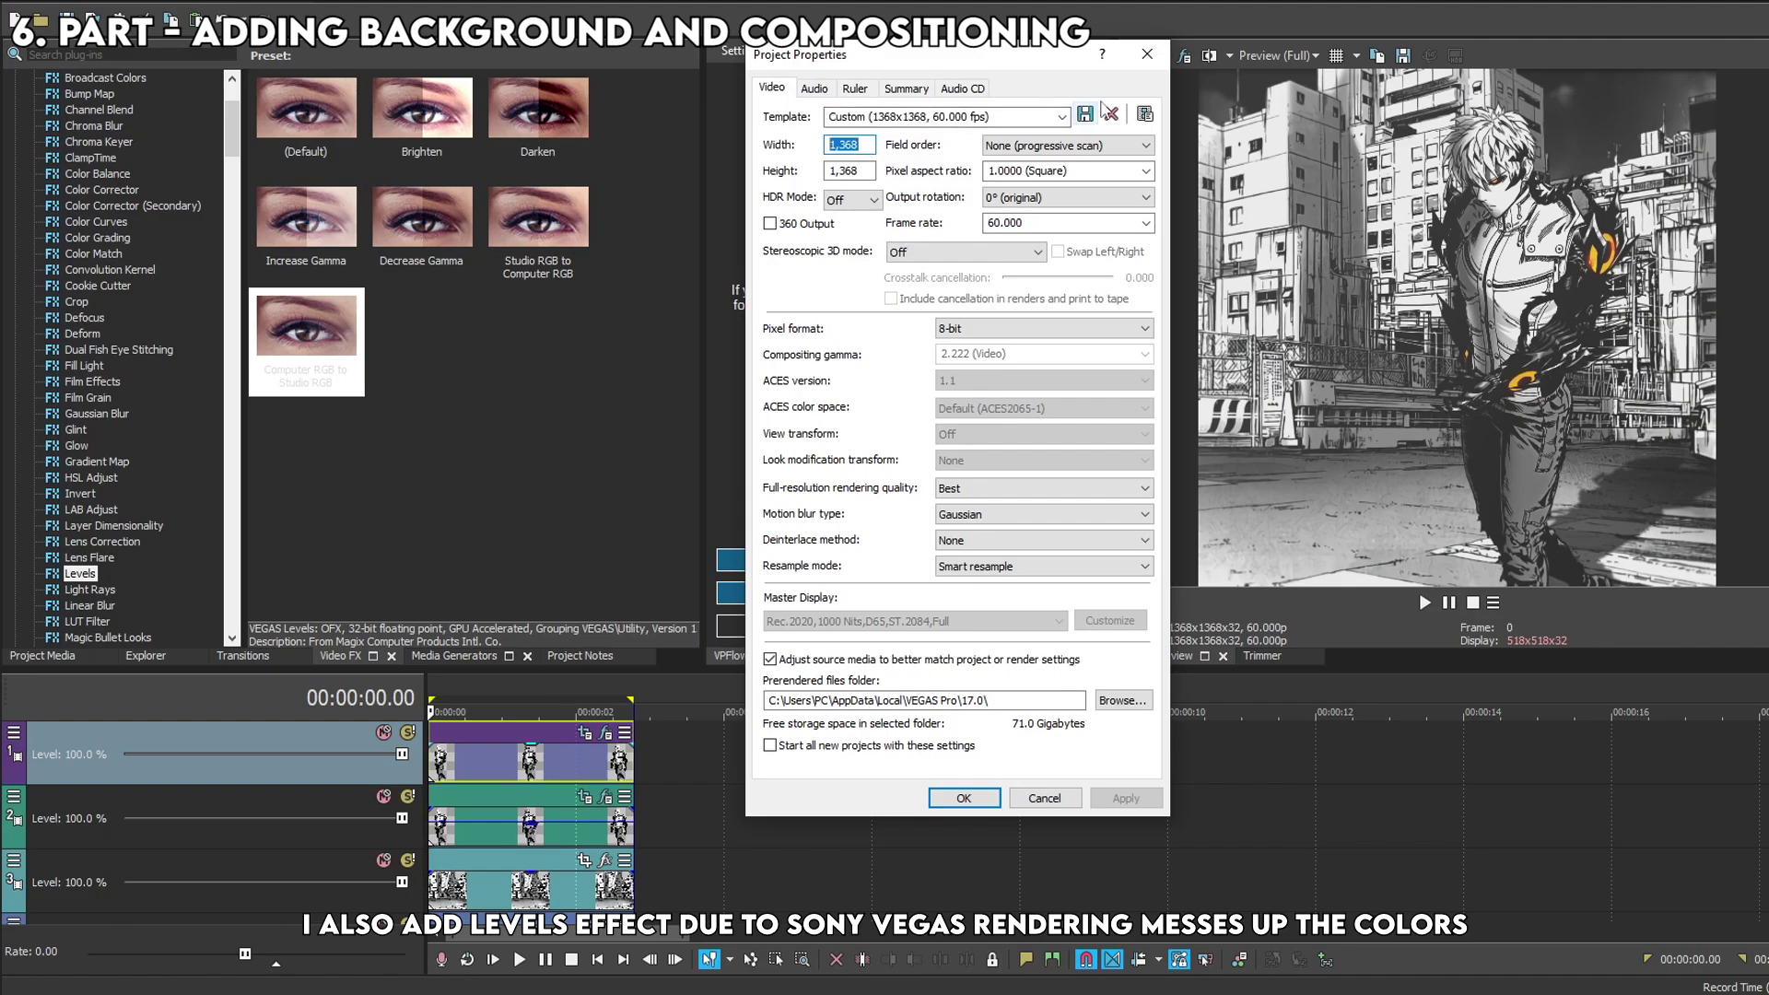
click(1147, 53)
Choose the MAGIX AVC/AAC MP4 render template Internet HD 1080p 59.94 fps and open its custom settings.
click(17, 11)
click(64, 143)
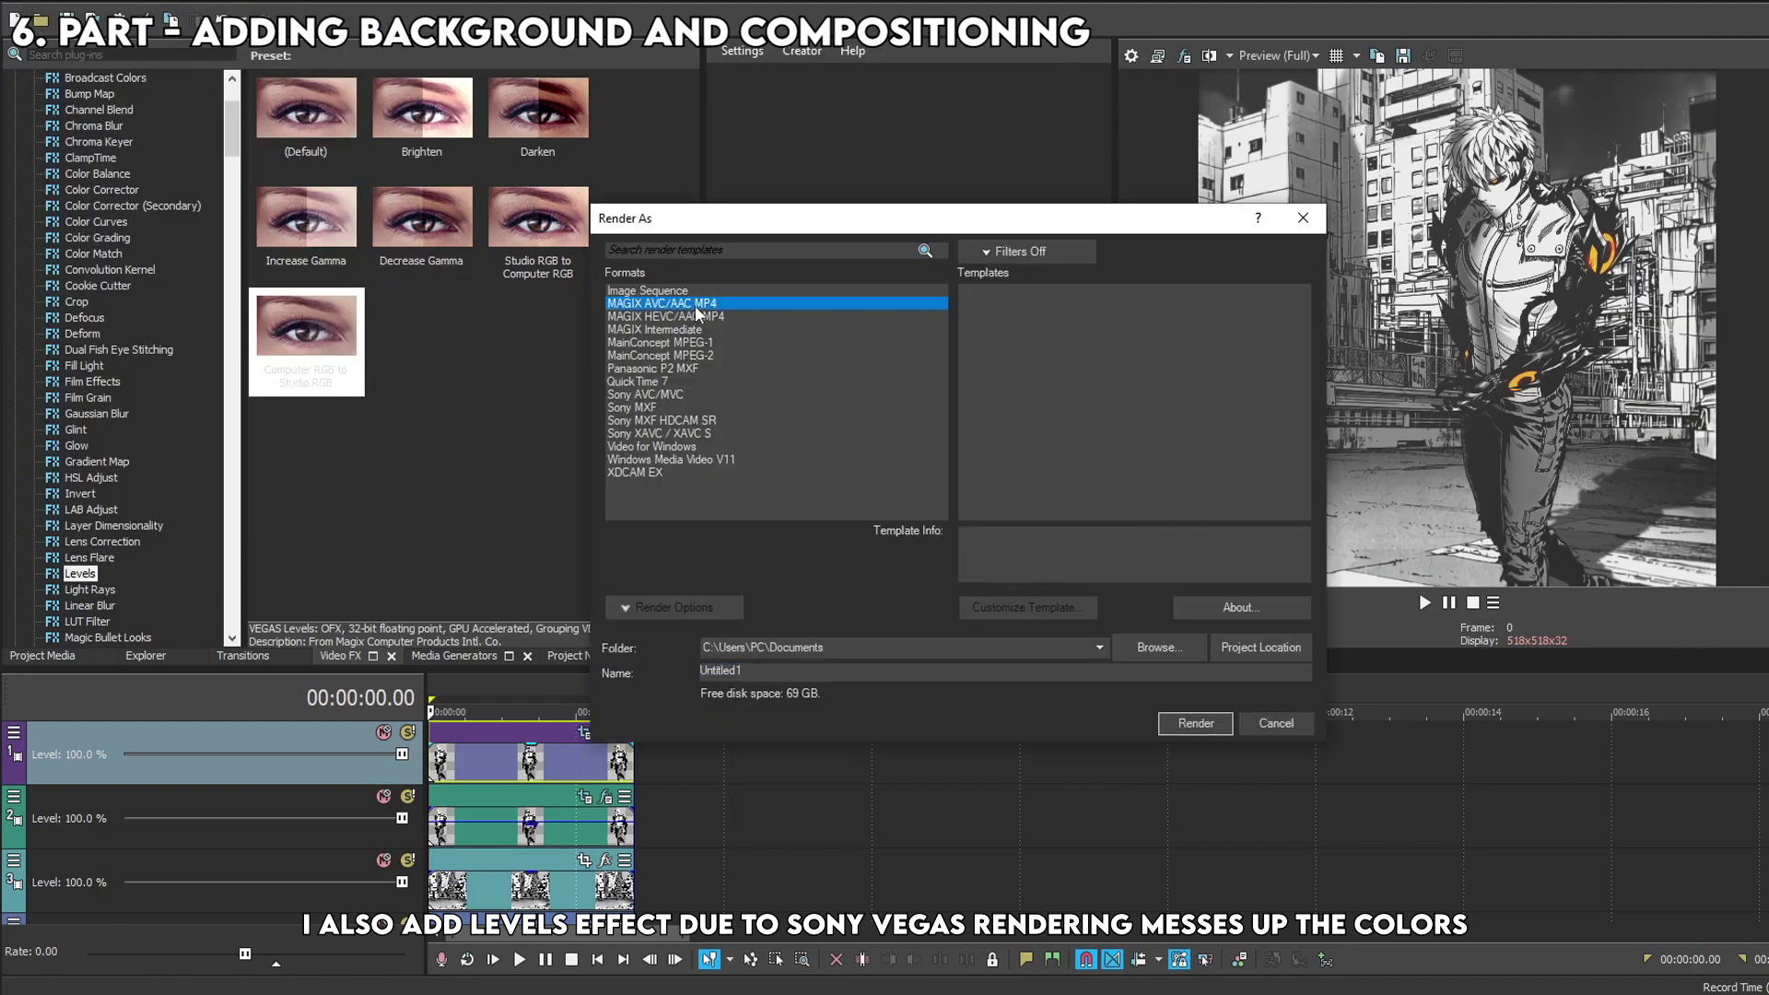
click(1068, 413)
click(1027, 607)
Customize the render template to a 1368 x 1368 frame, 60 fps and 240 Mbps, and render the project as Untitled1.mp4.
click(1132, 329)
click(921, 332)
double_click(947, 356)
text(1368)
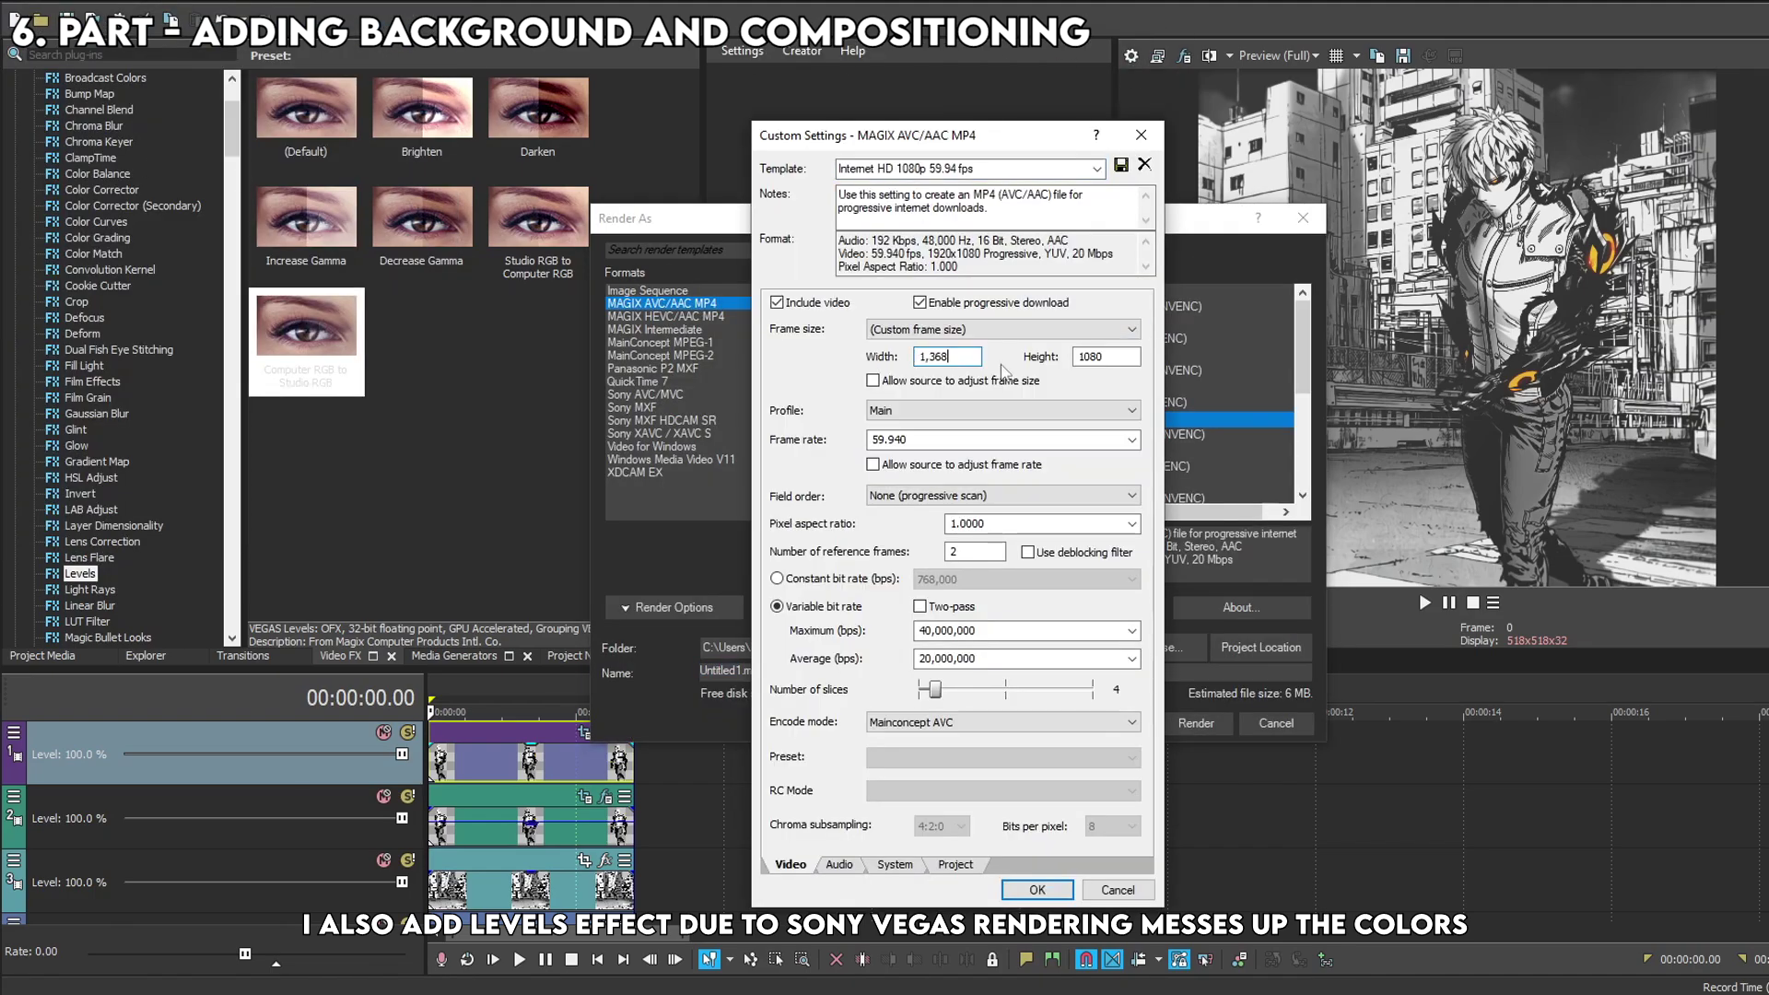
click(1133, 631)
click(1080, 861)
key(Return)
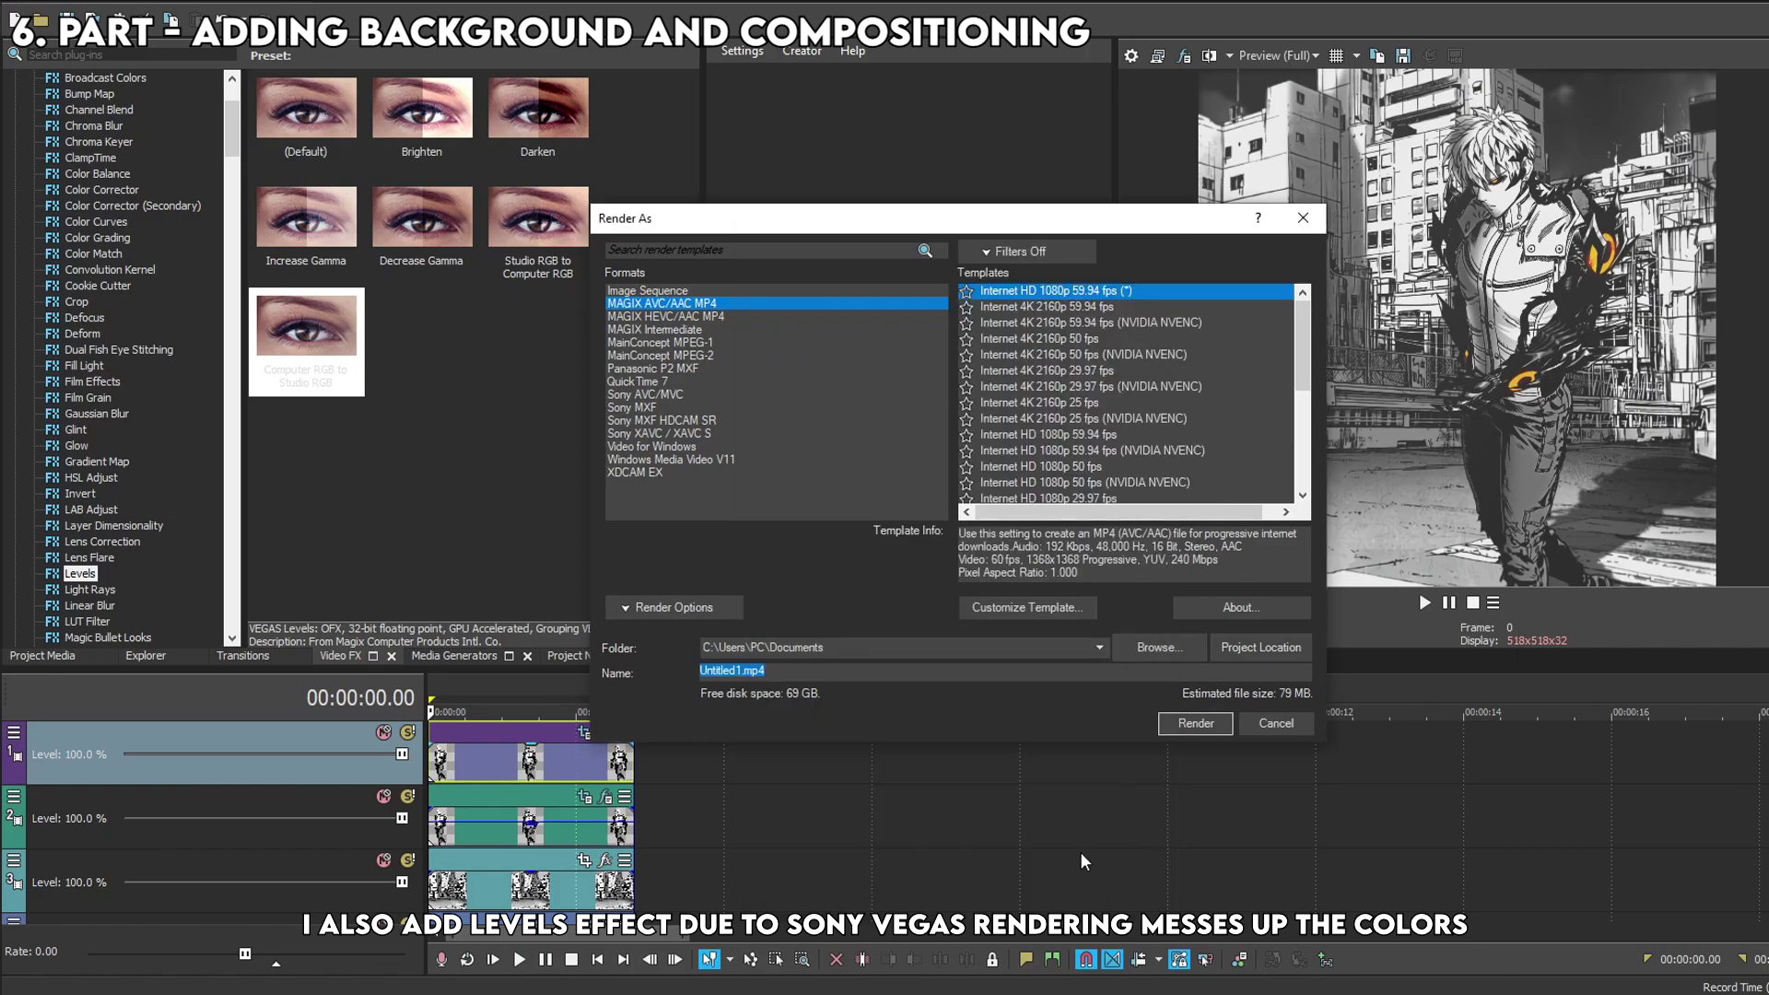
key(Return)
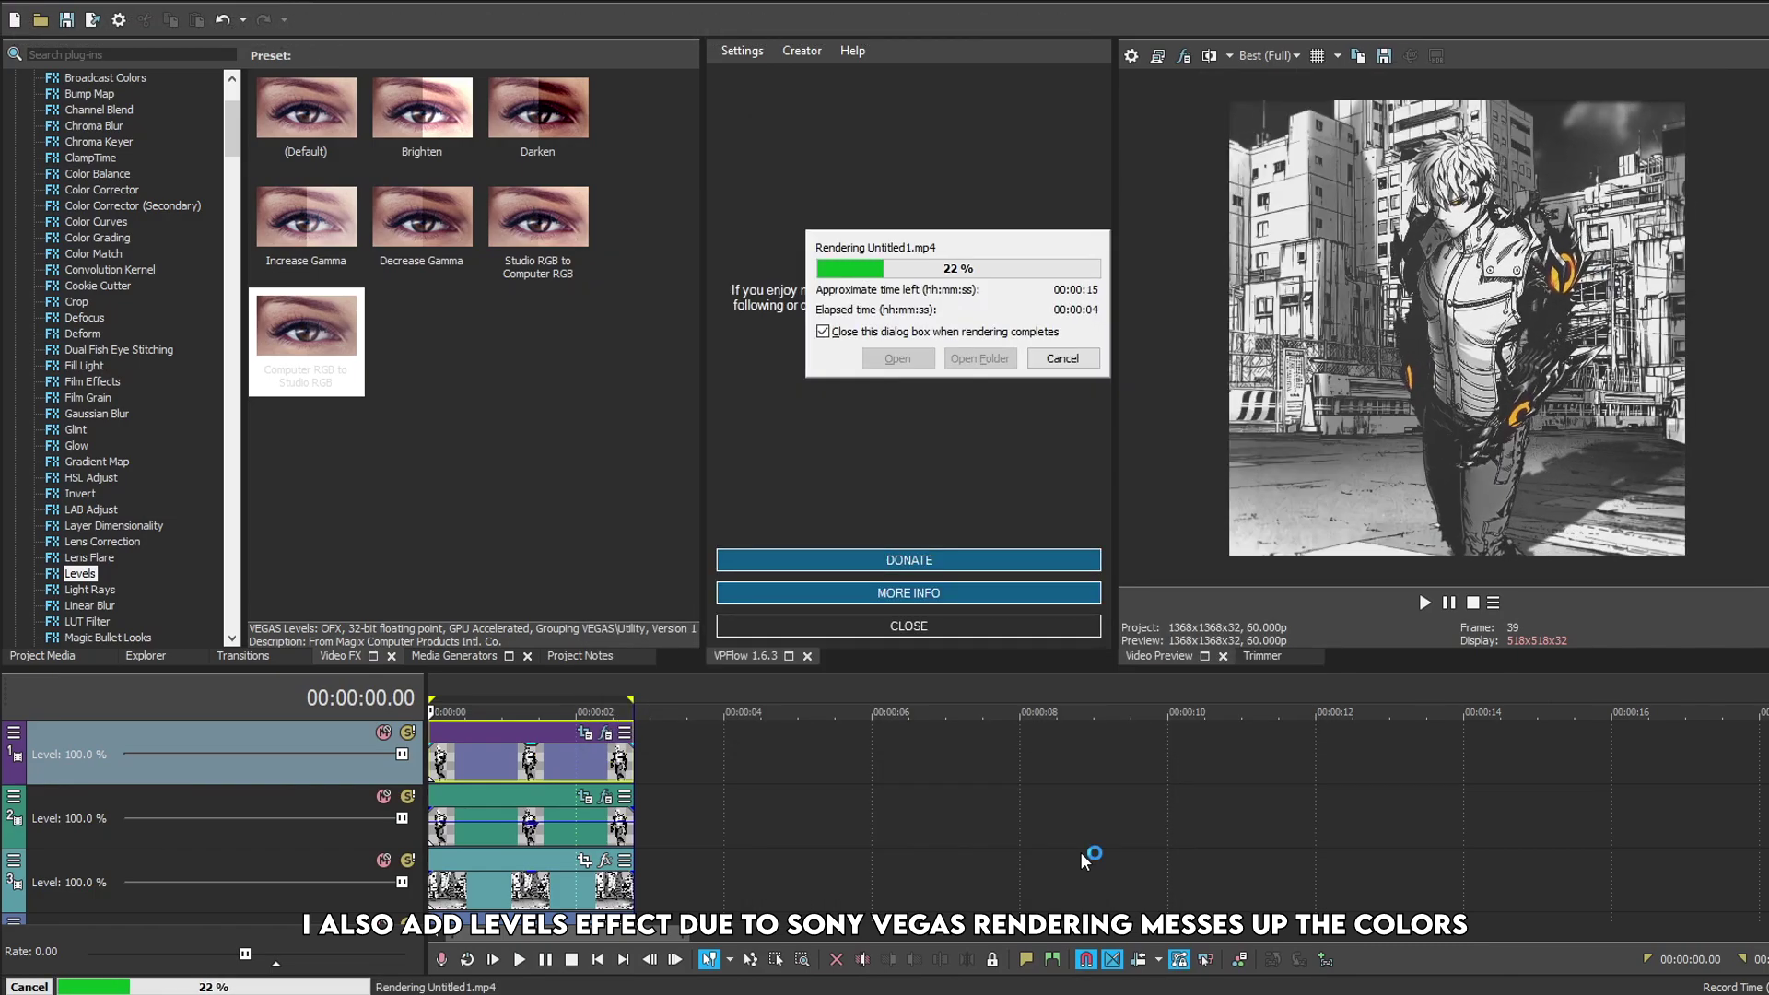